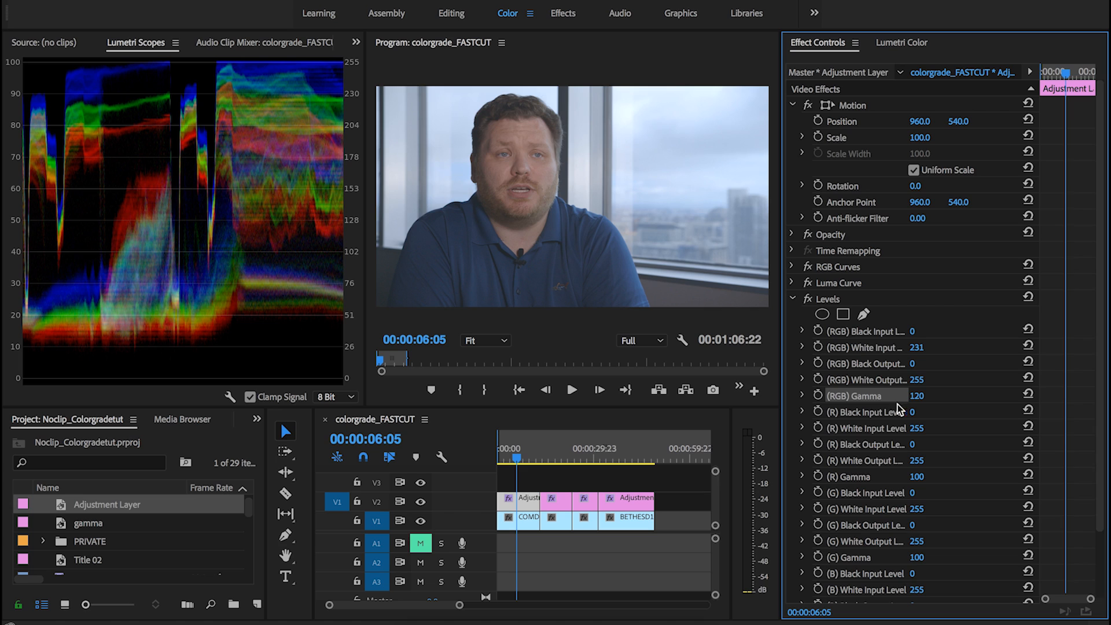
Adjust the adjustment layer's Levels to (RGB) White Input Level 249 and (RGB) Gamma 121, then check the frame in an enlarged program monitor
mouse_move(919, 349)
left_mouse_down()
mouse_move(934, 349)
mouse_move(914, 348)
left_mouse_up()
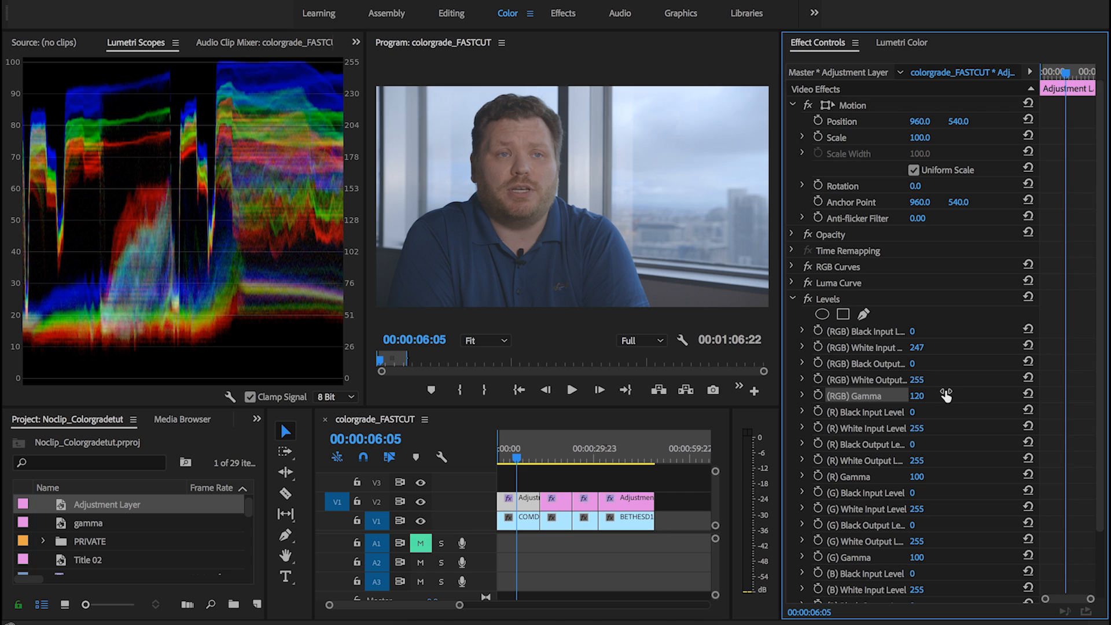
left_click_drag(925, 348, 923, 347)
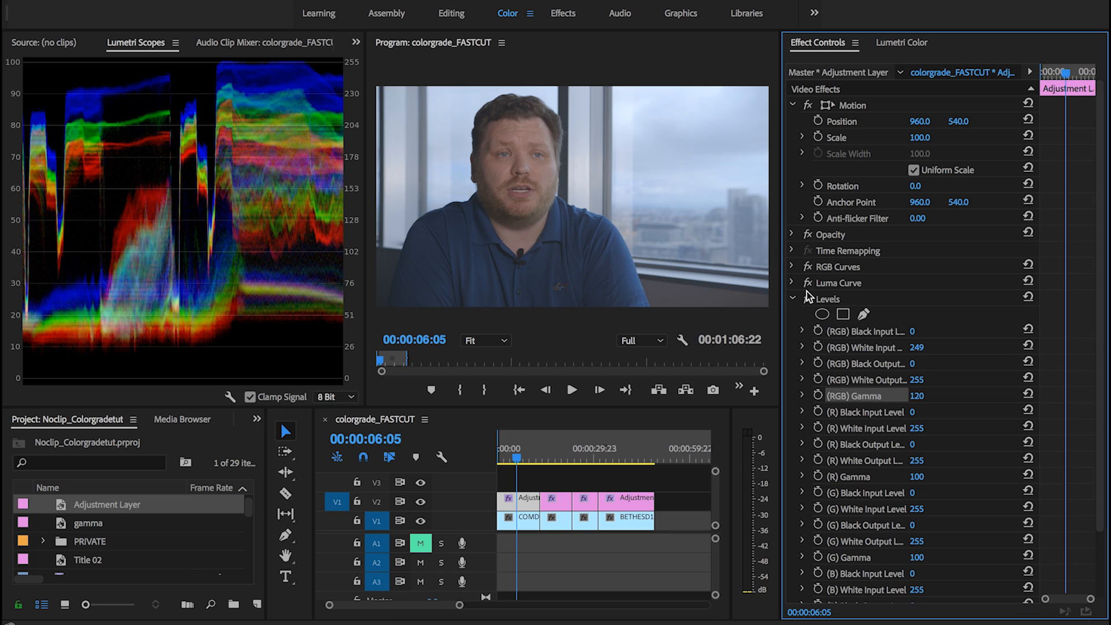
left_click_drag(920, 347, 913, 347)
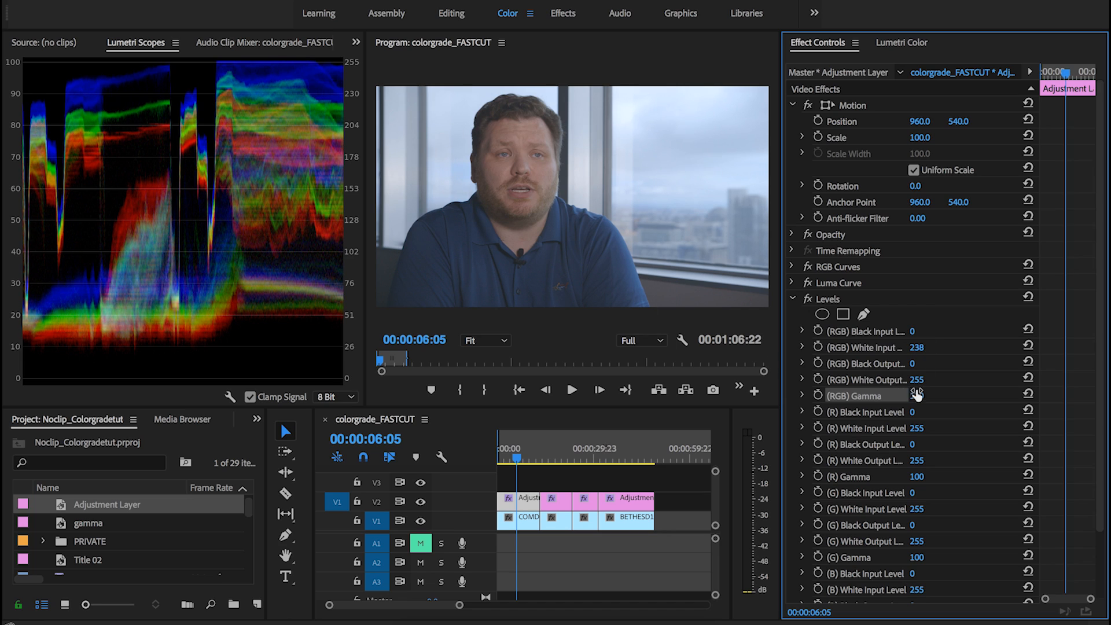
key("ctrl+z")
left_click(926, 347)
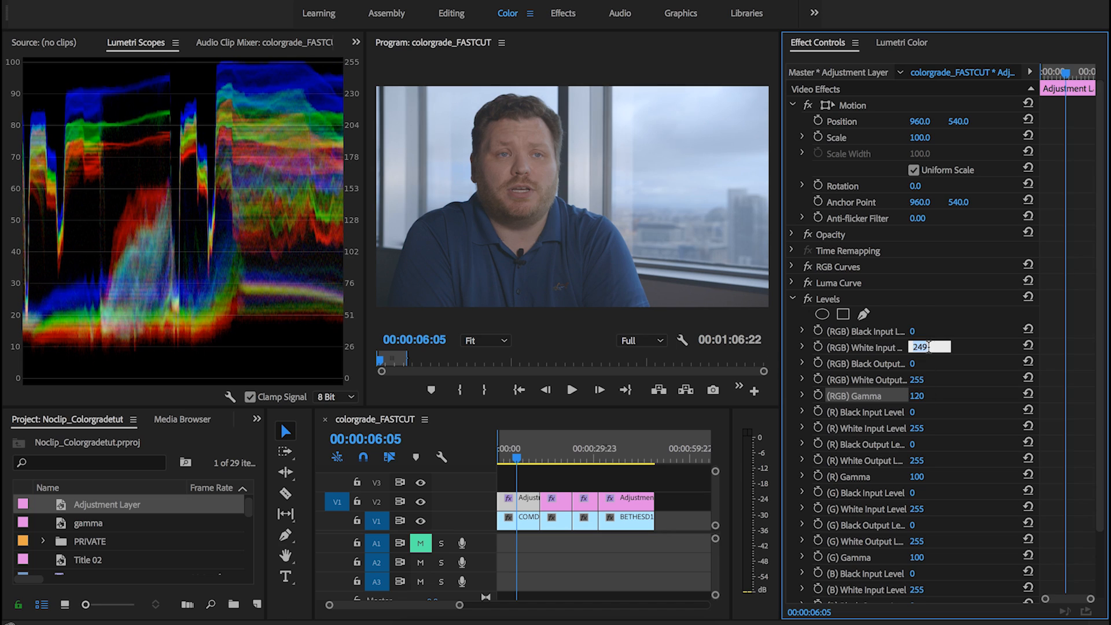
key("Return")
left_click_drag(917, 396, 919, 396)
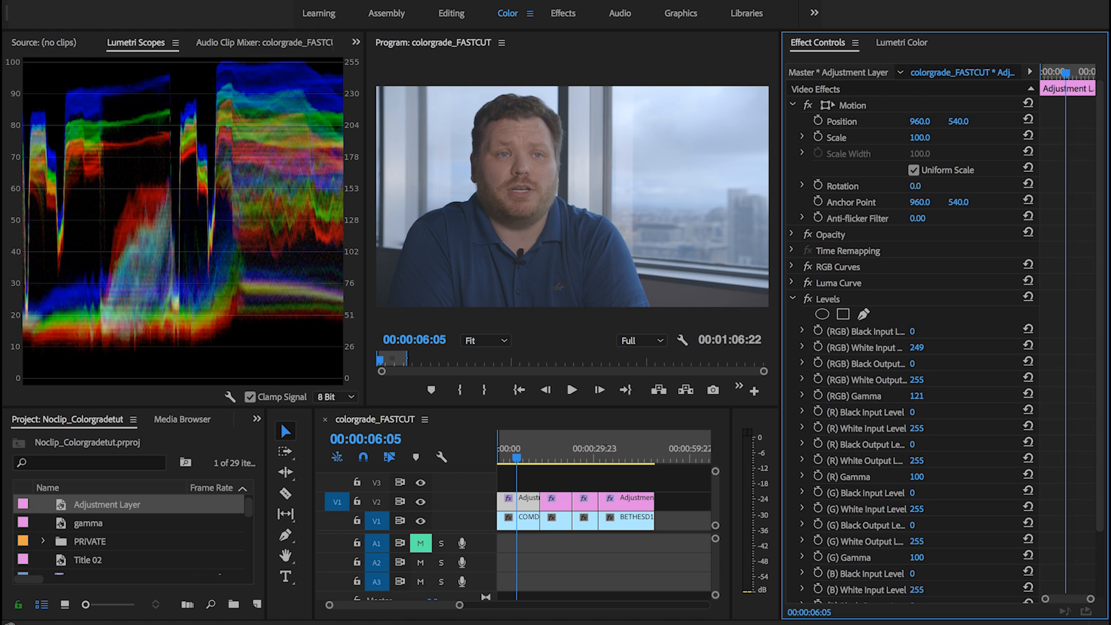
left_click(794, 299)
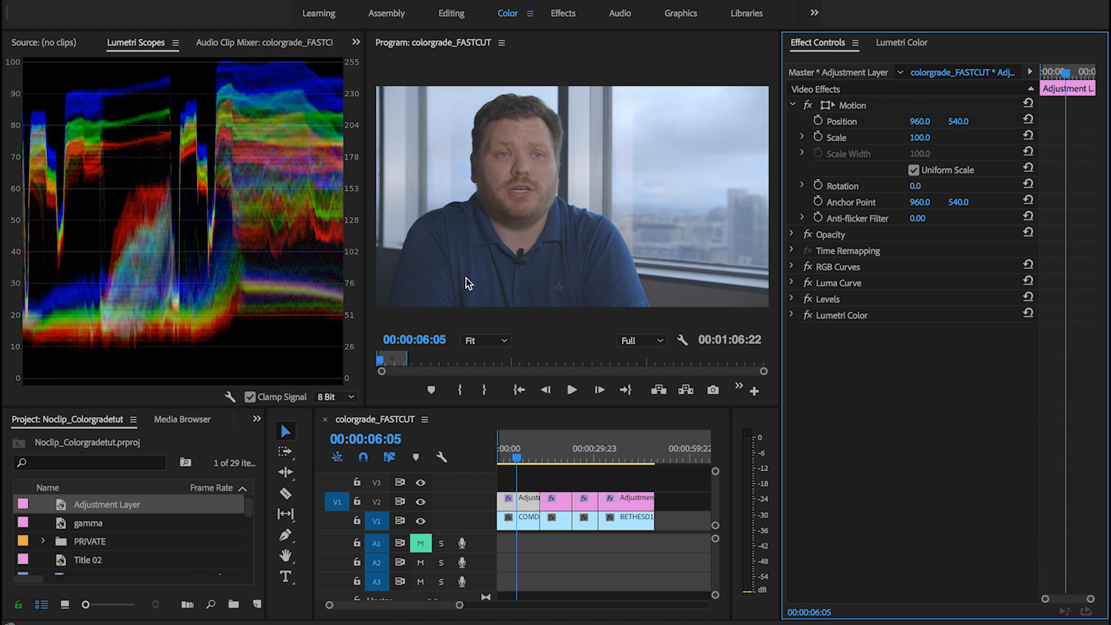
key("grave")
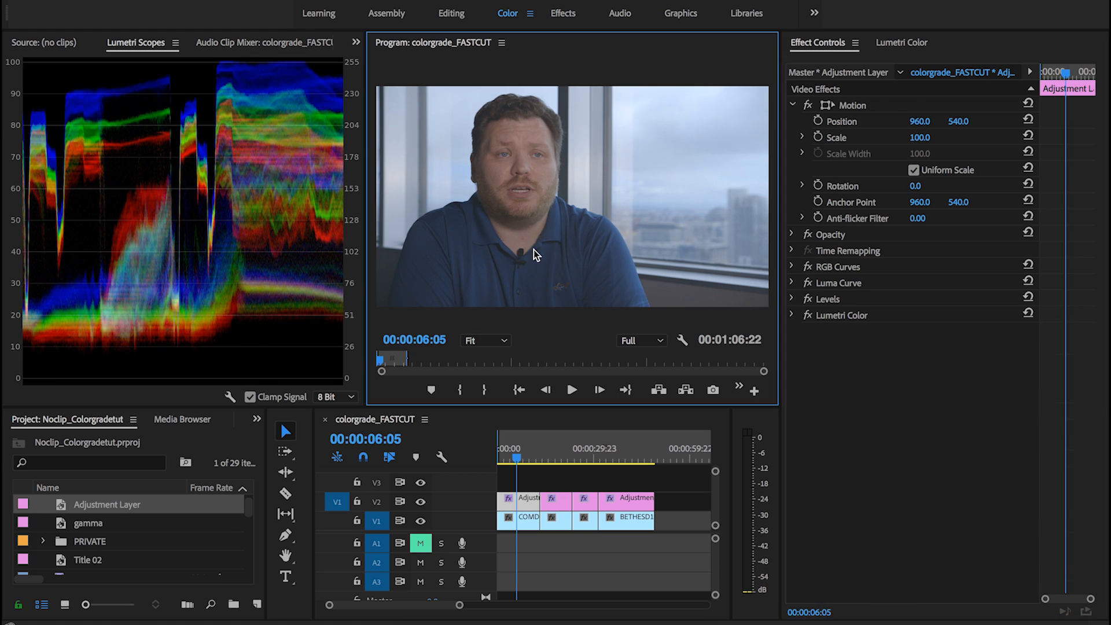
key("grave")
Try raising and lowering the midpoint of the RGB Curves Master curve on the first adjustment layer, then undo the curve changes
left_click(605, 476)
left_click(520, 504)
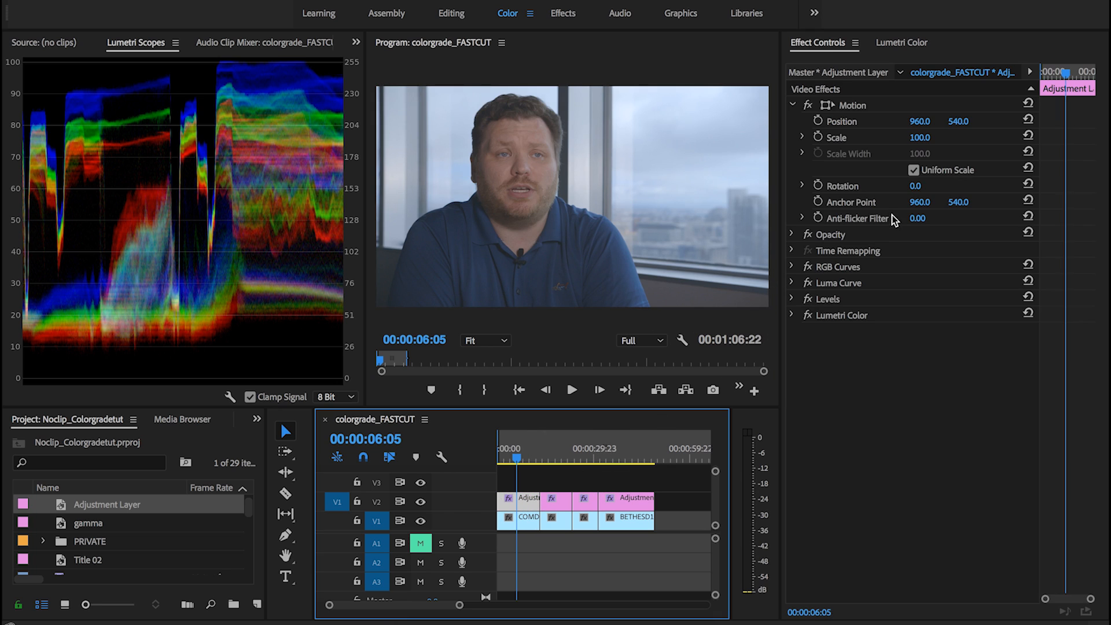
left_click(792, 267)
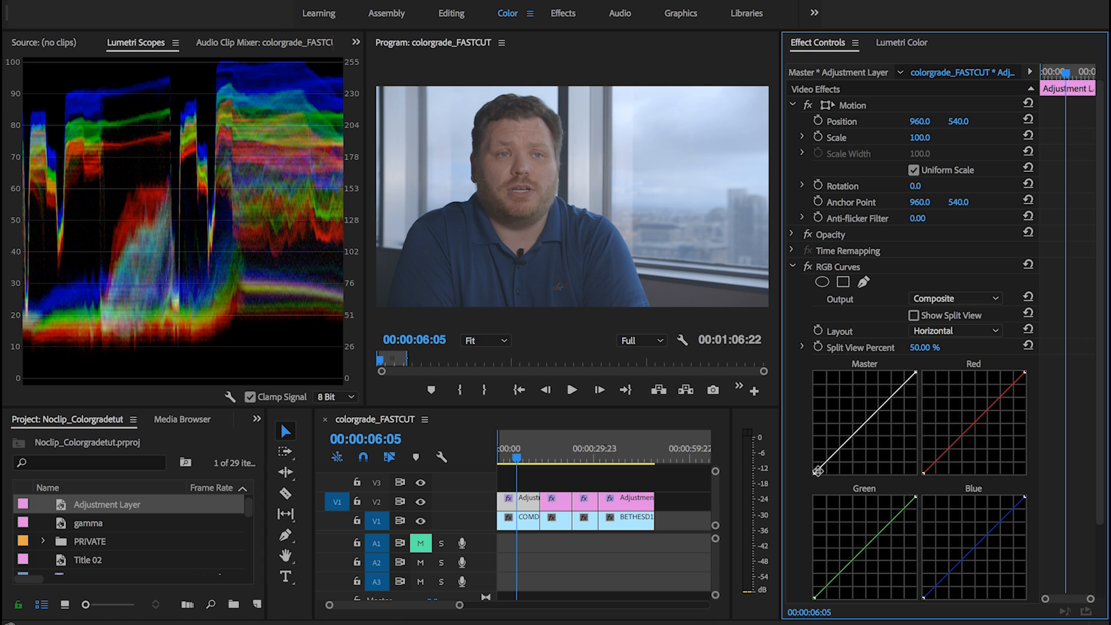
left_click_drag(817, 472, 814, 473)
left_click_drag(870, 417, 866, 414)
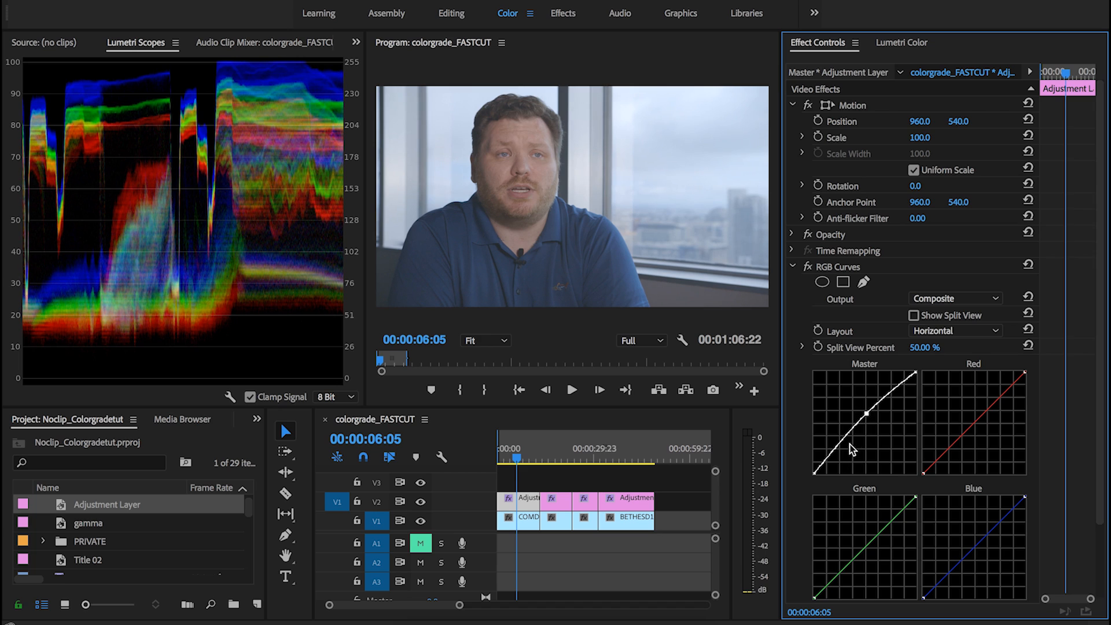
left_click_drag(866, 413, 879, 421)
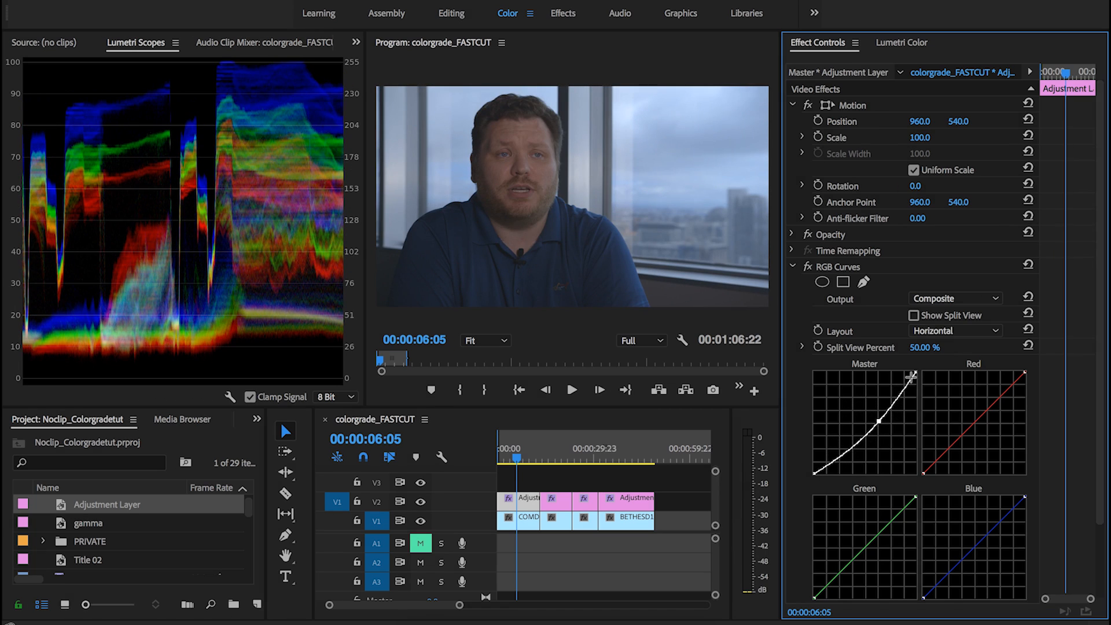
key("ctrl+z")
key("ctrl+z")
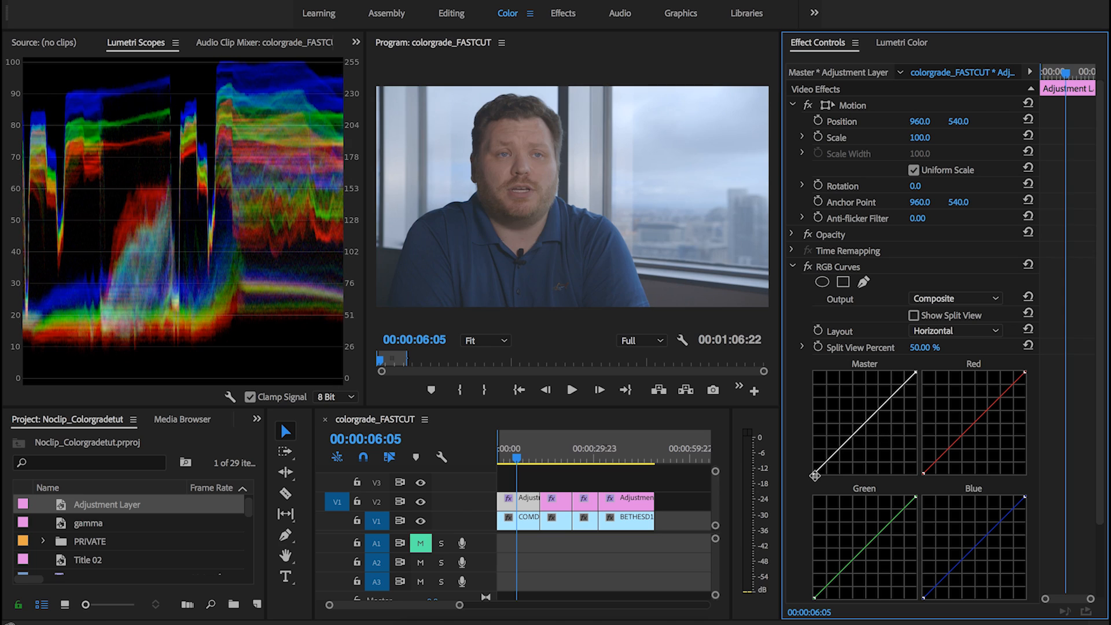
Shift the Master curve's black point slightly inward along the baseline to deepen the shadows, comparing the frame before and after
left_click_drag(814, 476, 821, 477)
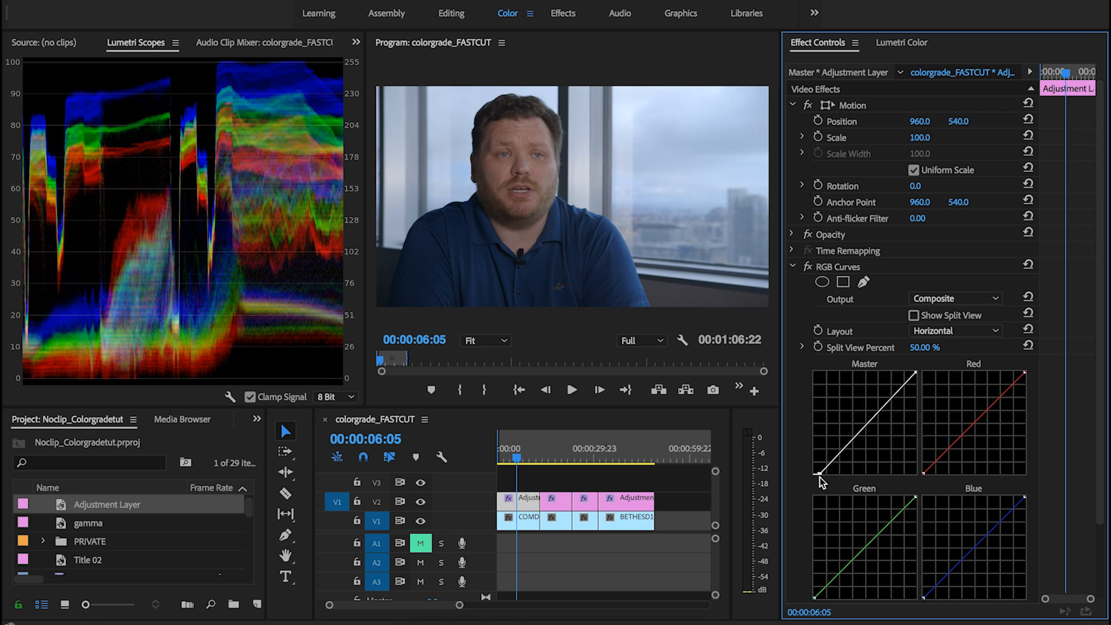
key("ctrl+z")
key("ctrl+shift+z")
key("ctrl+z")
key("ctrl+shift+z")
key("ctrl+z")
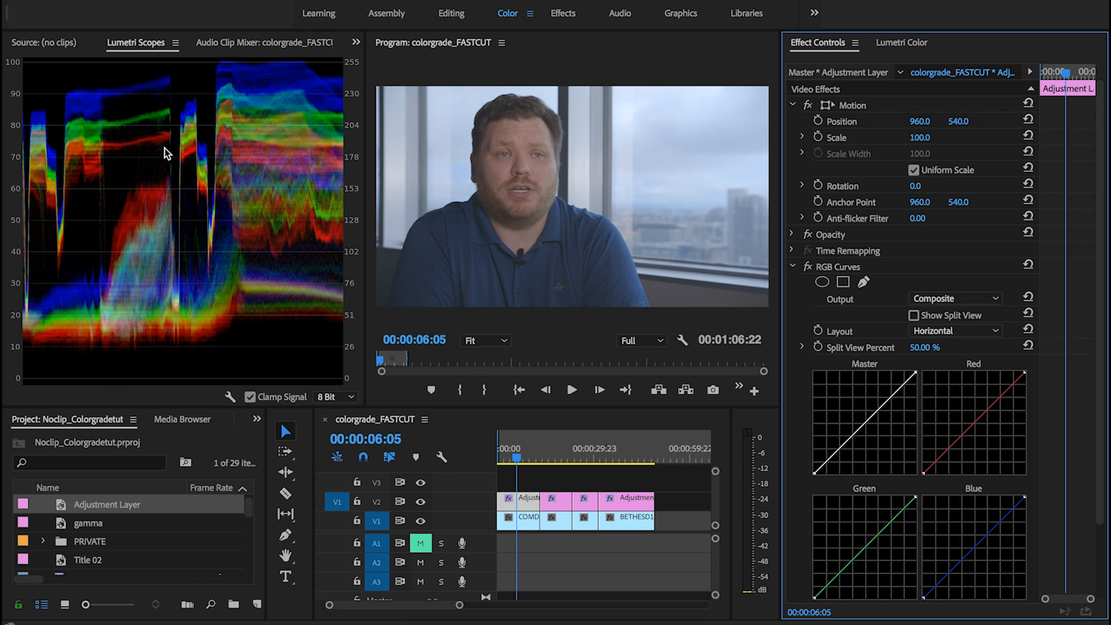
key("ctrl+shift+z")
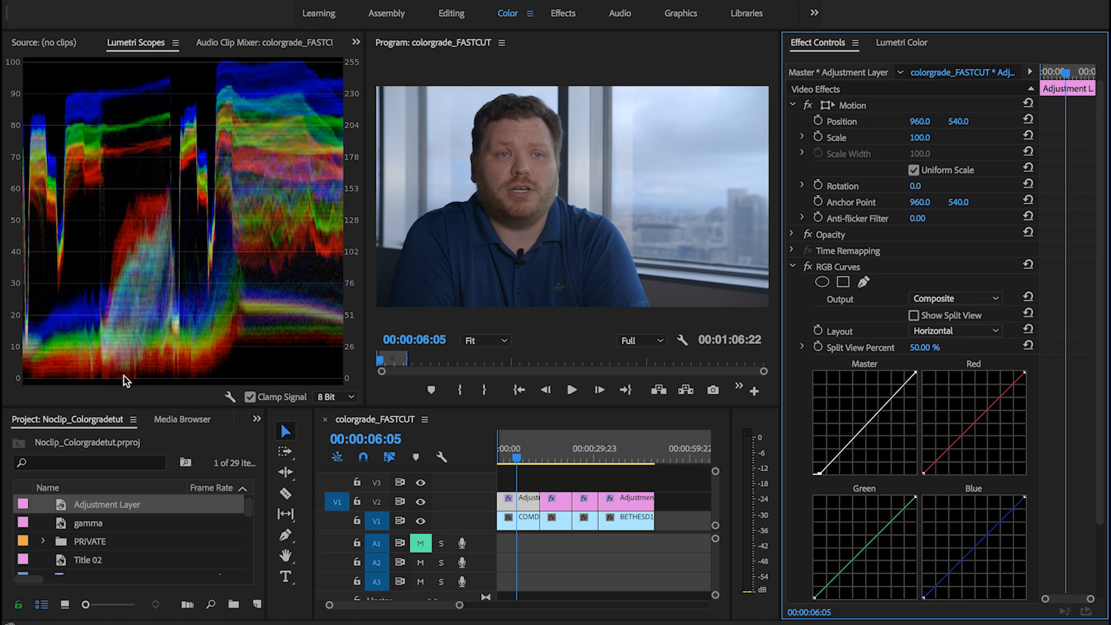
key("grave")
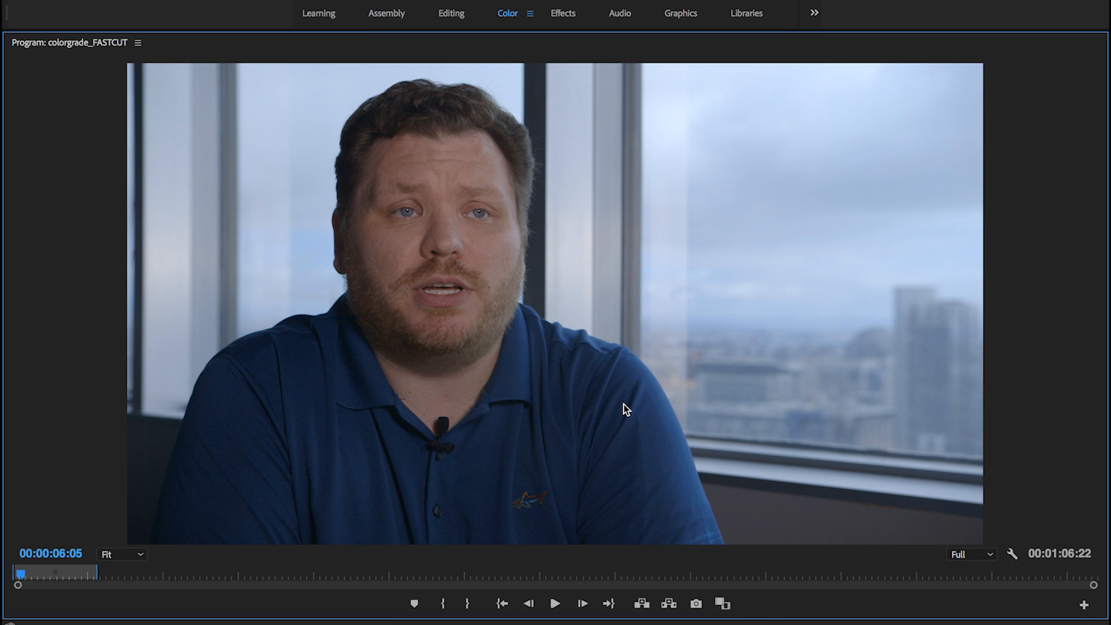
key("grave")
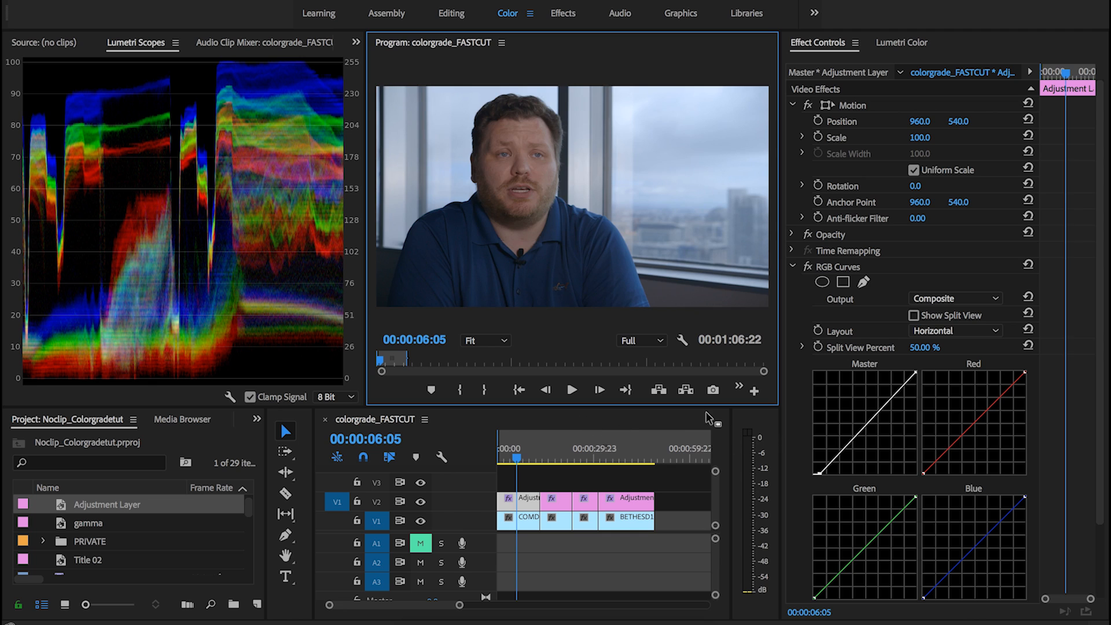
left_click(793, 266)
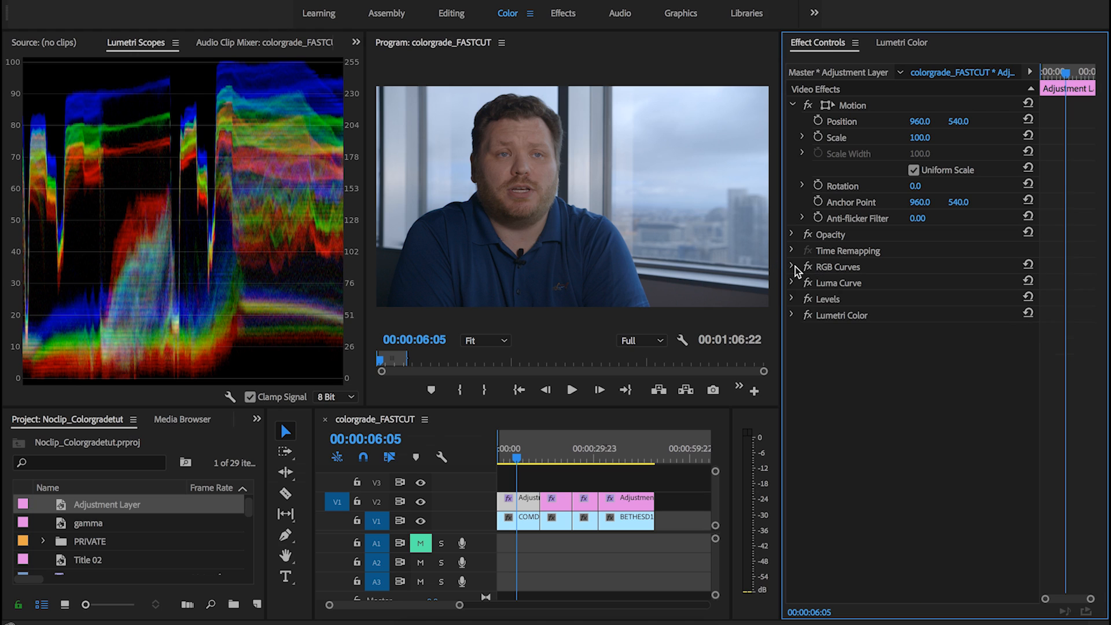
Set the Levels effect's (RGB) Gamma to 140 and (RGB) White Input Level to 240
left_click(791, 298)
left_click_drag(916, 404, 927, 403)
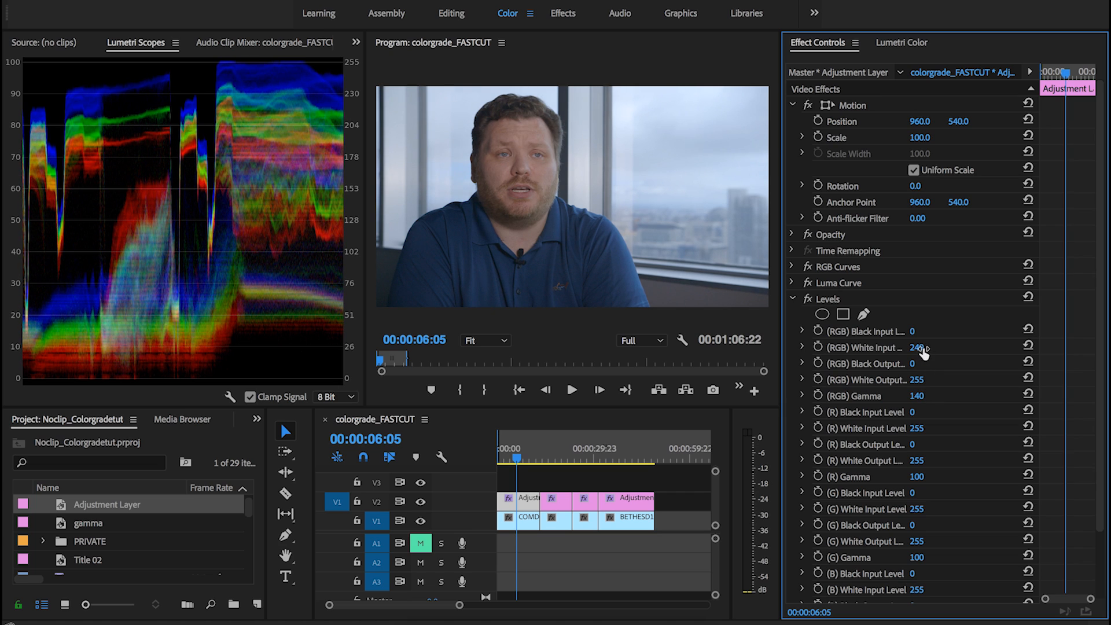
left_click_drag(916, 347, 911, 348)
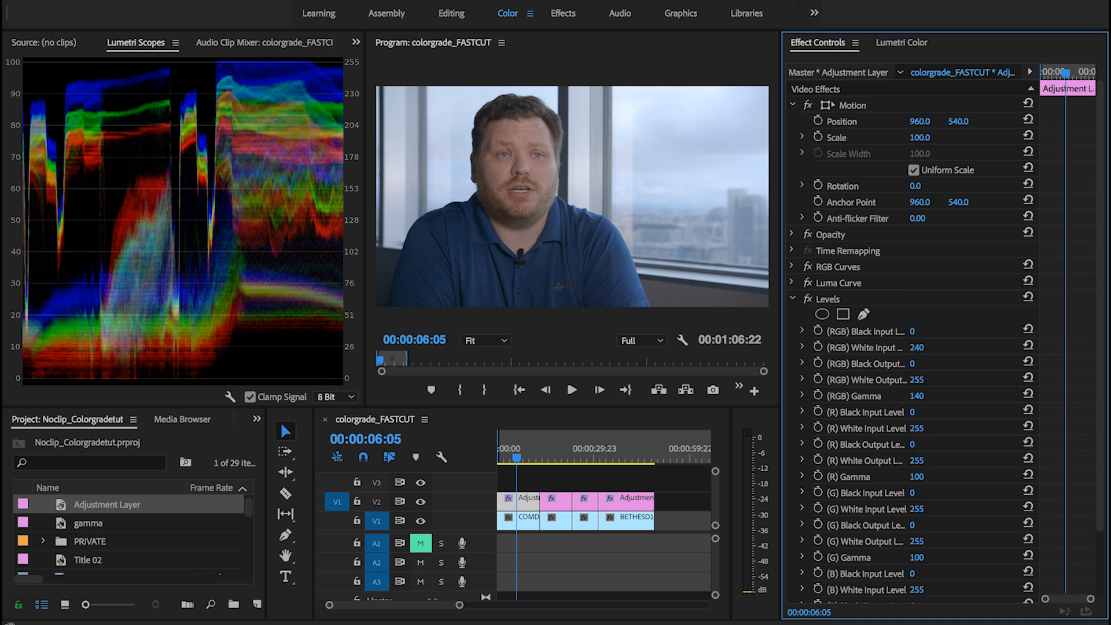
left_click(792, 298)
Fine-tune the Master curve's black point in RGB Curves slightly further inward, checking the frame in the enlarged program monitor
left_click(792, 267)
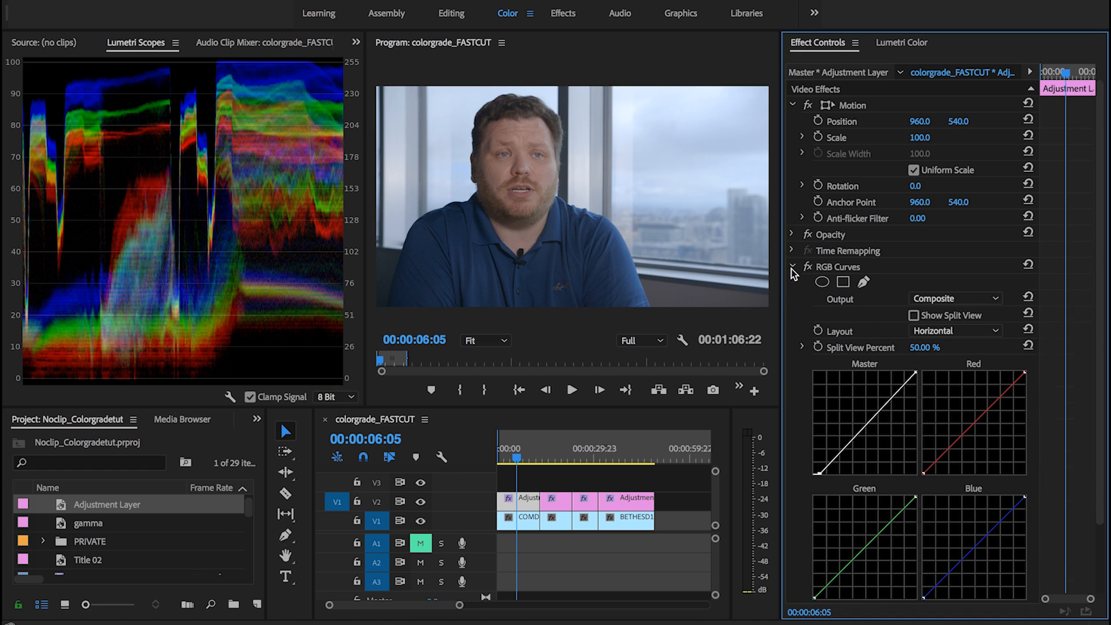
left_click_drag(821, 474, 822, 477)
key("grave")
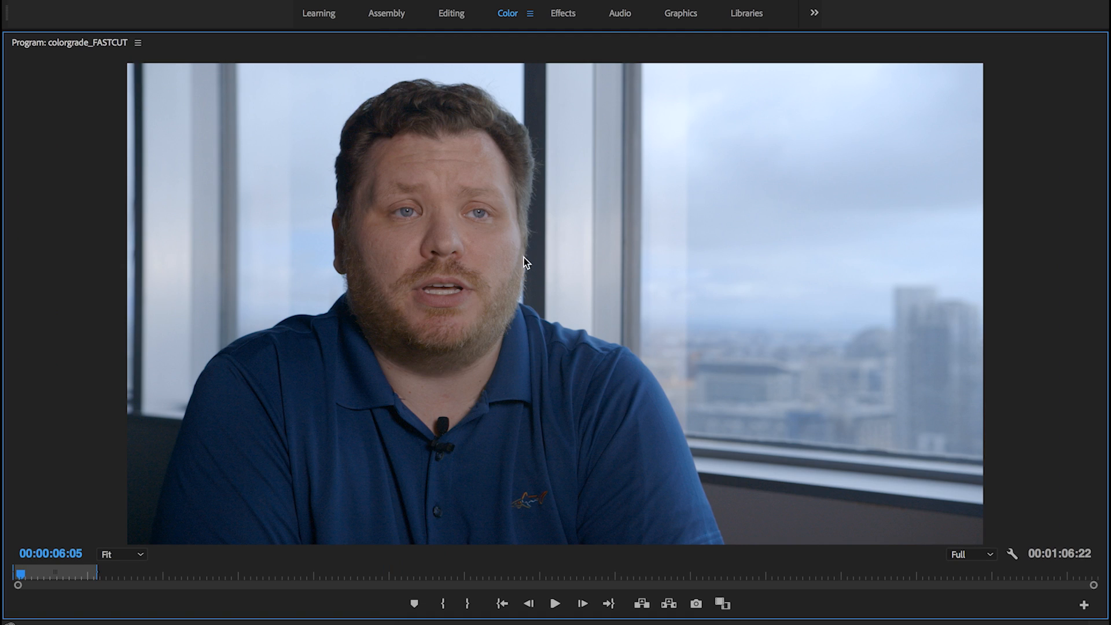
key("grave")
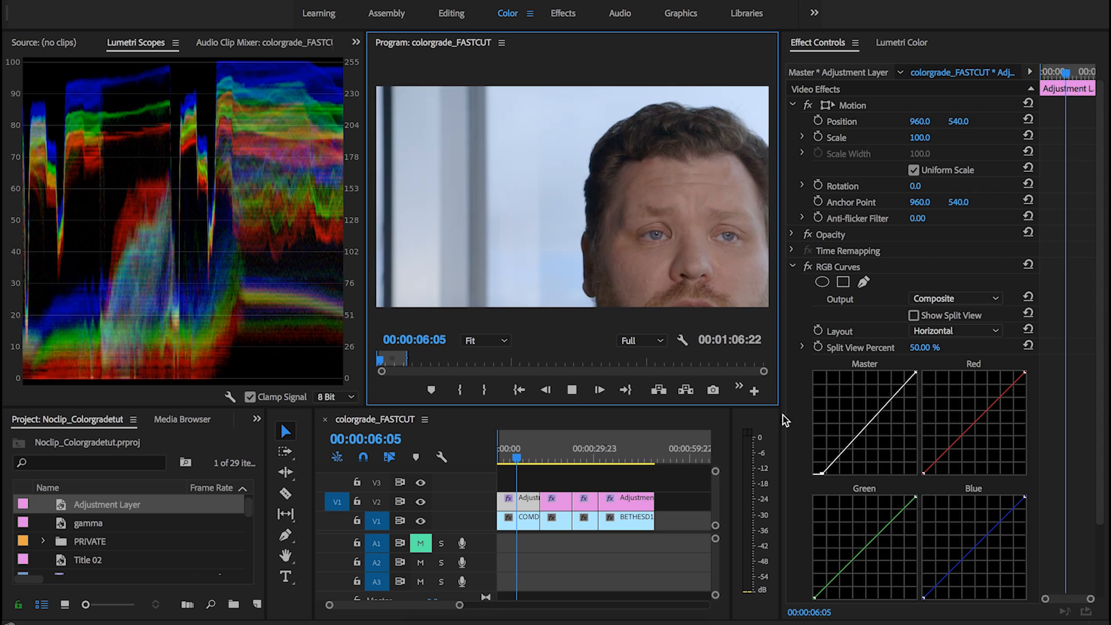
left_click_drag(821, 476, 821, 475)
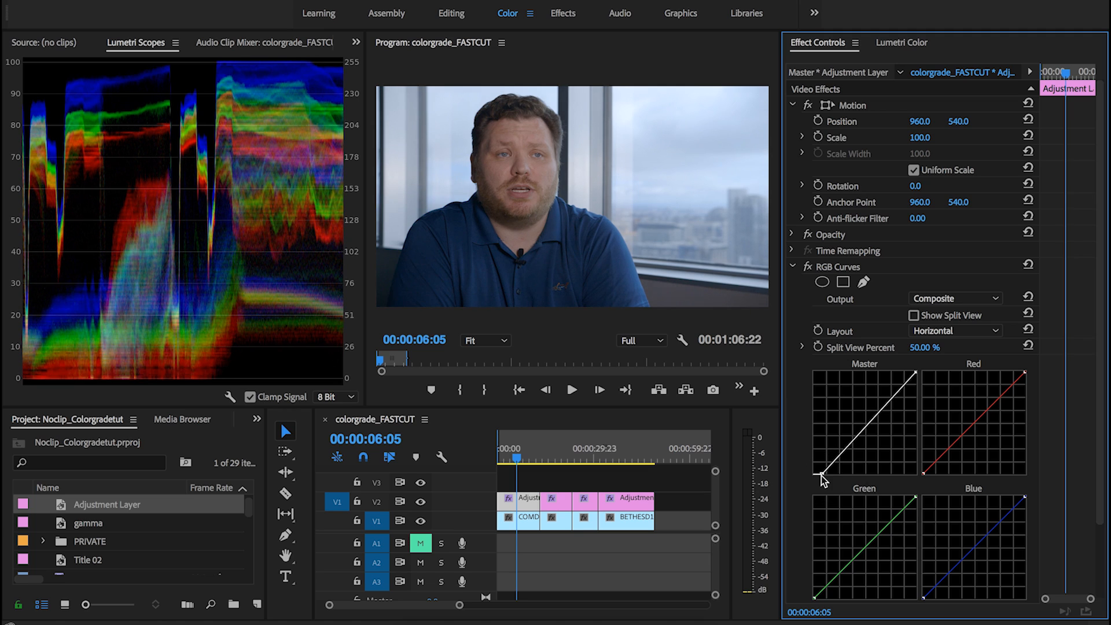
left_click(794, 266)
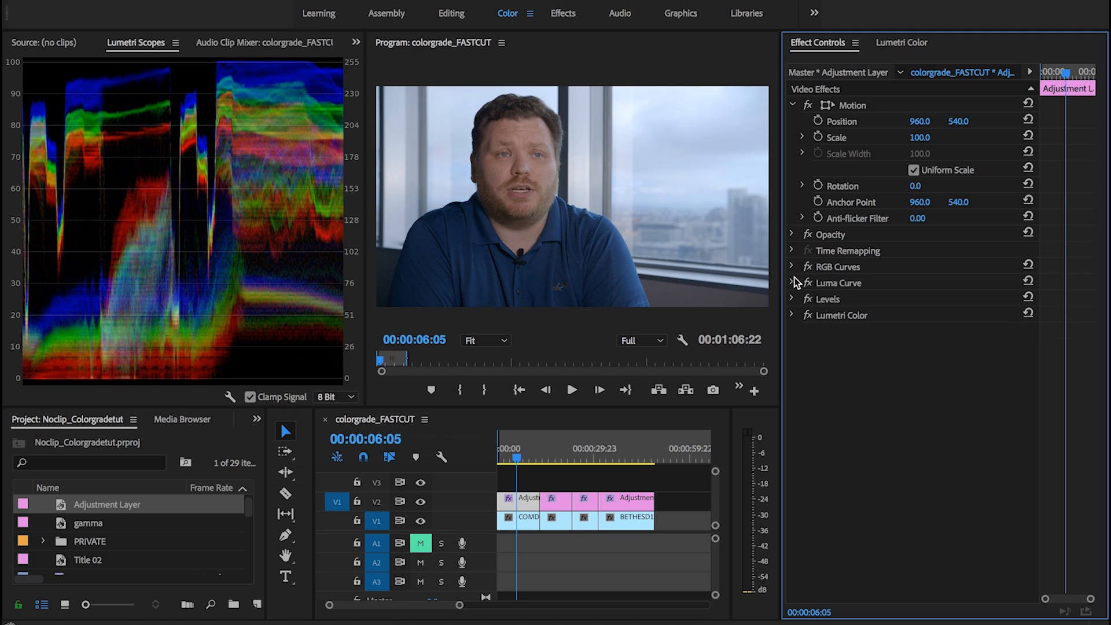
Nudge the black point of the Luma Curve effect very slightly and check the frame in the enlarged program monitor
left_click(793, 283)
left_click_drag(814, 490, 815, 492)
key("grave")
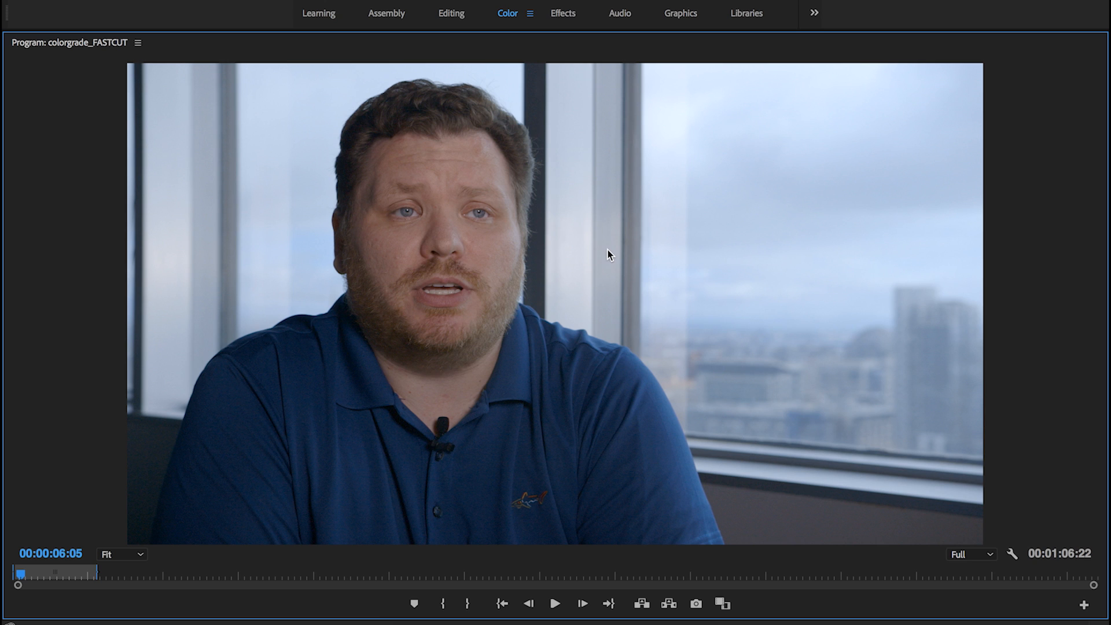
key("grave")
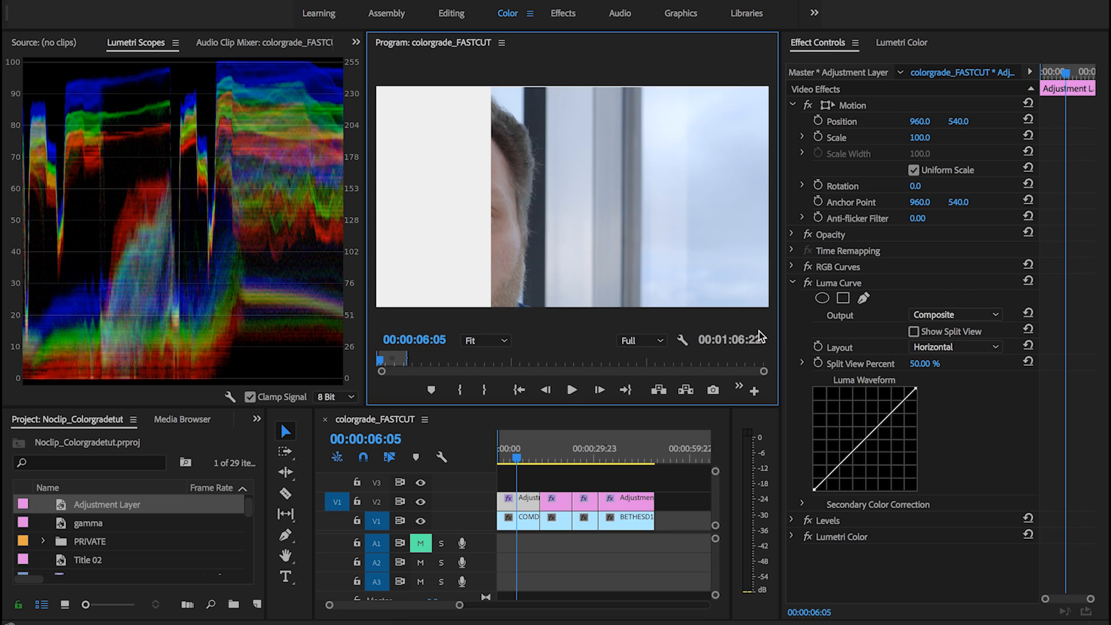
left_click(792, 282)
Set the Levels effect's (RGB) White Input Level to 234 and play the interview clip in the enlarged program monitor
left_click(793, 299)
left_click_drag(918, 348, 914, 347)
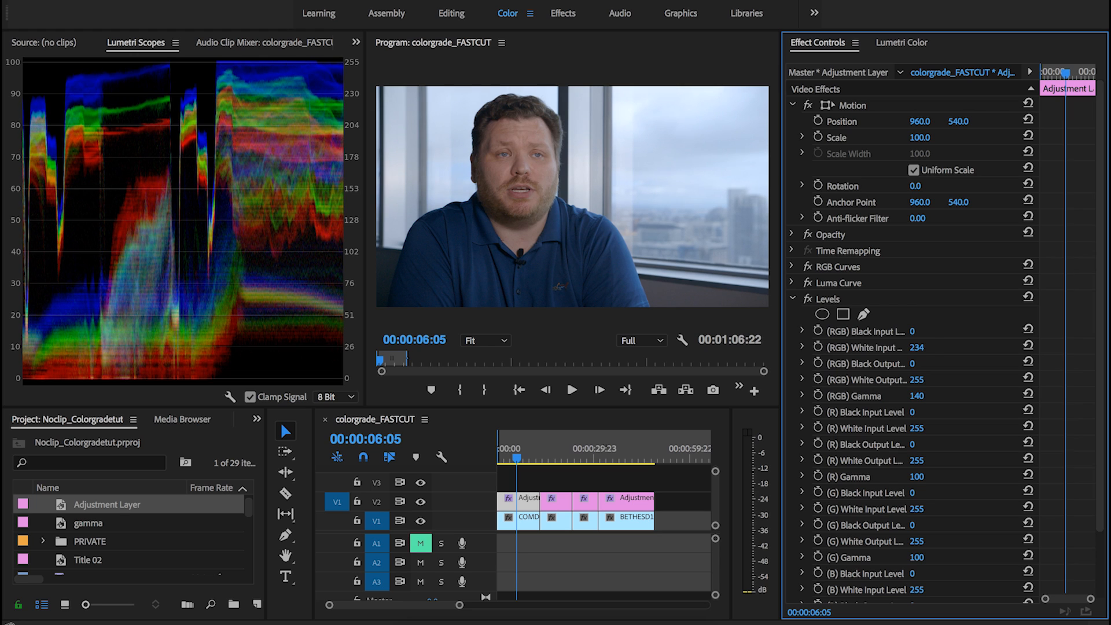
key("space")
key("grave")
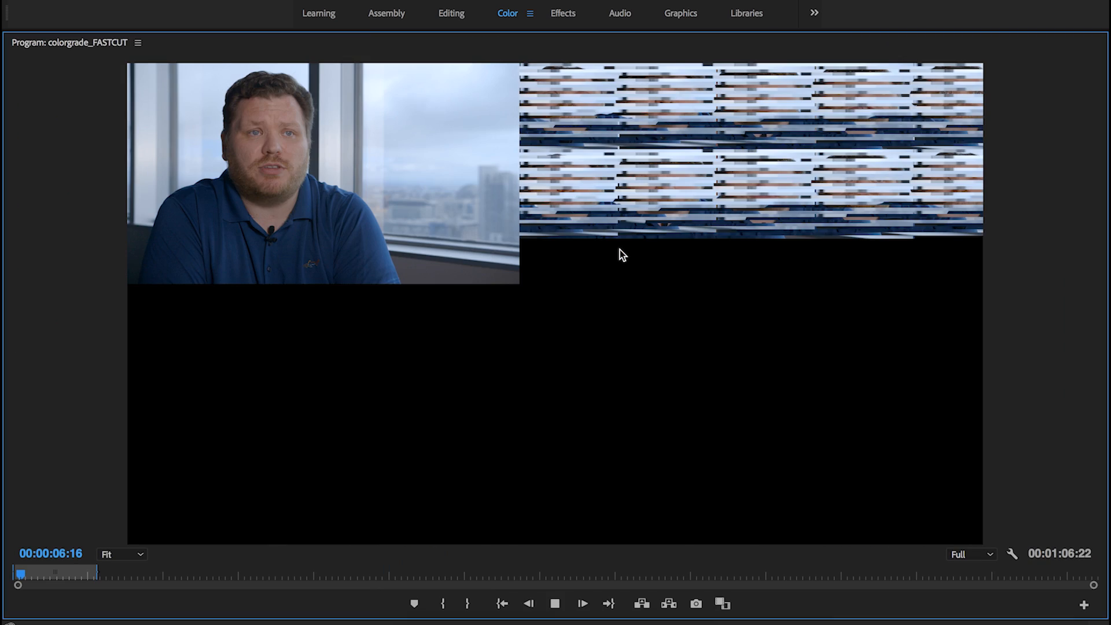
key("space")
key("space")
key("space")
key("grave")
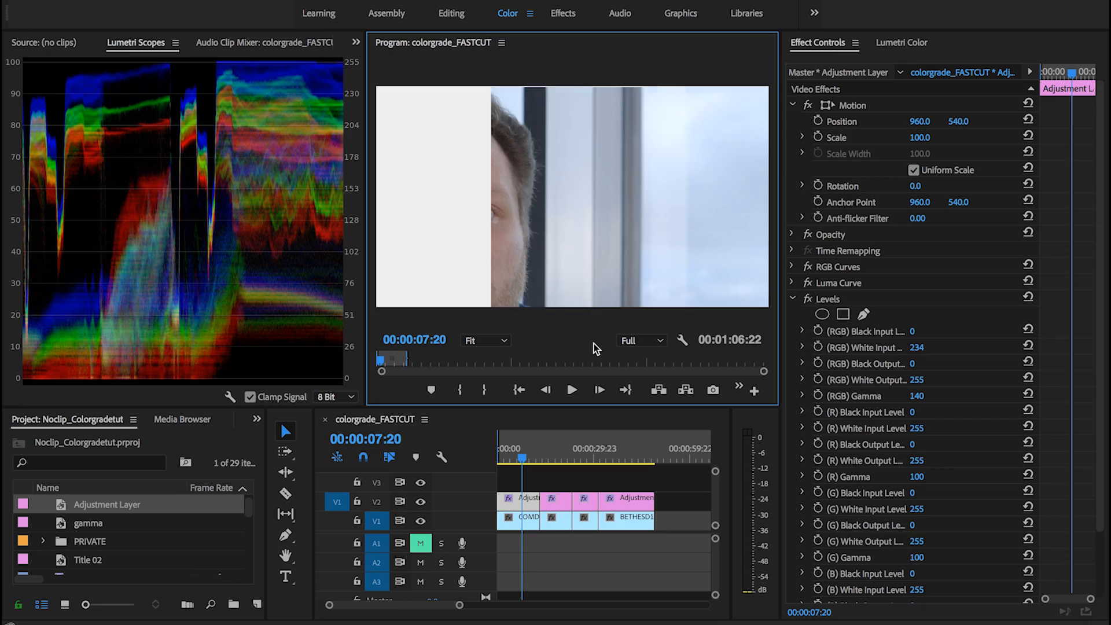
key("space")
At 00:00:05:01, set the Levels effect's (RGB) White Input Level to 231 and check the frame in the enlarged program monitor
left_click(514, 455)
left_click(928, 362)
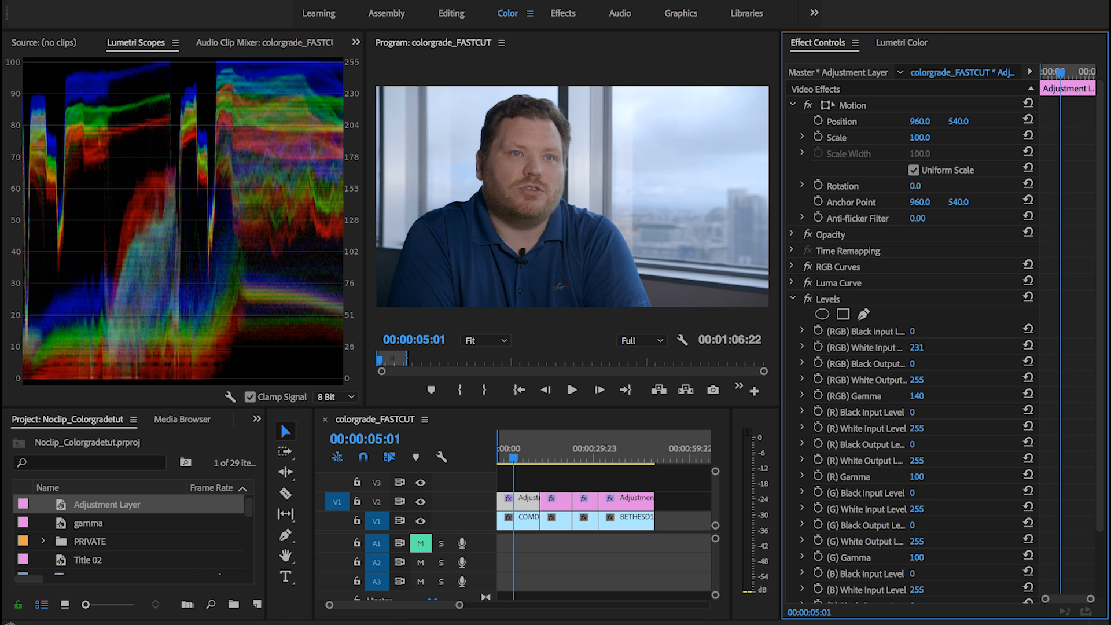
key("space")
key("grave")
key("space")
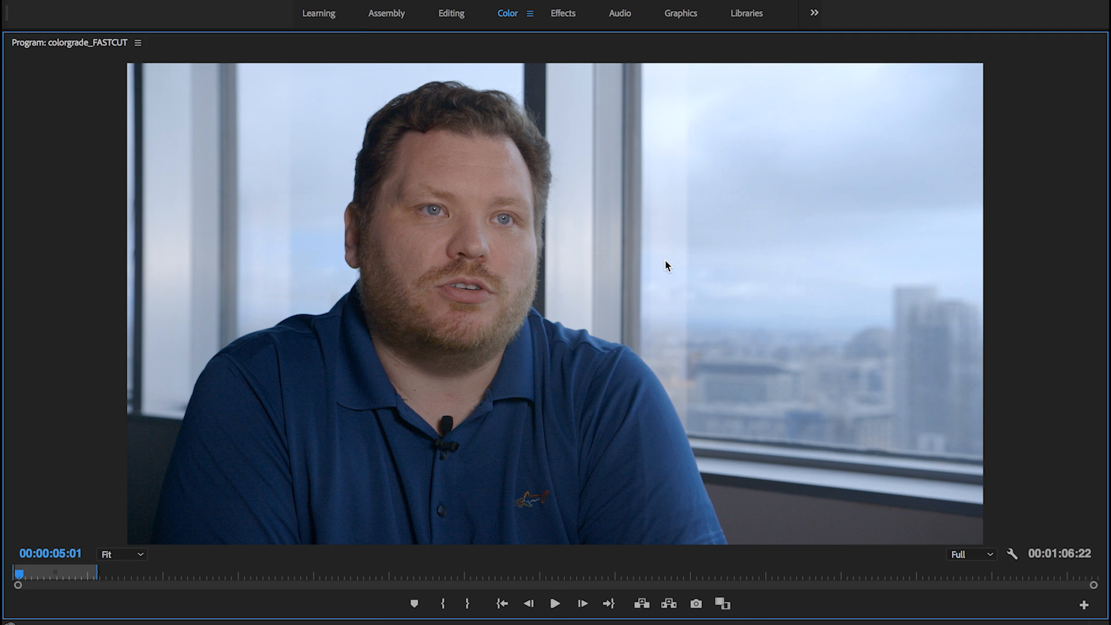
key("grave")
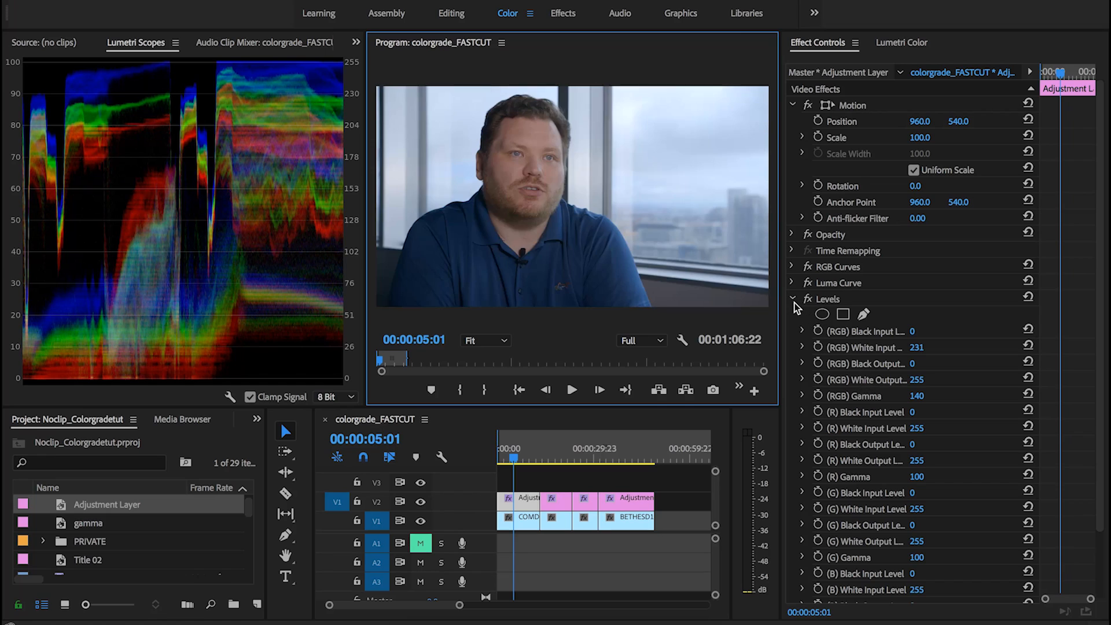
Adjust the black point of the Master curve in RGB Curves and check the frame in the enlarged program monitor
left_click(792, 266)
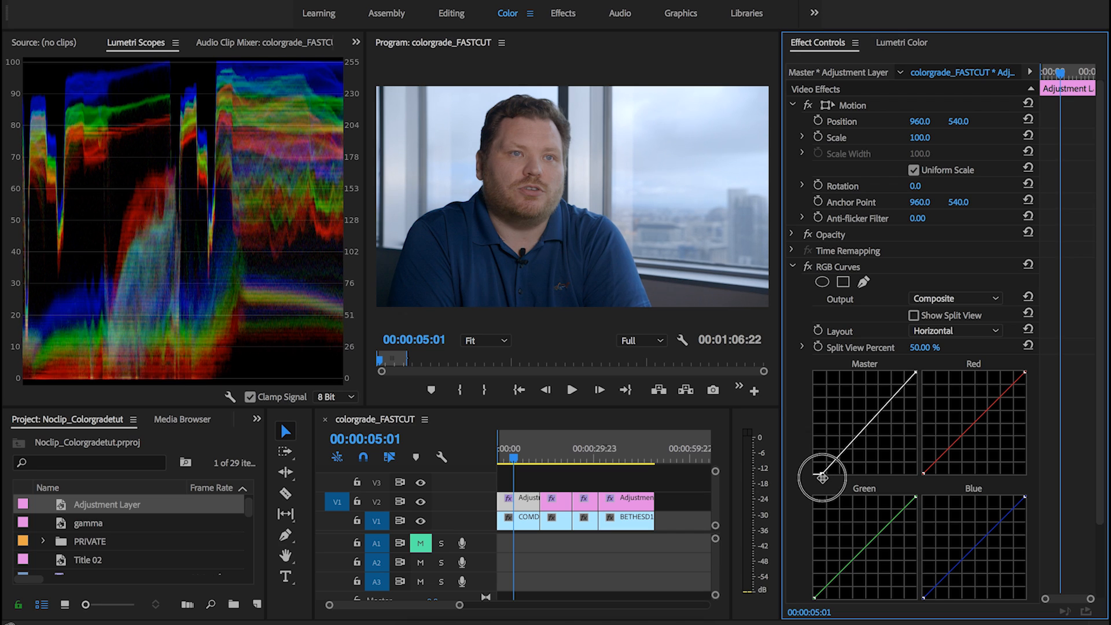
key("grave")
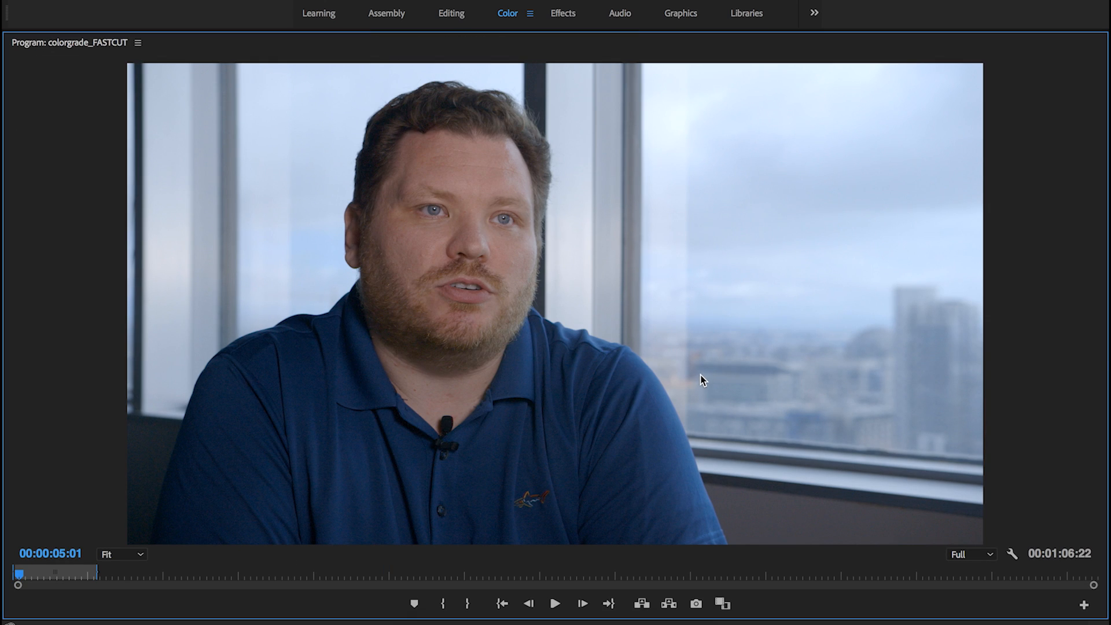
key("grave")
At 00:00:03:20, set the Levels effect's (RGB) White Input Level to 227 and check the frame in the enlarged program monitor
left_click_drag(513, 462, 510, 462)
left_click(523, 507)
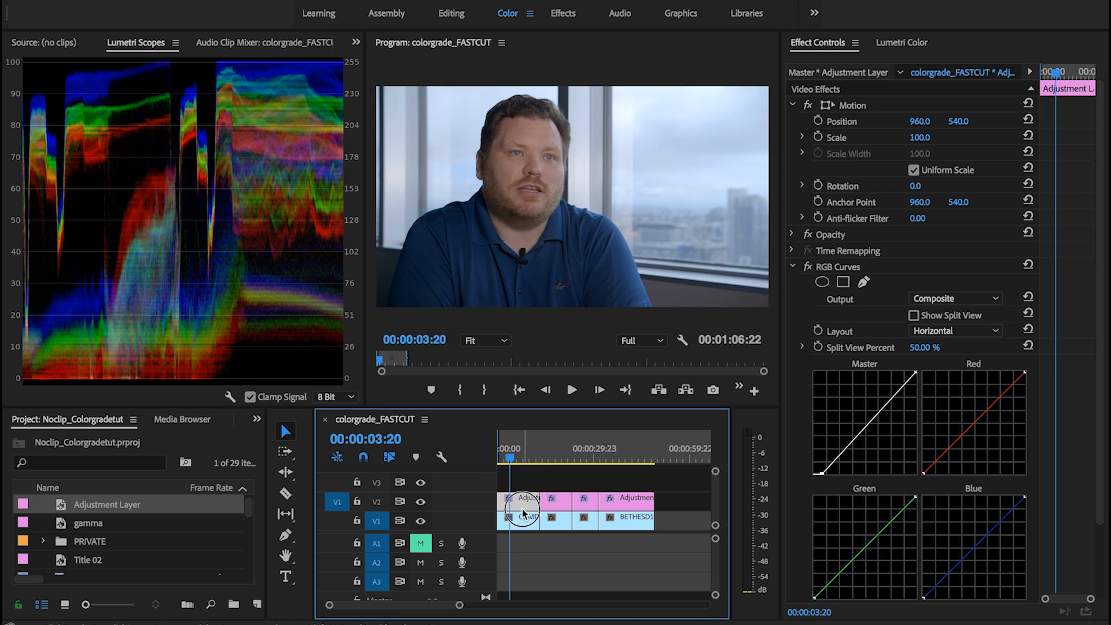
left_click(792, 266)
left_click(793, 299)
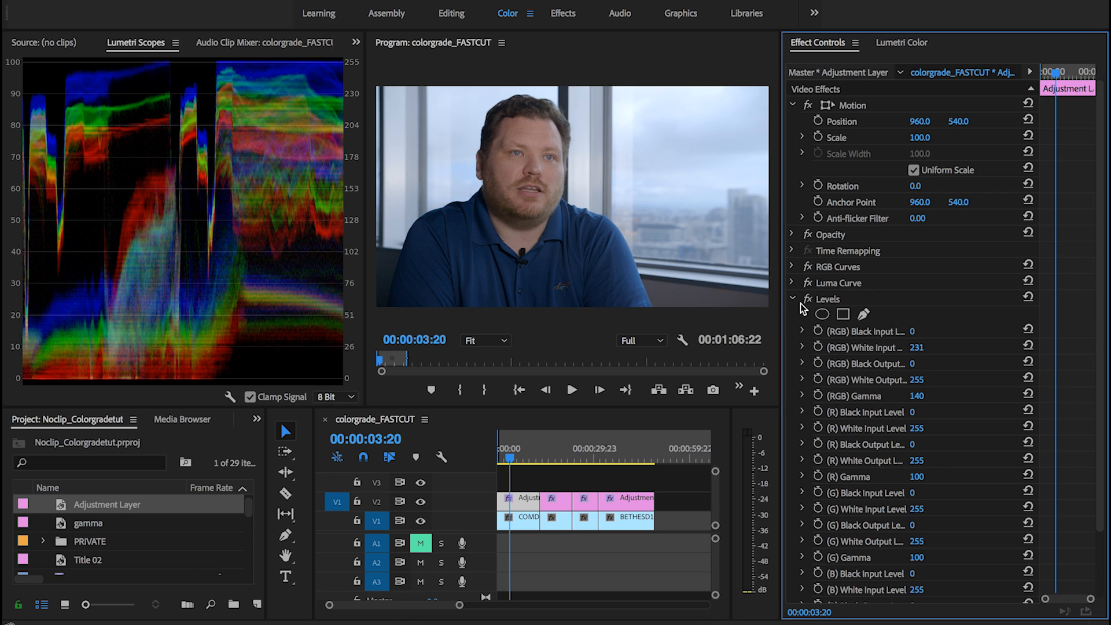
key("space")
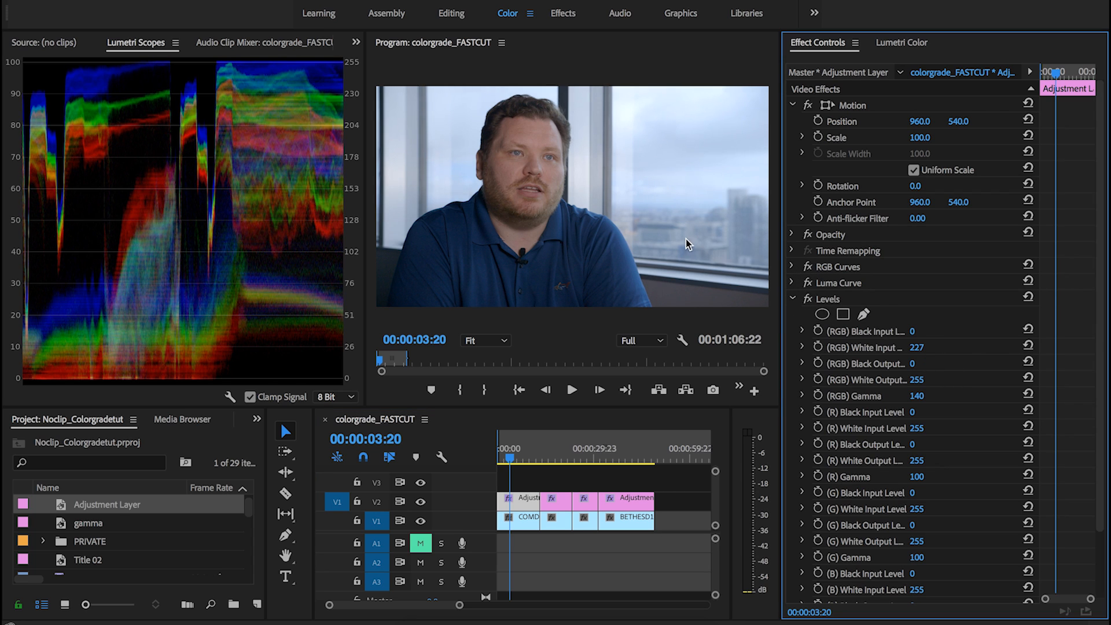
key("grave")
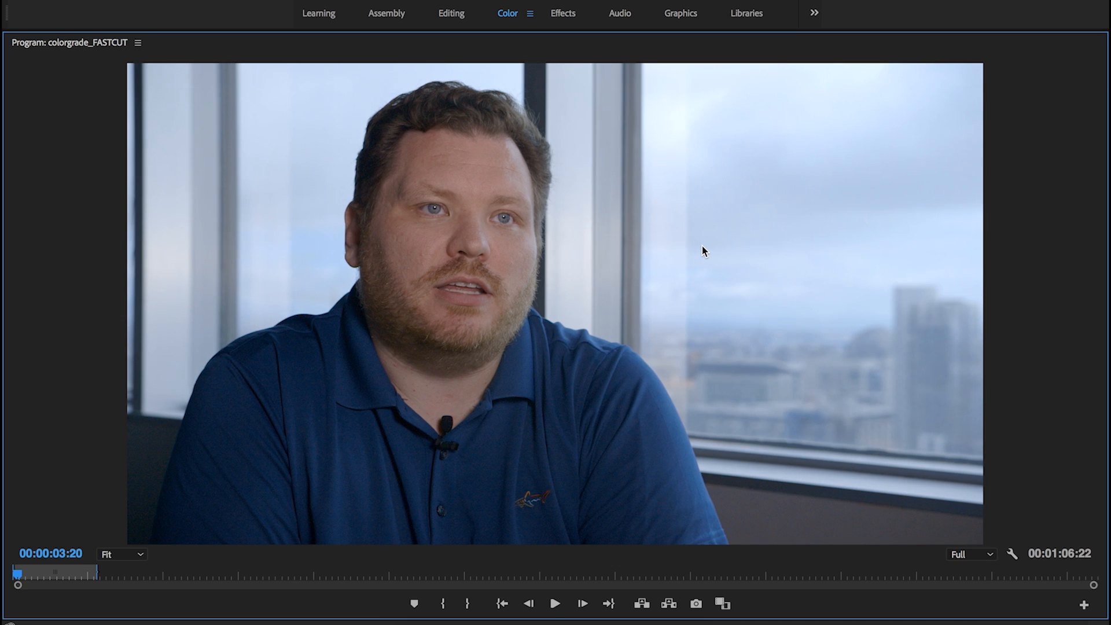
key("grave")
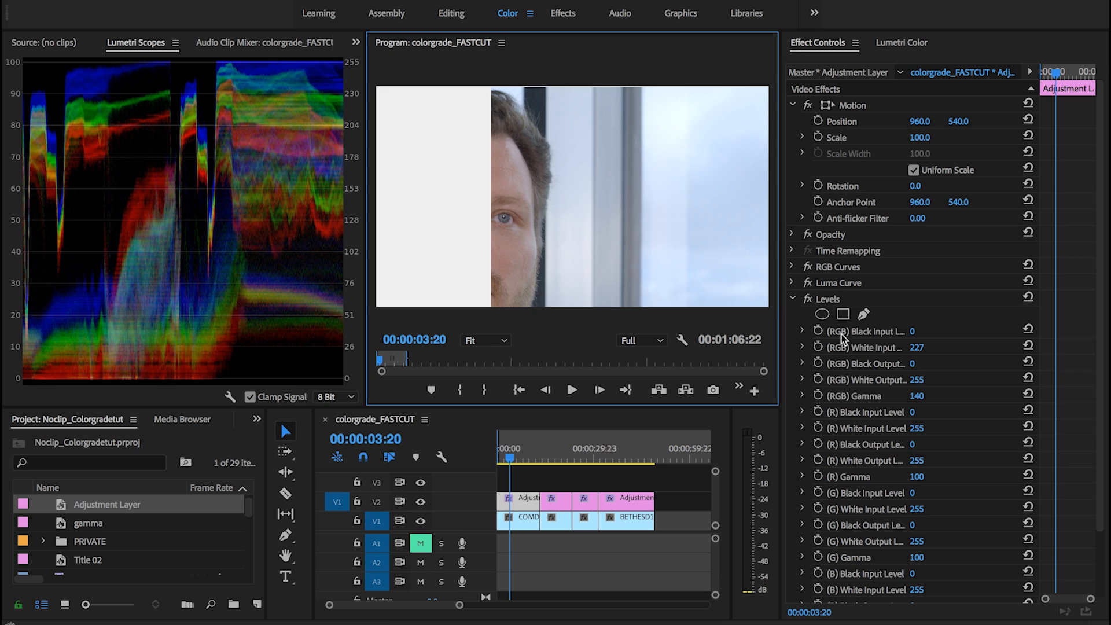
Set the Levels effect's (RGB) Gamma to 143 and its (RGB) White Input Level to 222
key("grave")
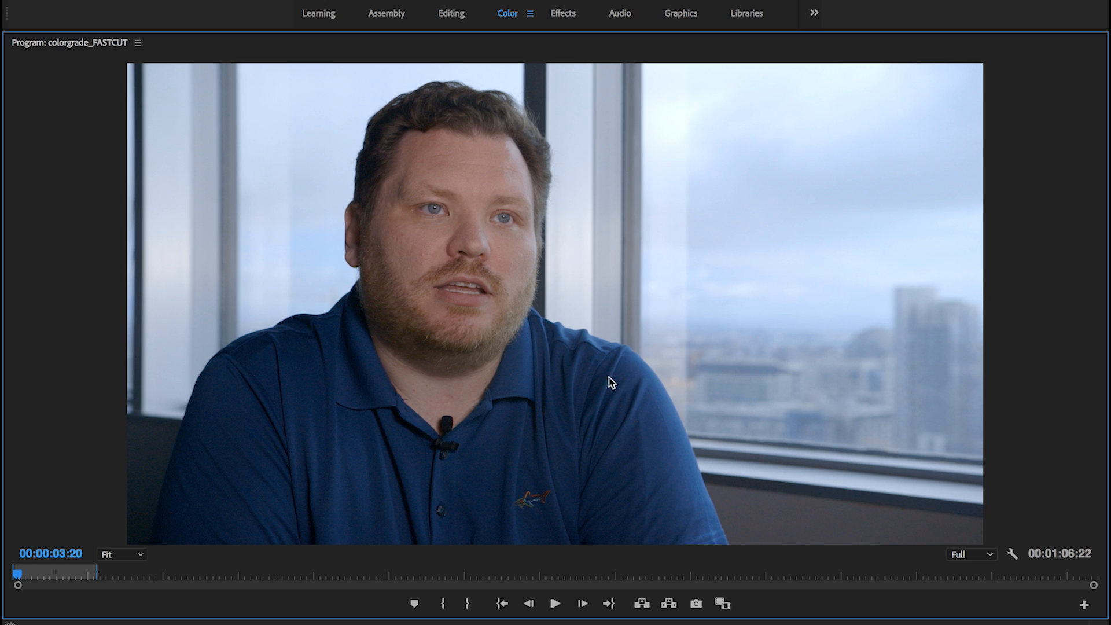
key("grave")
left_click_drag(919, 397, 921, 397)
left_click_drag(919, 349, 917, 349)
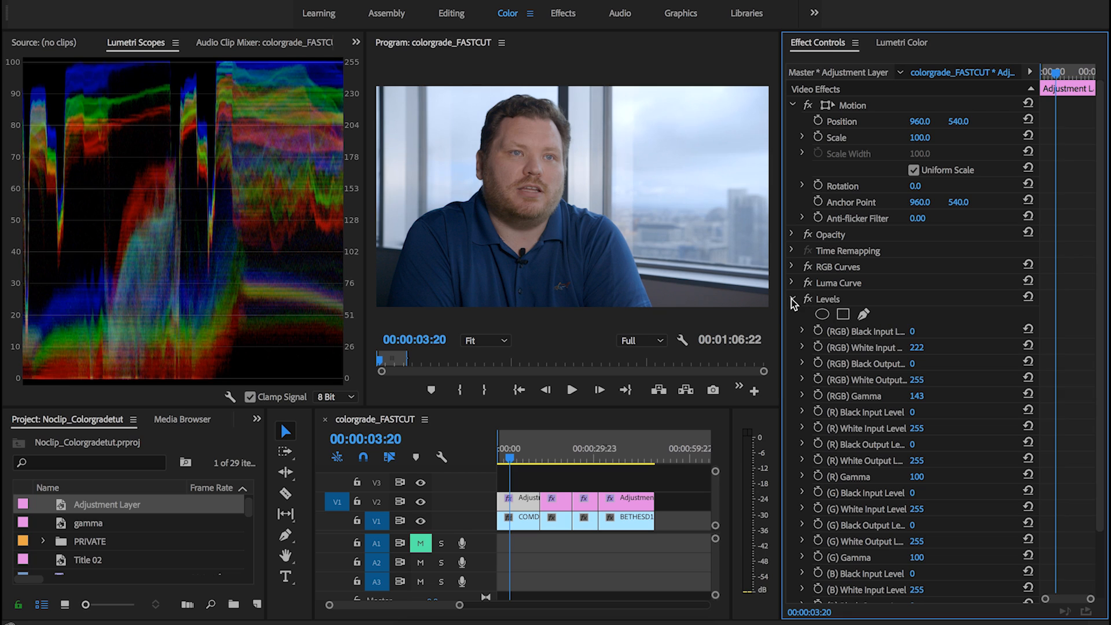
Nudge the Master curve's black point in RGB Curves very slightly and check the frame in the enlarged program monitor
left_click(791, 299)
left_click(792, 267)
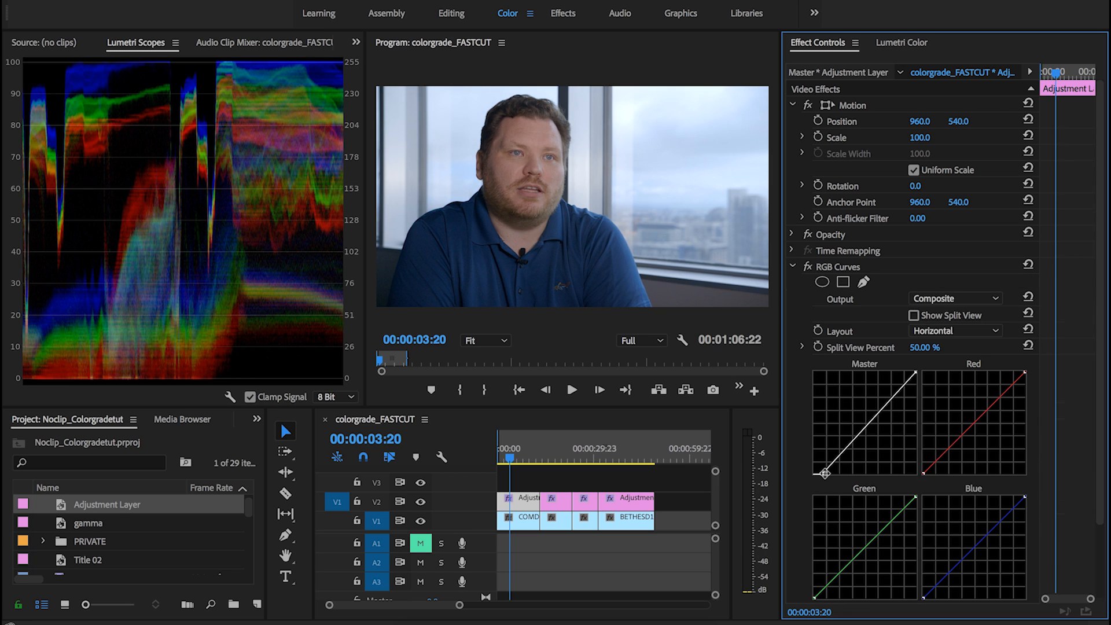
left_click_drag(823, 475, 822, 476)
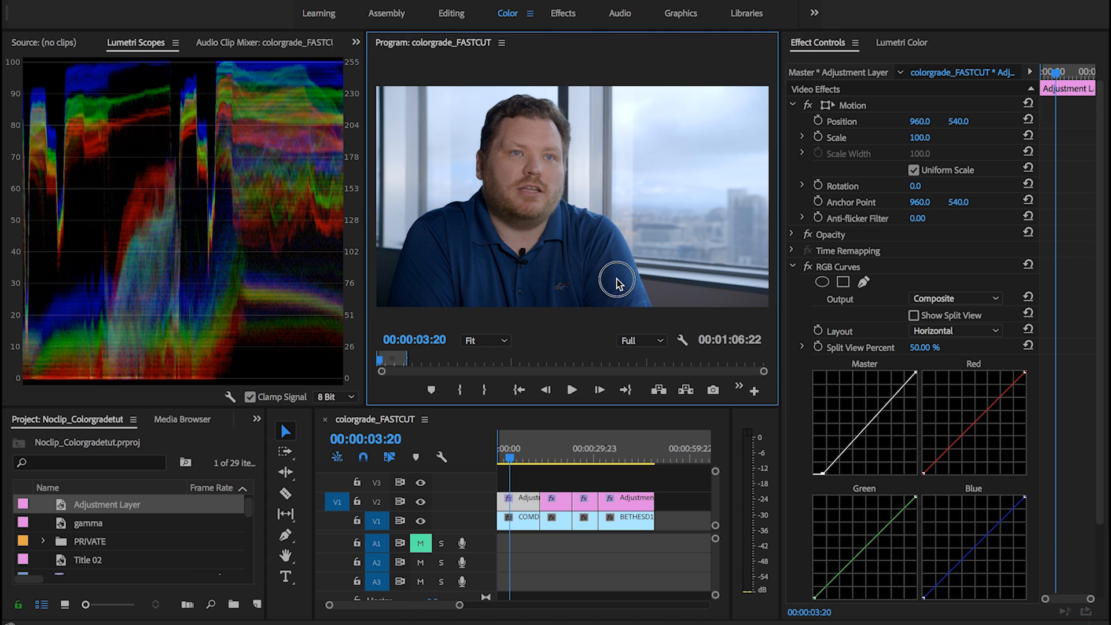
key("grave")
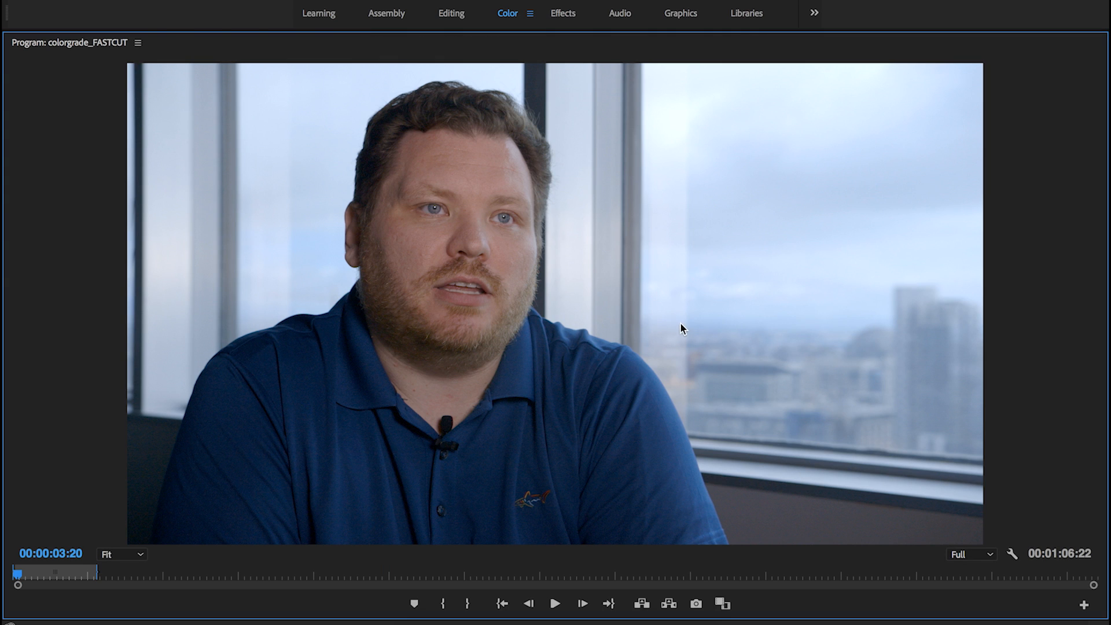
key("grave")
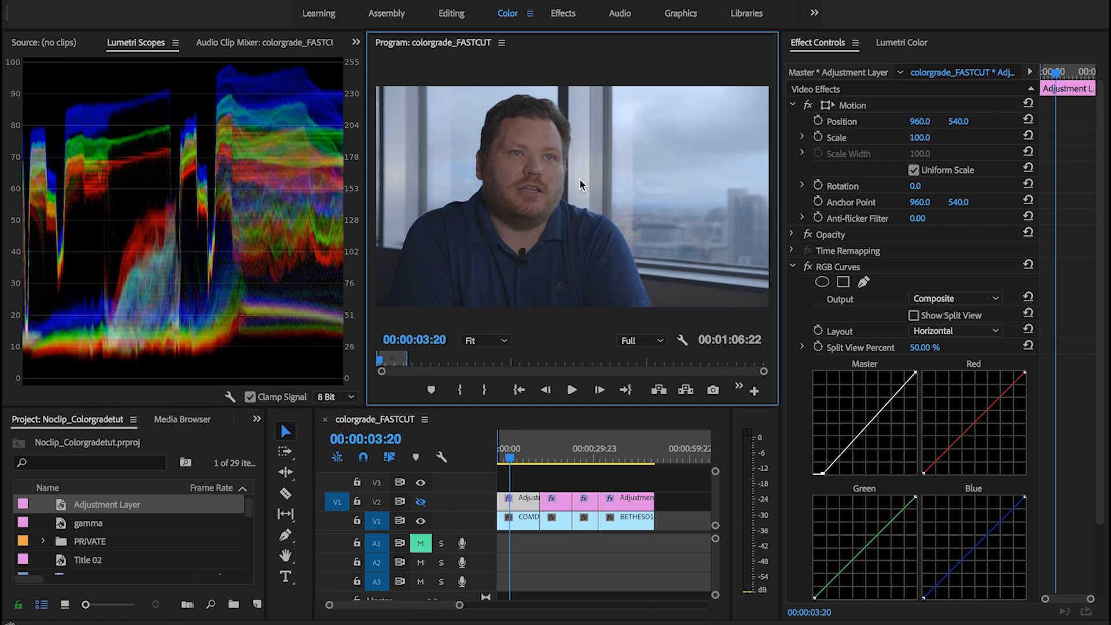
Compare the interview frame with and without the adjustment layer grade in the enlarged program monitor
key("grave")
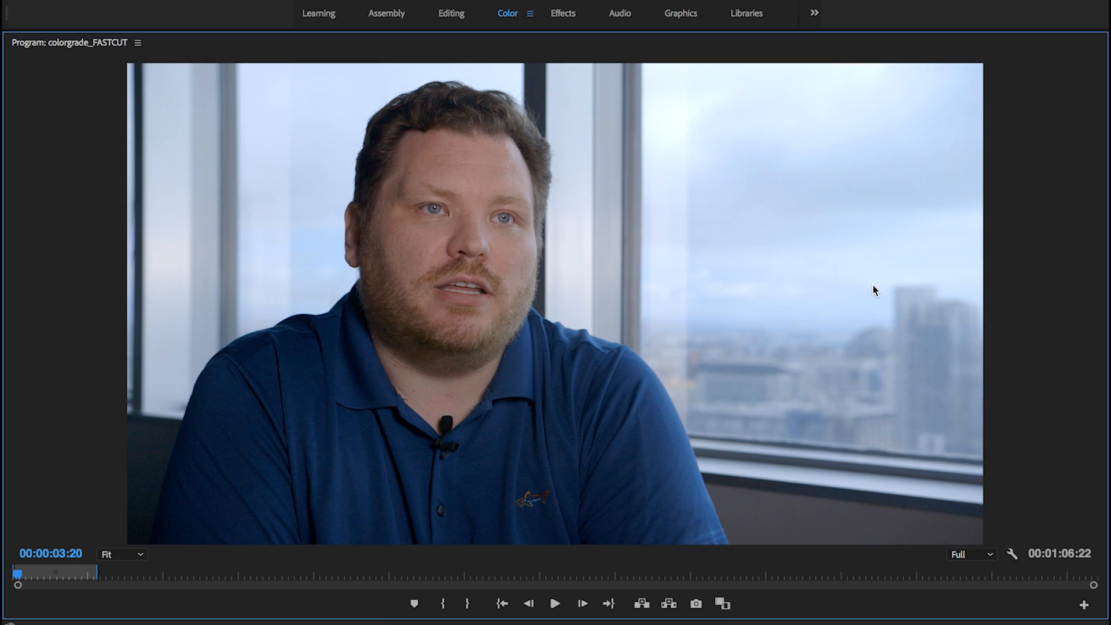
key("shift+super+e")
key("shift+super+e")
key("shift+super+e")
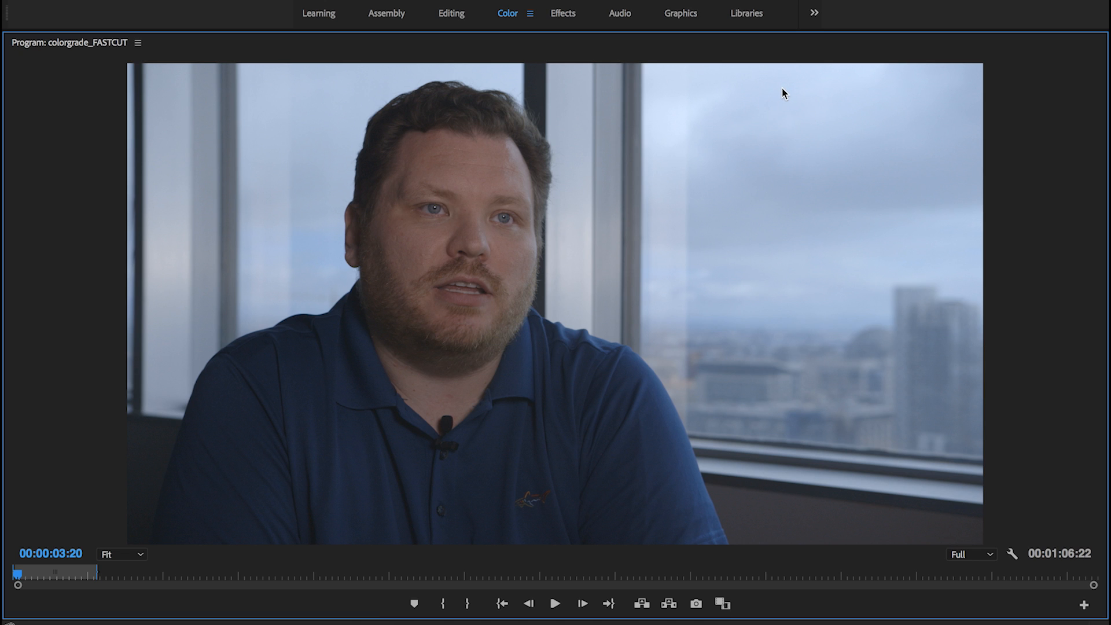
key("shift+super+e")
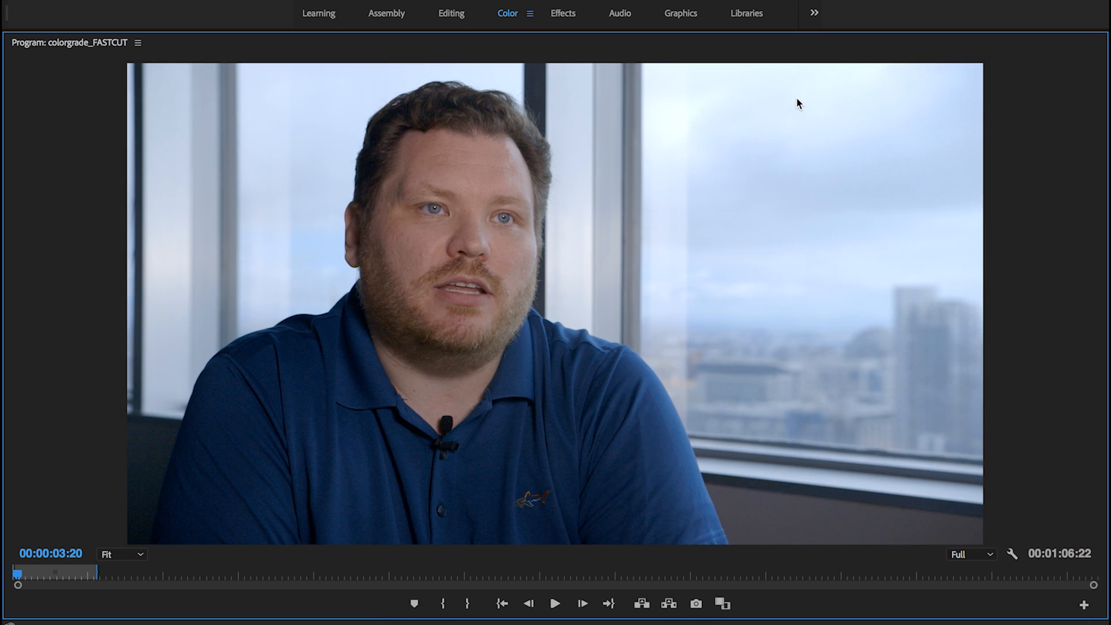
key("shift+super+e")
key("shift+super+e")
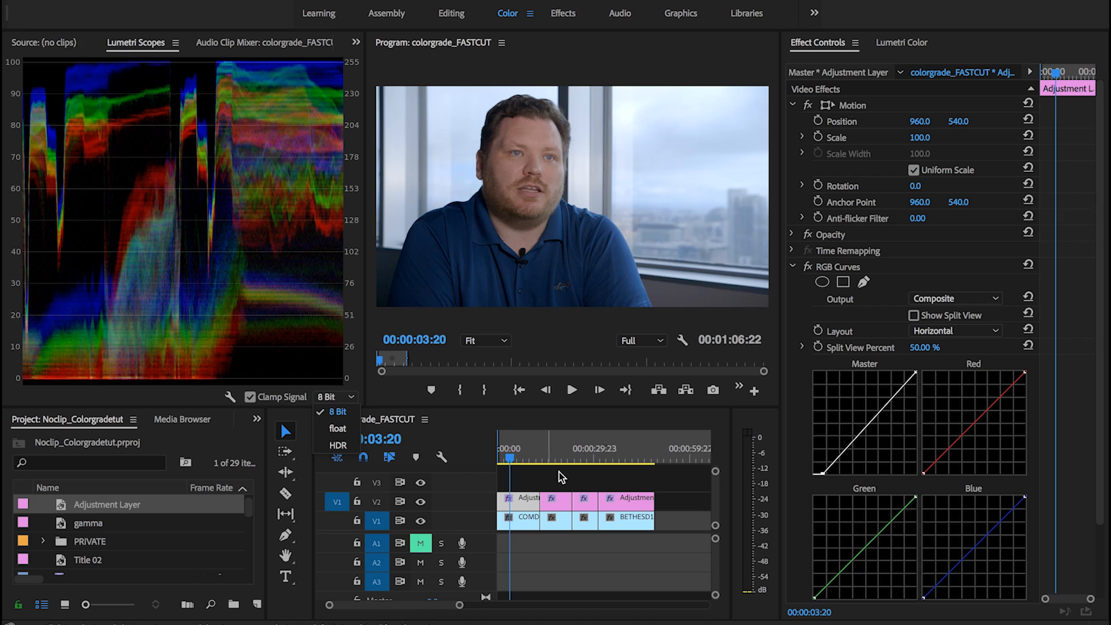
Add a midtone control point near the middle of the Master curve on the first clip's adjustment layer
left_click(562, 477)
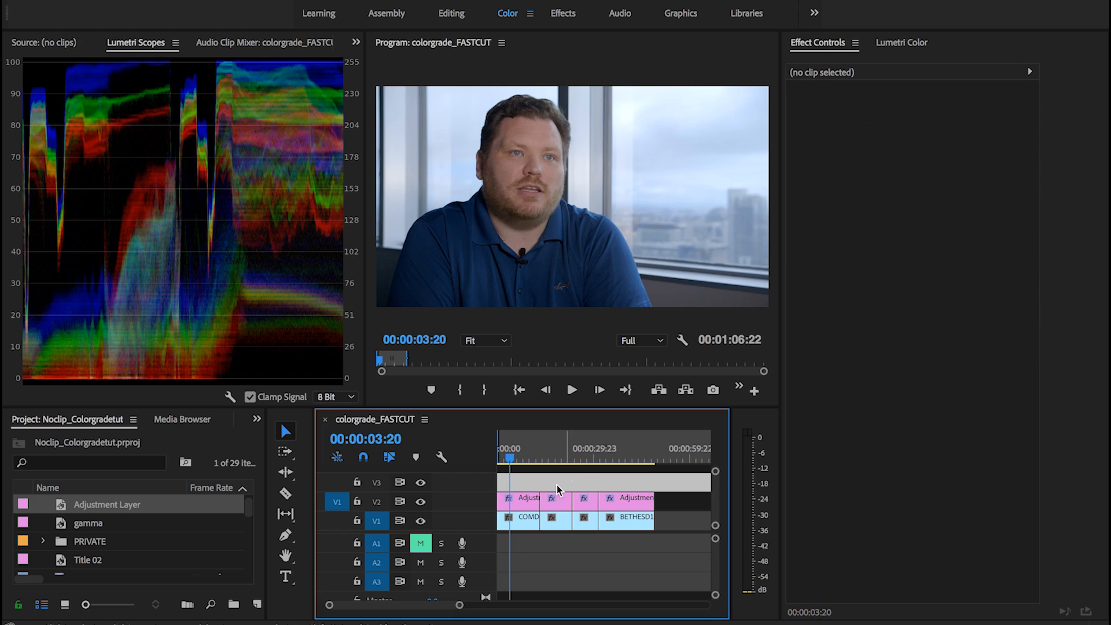
left_click(518, 498)
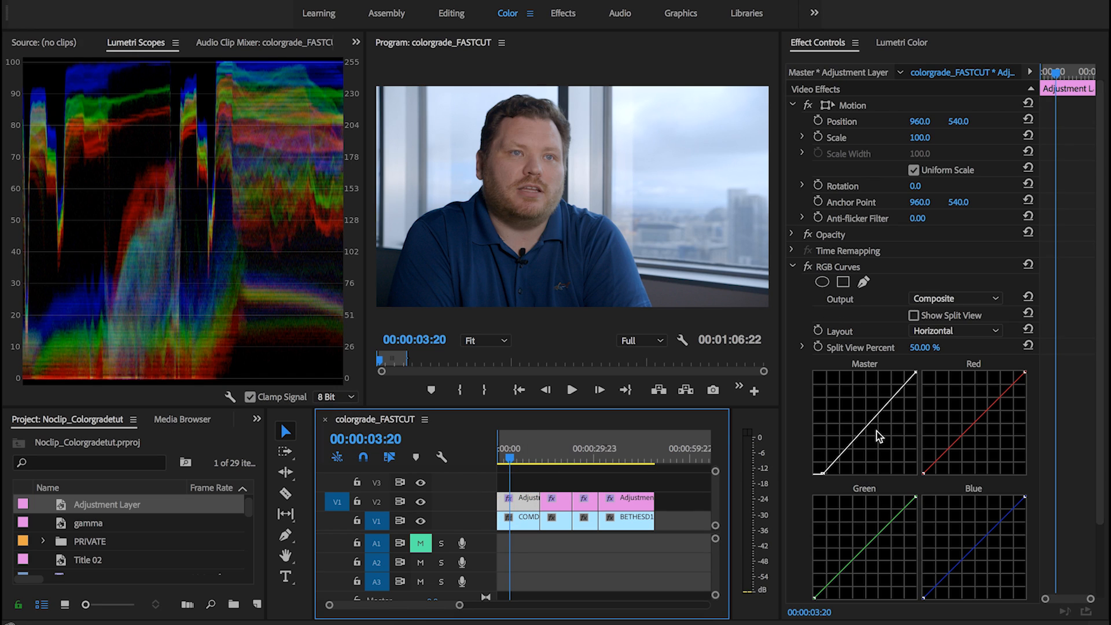
left_click(868, 423)
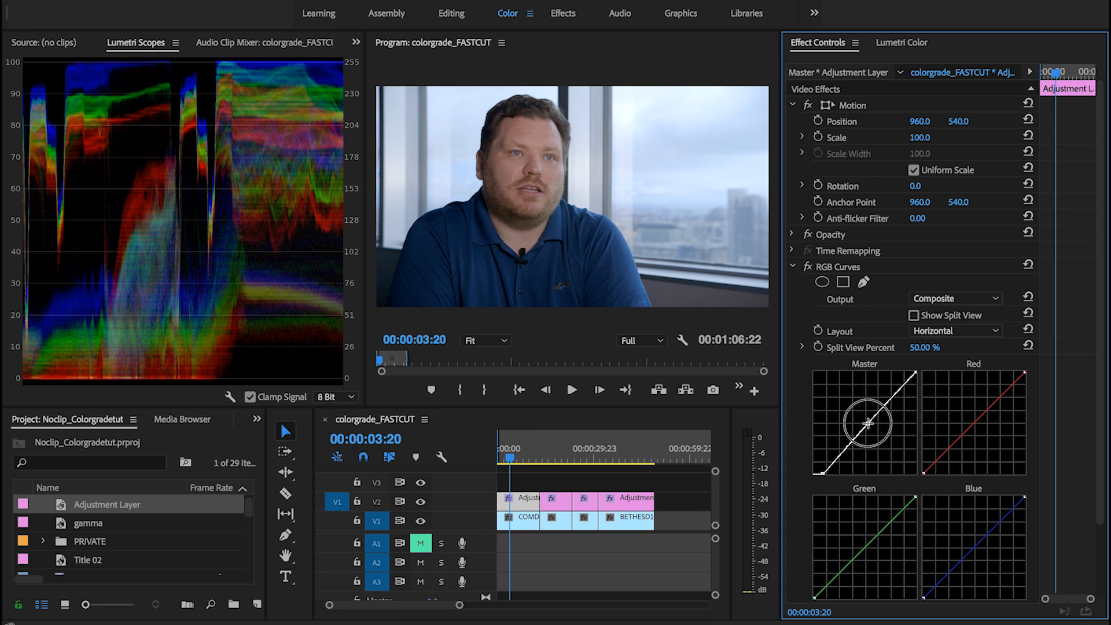
left_click(617, 252)
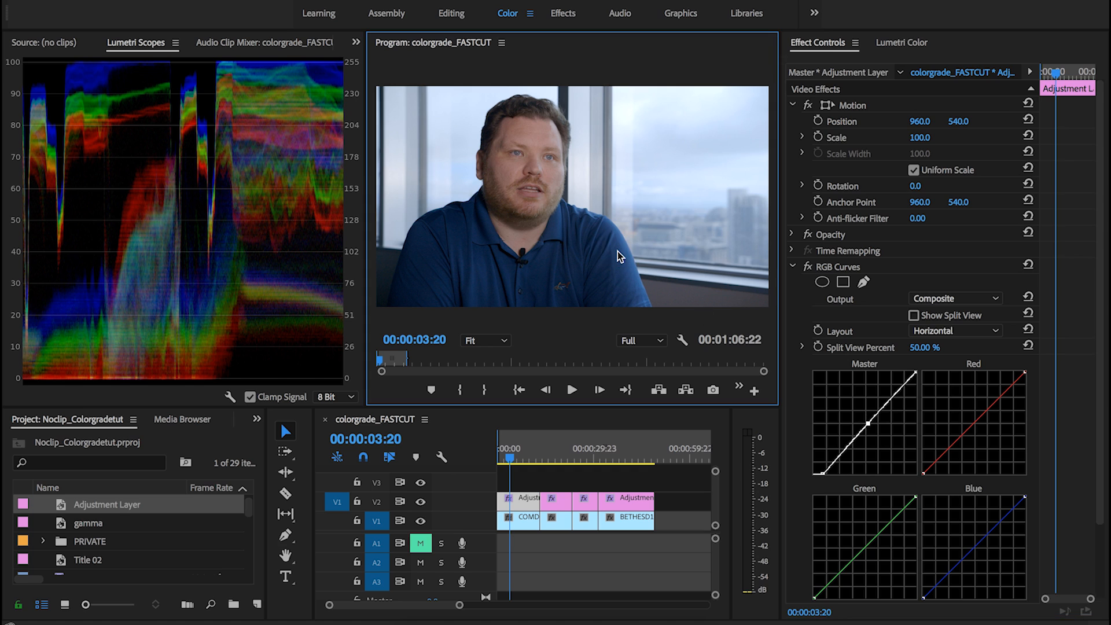
Review the regraded interview clip in the enlarged program monitor and save the project
key("grave")
key("space")
key("space")
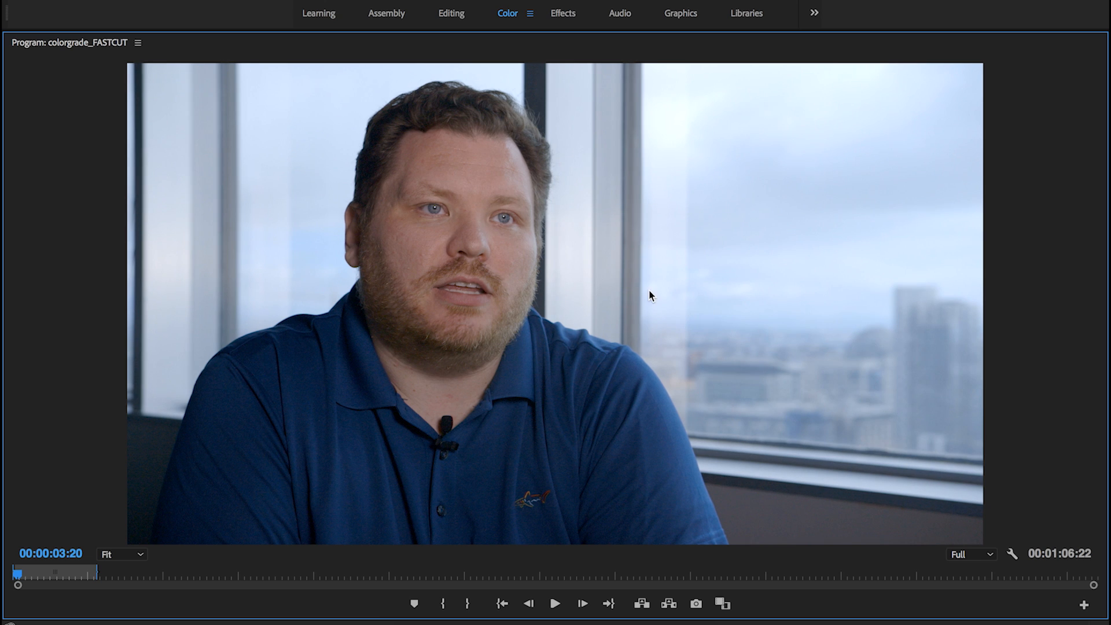
key("grave")
key("ctrl+s")
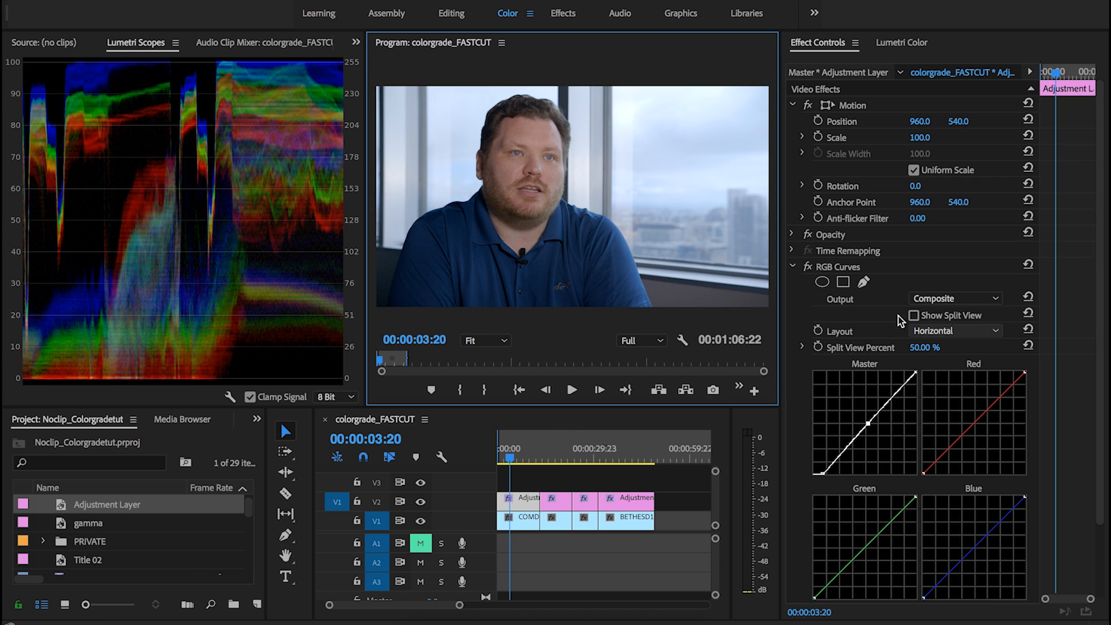
Set the Levels effect's (RGB) White Input Level to 219, check the frame enlarged, and save the project
left_click(792, 266)
left_click(793, 299)
left_click_drag(924, 348, 919, 349)
key("grave")
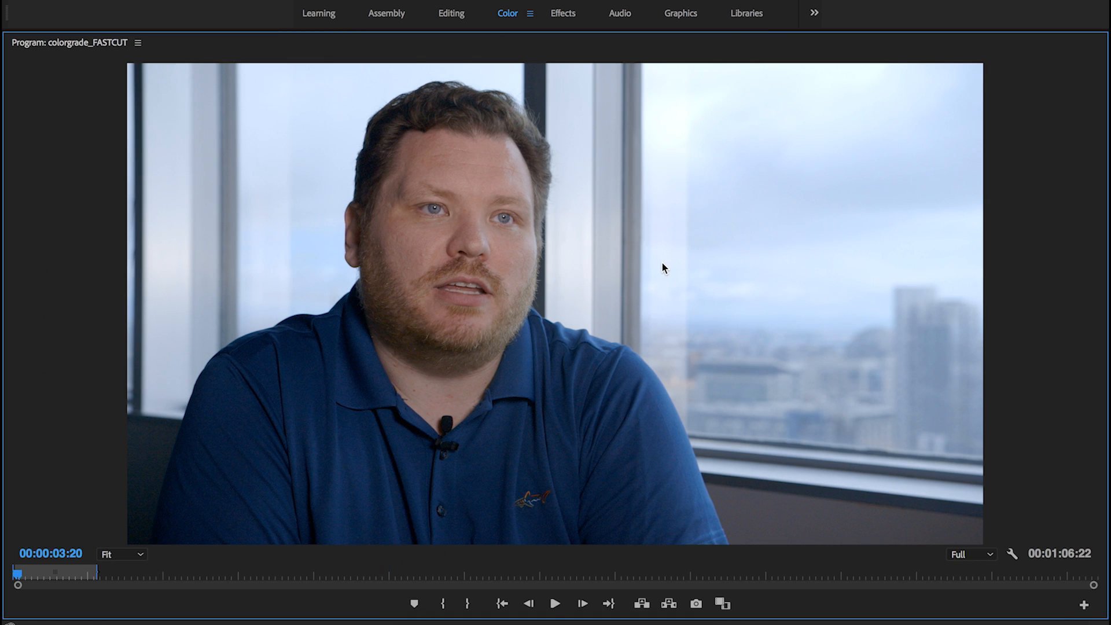
key("grave")
key("super+s")
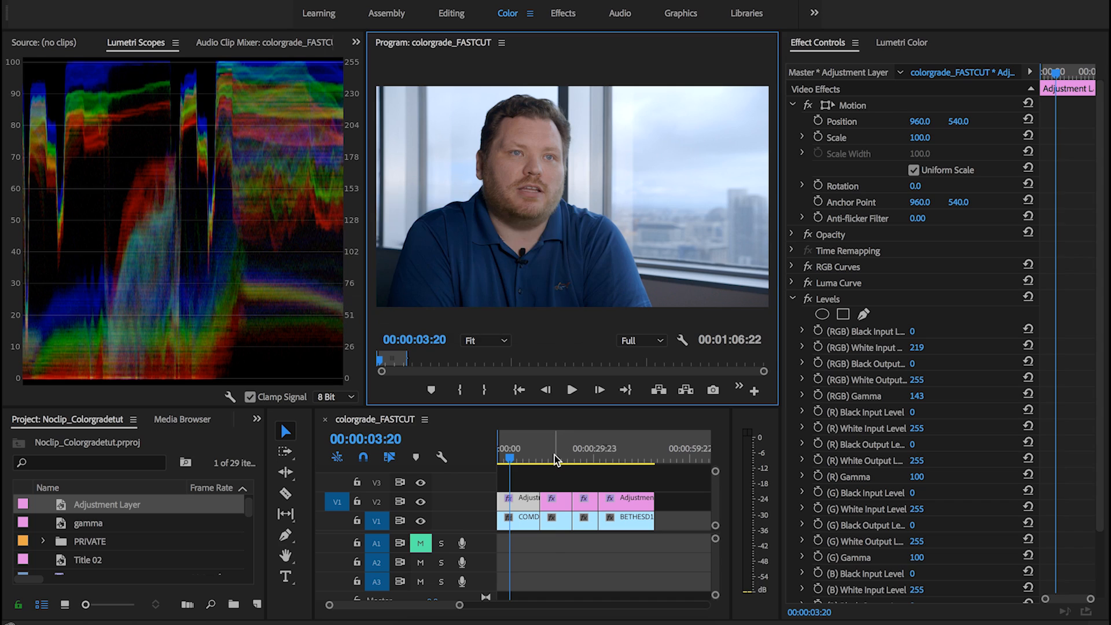
At 00:00:17:12, lower the white points of the Red and Green curves in RGB Curves on the second clip's adjustment layer
left_click(555, 460)
left_click(554, 504)
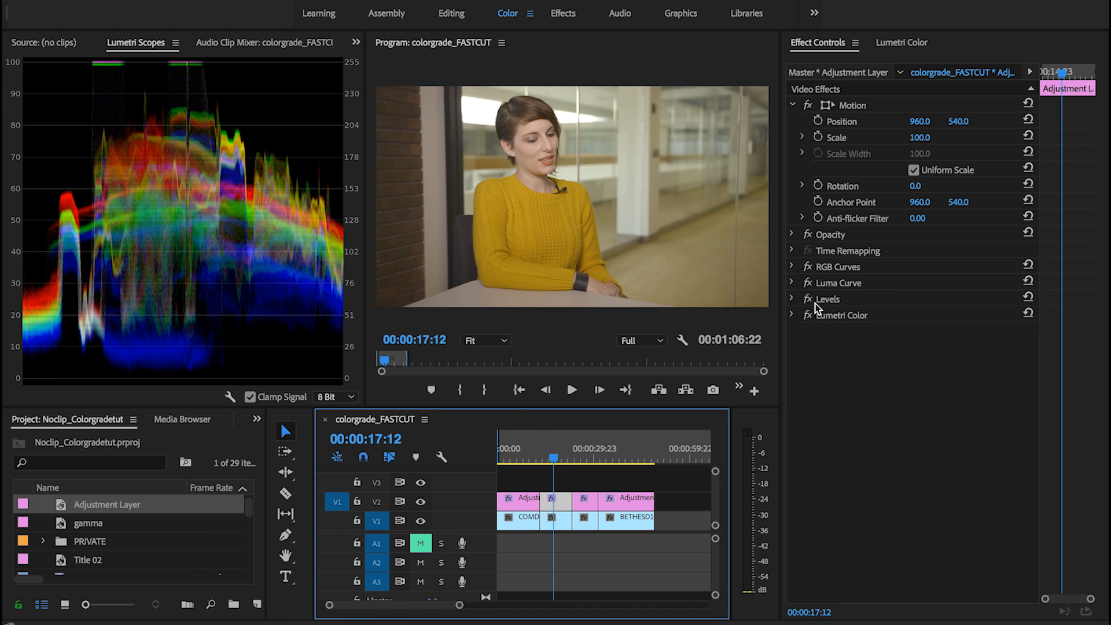
left_click(791, 266)
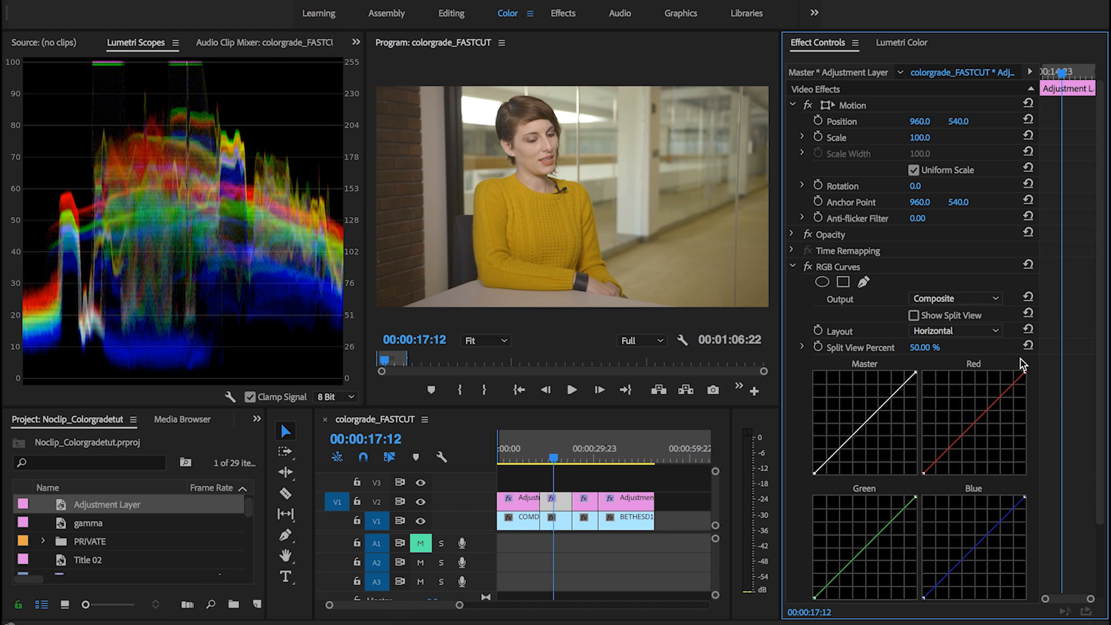
scroll(1055, 388, "down", 2)
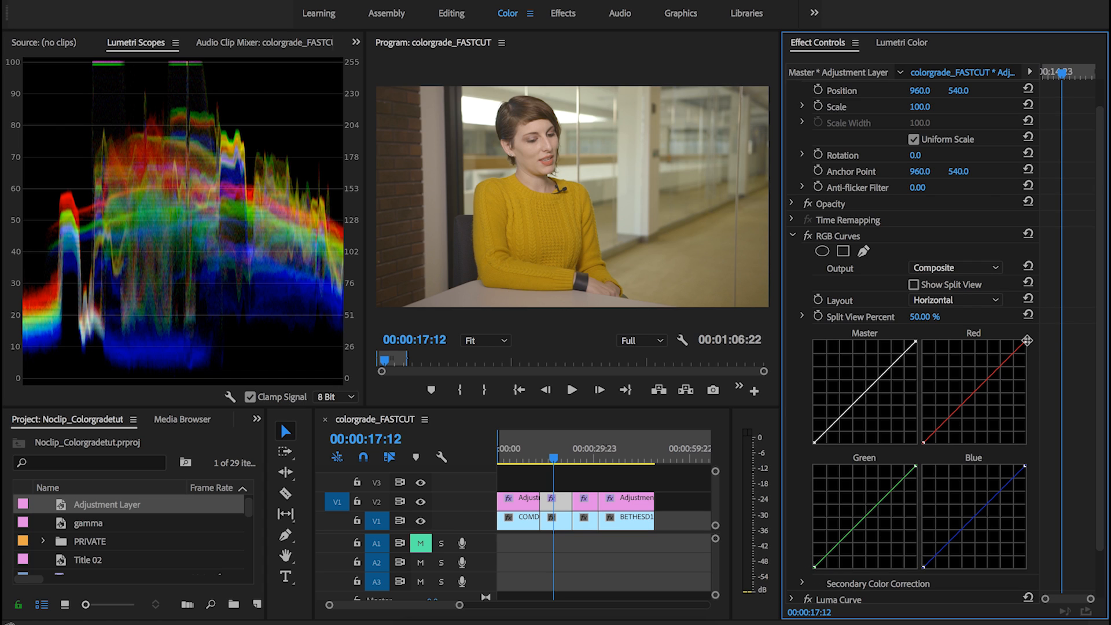
left_click_drag(1027, 341, 1036, 351)
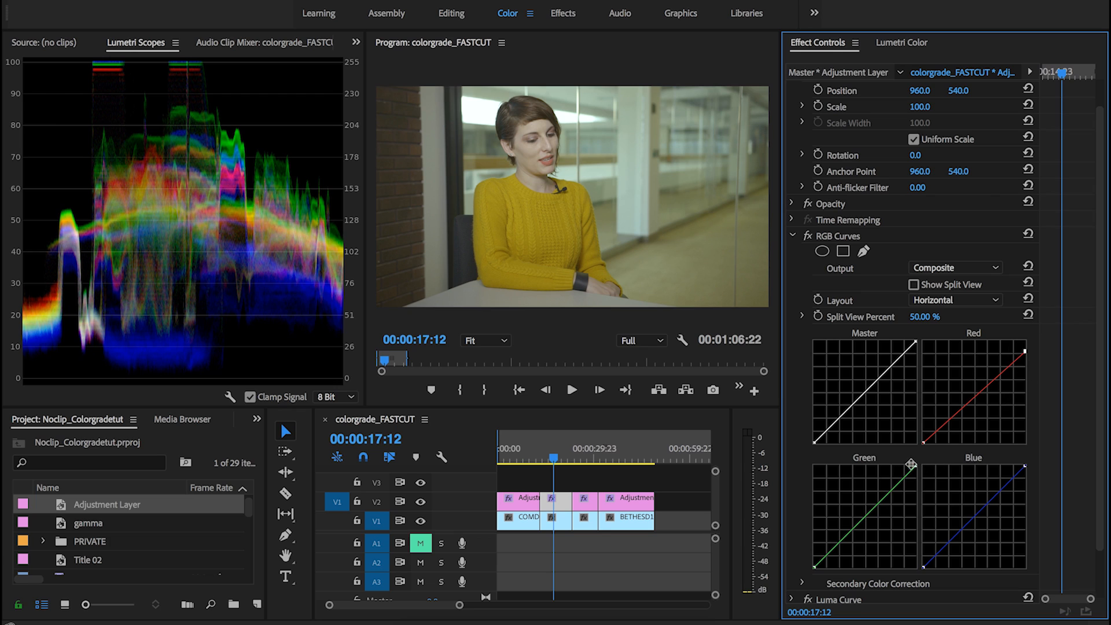
left_click_drag(910, 463, 938, 471)
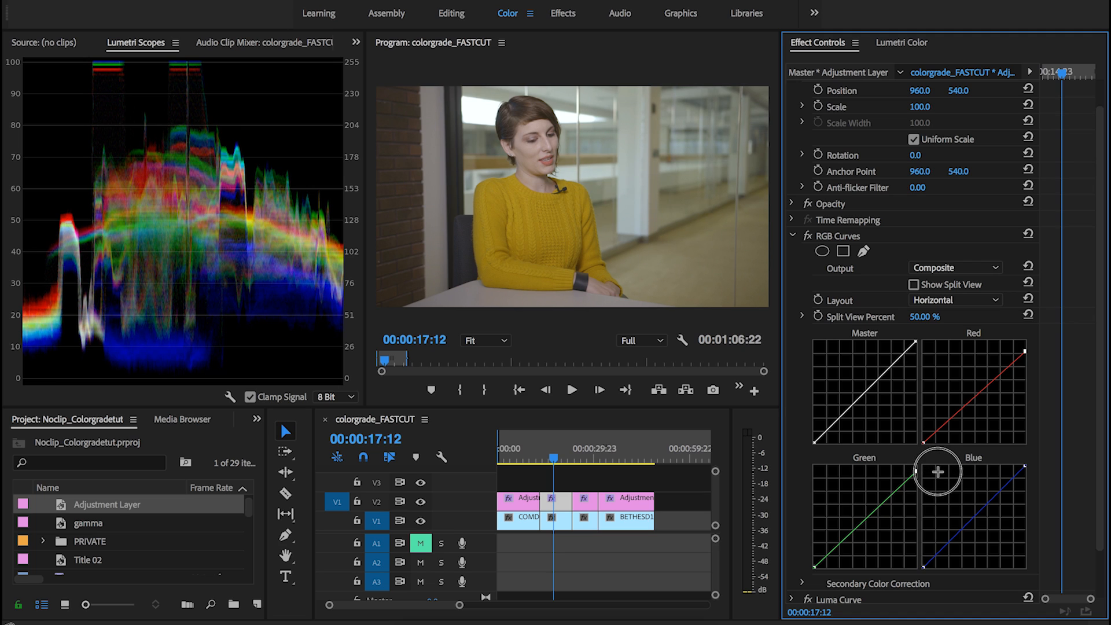
left_click_drag(1028, 349, 1012, 347)
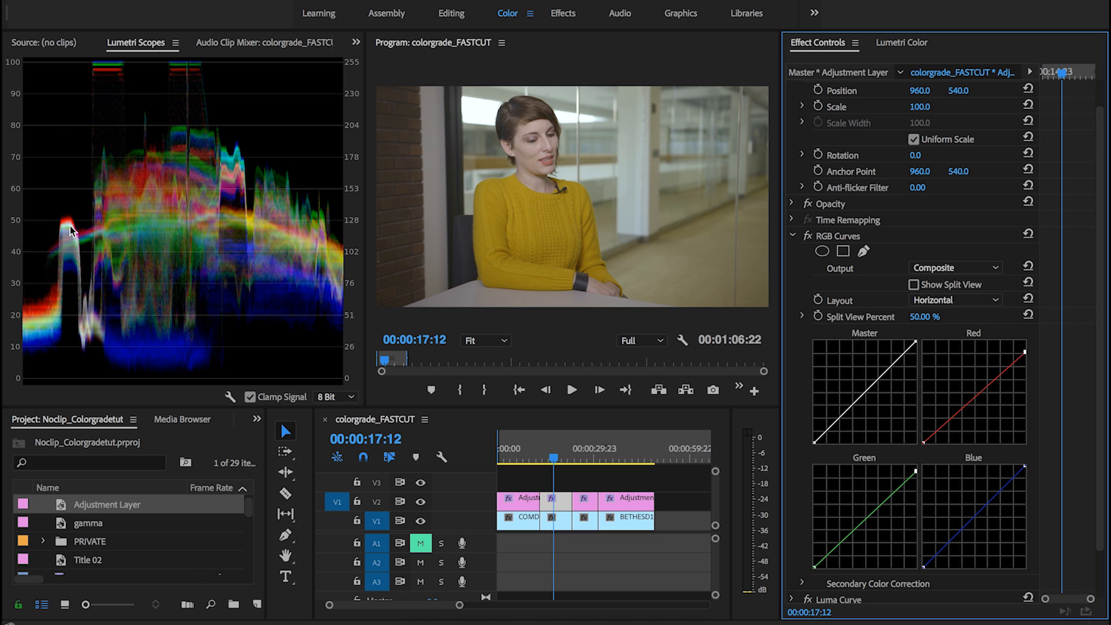
Compare the second clip with and without its adjustment layer grade in the enlarged program monitor
left_click(589, 221)
key("grave")
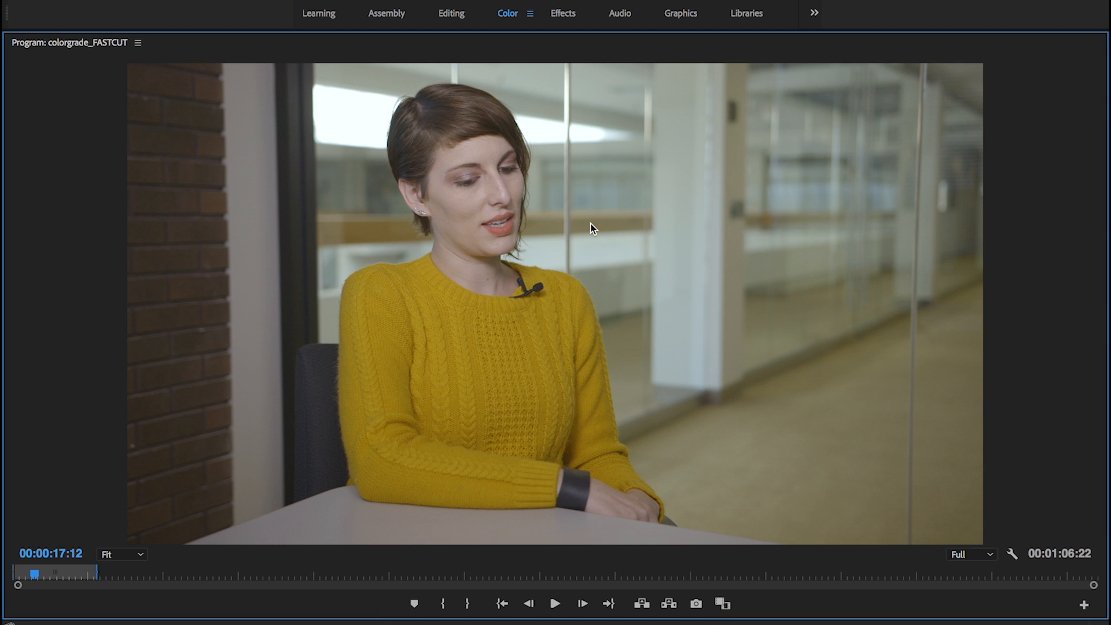
key("grave")
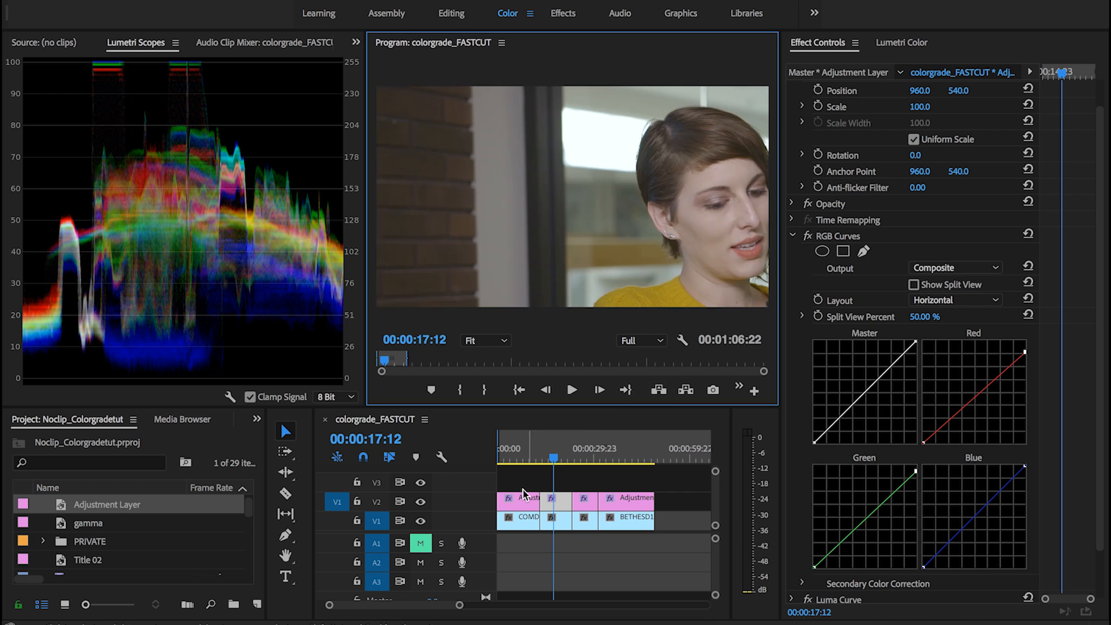
left_click(411, 501)
key("grave")
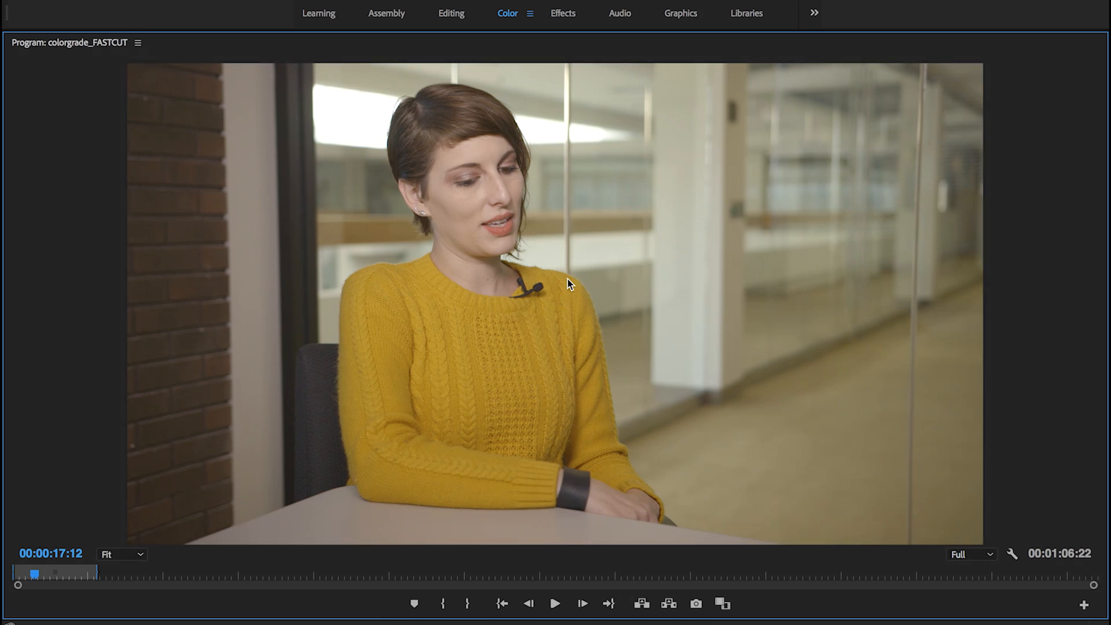
key("grave")
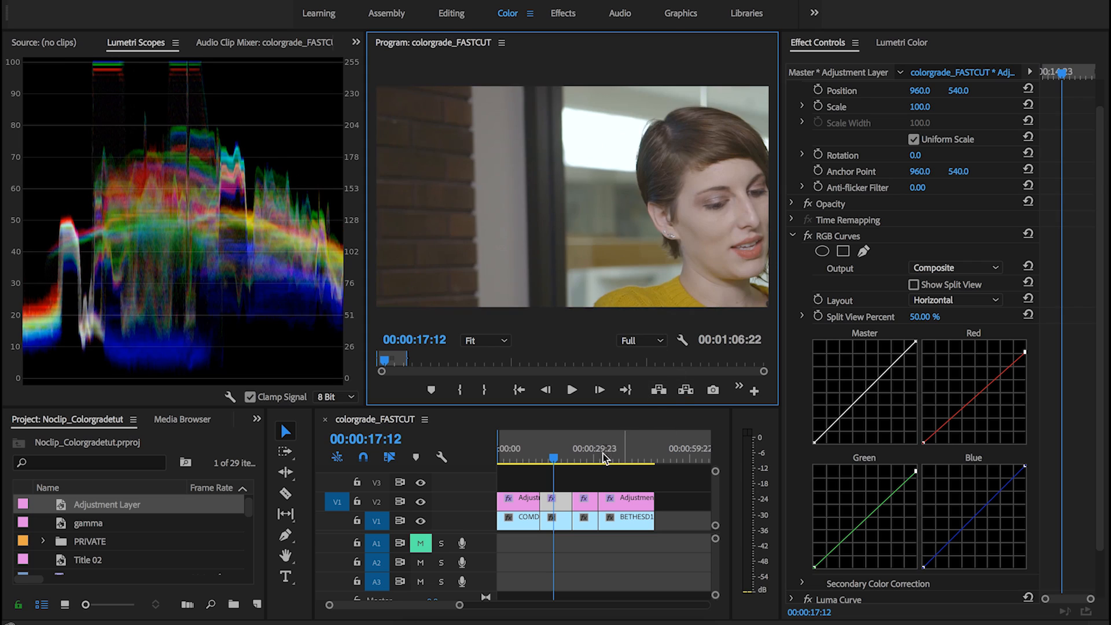
In the second clip's adjustment layer, set the Levels effect's (RGB) White Input Level to 221 and (RGB) Gamma to 115
left_click(556, 492)
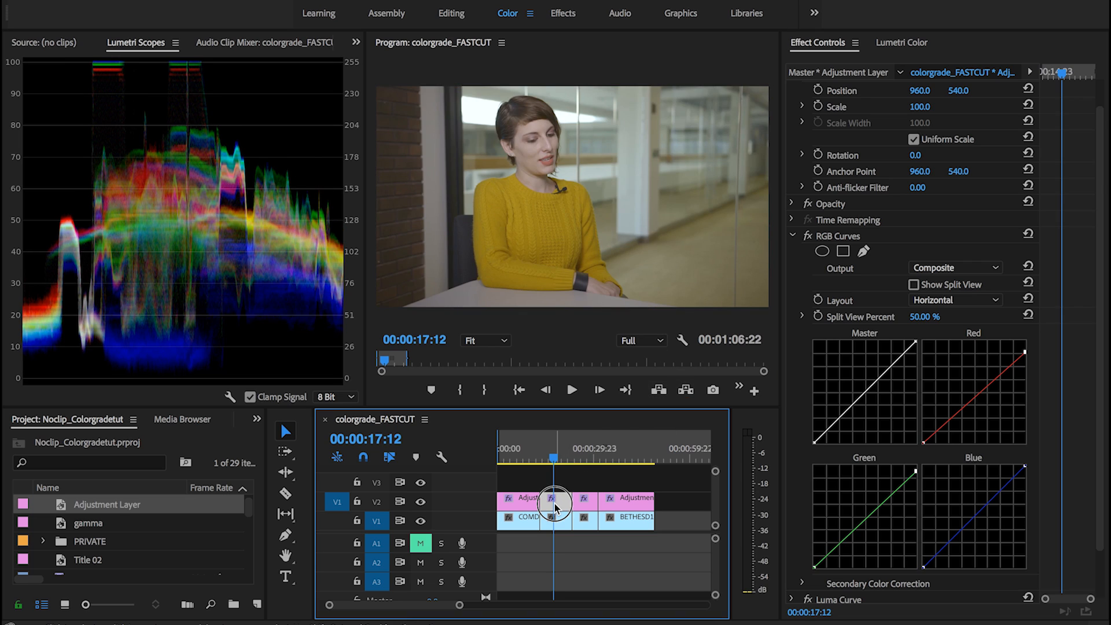
left_click(1024, 351)
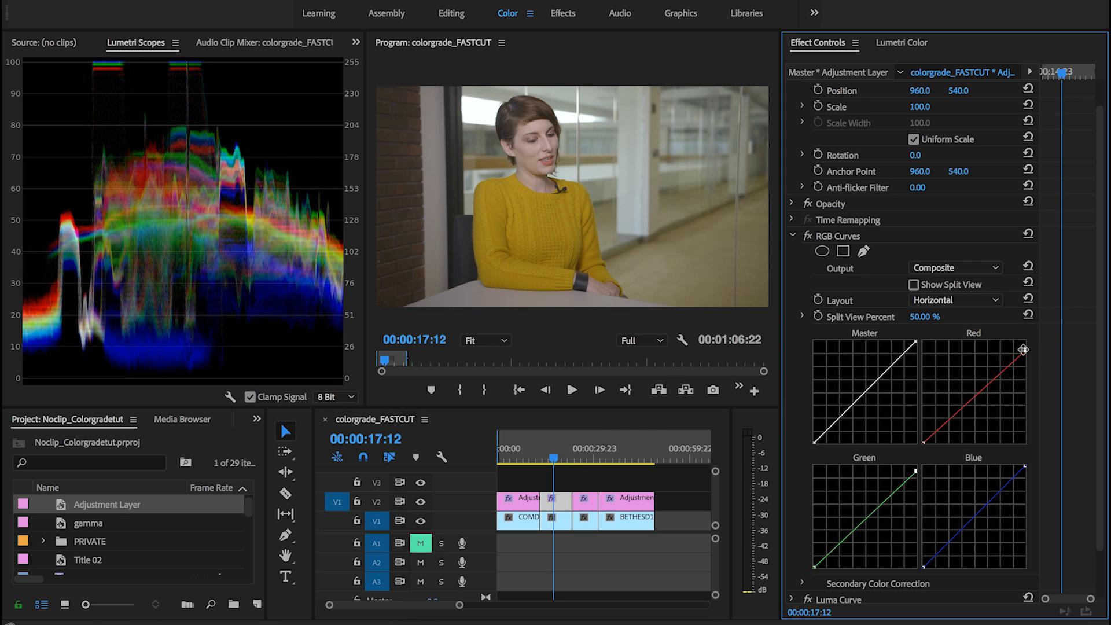
left_click(793, 235)
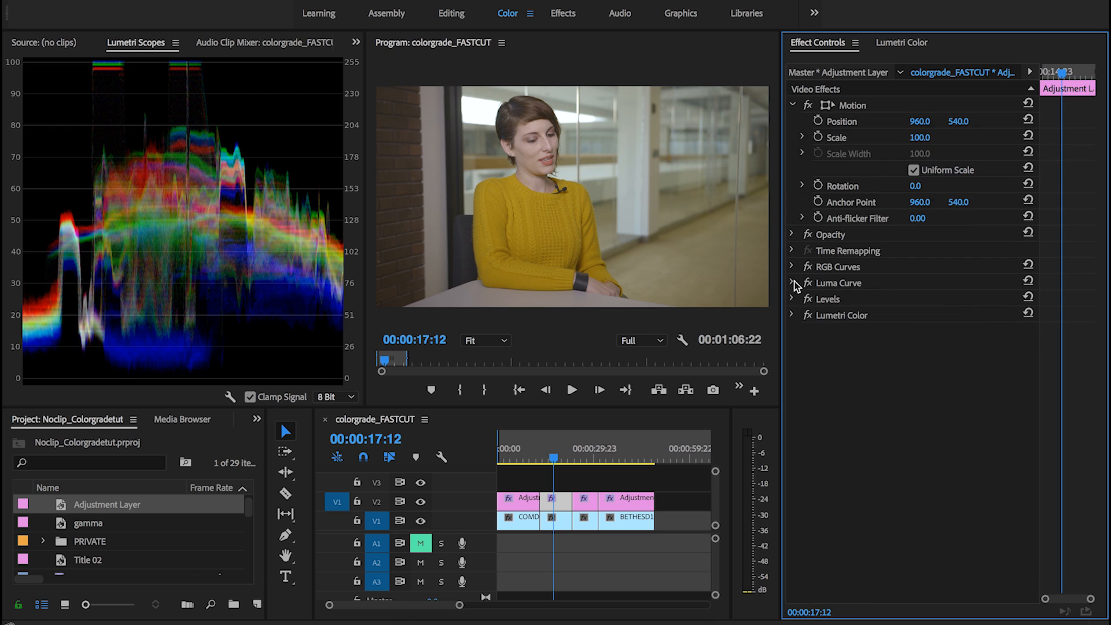
left_click(792, 299)
left_click_drag(922, 354, 902, 354)
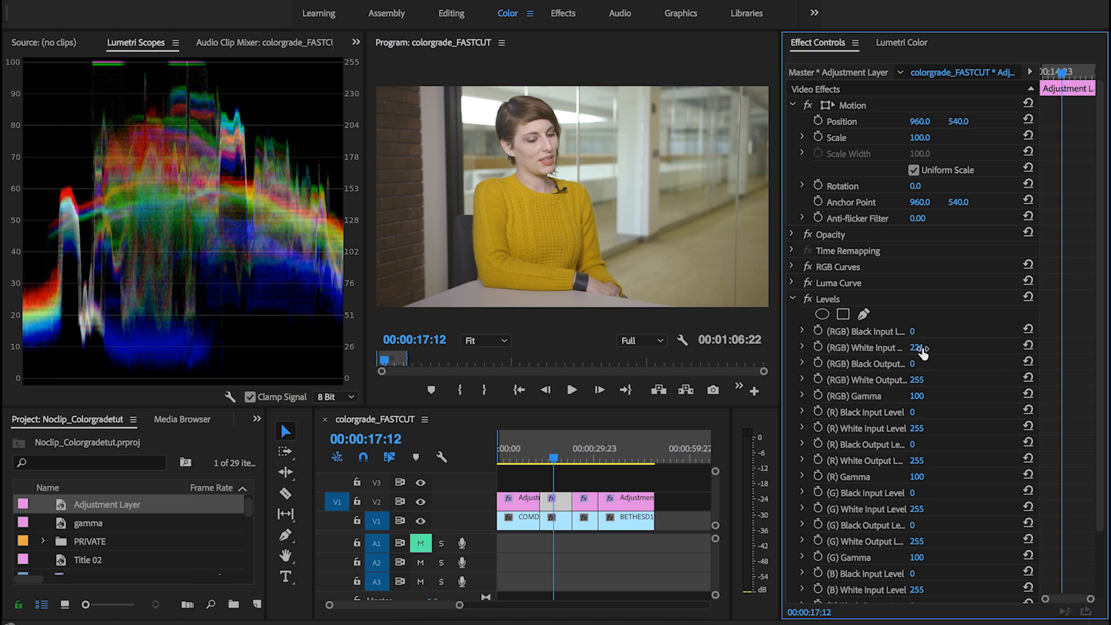
left_click(922, 347)
left_click_drag(922, 396, 929, 396)
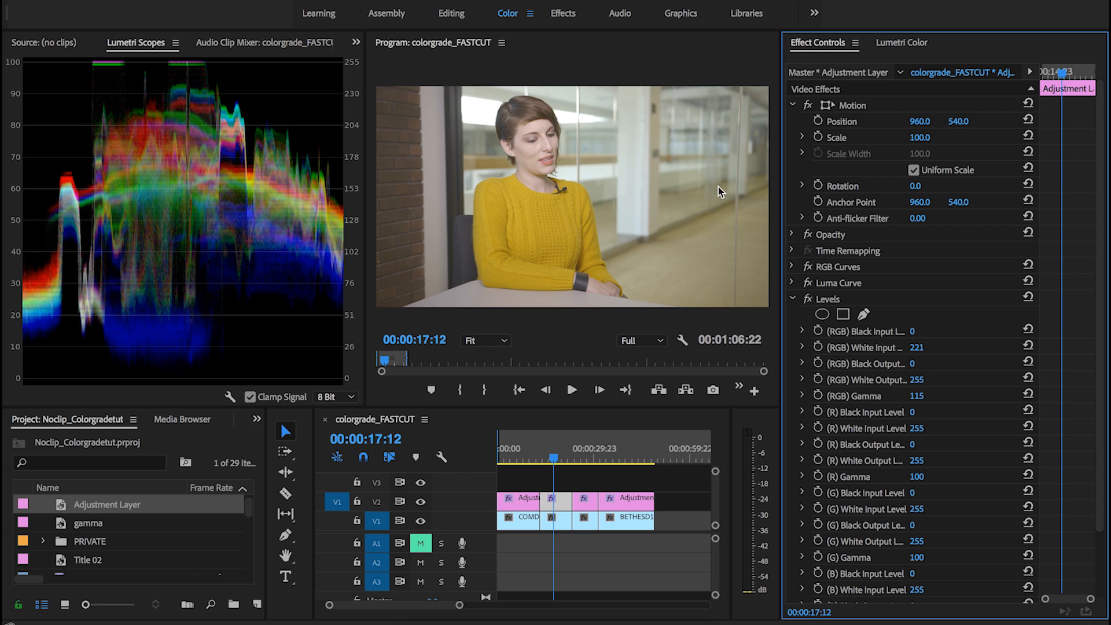
left_click(792, 299)
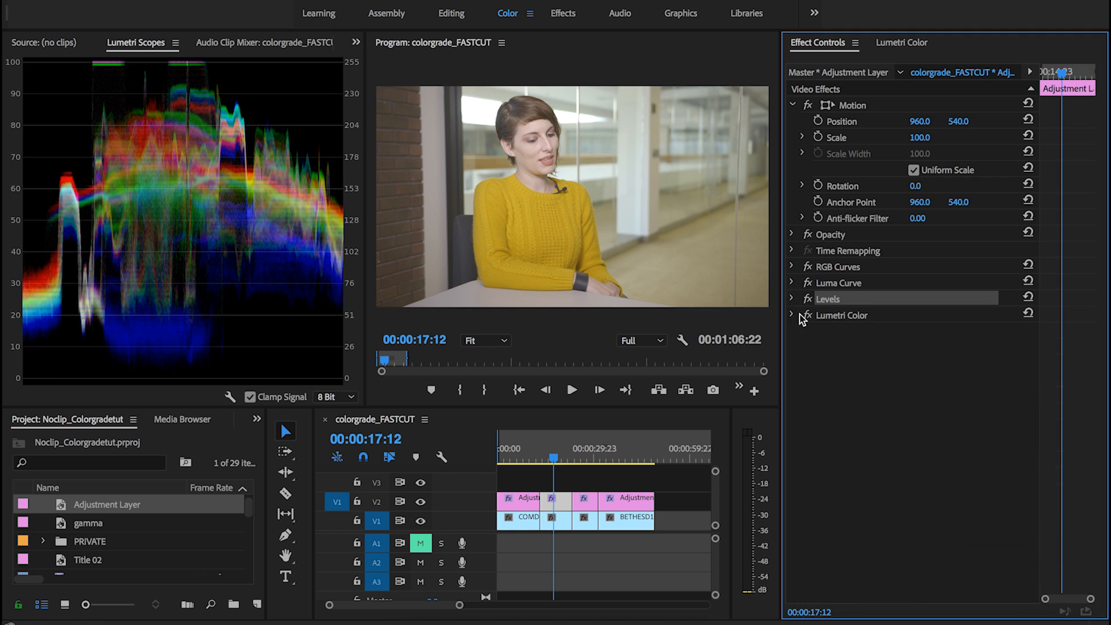
Shift the black point of the Master curve in RGB Curves slightly inward to deepen the second clip's shadows
left_click(792, 282)
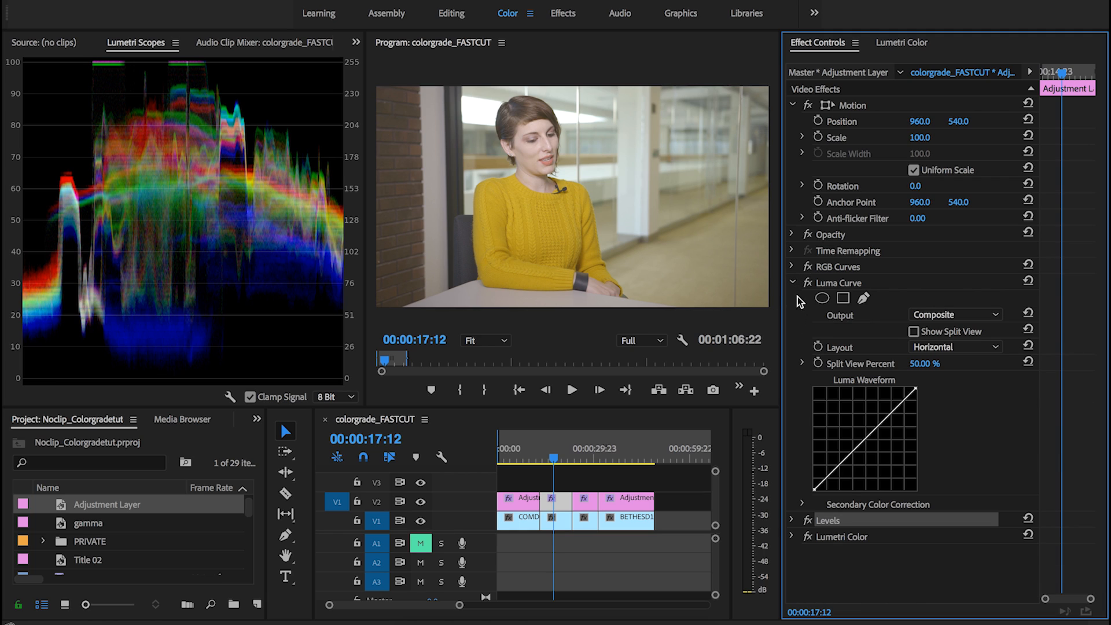
left_click(792, 266)
left_click_drag(816, 475, 815, 475)
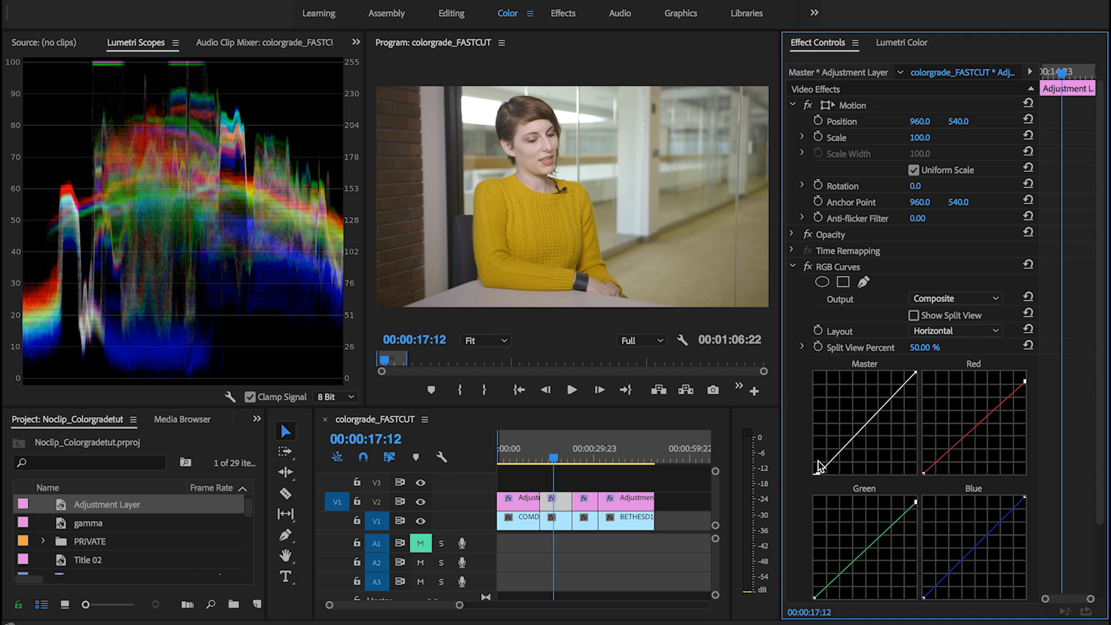
left_click(791, 266)
left_click(791, 266)
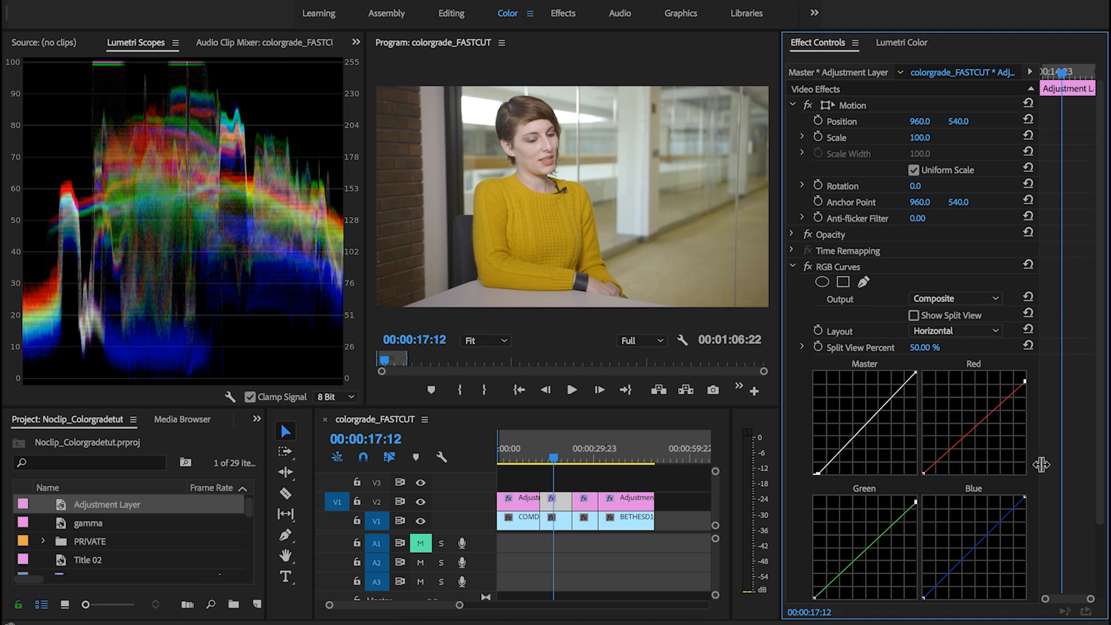
Shift the black point of the Luma Curve's waveform slightly inward on the second clip's adjustment layer
left_click(791, 267)
left_click(793, 283)
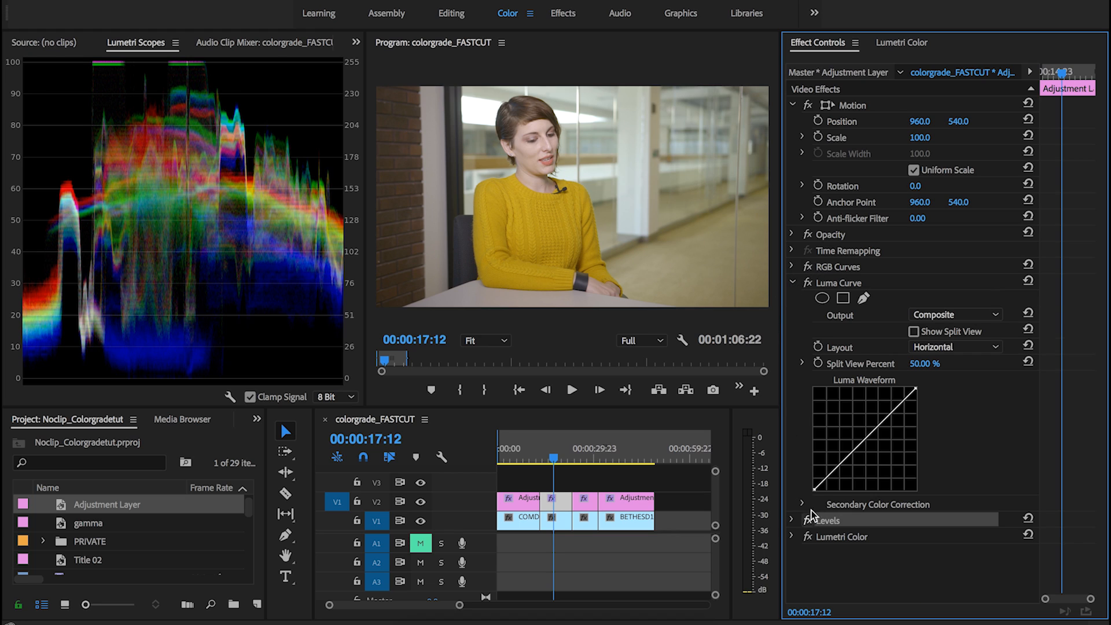
left_click(814, 490)
left_click_drag(814, 491, 816, 491)
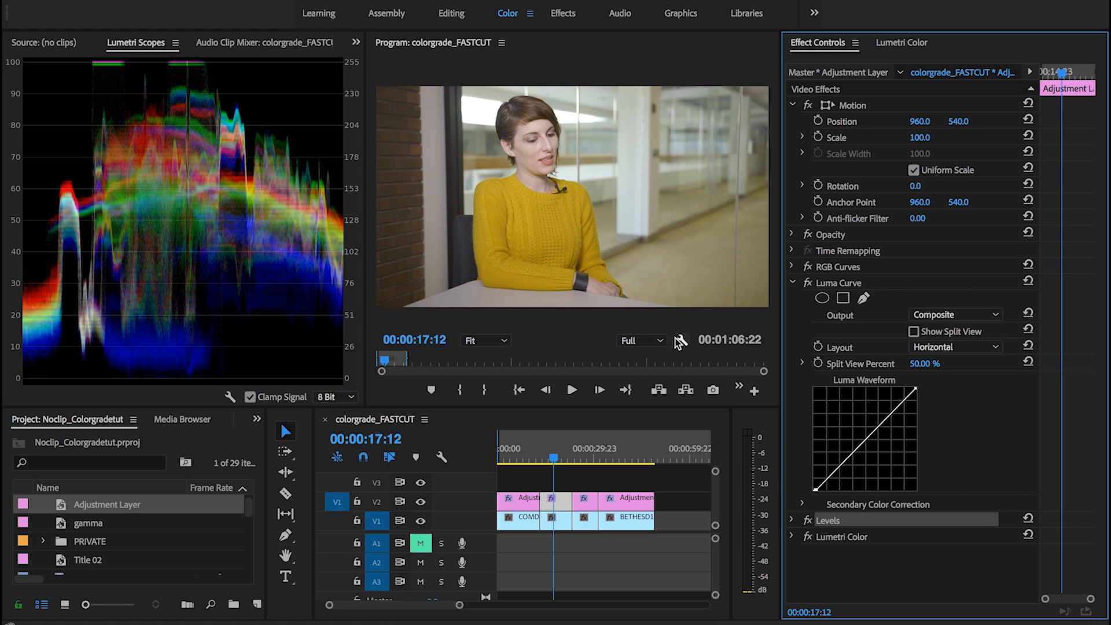
Check the second clip's graded frame in the enlarged program monitor and save the project
key("grave")
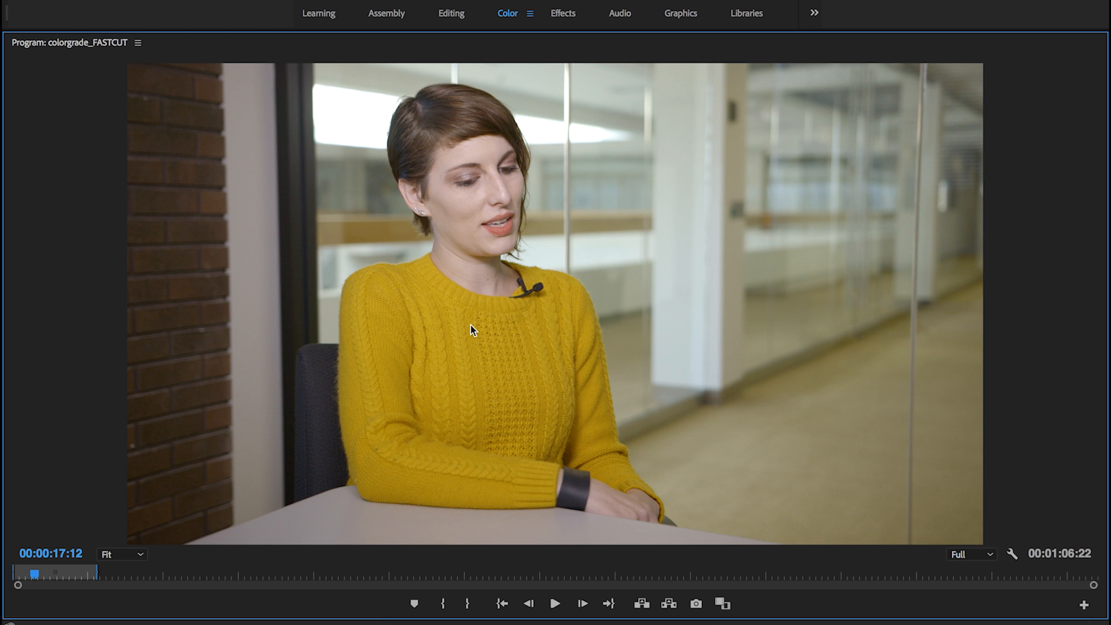
key("ctrl+s")
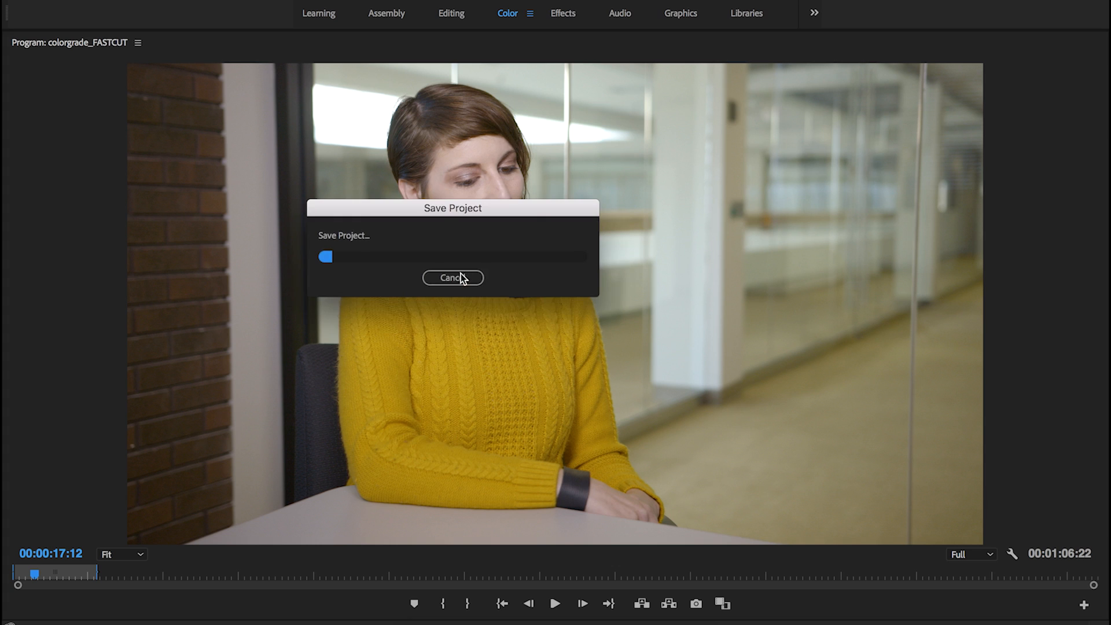
key("grave")
At 00:00:16:18, try lowering the upper part of the Red curve in RGB Curves and check the frame enlarged
left_click_drag(554, 458, 550, 458)
left_click(792, 283)
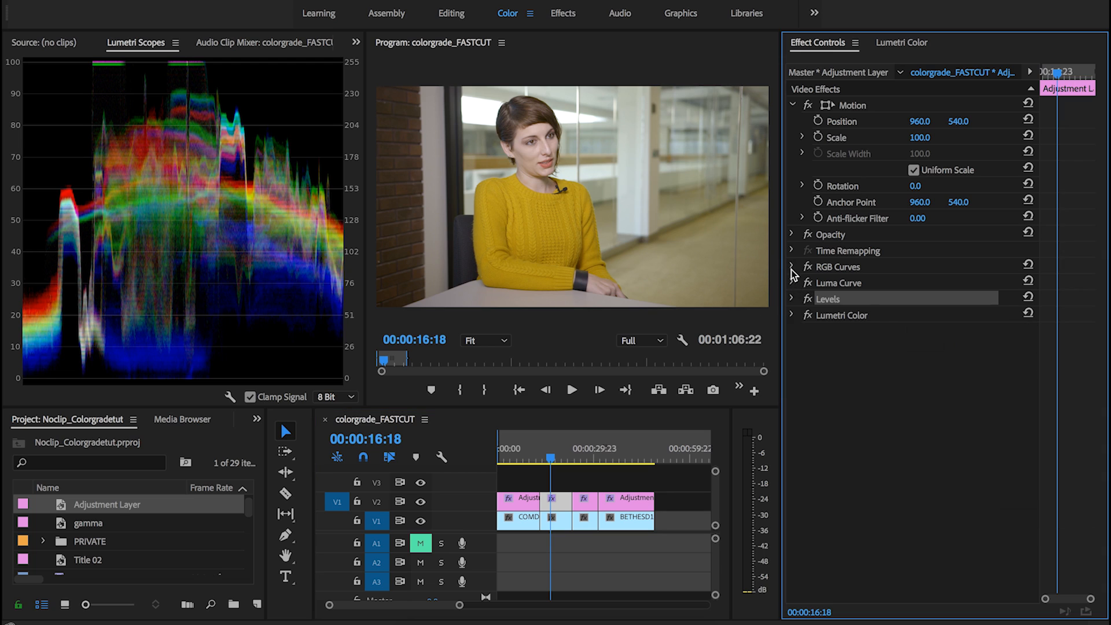
left_click(793, 266)
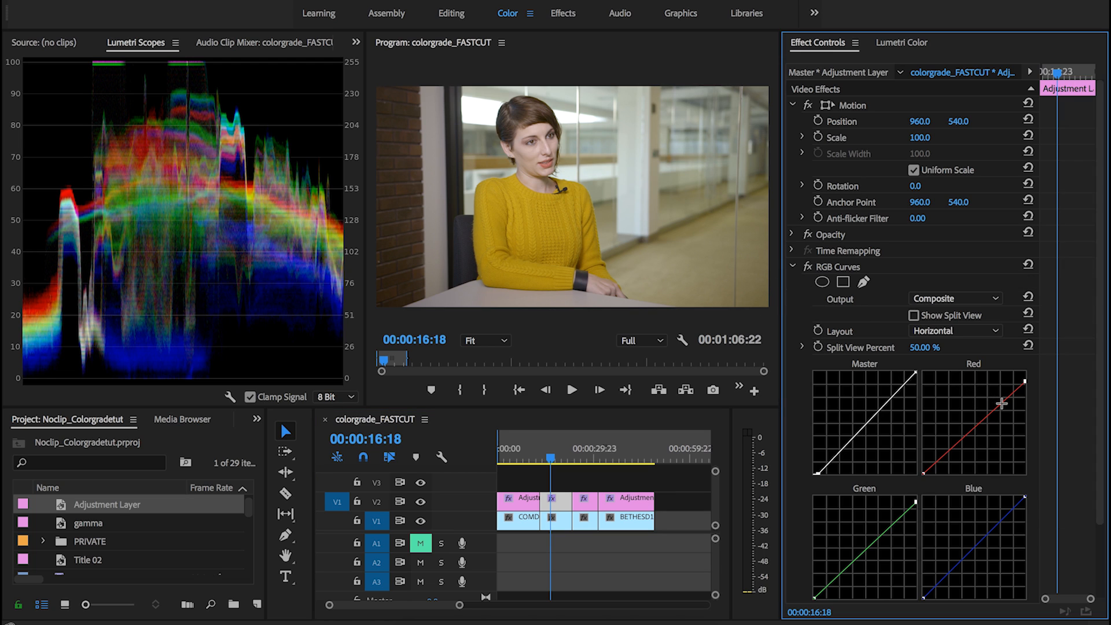
left_click_drag(1002, 404, 1004, 408)
key("grave")
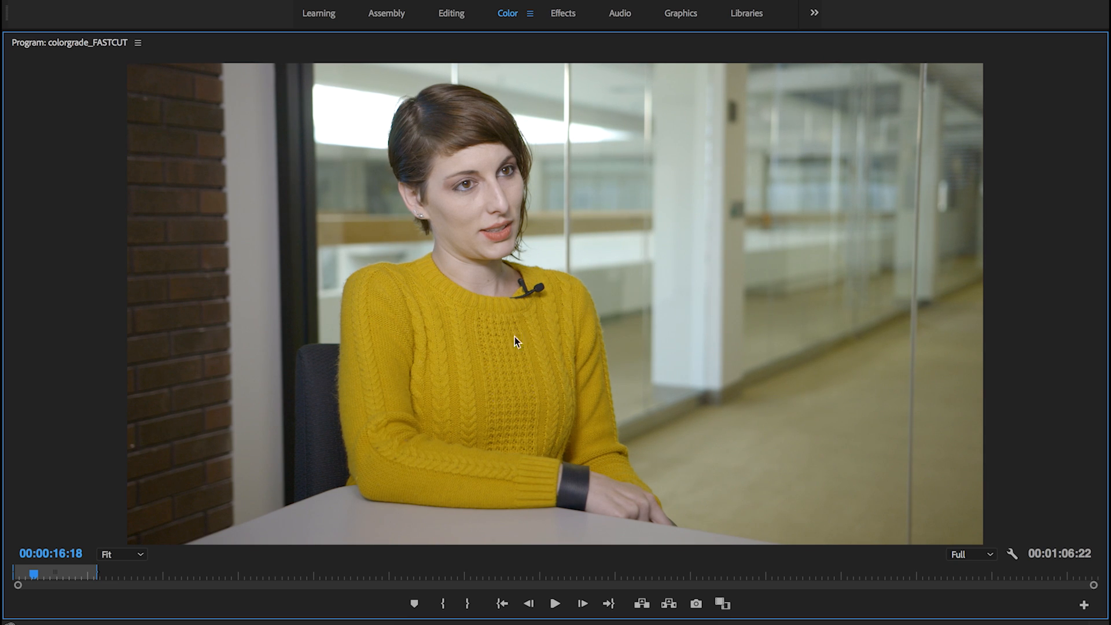
key("grave")
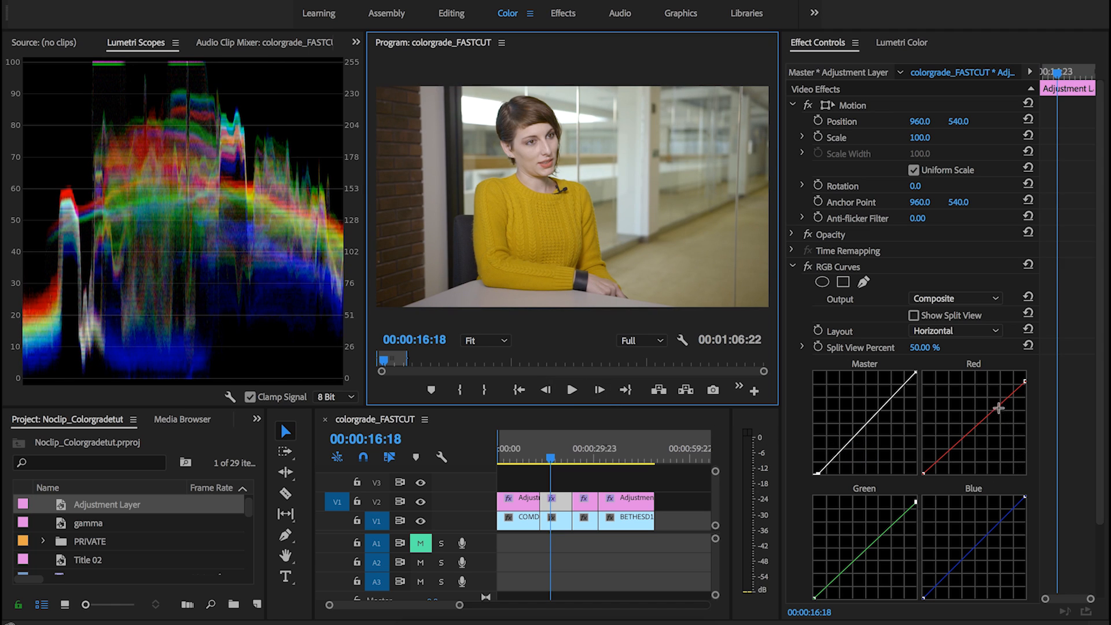
Adjust the Levels effect's (R) White Output Level for the second clip and check the frame in the enlarged program monitor
left_click(792, 266)
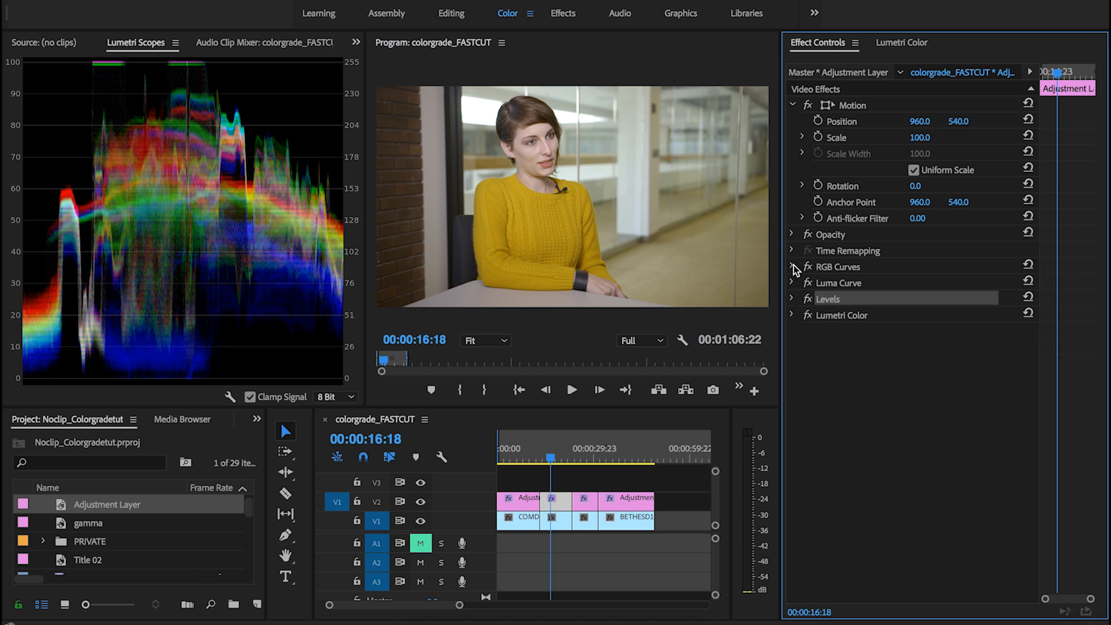
left_click(792, 299)
scroll(963, 440, "down", 3)
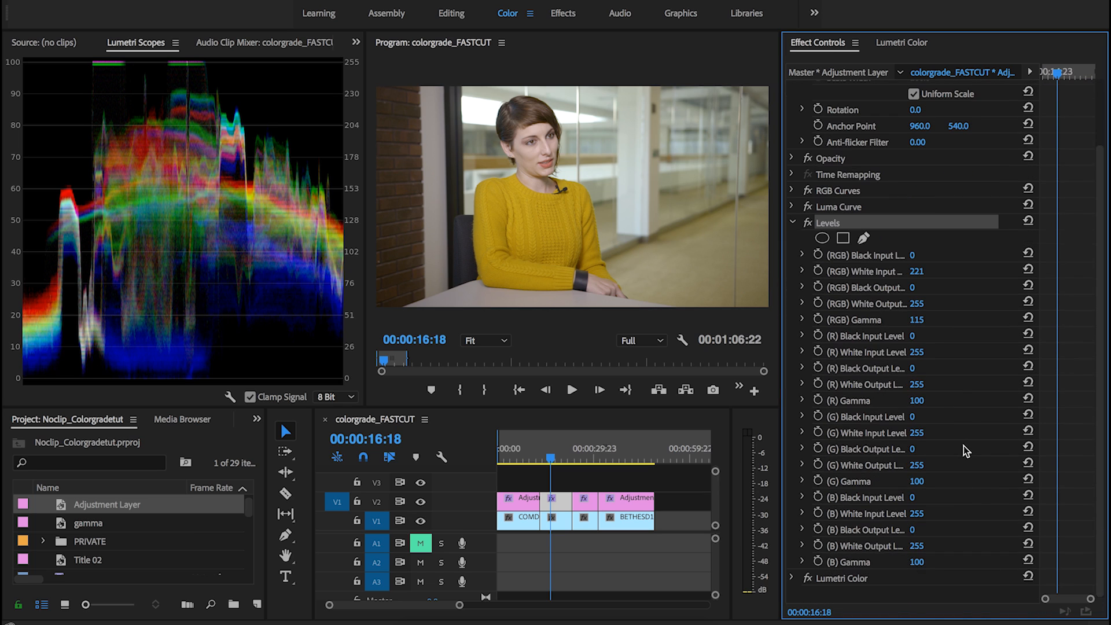
scroll(964, 442, "up", 3)
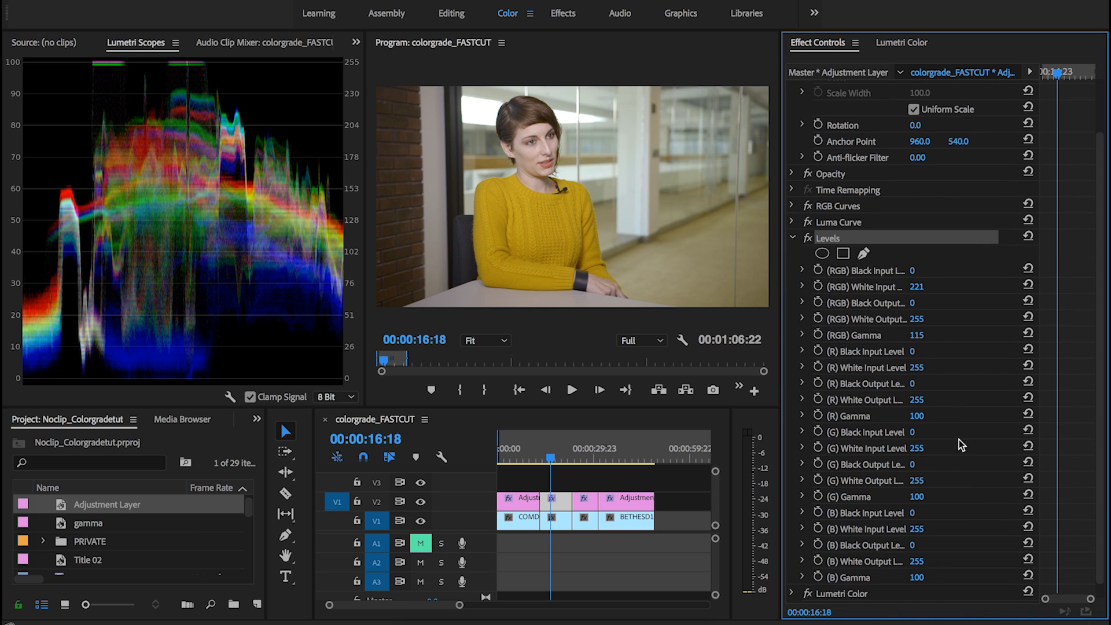
scroll(958, 438, "down", 3)
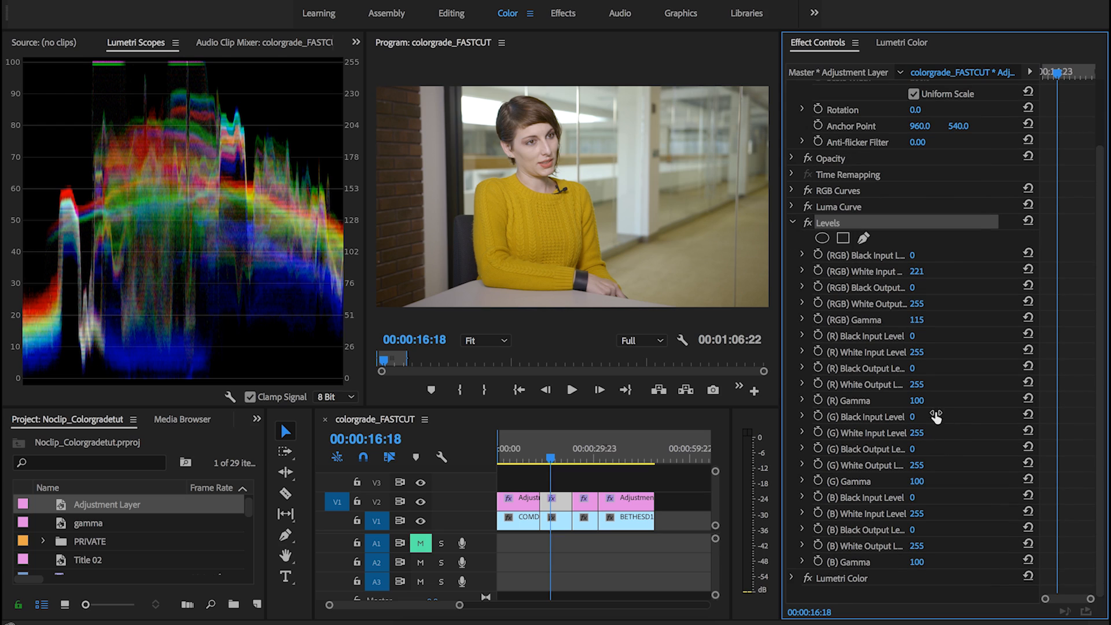
left_click(875, 387)
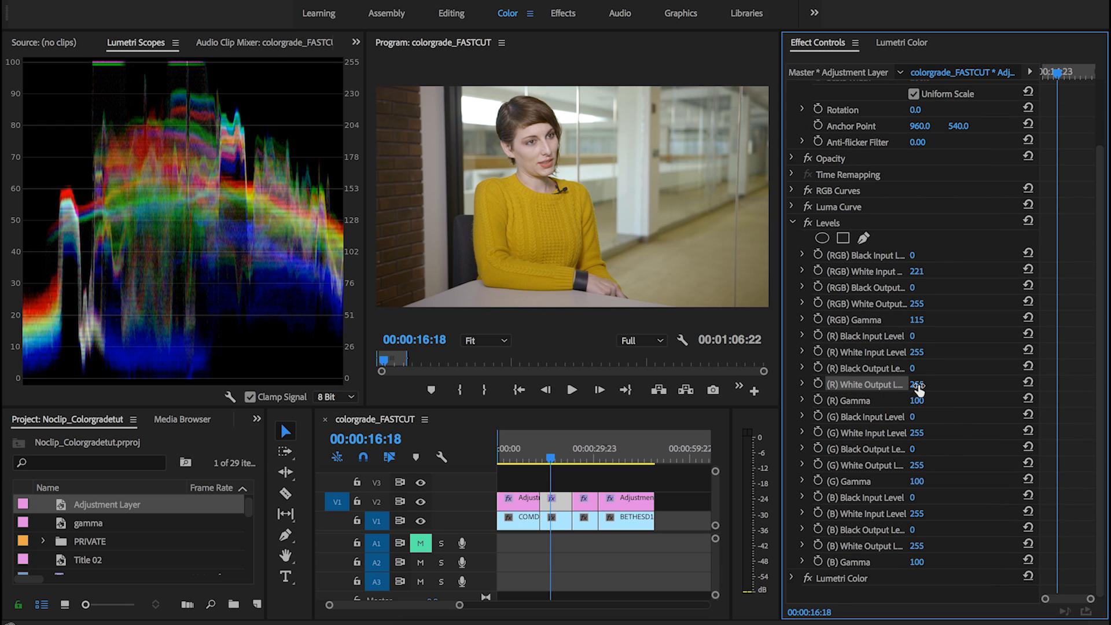
mouse_move(919, 386)
left_mouse_down()
mouse_move(868, 386)
mouse_move(924, 391)
left_mouse_up()
left_click_drag(922, 389, 927, 386)
left_click(644, 233)
key("grave")
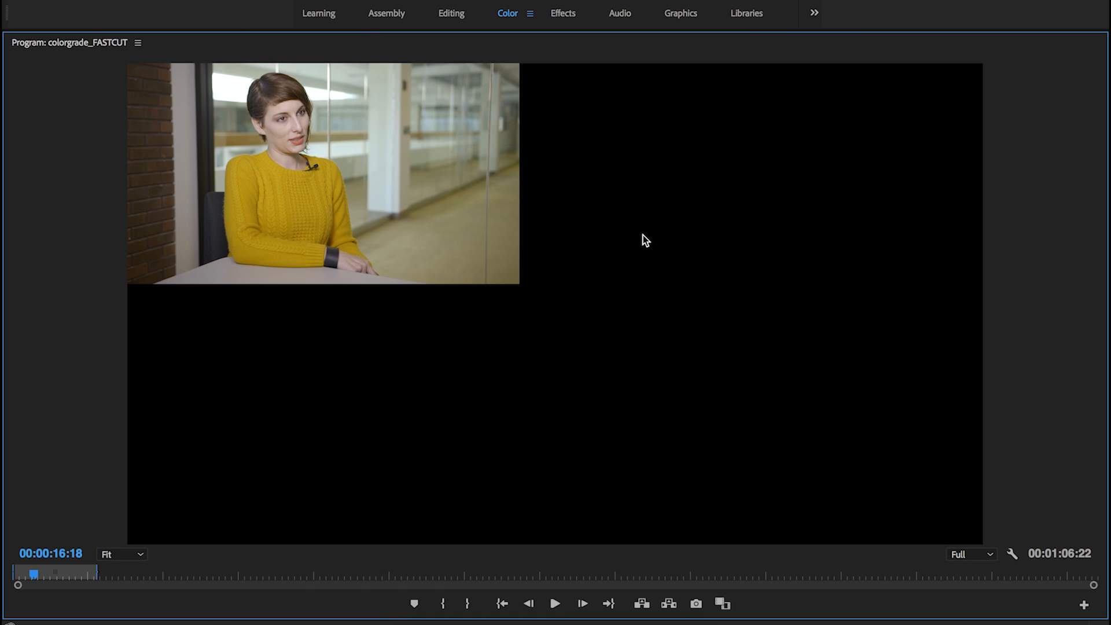
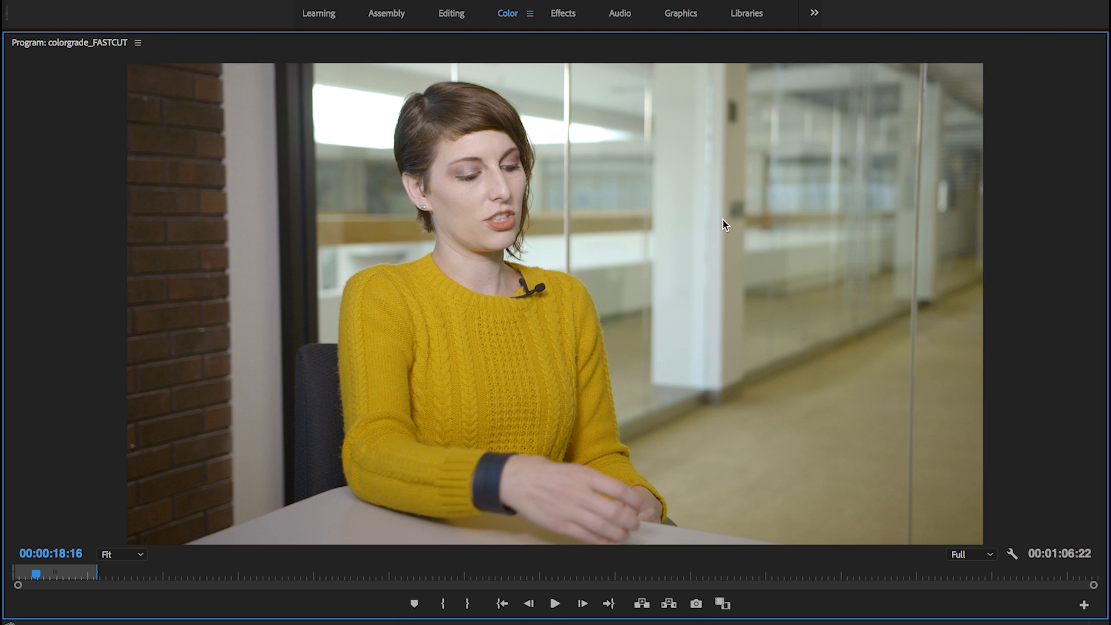
Play the second clip to 00:00:19:13 and review its grade by switching between the enlarged program monitor and the normal workspace
key("space")
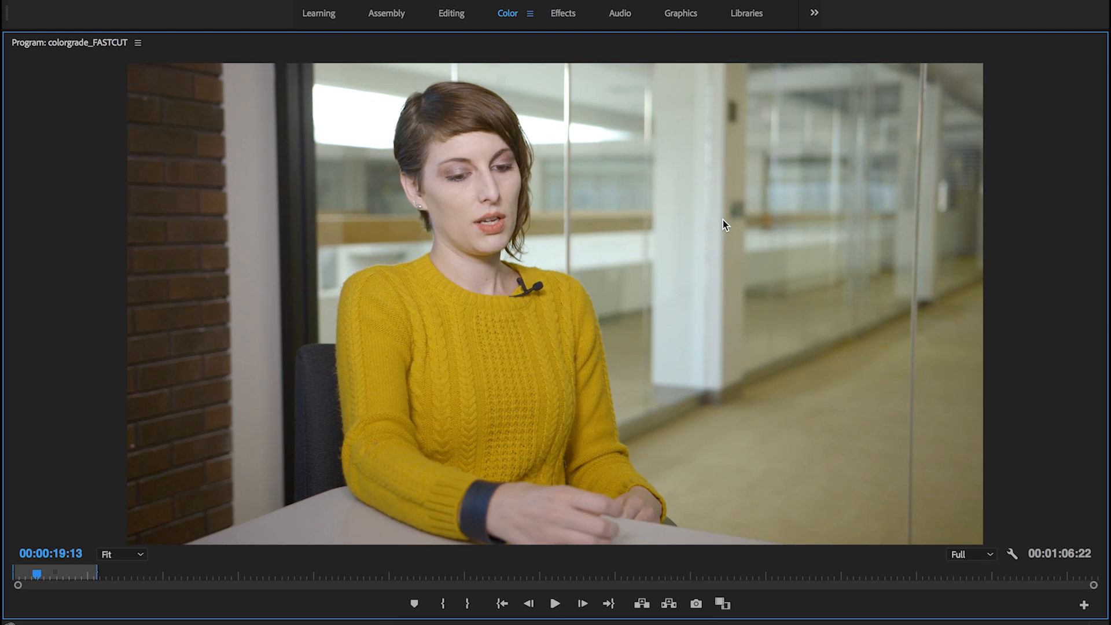
key("grave")
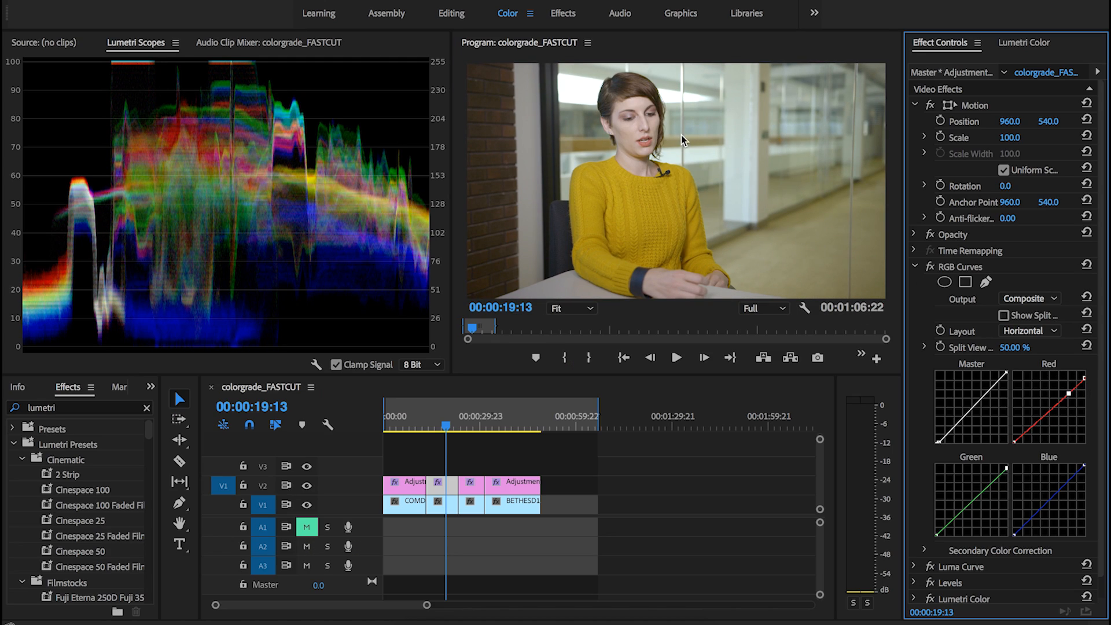
key("grave")
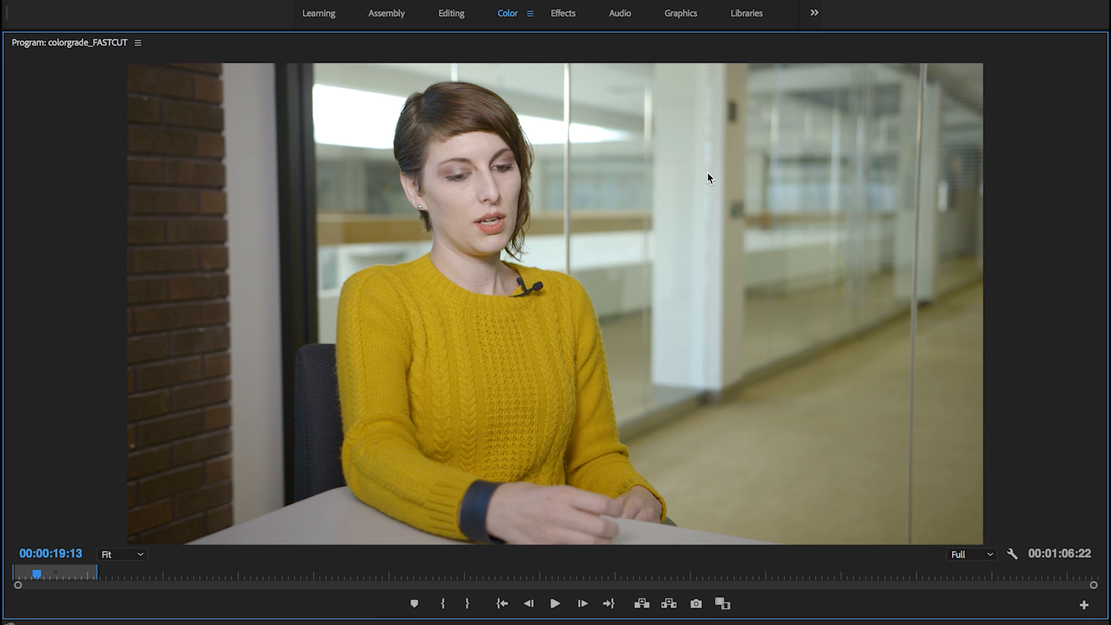
key("grave")
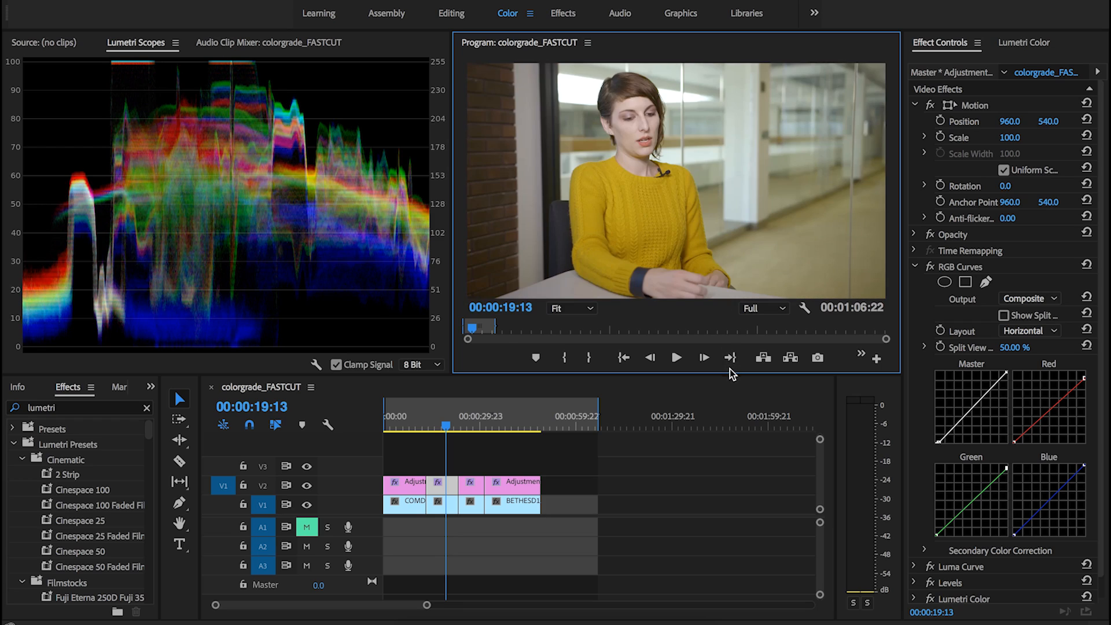
Save the project at 00:00:27:19 and set the Levels (RGB) White Input Level to 204 on the third clip's adjustment layer
left_click(473, 422)
key("ctrl+s")
left_click(474, 485)
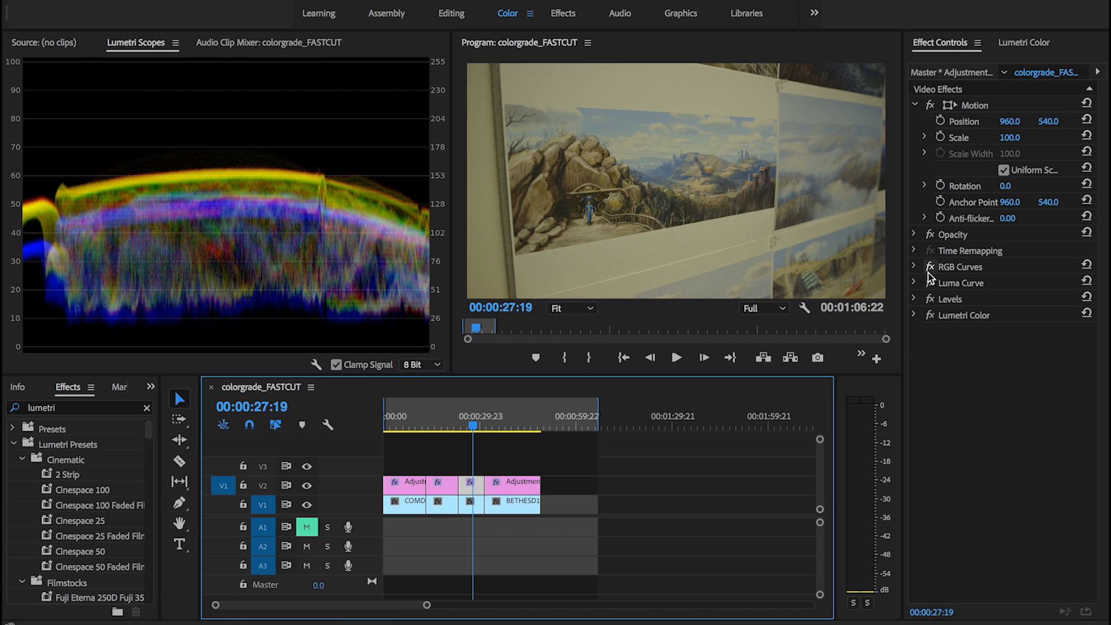
left_click(914, 298)
left_click_drag(1014, 349, 983, 349)
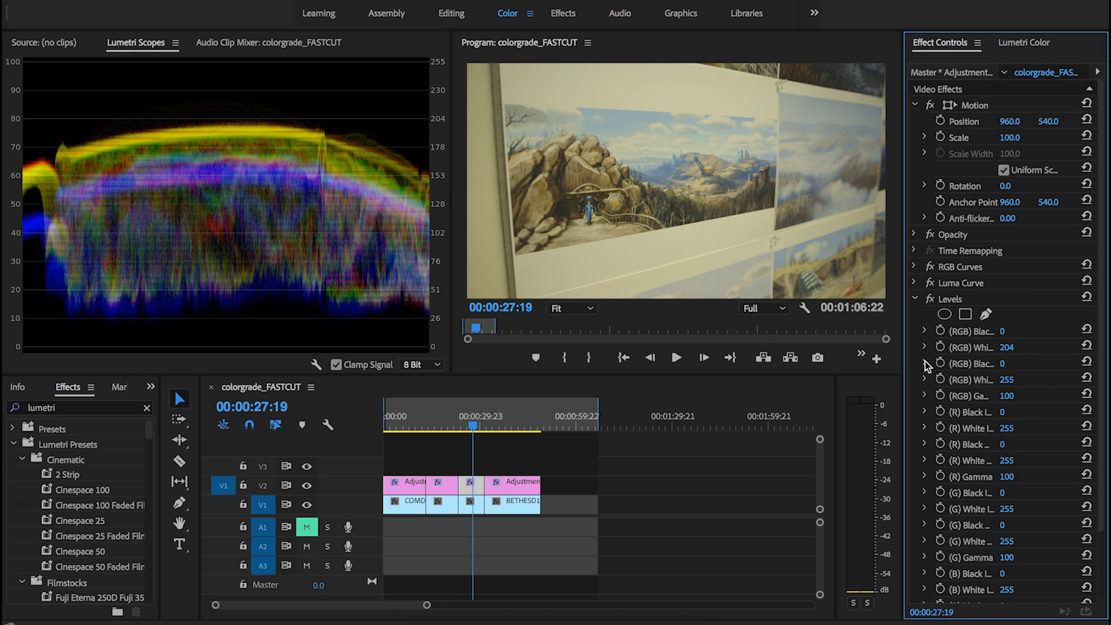
Widen the effect controls panel and narrow the Lumetri Scopes panel to give the program monitor more room
left_click_drag(904, 361, 880, 361)
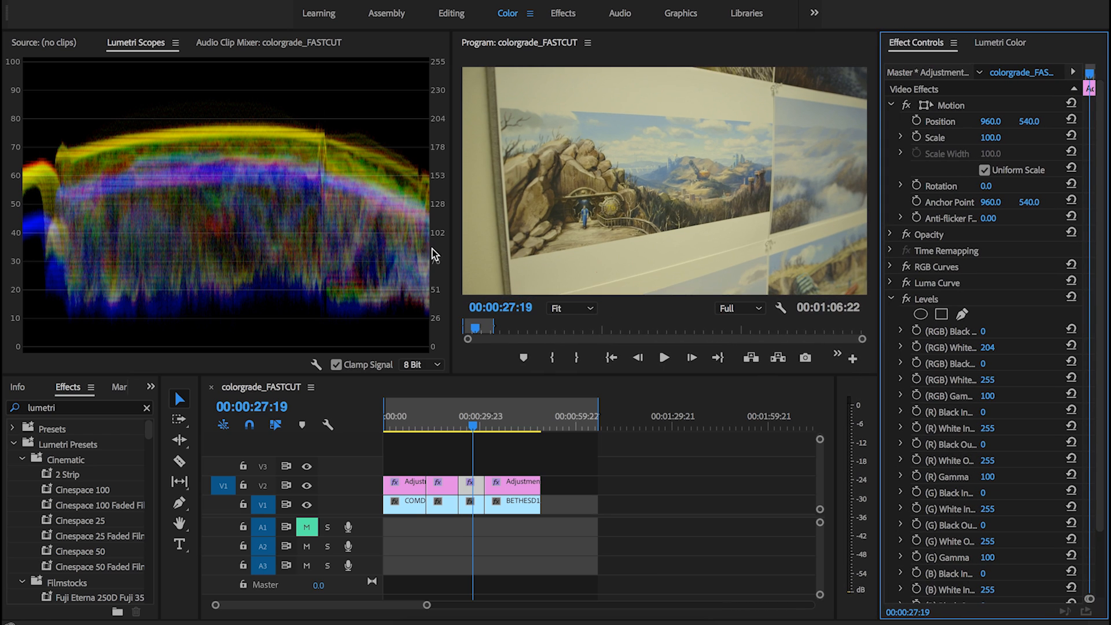
left_click_drag(450, 243, 359, 247)
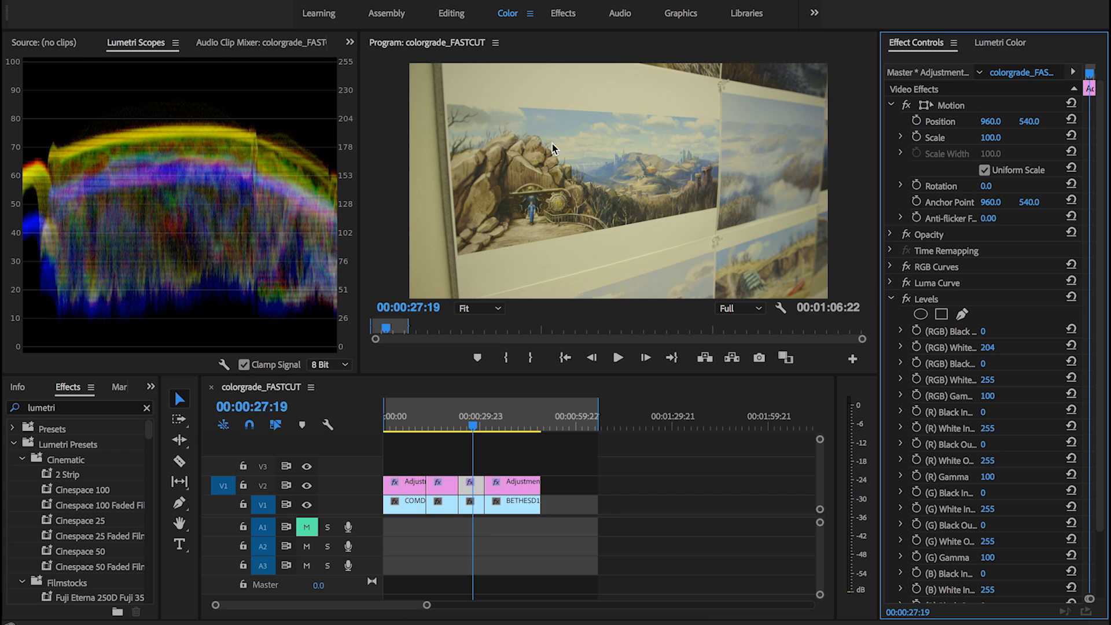
Try a (RGB) White Input Level of 194 on the third clip's adjustment layer and return it to 204
left_click(472, 489)
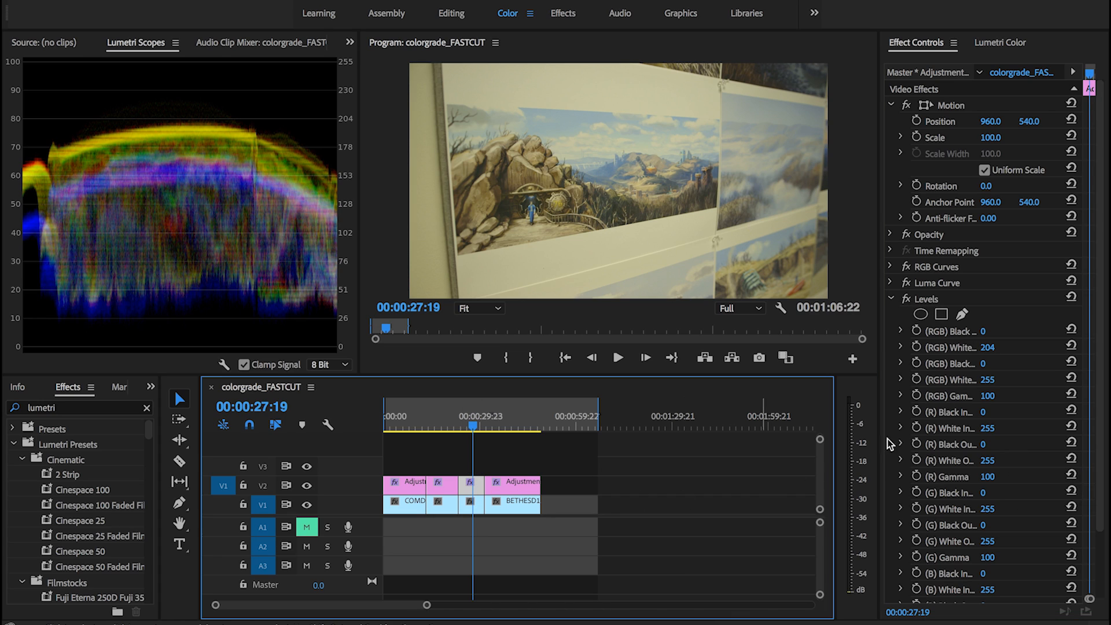
left_click_drag(991, 349, 986, 349)
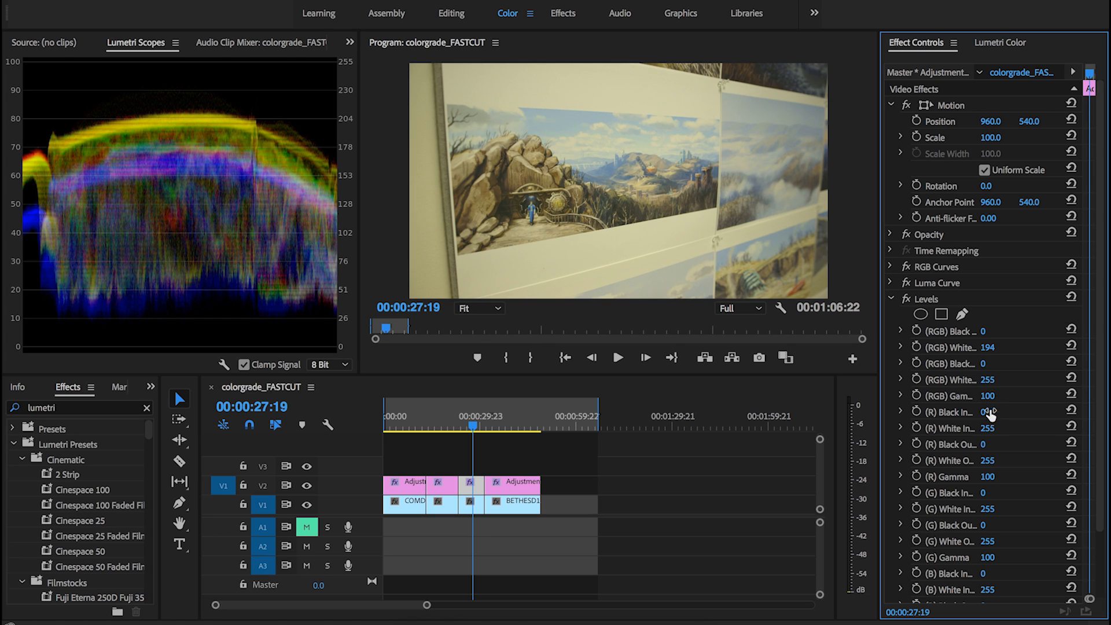
left_click_drag(987, 348, 991, 348)
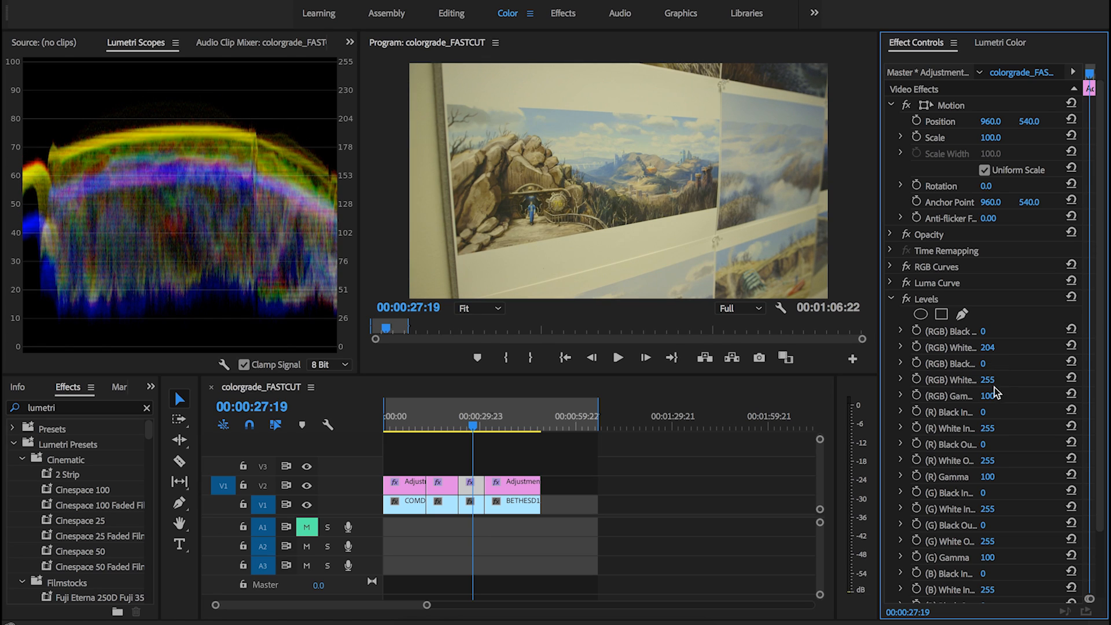
Set the Levels (RGB) Gamma to 124 and shift the RGB Curves Master black point slightly inward to deepen the shadows
left_click_drag(987, 396, 1001, 396)
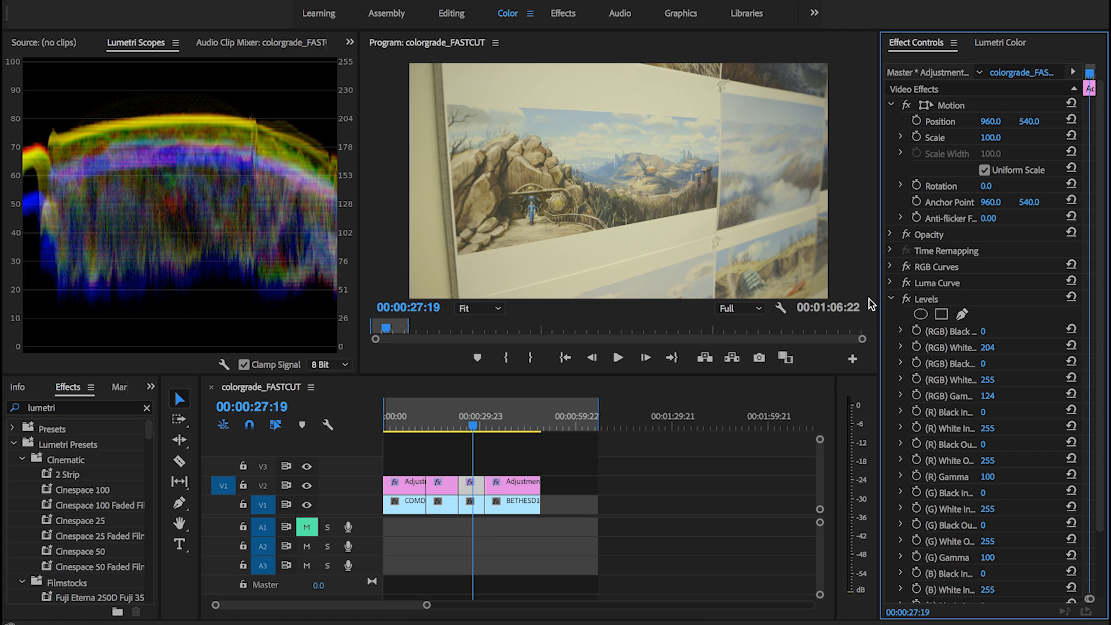
left_click(890, 267)
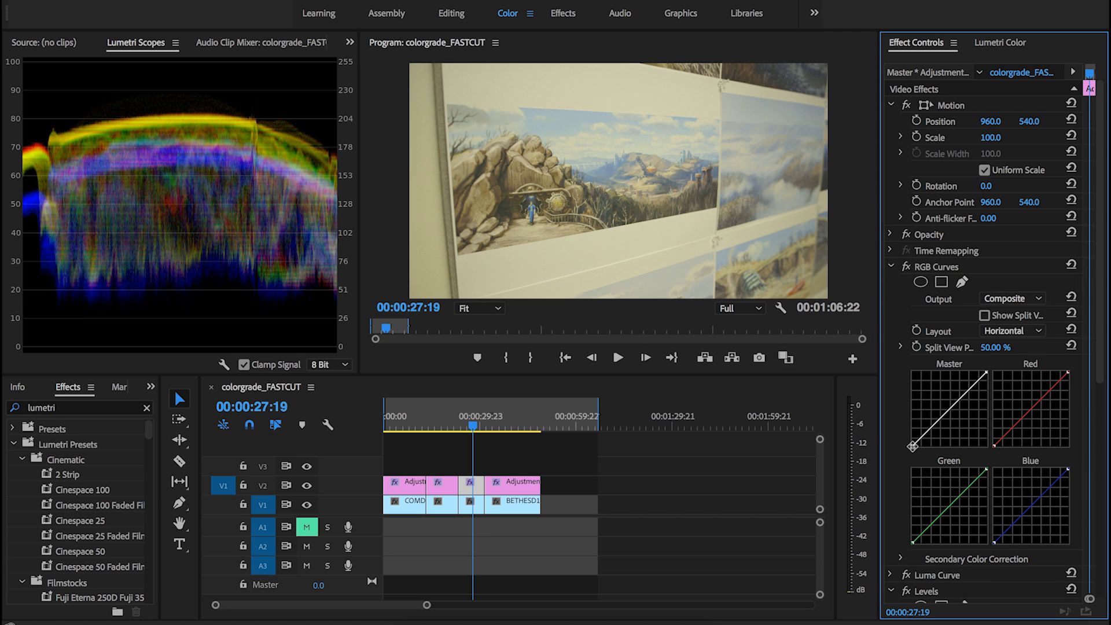
left_click(913, 447)
left_click_drag(914, 447, 917, 449)
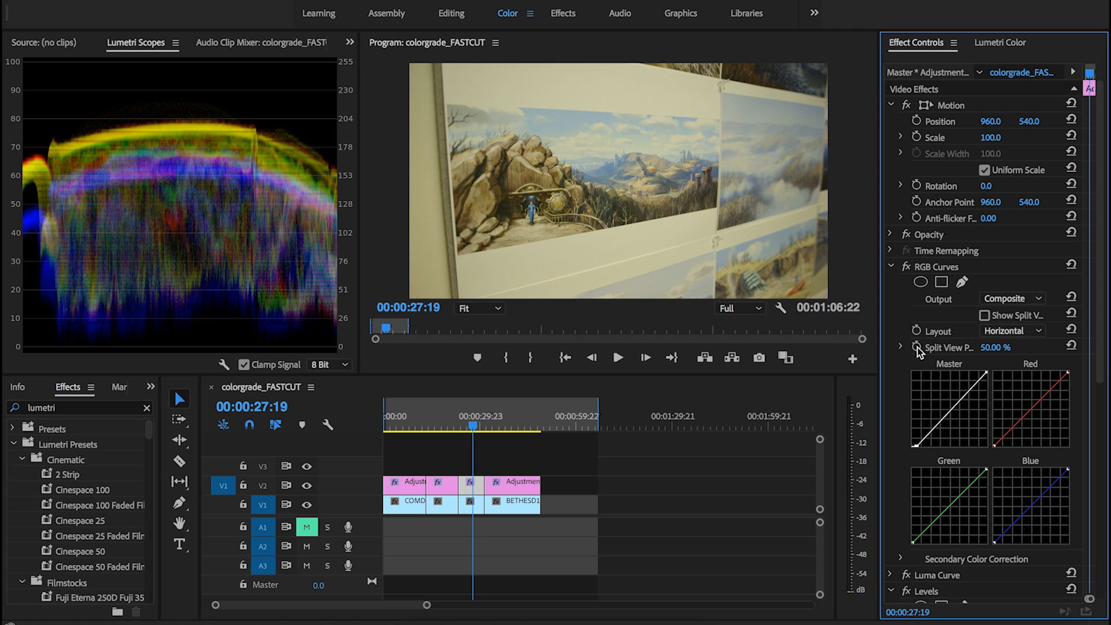
Nudge the Luma Curve's black point slightly inward on the third clip's adjustment layer
left_click(891, 267)
left_click(891, 283)
left_click_drag(913, 462, 914, 462)
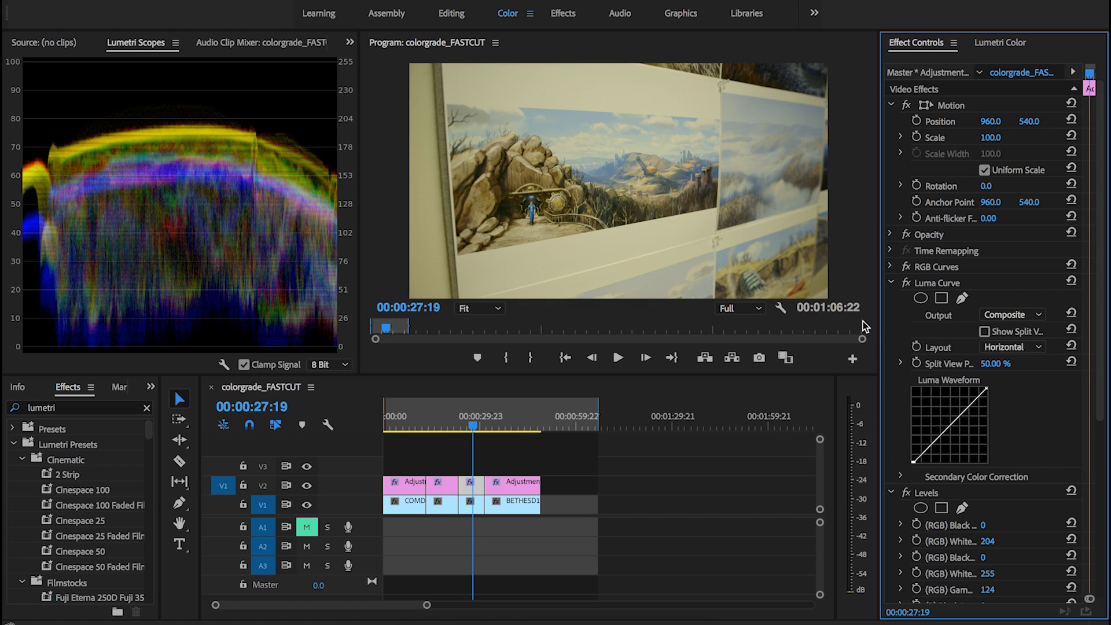
Lower the highlight endpoints of the Green and Red RGB curves to neutralize the yellow cast, and check the image in the enlarged program monitor
left_click(890, 266)
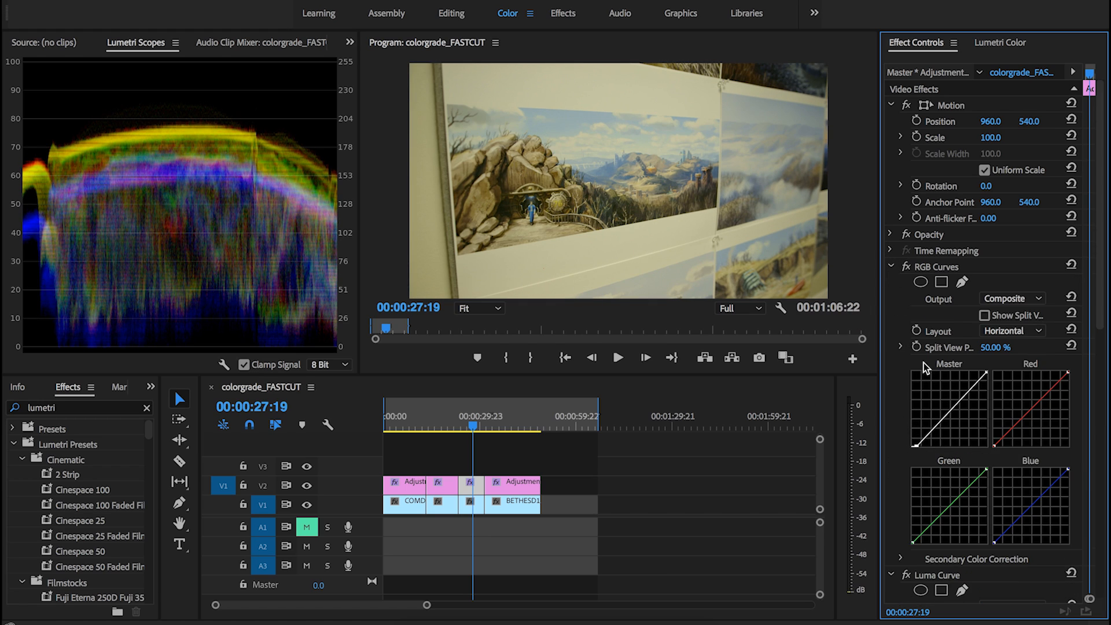
mouse_move(988, 467)
left_mouse_down()
mouse_move(994, 476)
mouse_move(987, 468)
left_mouse_up()
left_click_drag(987, 470, 997, 468)
left_click_drag(991, 473, 993, 476)
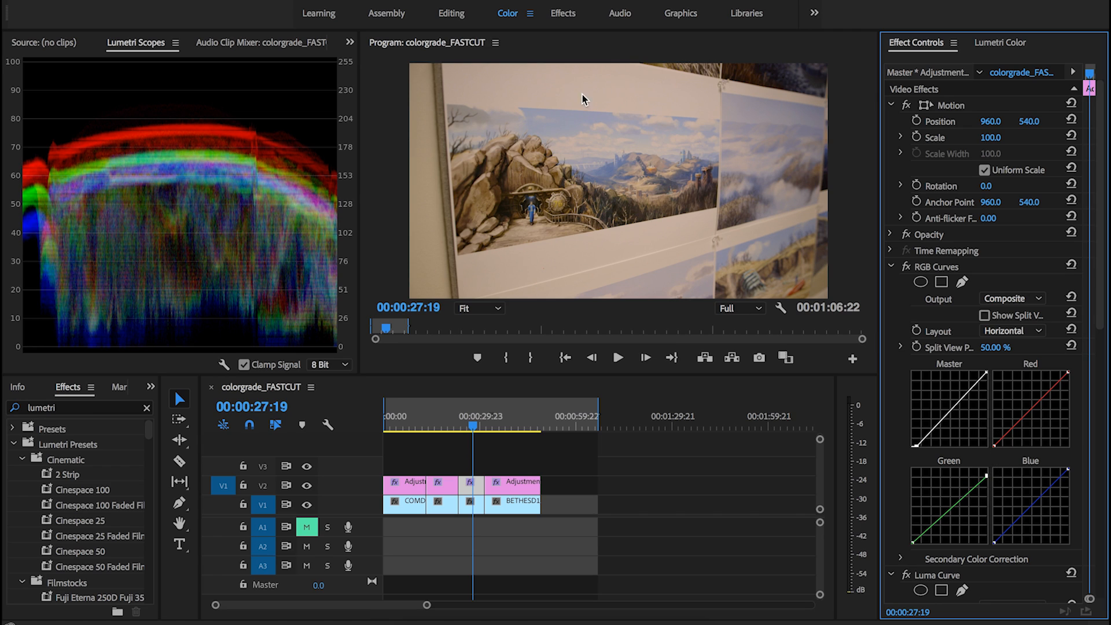
left_click_drag(1070, 372, 1075, 380)
key("grave")
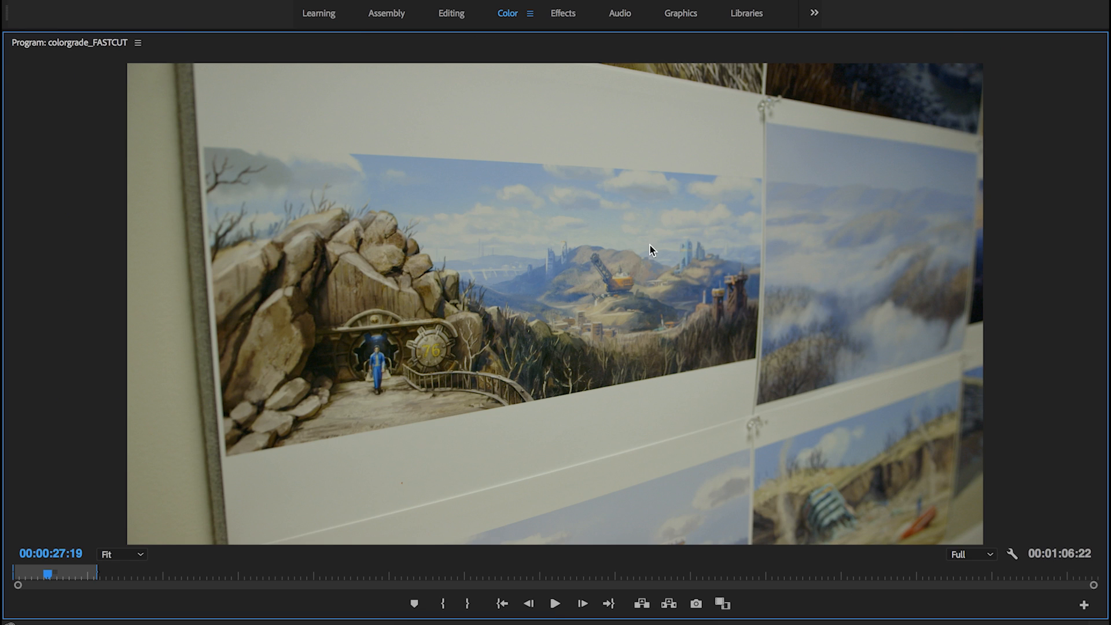
key("grave")
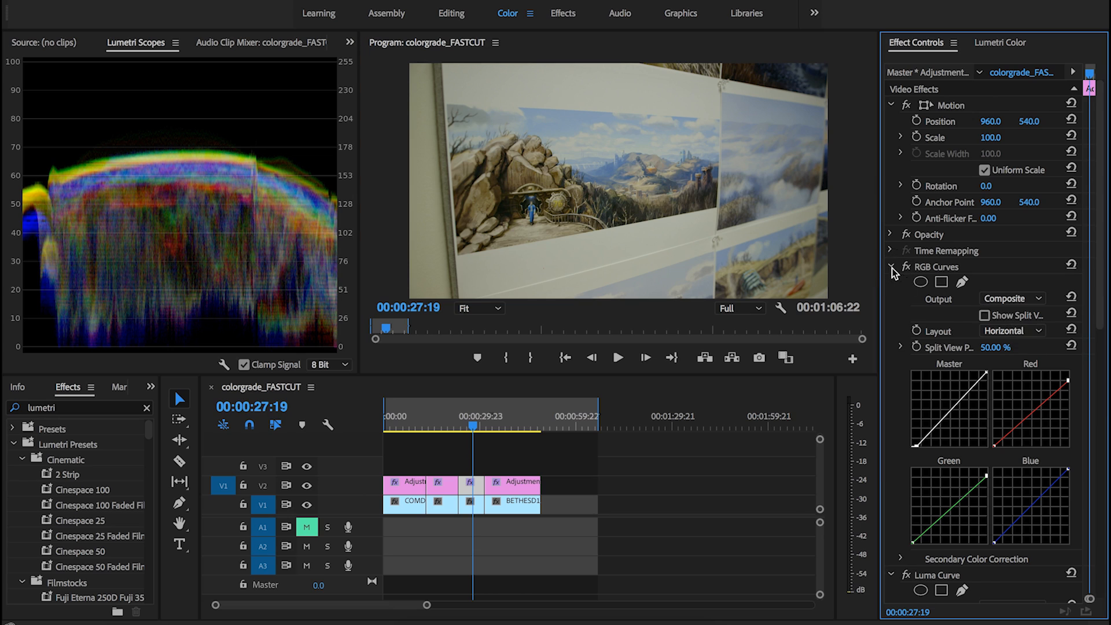
Set the Levels (RGB) Gamma to 152 and (RGB) White Input Level to 190, and check the enlarged image
left_click(891, 266)
left_click(892, 283)
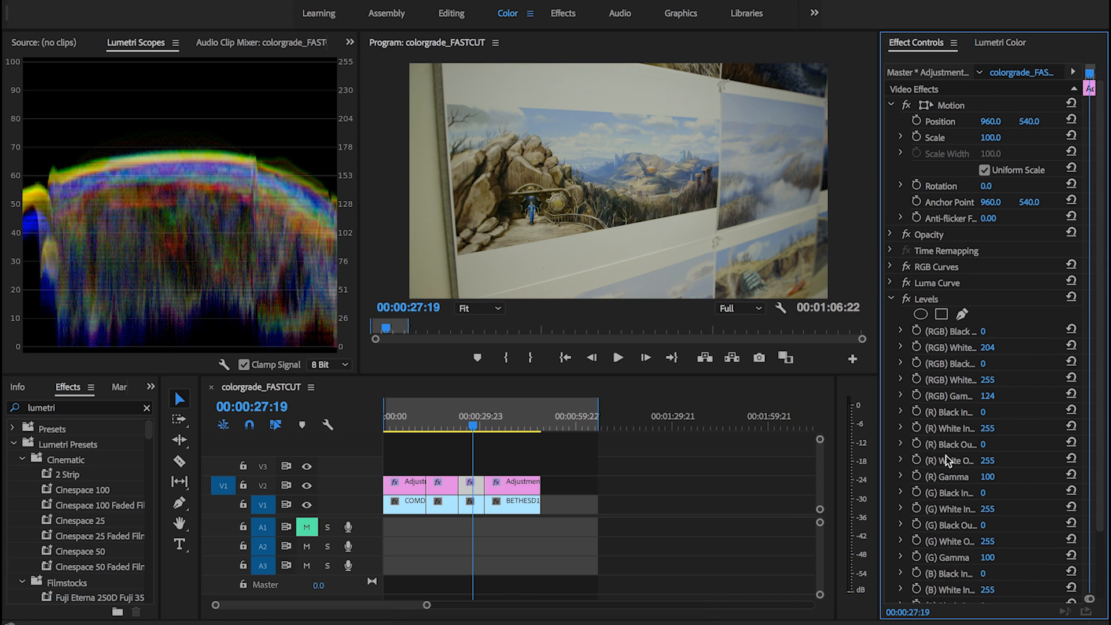
left_click_drag(988, 395, 1001, 396)
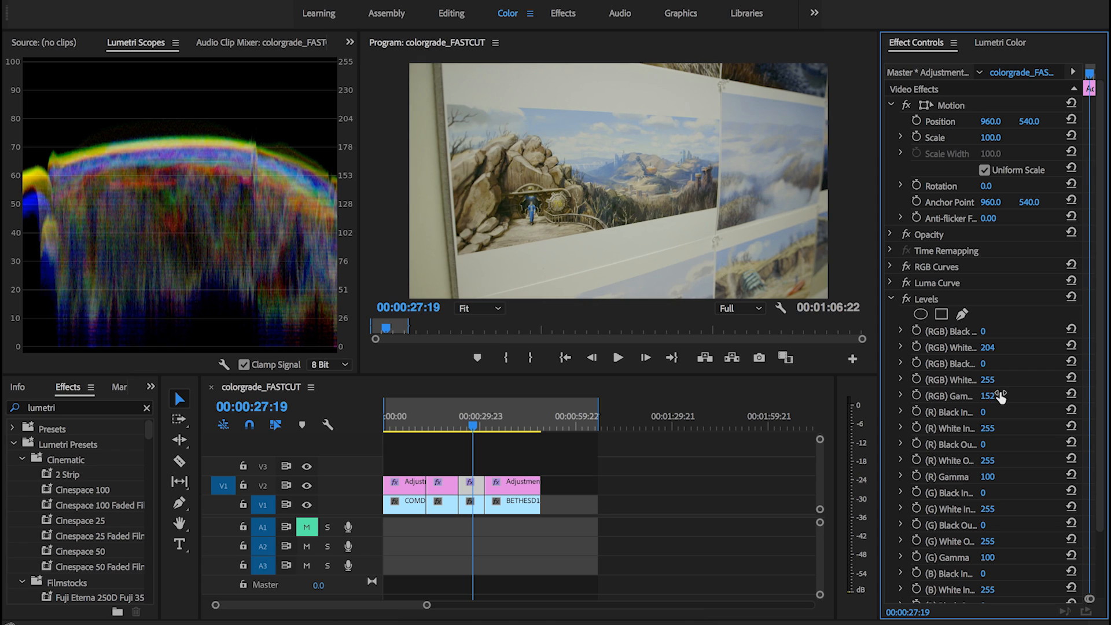
left_click_drag(990, 348, 986, 348)
left_click(706, 228)
key("grave")
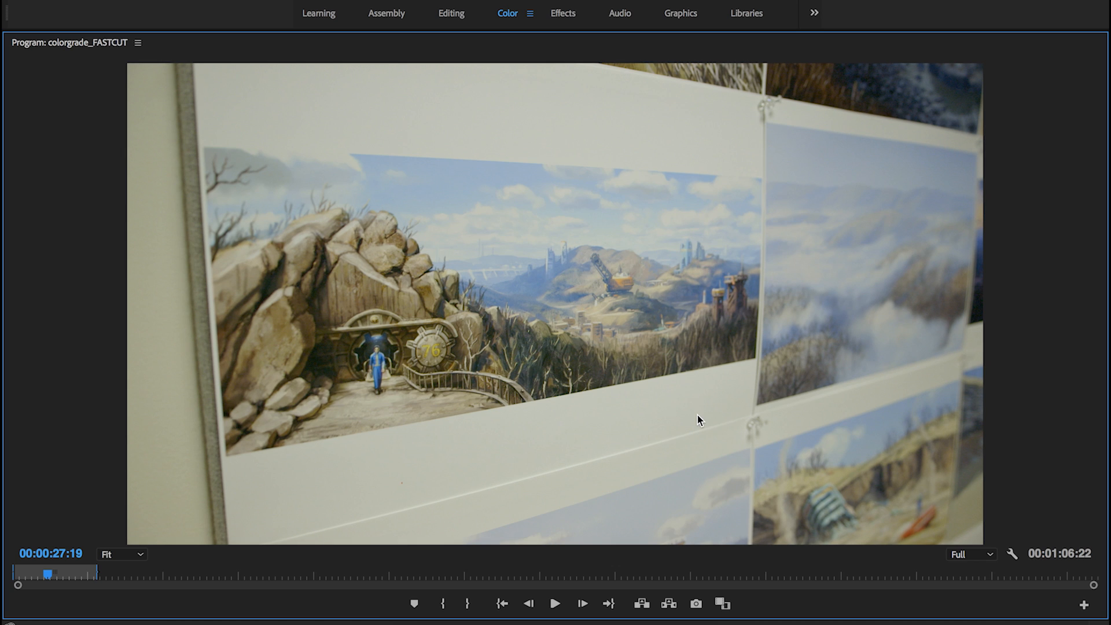
key("grave")
Fine-tune the Luma Curve's black point to darken the shadows, and collapse the Luma Curve and Levels settings
left_click(891, 282)
left_click_drag(915, 464, 914, 463)
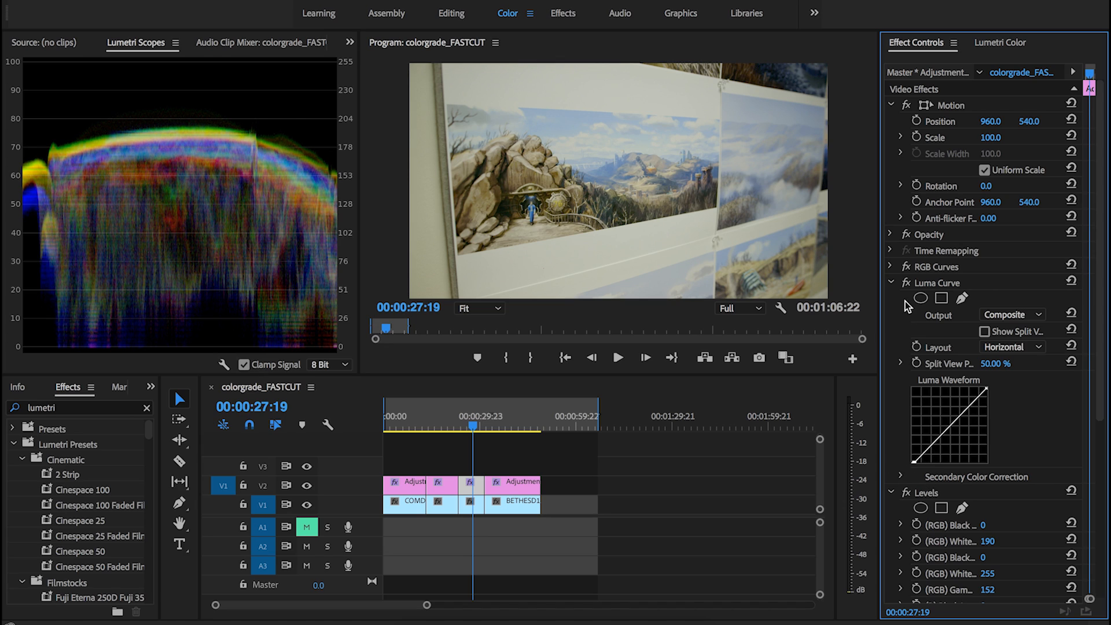
left_click(892, 282)
left_click(890, 298)
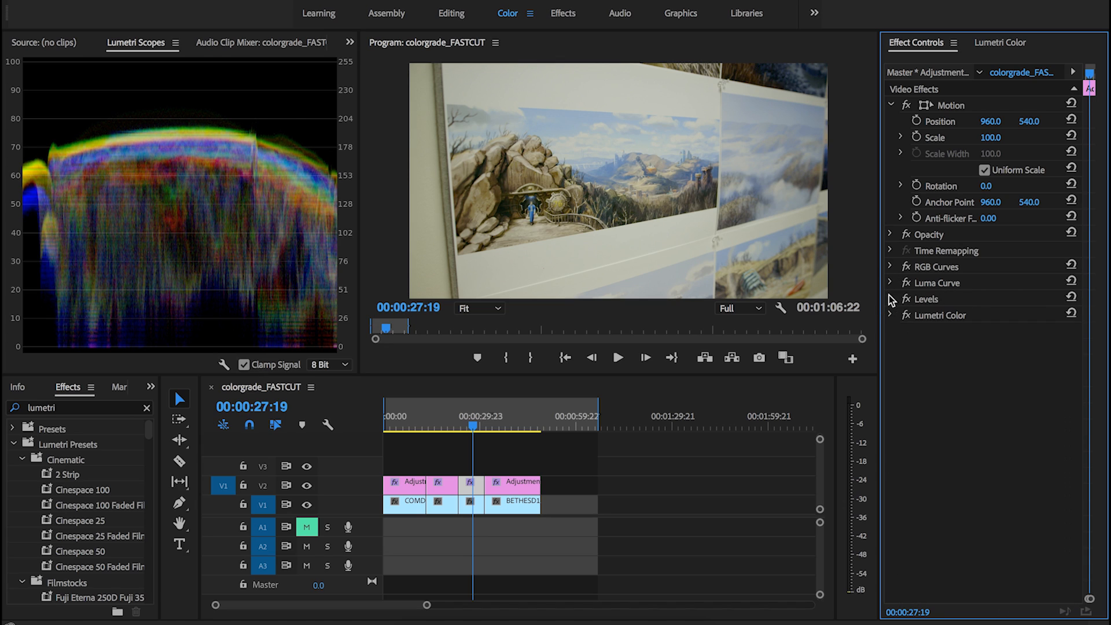
Raise the Lumetri Color Basic Correction Exposure to 0.3, check the enlarged image, and increase the Exposure to 0.5
left_click(890, 315)
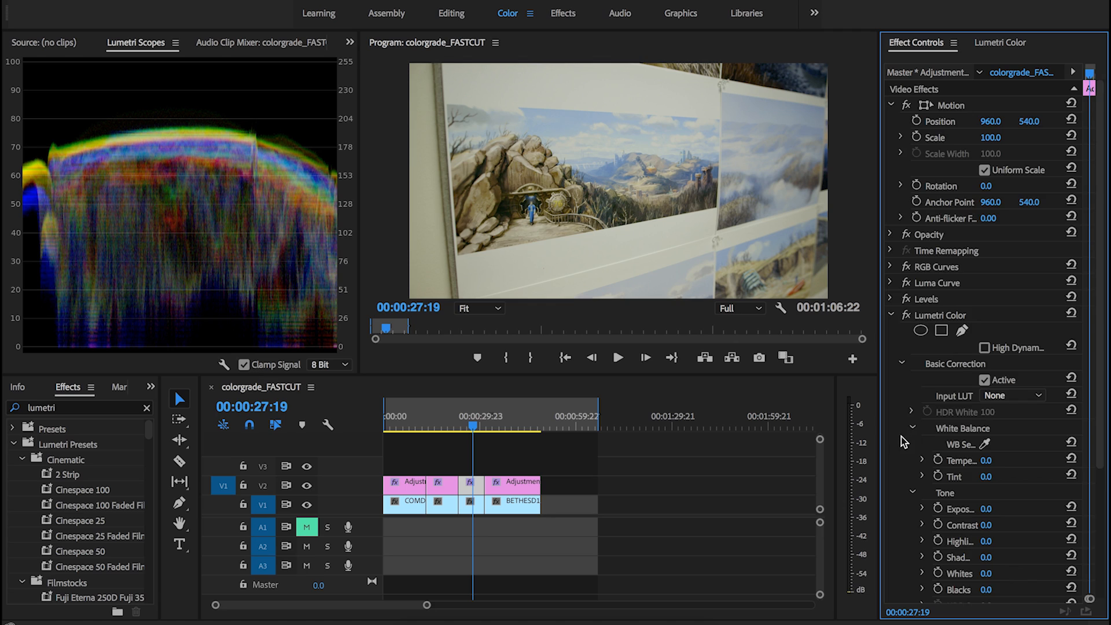
scroll(901, 439, "down", 5)
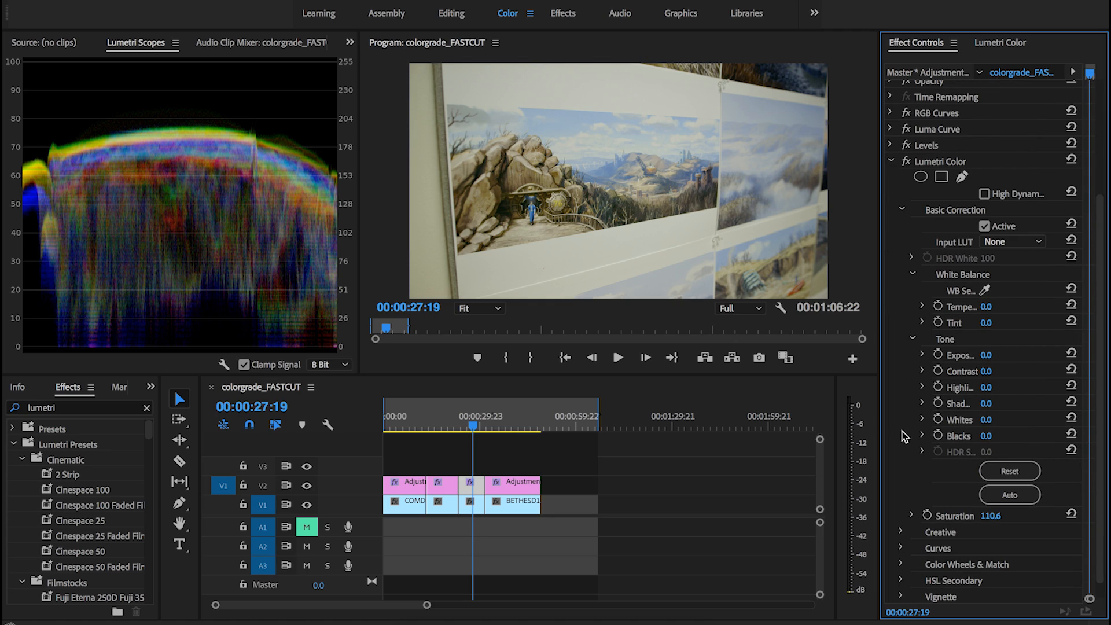
left_click(986, 355)
type("0.2")
key("Return")
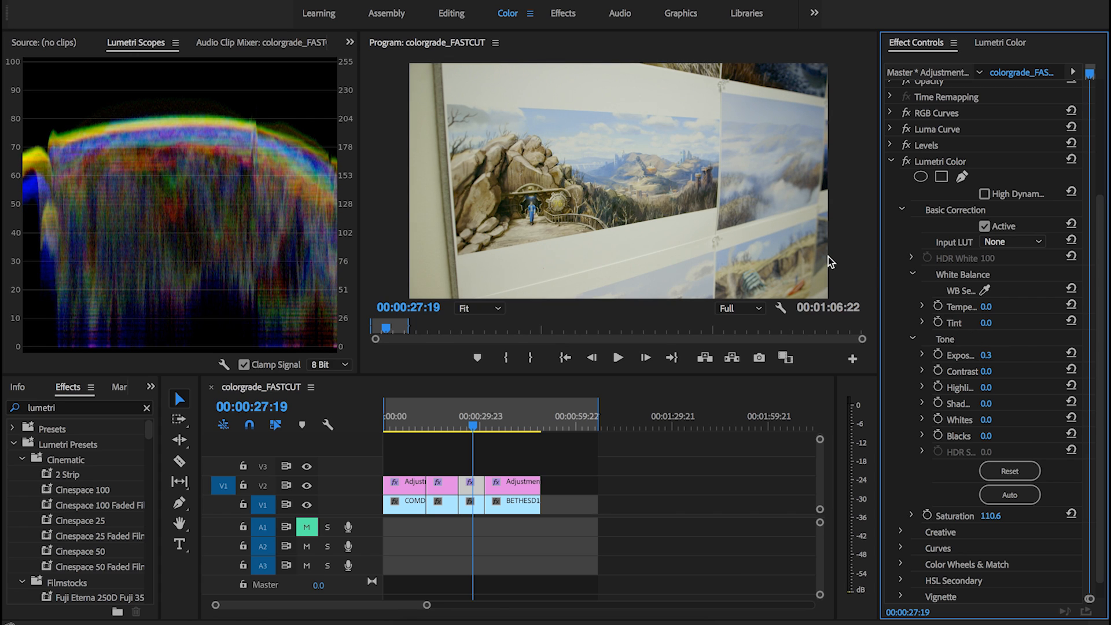
key("grave")
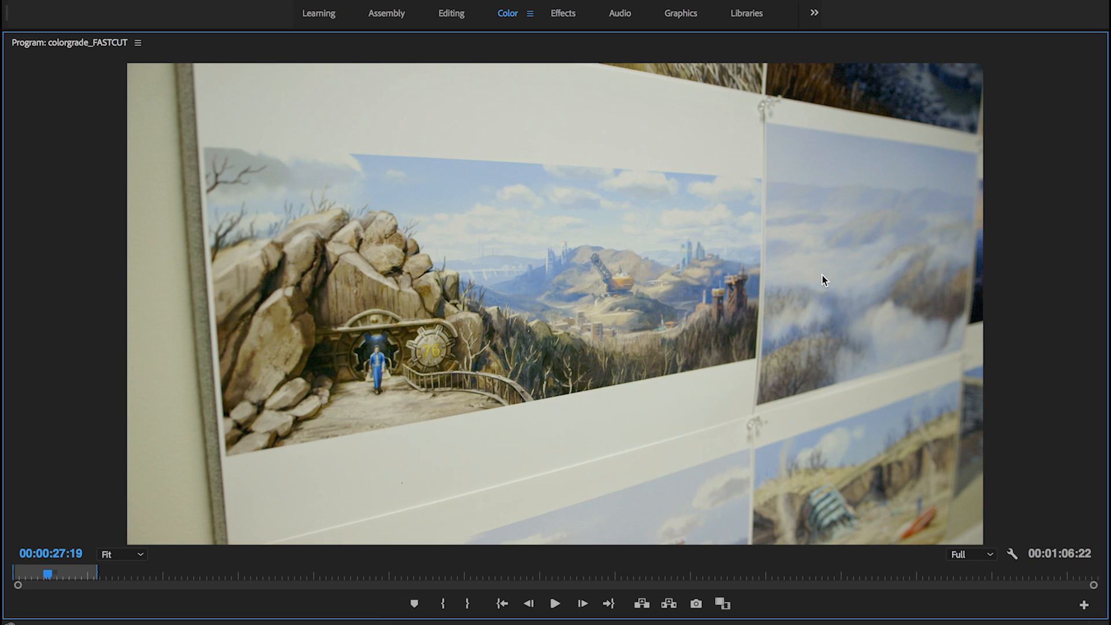
key("grave")
left_click_drag(986, 355, 988, 355)
Play the third clip to 00:00:28:00 in the enlarged program monitor, save the project, and move the playhead to 00:00:27:13
key("grave")
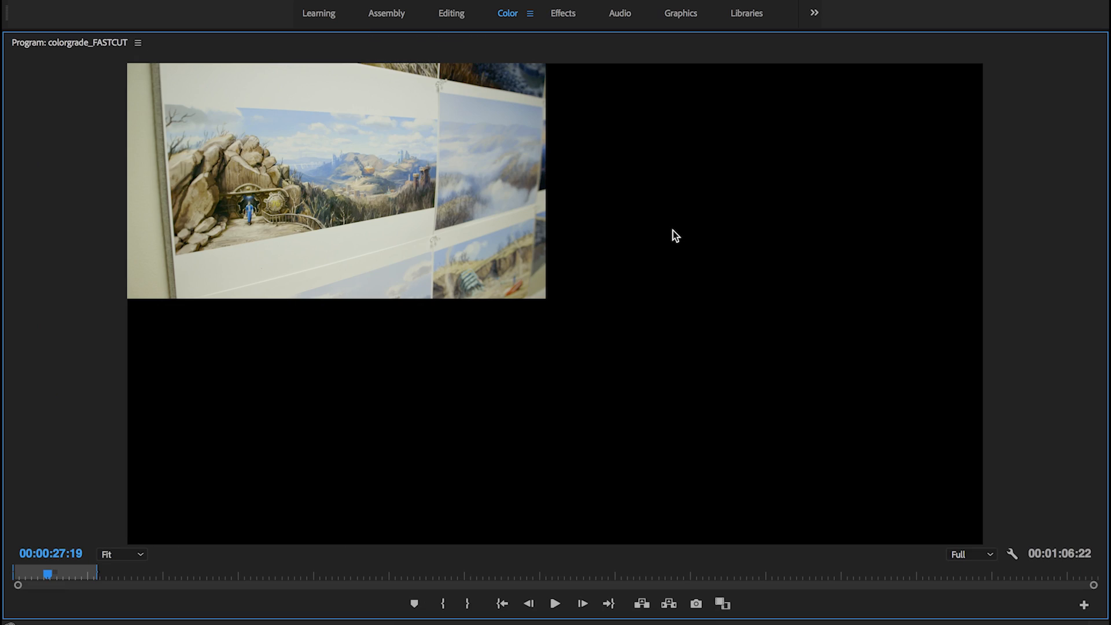
key("space")
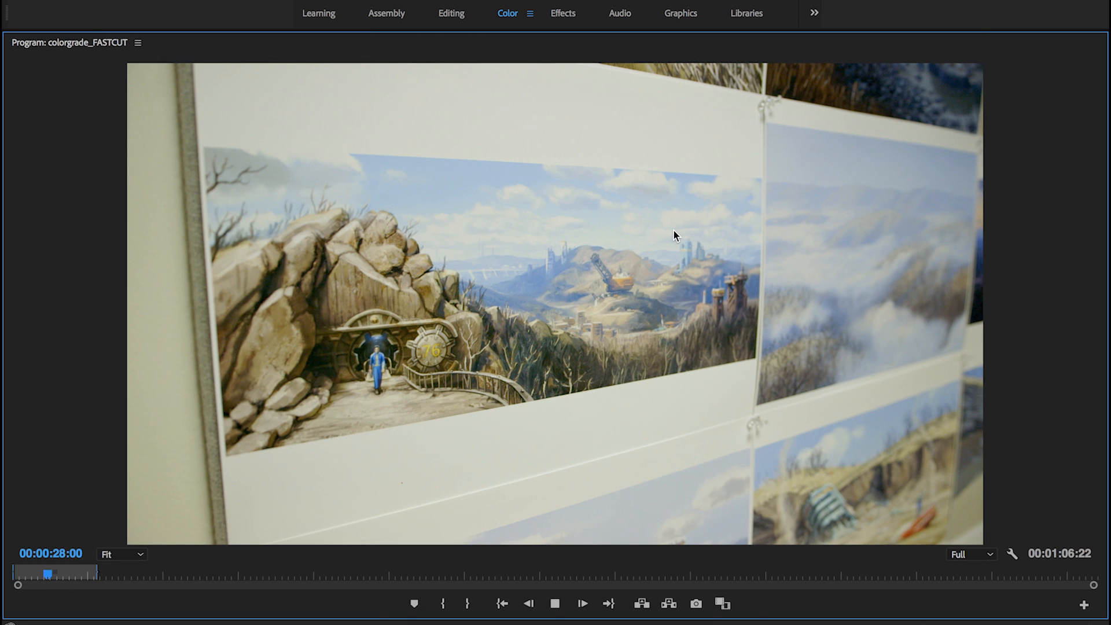
key("ctrl+s")
key("grave")
left_click_drag(473, 426, 471, 427)
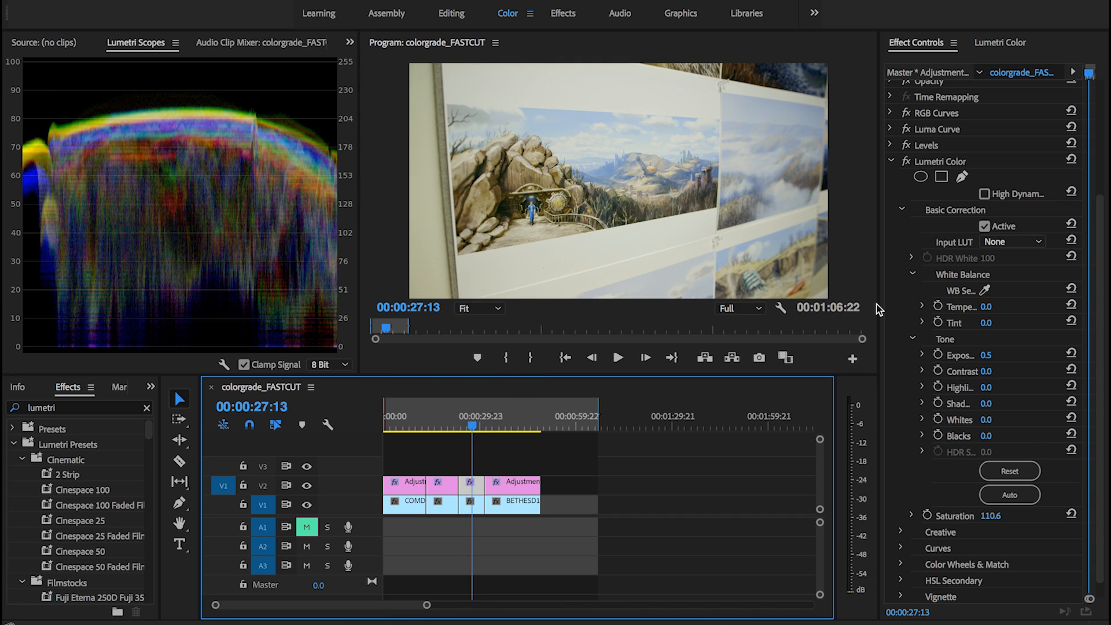
Set the Levels (RGB) White Input Level to 182 and replay the third clip from its start to 00:00:24:13 in the enlarged monitor
left_click(890, 161)
left_click(892, 294)
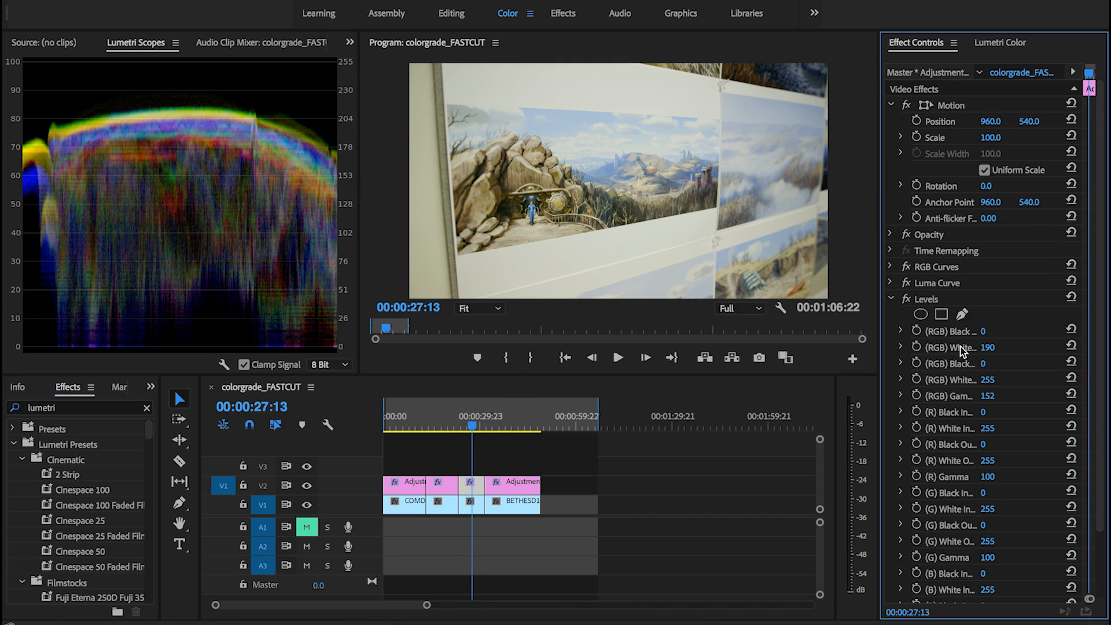
key("grave")
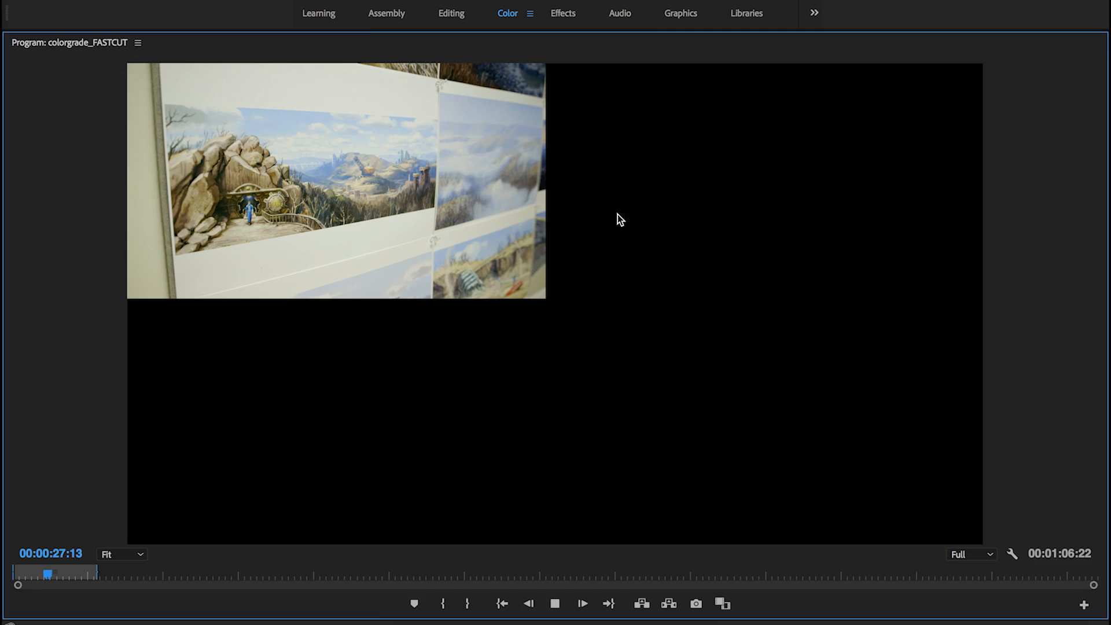
key("space")
key("space")
key("Up")
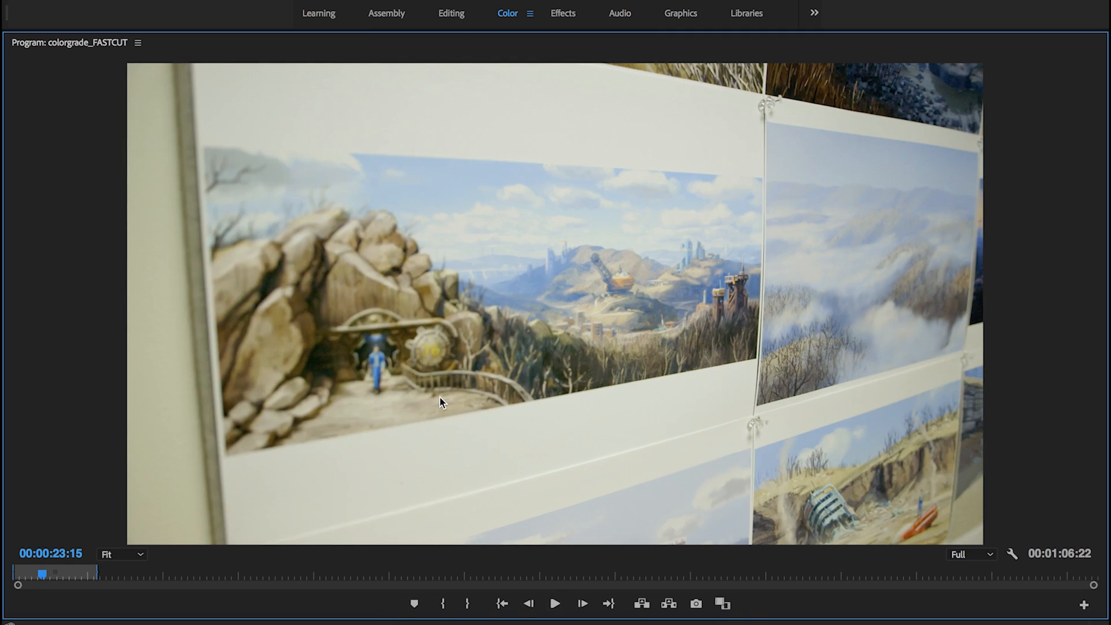
key("space")
key("grave")
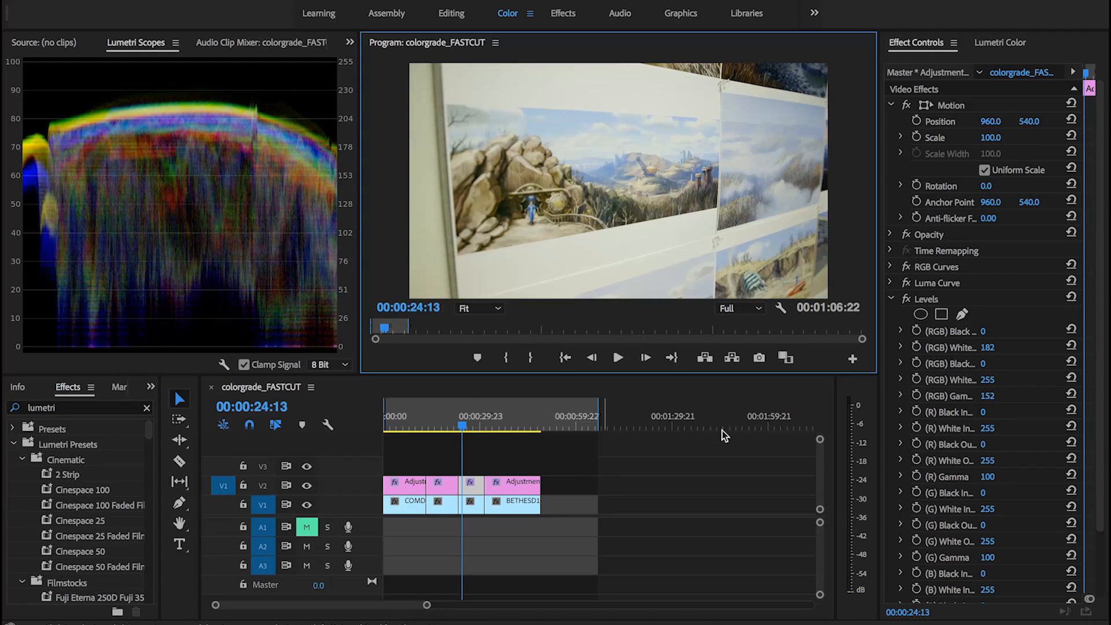
Set the Levels (RGB) White Input Level to 173 and fine-tune the Master curve's black point in RGB Curves
left_click_drag(987, 347, 1001, 347)
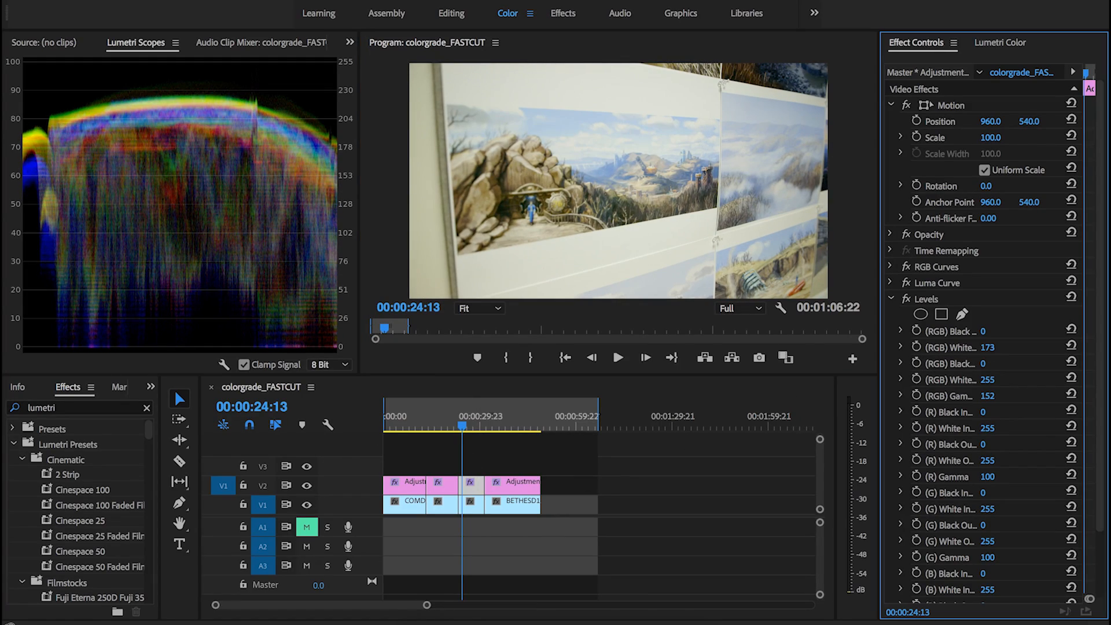
left_click(891, 299)
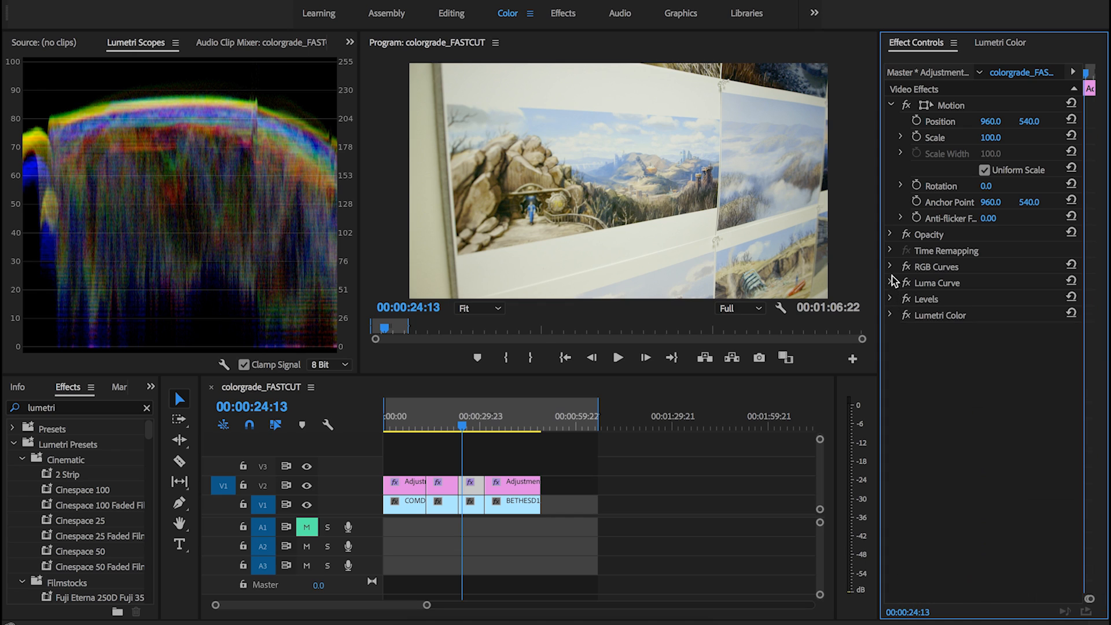
left_click(890, 266)
left_click(918, 449)
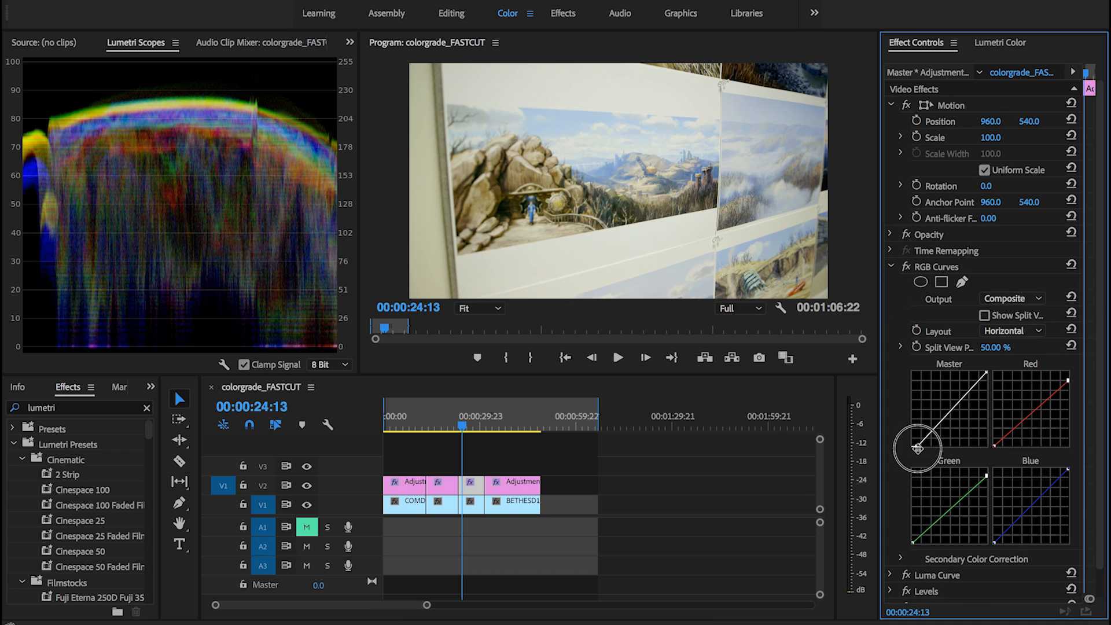
left_click_drag(918, 449, 917, 449)
Play the third clip to 00:00:28:00 in the enlarged program monitor to review its grade, and save the project
key("grave")
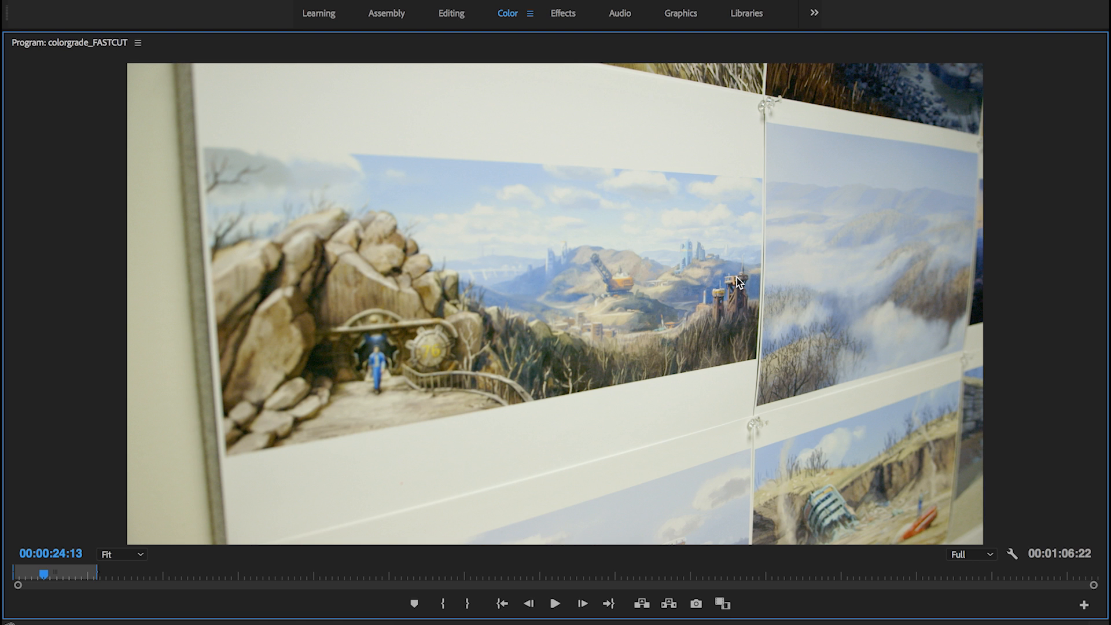
key("space")
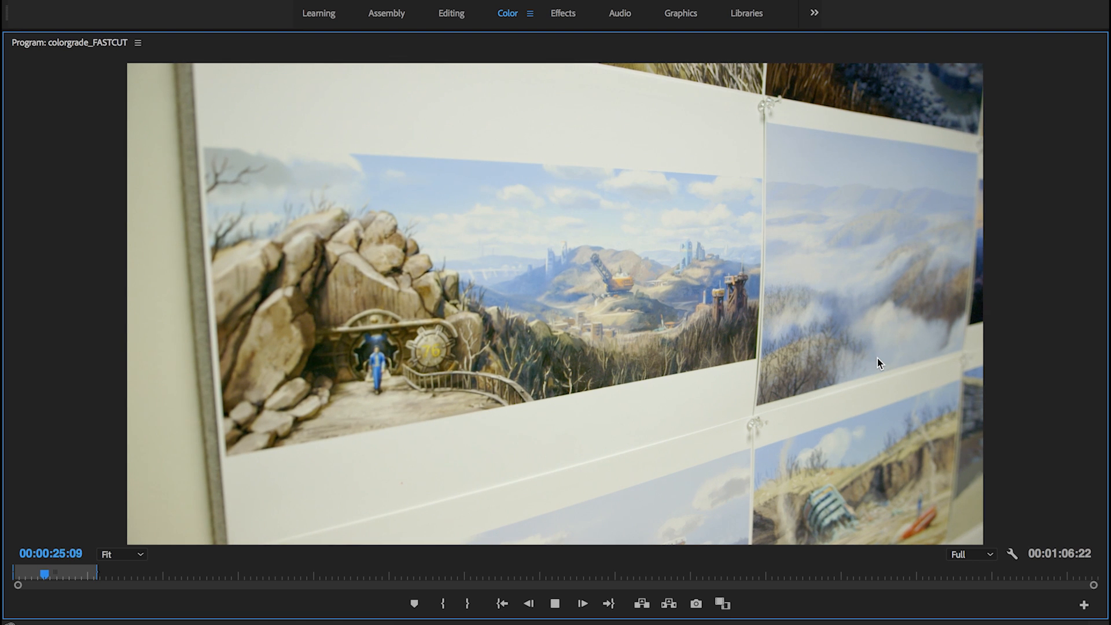
key("ctrl+s")
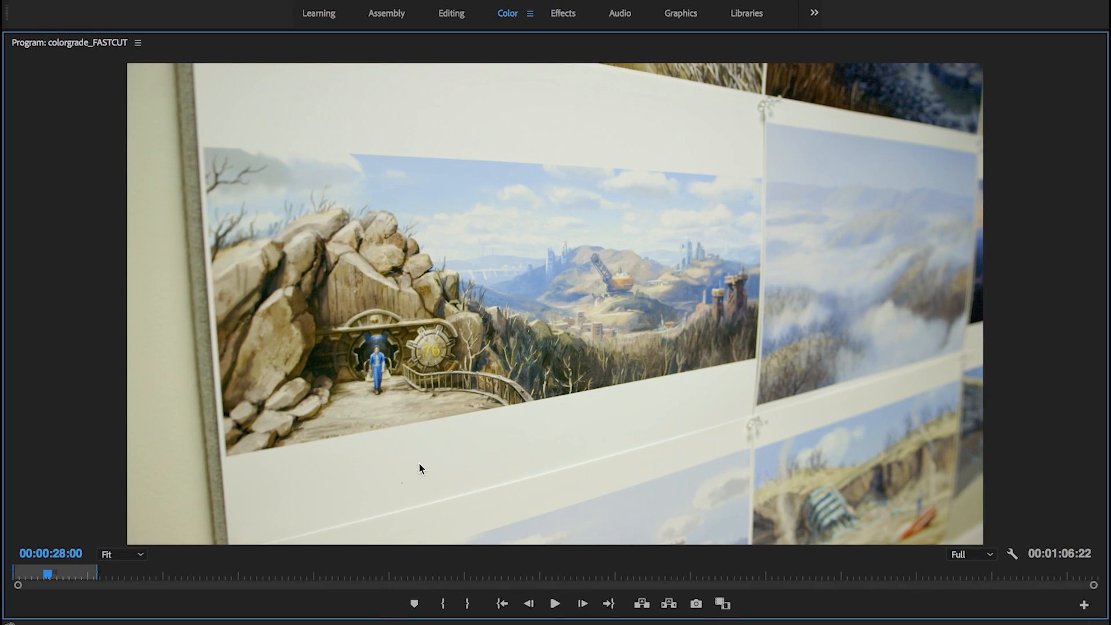
key("grave")
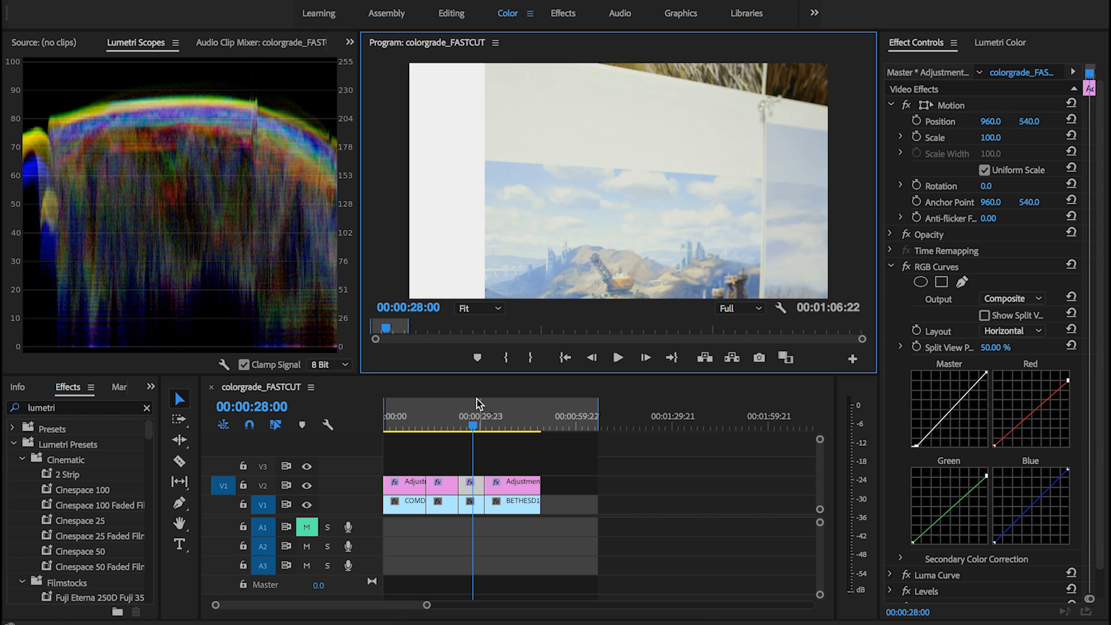
left_click(952, 406)
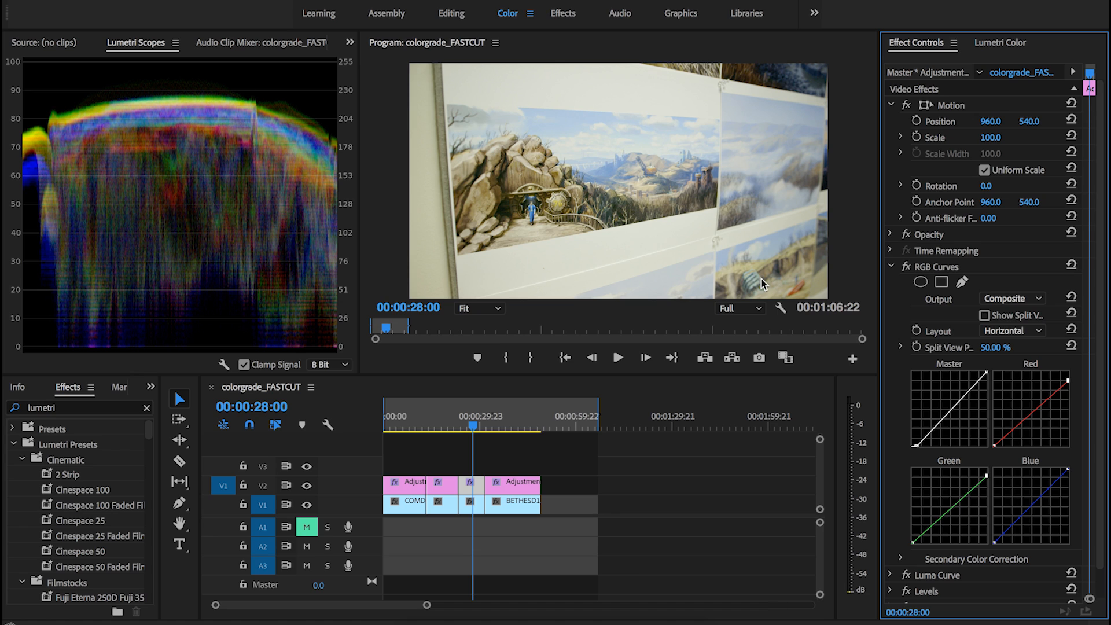
Save the project, select the fourth clip's adjustment layer, and scrub through the robot statue clip to 00:00:41:22
left_click(491, 419)
key("ctrl+s")
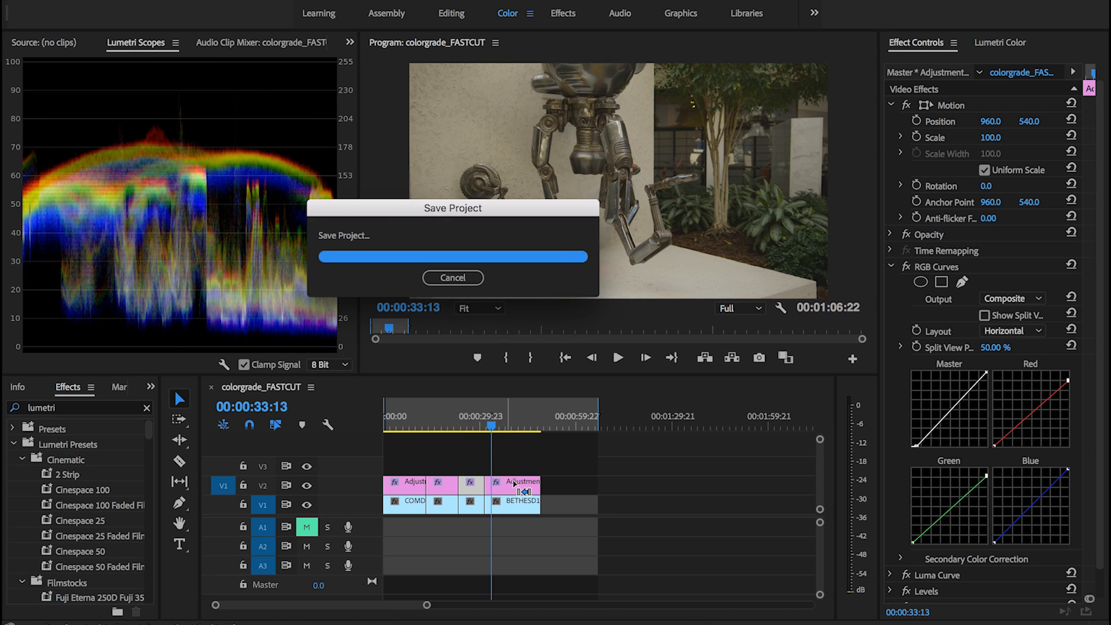
left_click(514, 485)
left_click_drag(492, 422, 508, 425)
left_click_drag(511, 426, 524, 427)
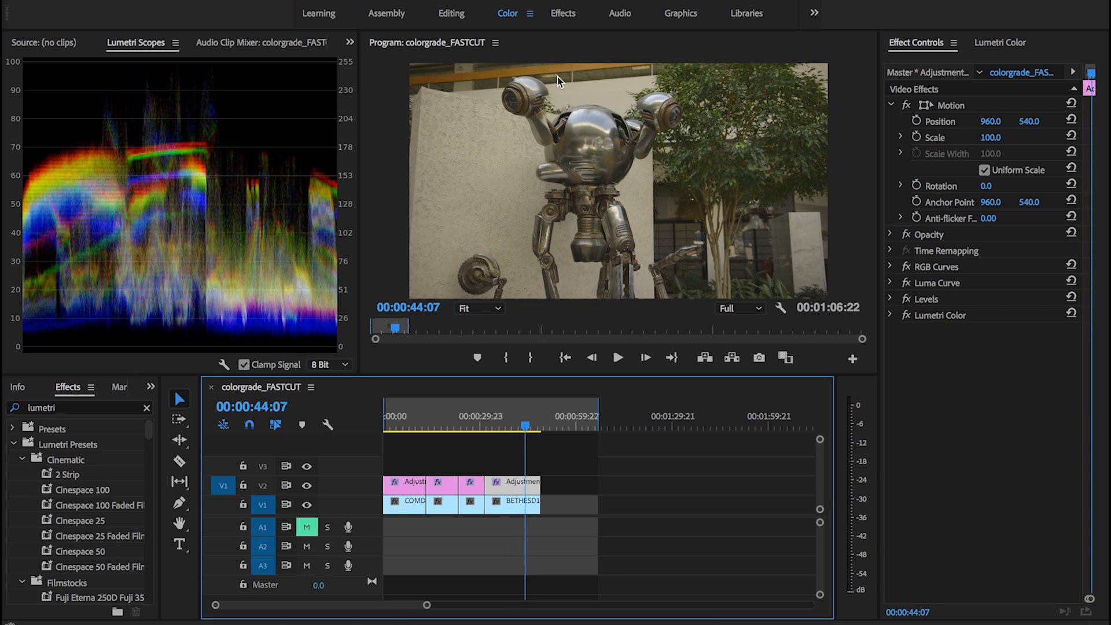
left_click_drag(516, 429, 520, 434)
key("space")
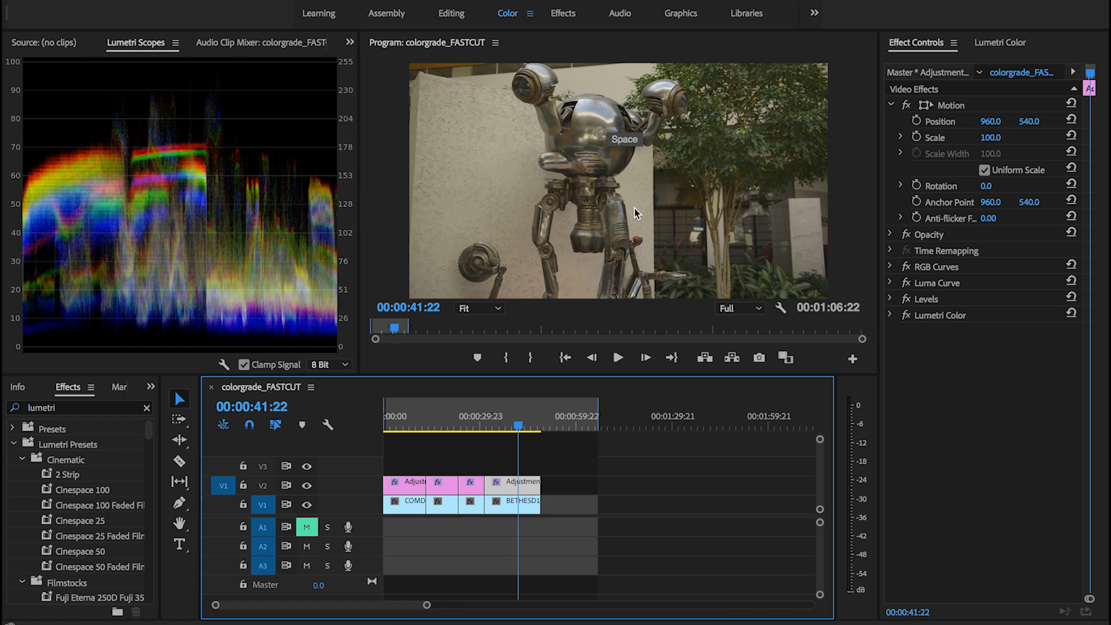
Scrub back and forth through the robot statue clip between 00:00:38:02 and 00:00:43:20, stopping at about 00:00:40:11
left_click(634, 138)
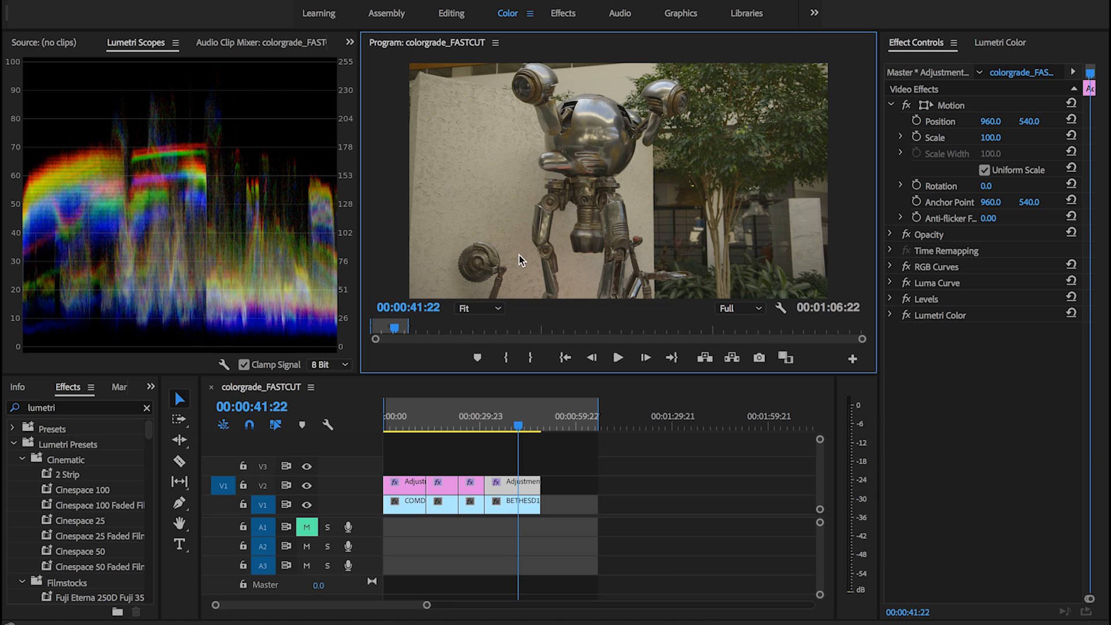
left_click(505, 422)
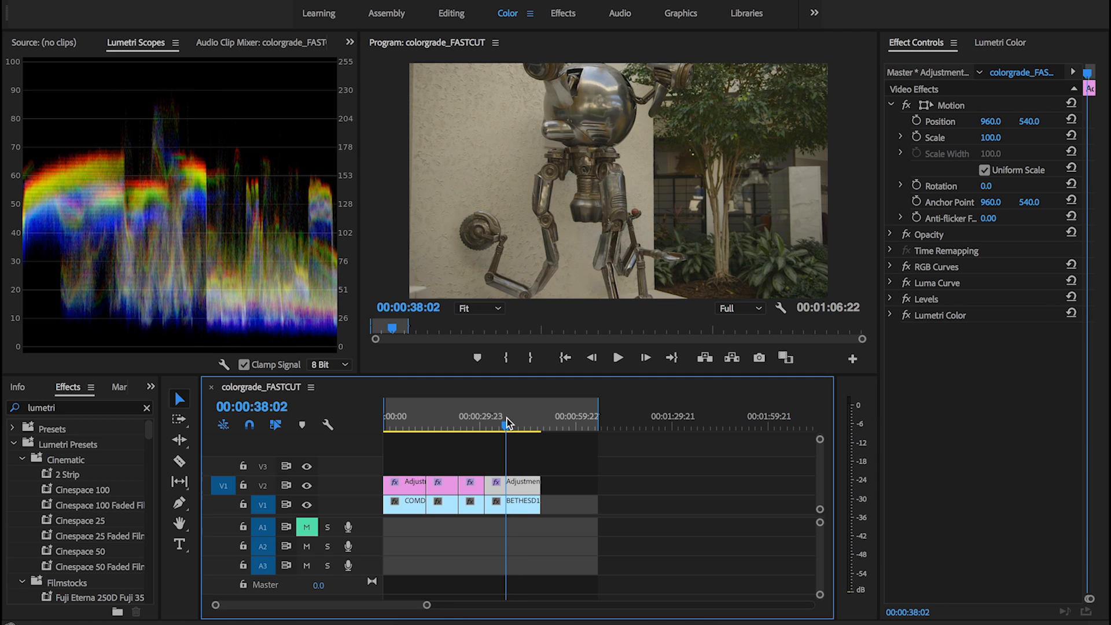
left_click_drag(515, 424, 524, 425)
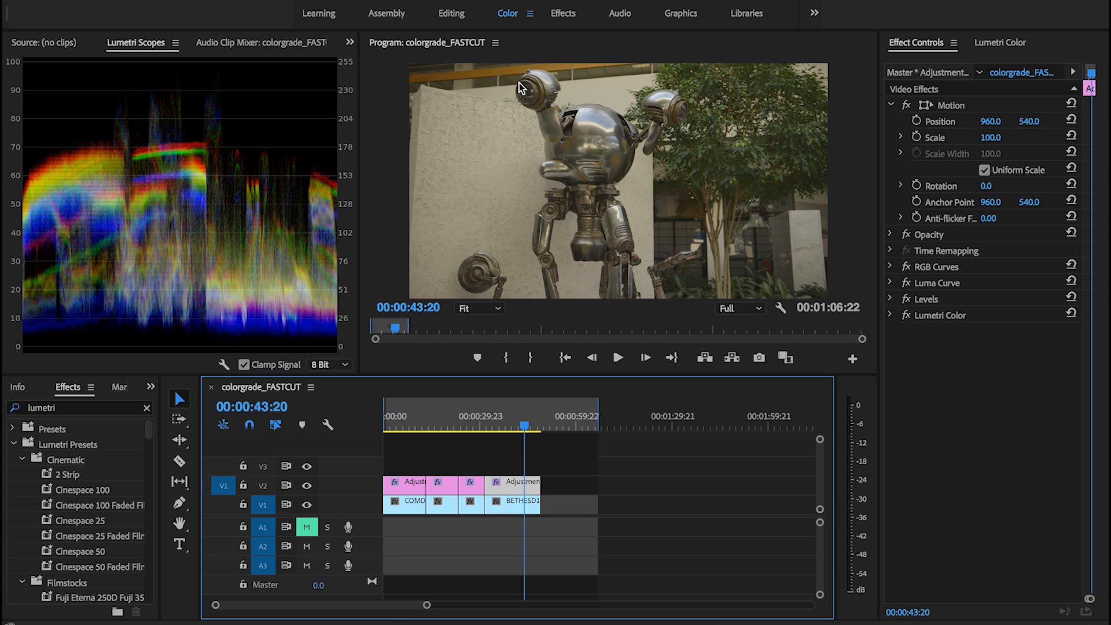
left_click(527, 427)
left_click(509, 427)
left_click(512, 427)
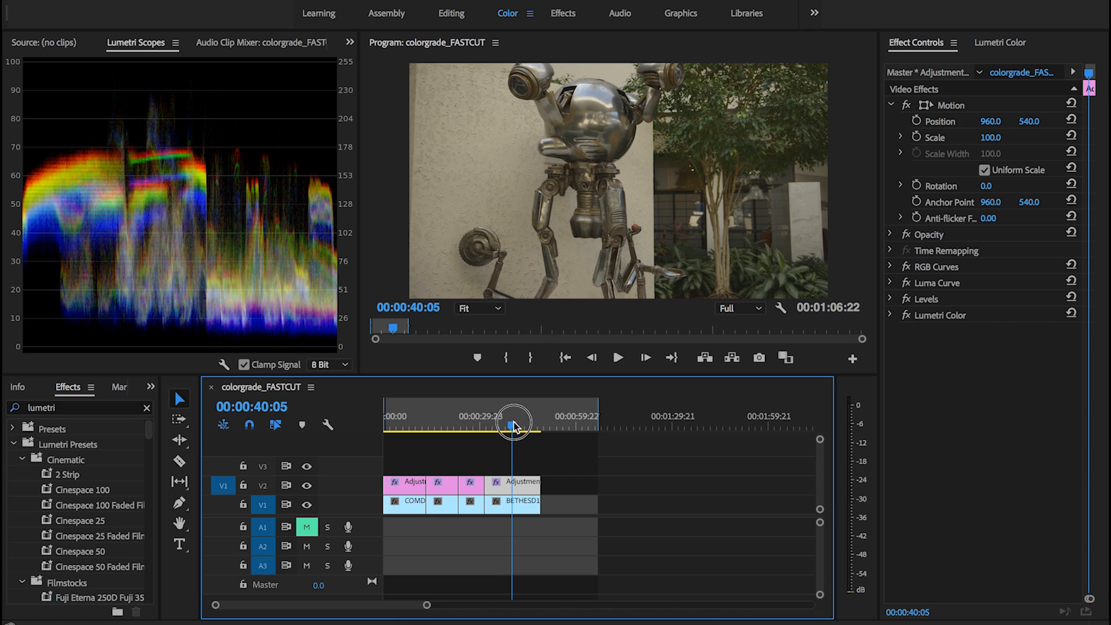
Set the fourth adjustment layer's Levels (RGB) White Input Level to 219 and (RGB) Gamma to 118
left_click(892, 298)
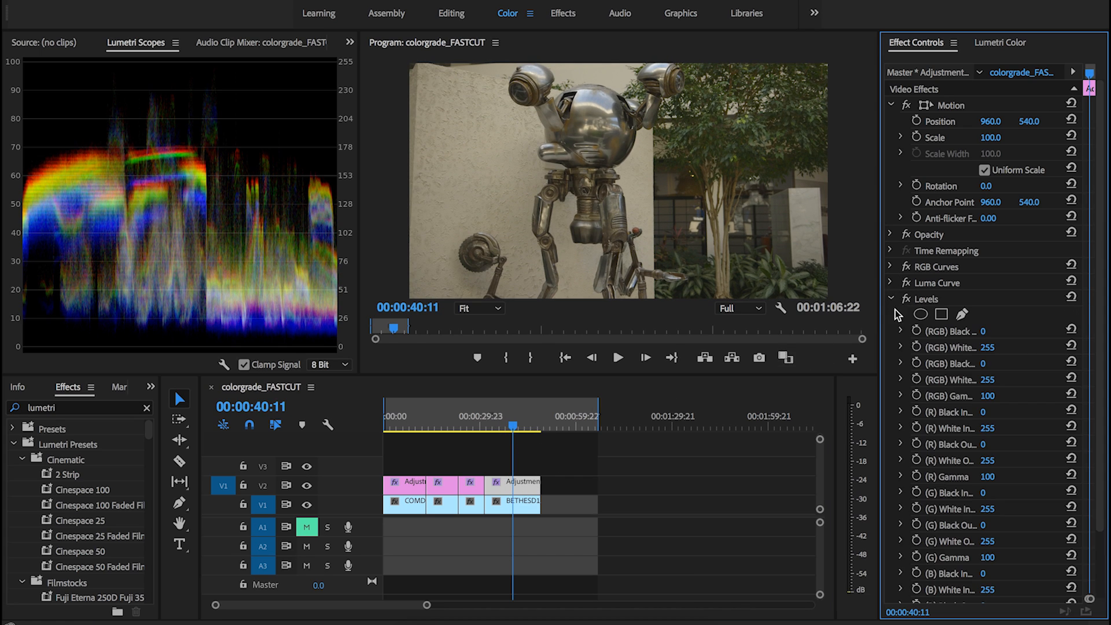
left_click_drag(982, 347, 965, 347)
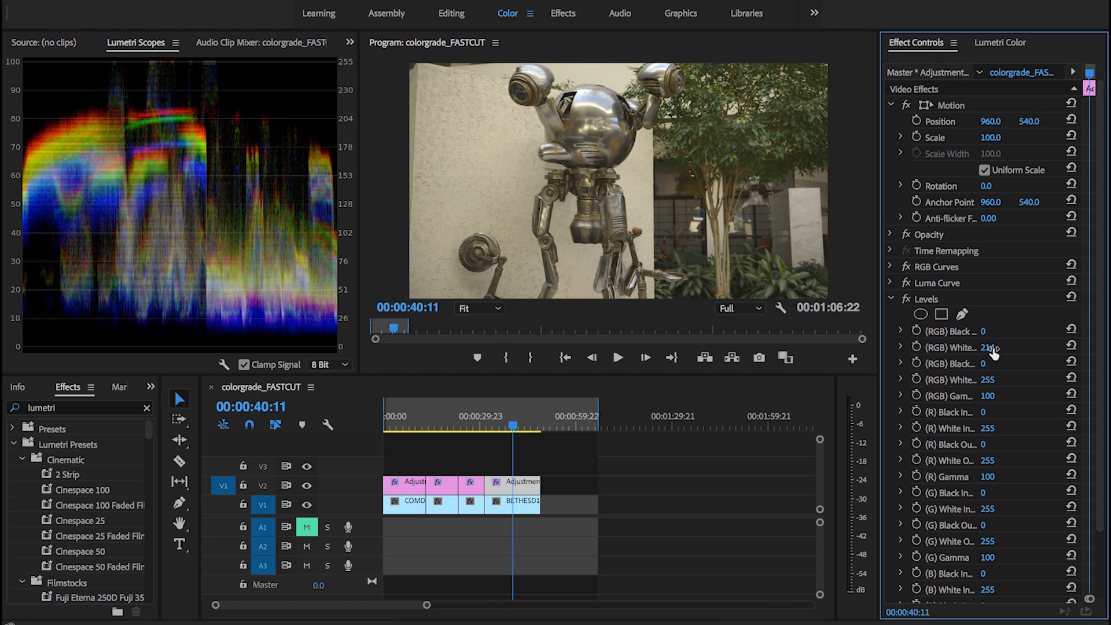
left_click_drag(996, 396, 1008, 396)
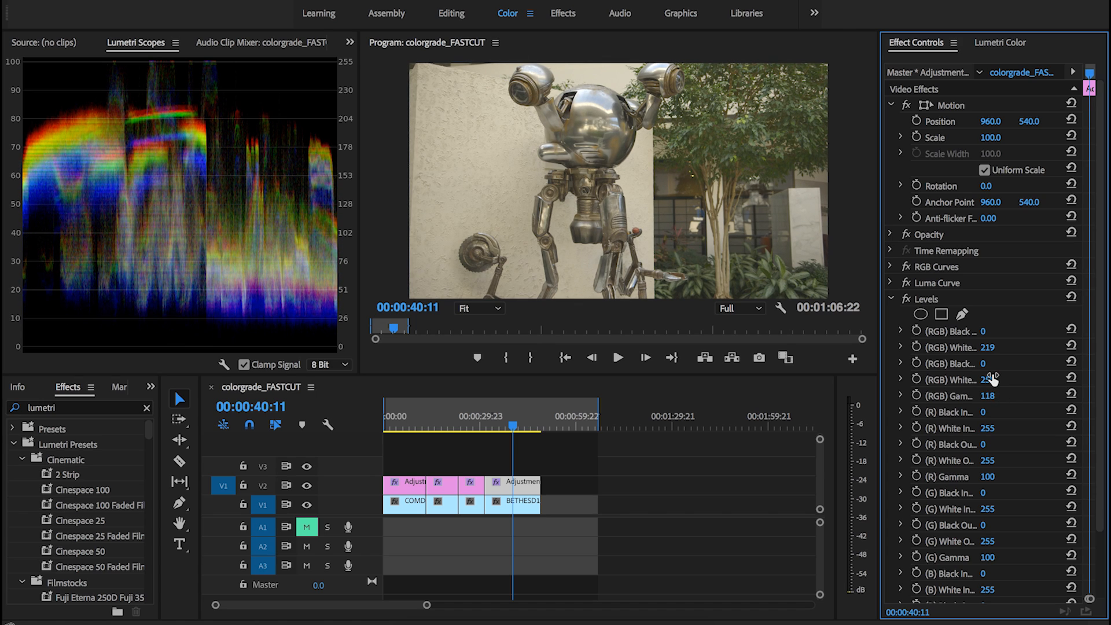
left_click(893, 298)
Shift the Luma Curve's black point slightly inward, check the frame in the enlarged program monitor, and save the project
left_click(891, 315)
left_click(892, 315)
left_click(891, 283)
left_click_drag(912, 462, 915, 465)
key("grave")
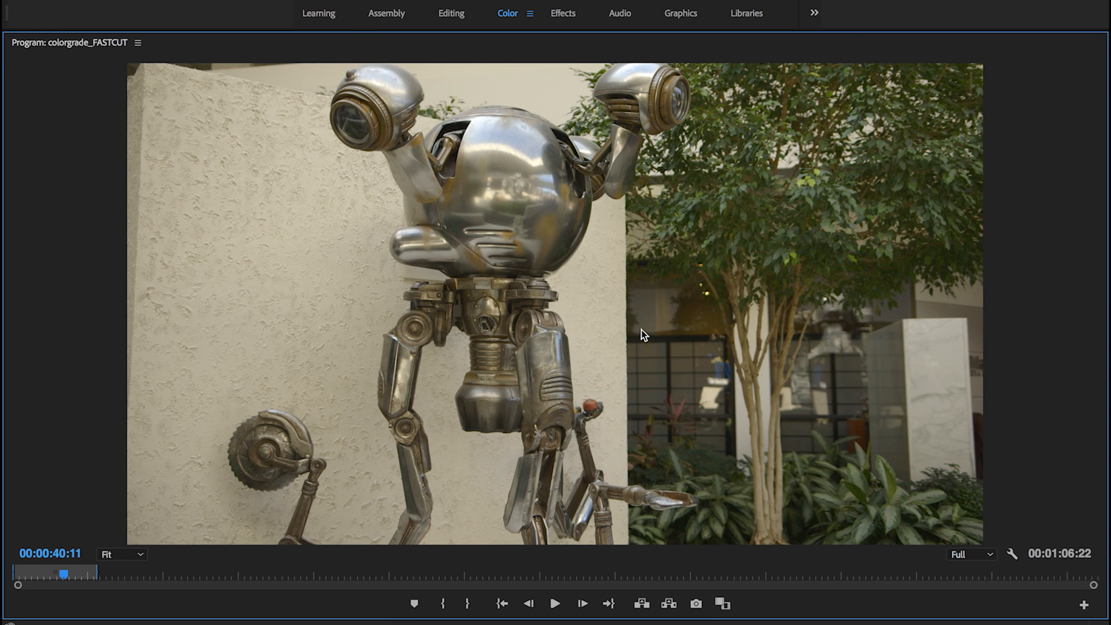
key("grave")
key("ctrl+s")
left_click(892, 282)
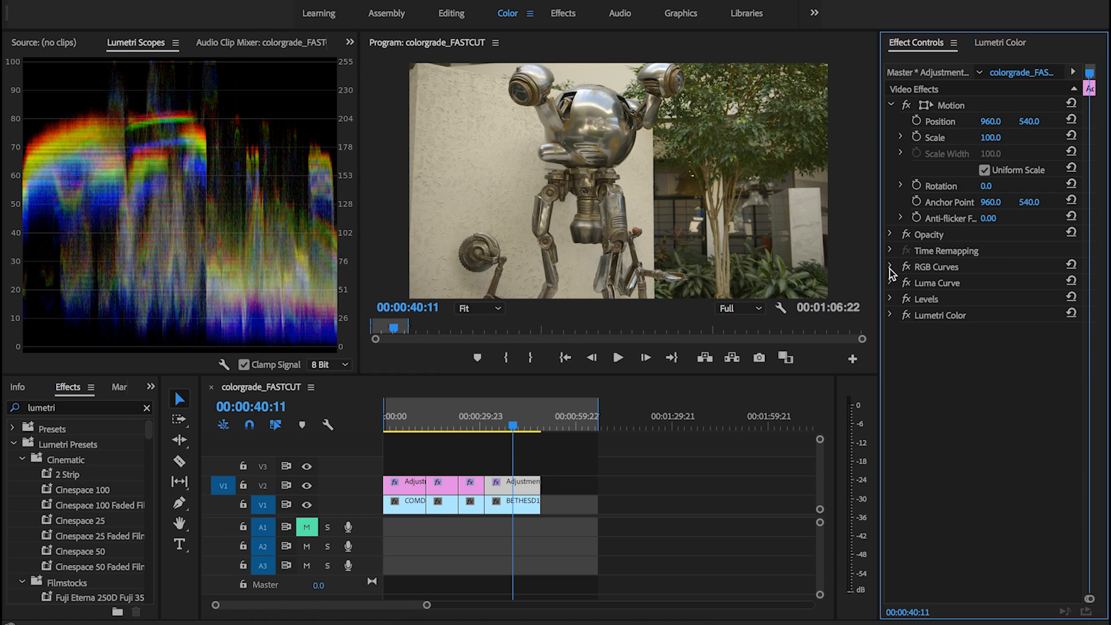
Try moving the Master curve's black point in RGB Curves, undo it, and check the frame in the enlarged program monitor
left_click(891, 266)
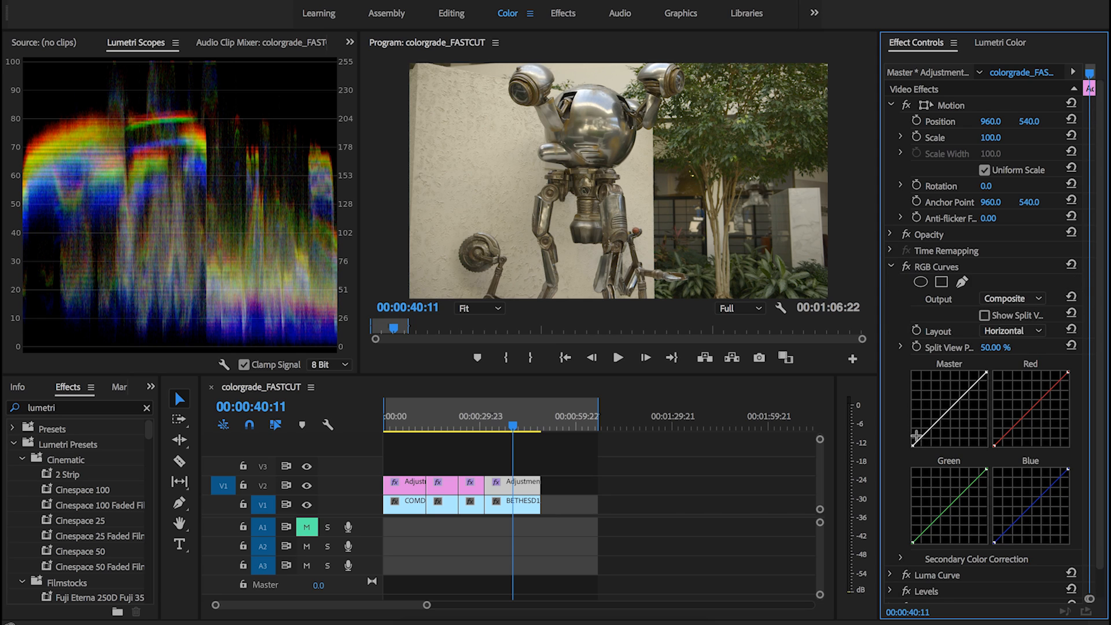
left_click_drag(913, 445, 913, 448)
key("ctrl+z")
key("grave")
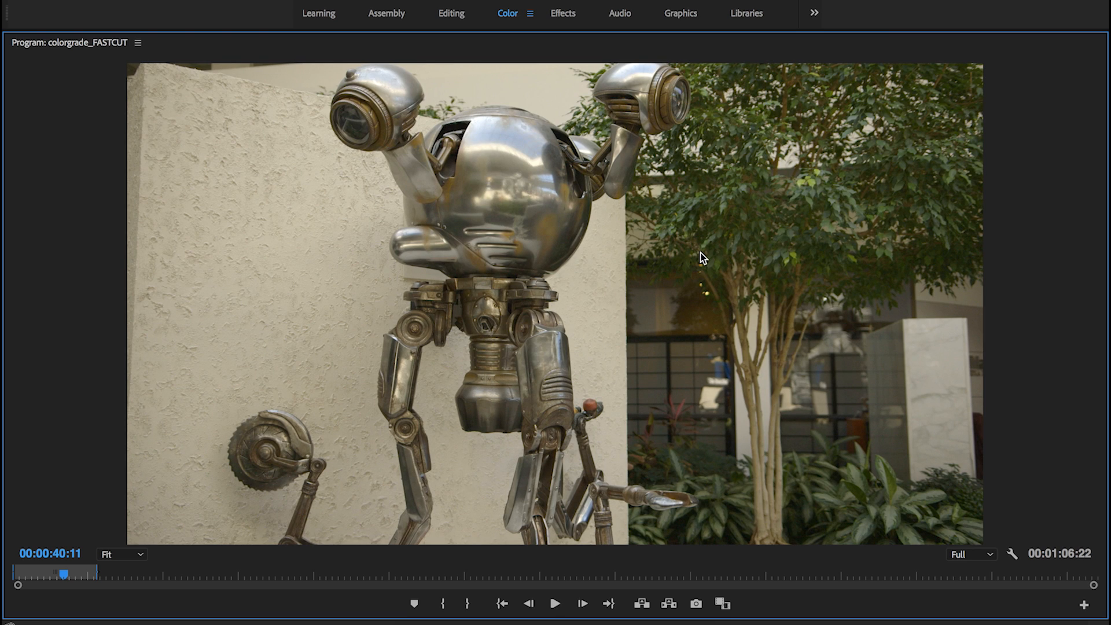
key("grave")
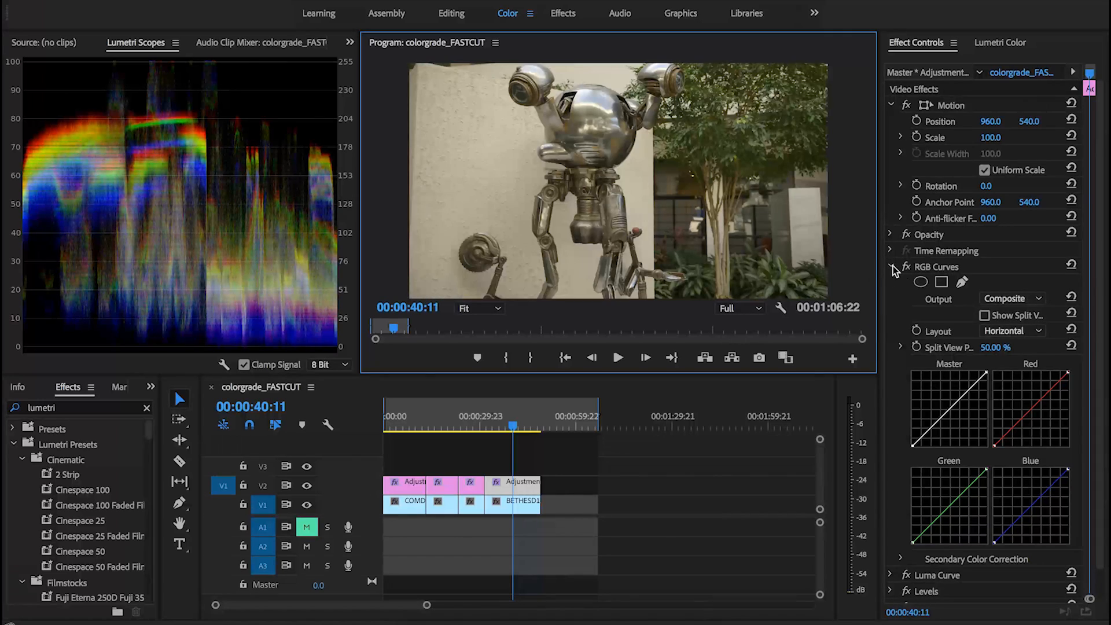
left_click(891, 266)
Expand the Levels settings and play the robot statue clip to 00:00:46:21 in the enlarged program monitor
left_click(894, 302)
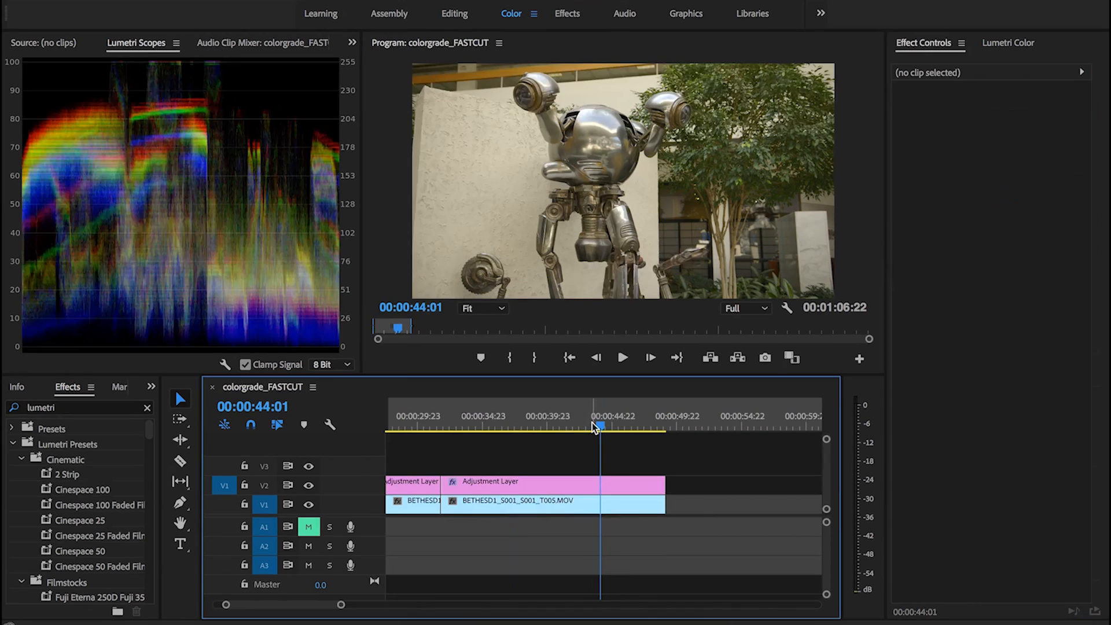
mouse_move(599, 426)
left_mouse_down()
mouse_move(580, 429)
mouse_move(614, 429)
left_mouse_up()
key("space")
key("grave")
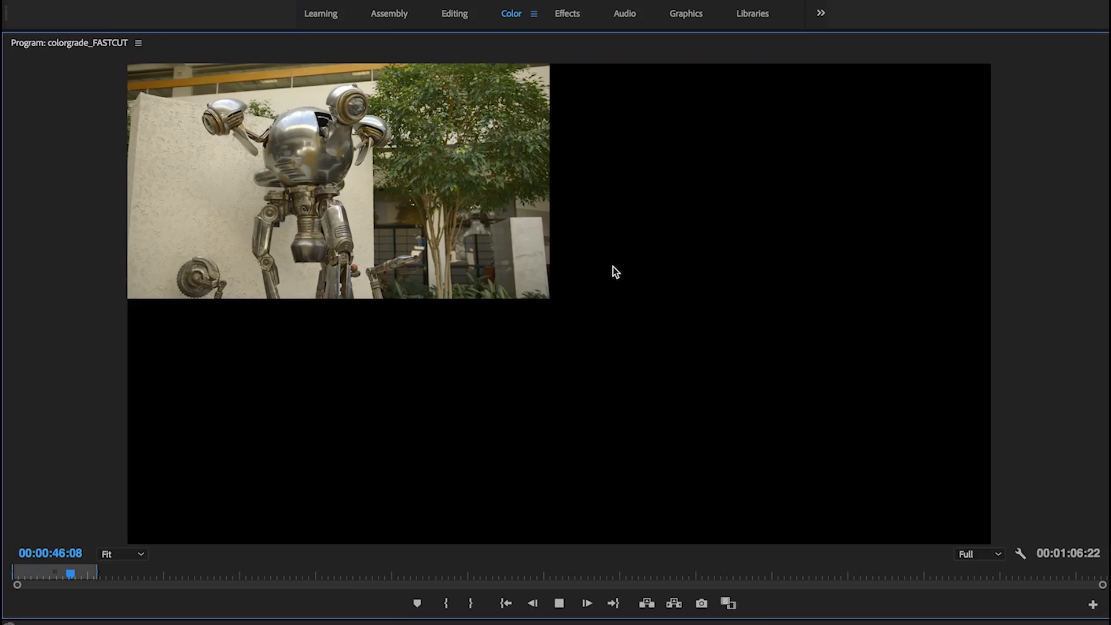
key("space")
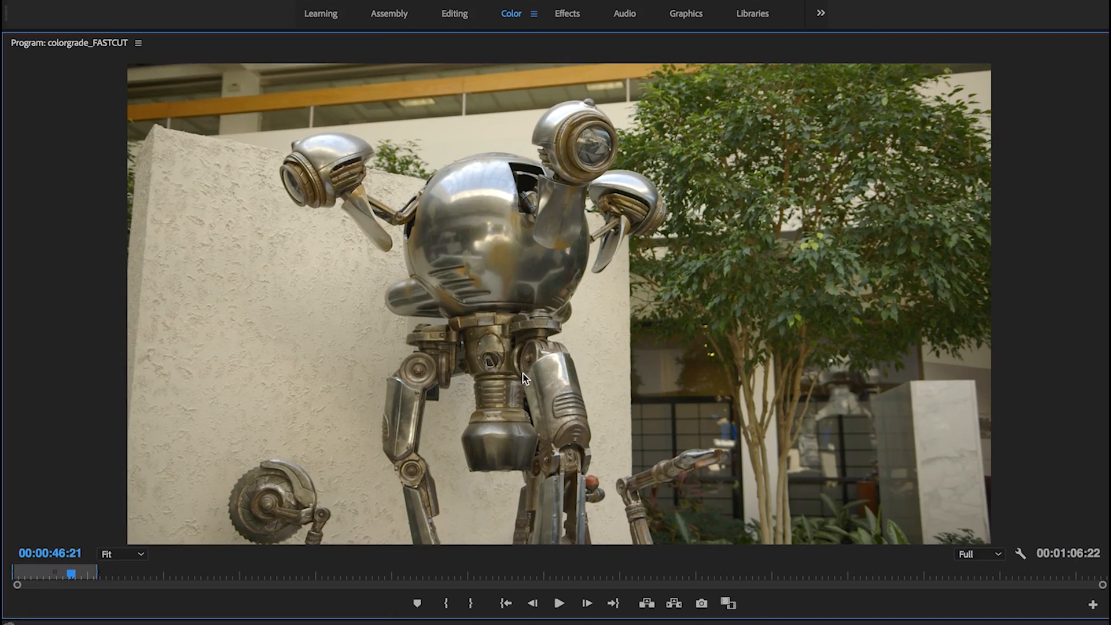
key("grave")
At 00:00:42:03, select the robot statue clip's adjustment layer and lower the Red curve's white point in RGB Curves
left_click_drag(584, 426, 574, 428)
left_click(578, 480)
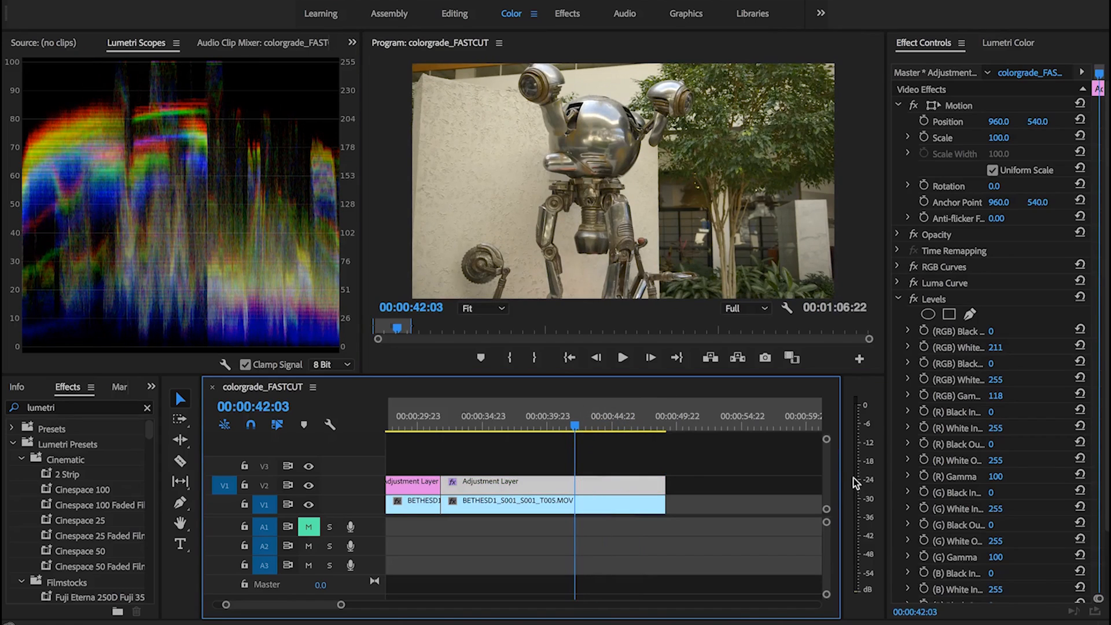
left_click(898, 299)
left_click(898, 266)
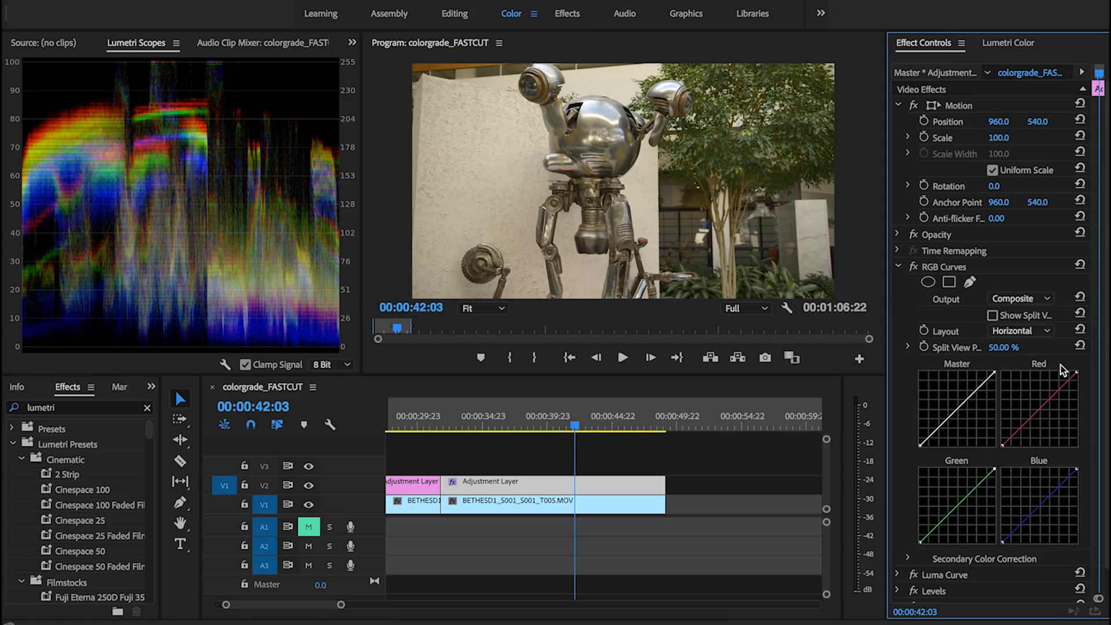
left_click_drag(1077, 372, 1081, 378)
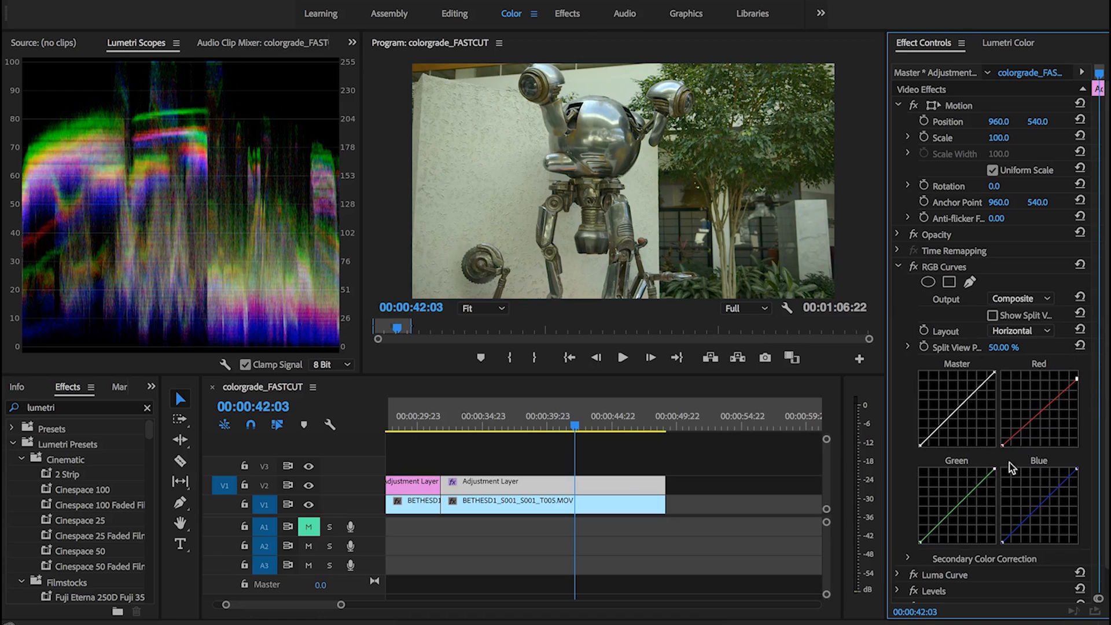
Lower the Green curve's white point in RGB Curves, fine-tuning it against the frame in the enlarged program monitor
left_click_drag(995, 470, 1008, 474)
left_click(693, 203)
key("grave")
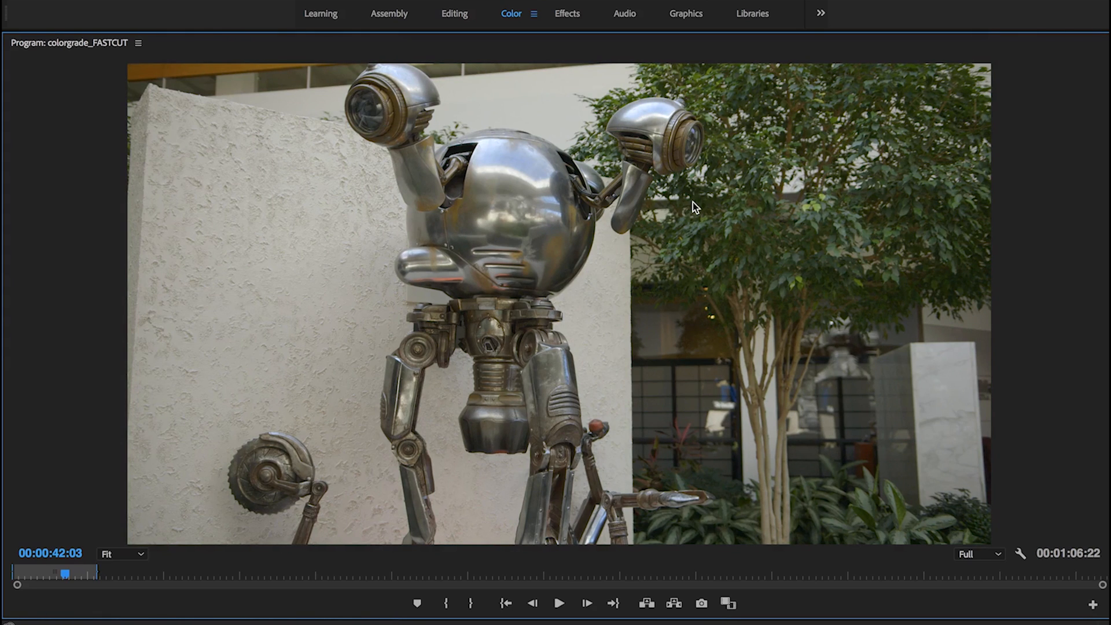
key("grave")
left_click_drag(995, 469, 999, 473)
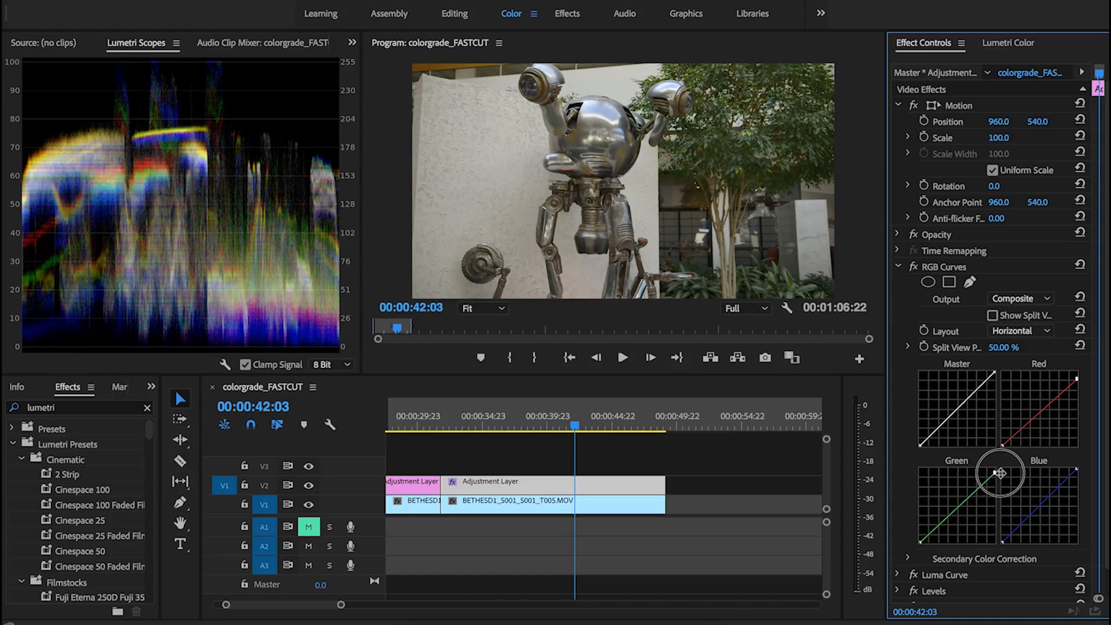
left_click(694, 188)
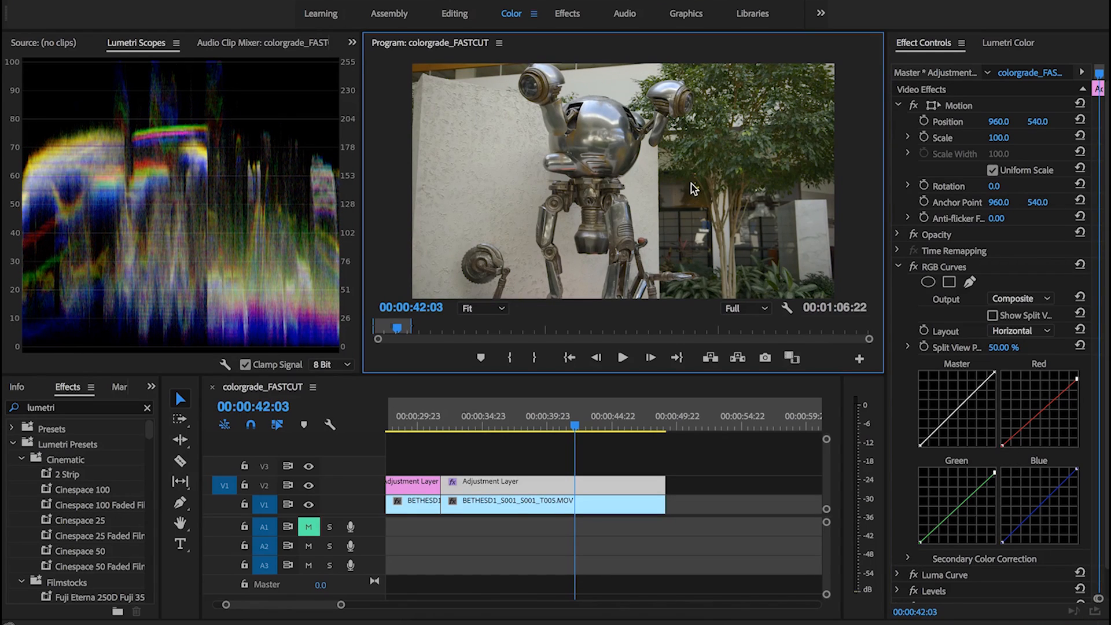
key("grave")
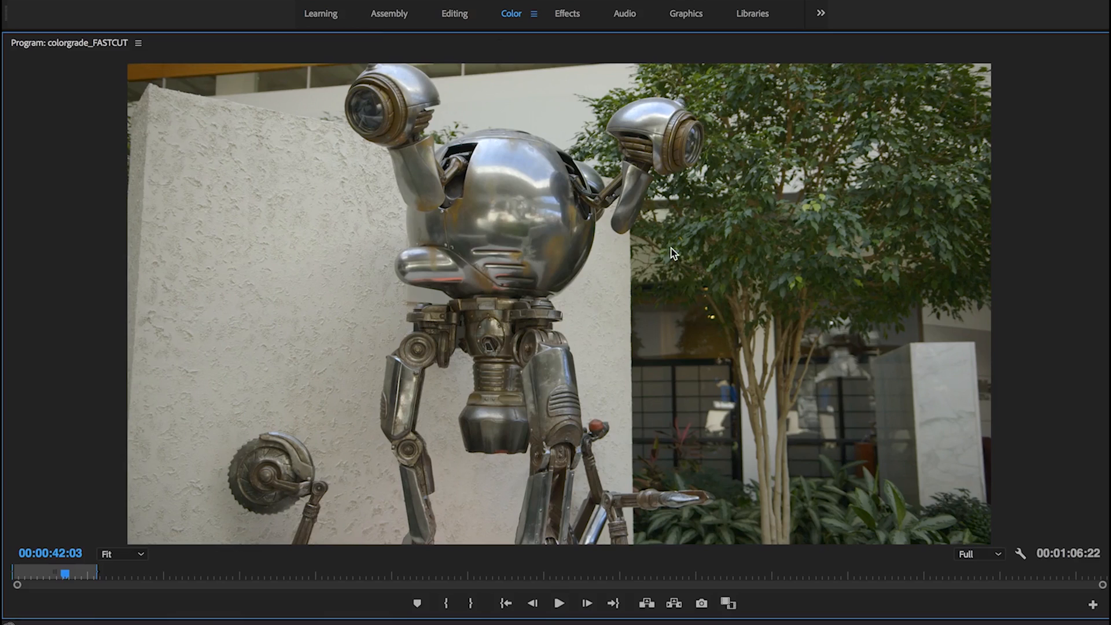
key("grave")
Lower the Levels (RGB) White Input Level and play the clip from 00:00:38:20 to 00:00:39:17 in the enlarged monitor
left_click(532, 423)
left_click(896, 266)
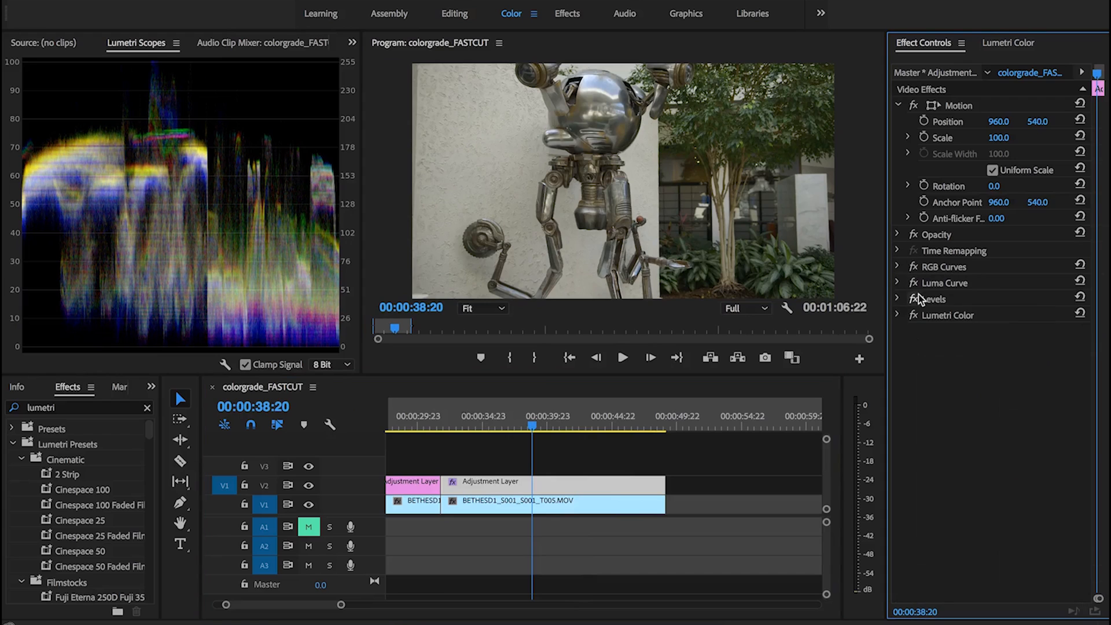
left_click(897, 298)
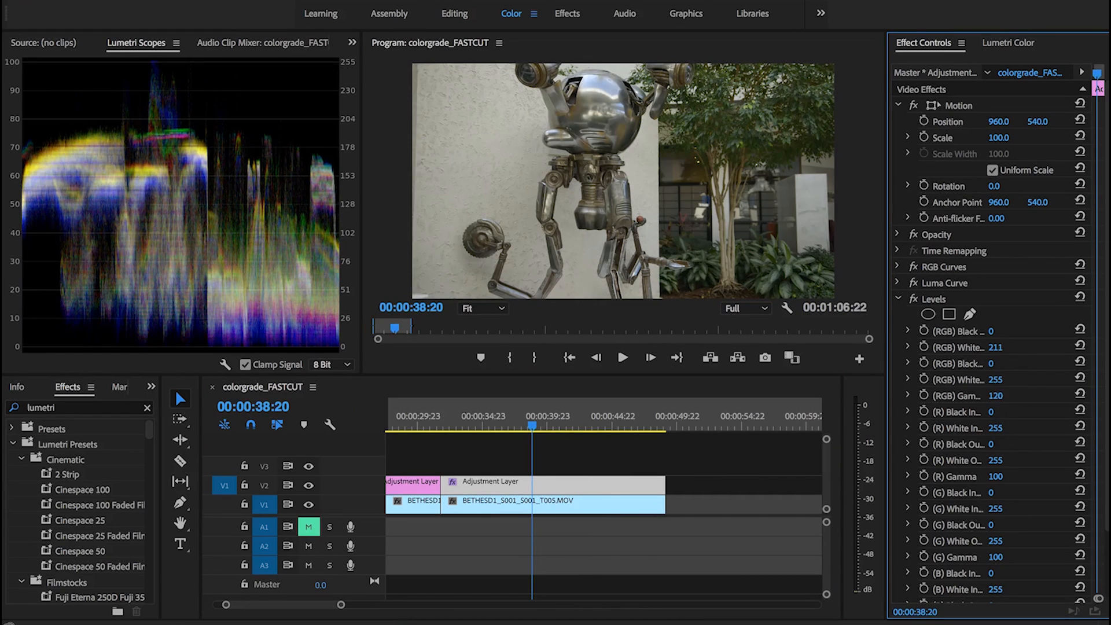
mouse_move(1005, 354)
left_mouse_down()
mouse_move(987, 347)
mouse_move(1002, 347)
left_mouse_up()
left_click(745, 207)
key("grave")
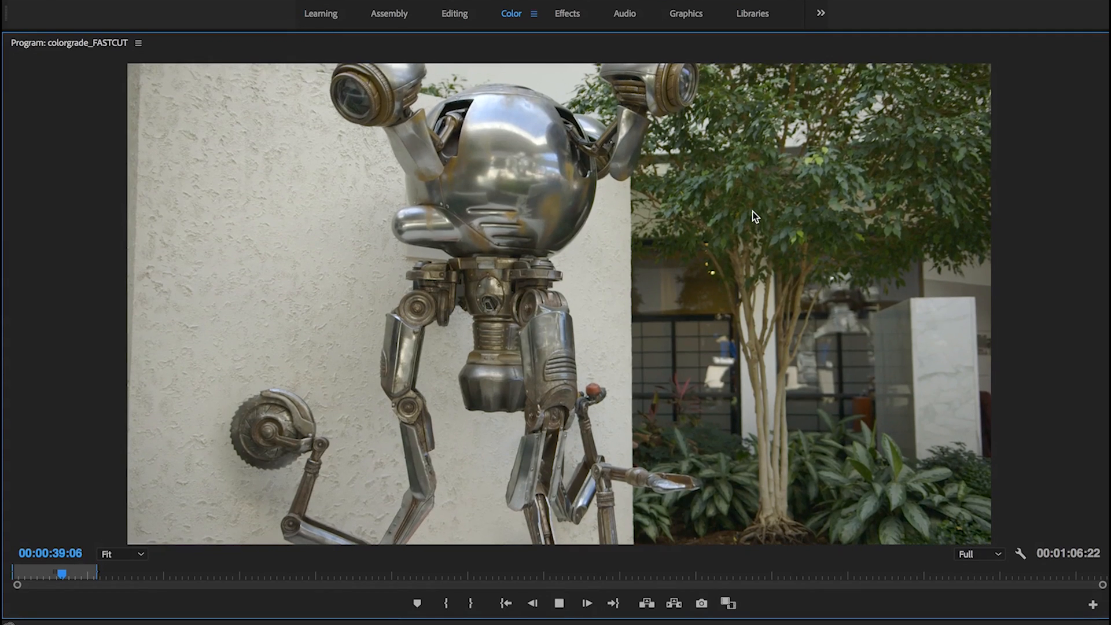
key("space")
key("grave")
Set the Levels (RGB) White Input Level to about 192 and the (RGB) Gamma to 130
left_click_drag(994, 350, 991, 349)
left_click_drag(1002, 397, 1006, 397)
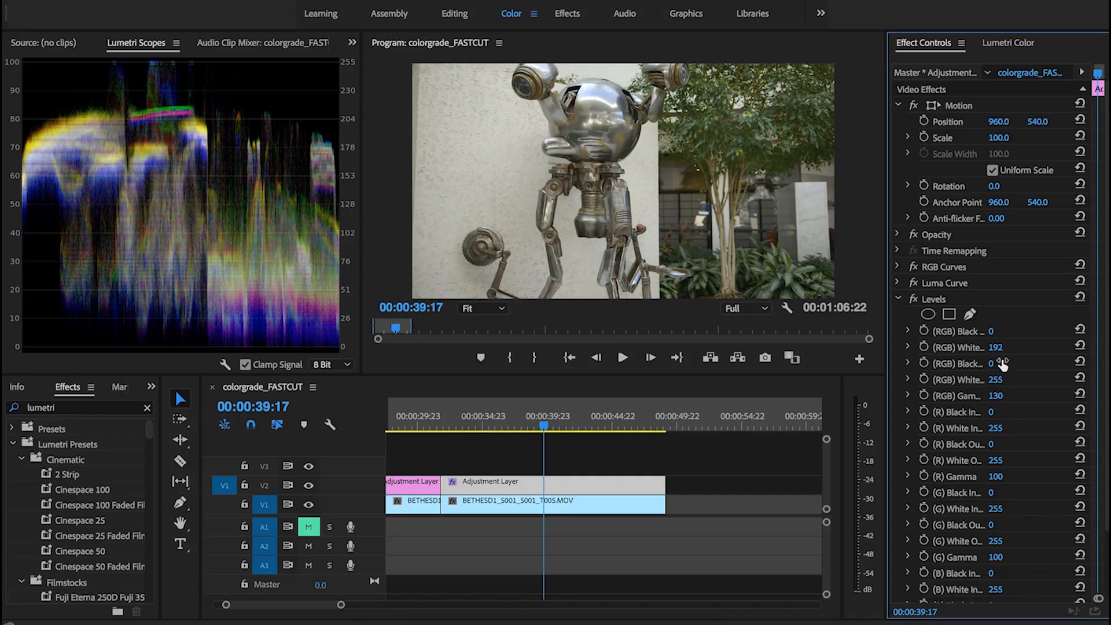
left_click_drag(995, 348, 993, 347)
left_click(899, 299)
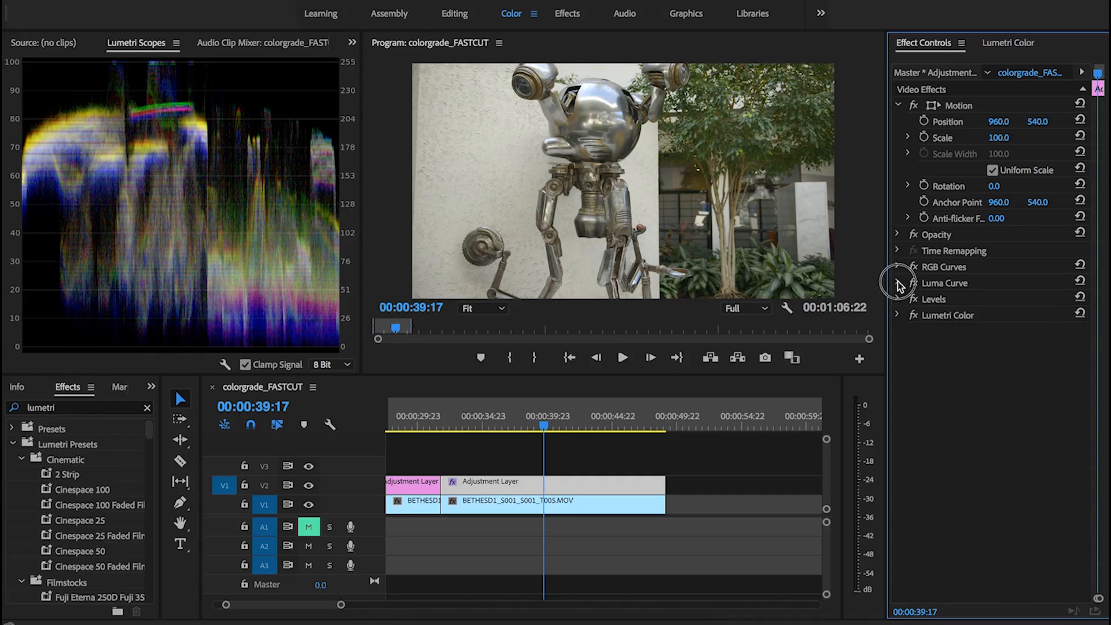
Fine-tune the Master curve's black point in RGB Curves and check the statue frame in the enlarged program monitor
left_click(897, 283)
left_click(898, 266)
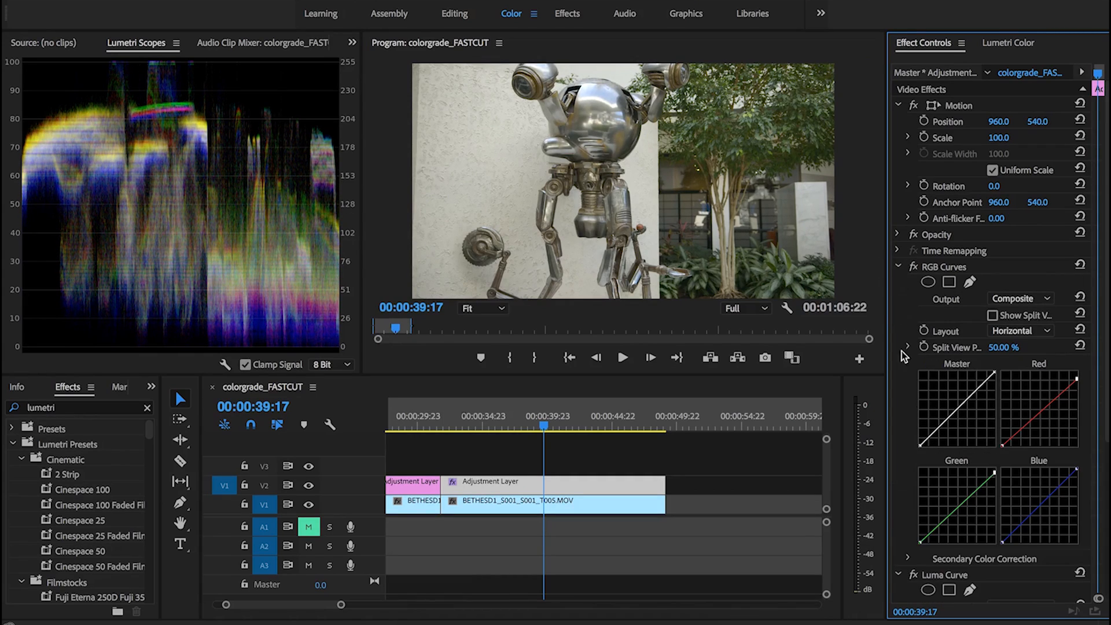
left_click_drag(922, 446, 920, 447)
left_click(702, 166)
key("grave")
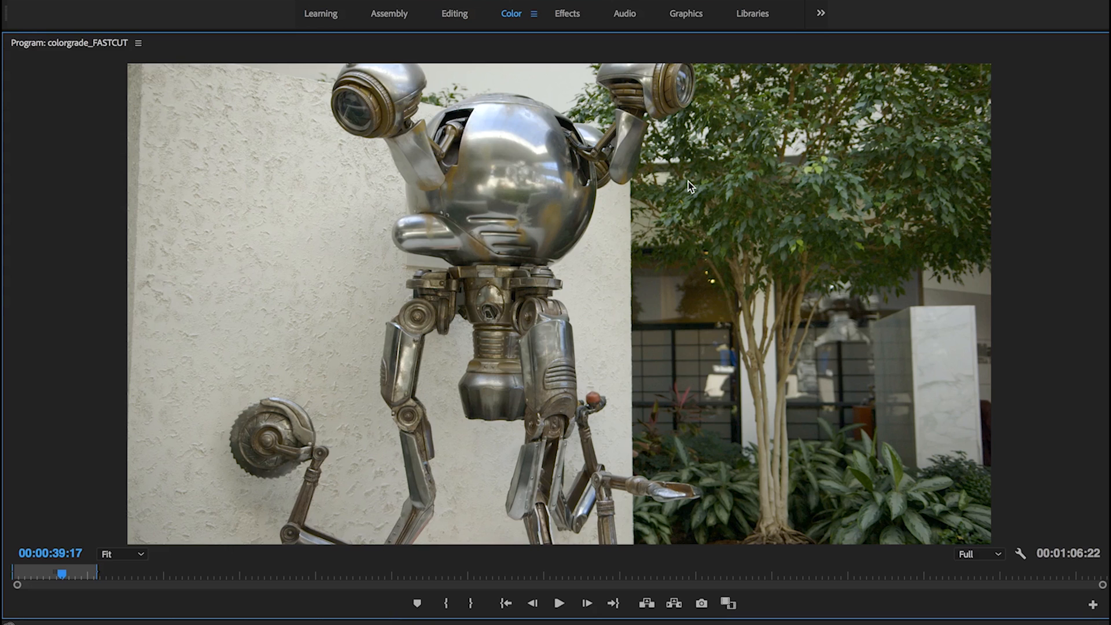
key("grave")
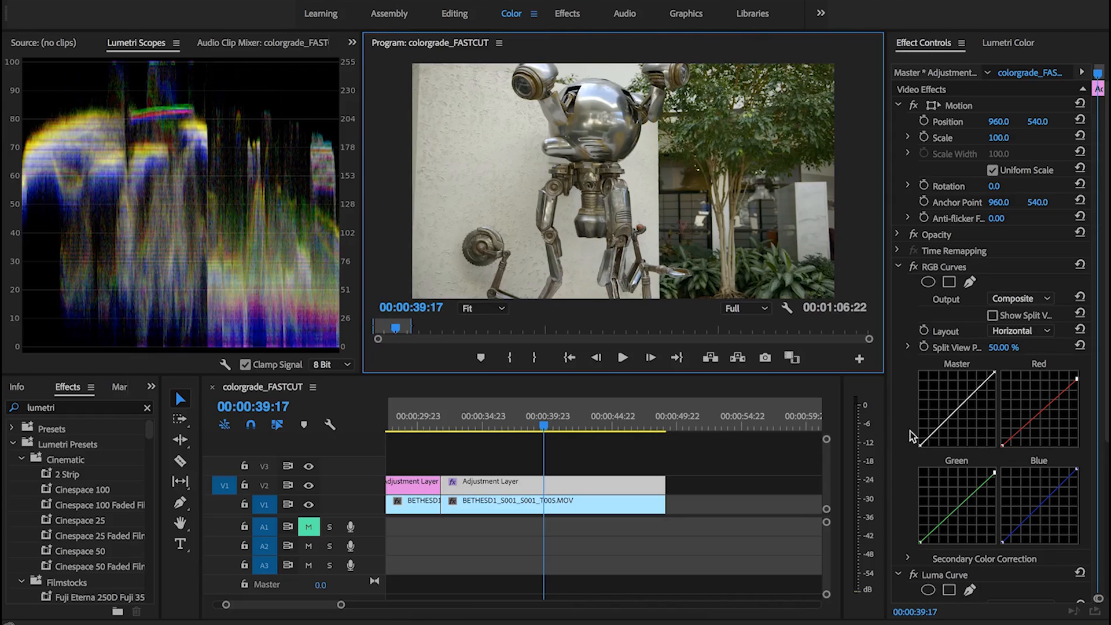
left_click(899, 266)
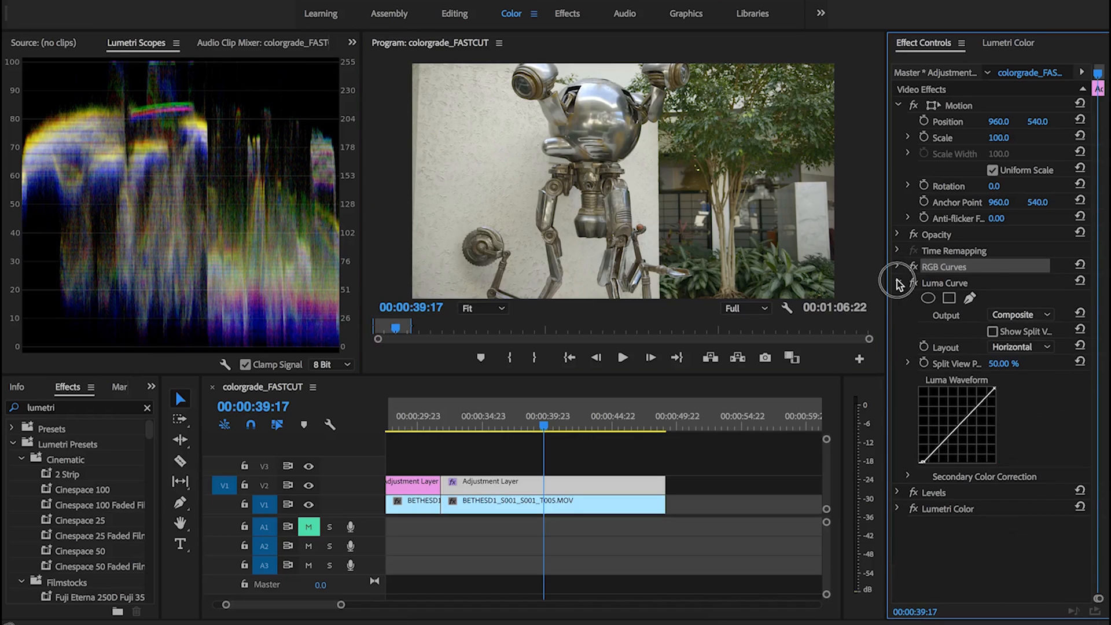
Play the robot statue clip to 00:00:44:11 in the enlarged program monitor to review its grade
key("grave")
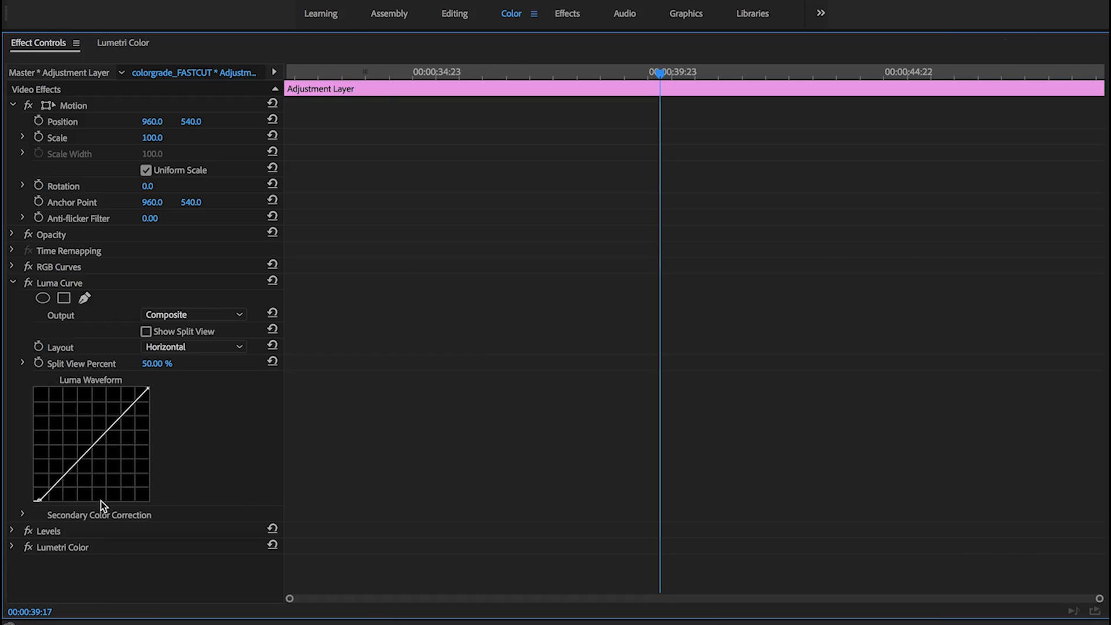
key("grave")
key("grave")
key("space")
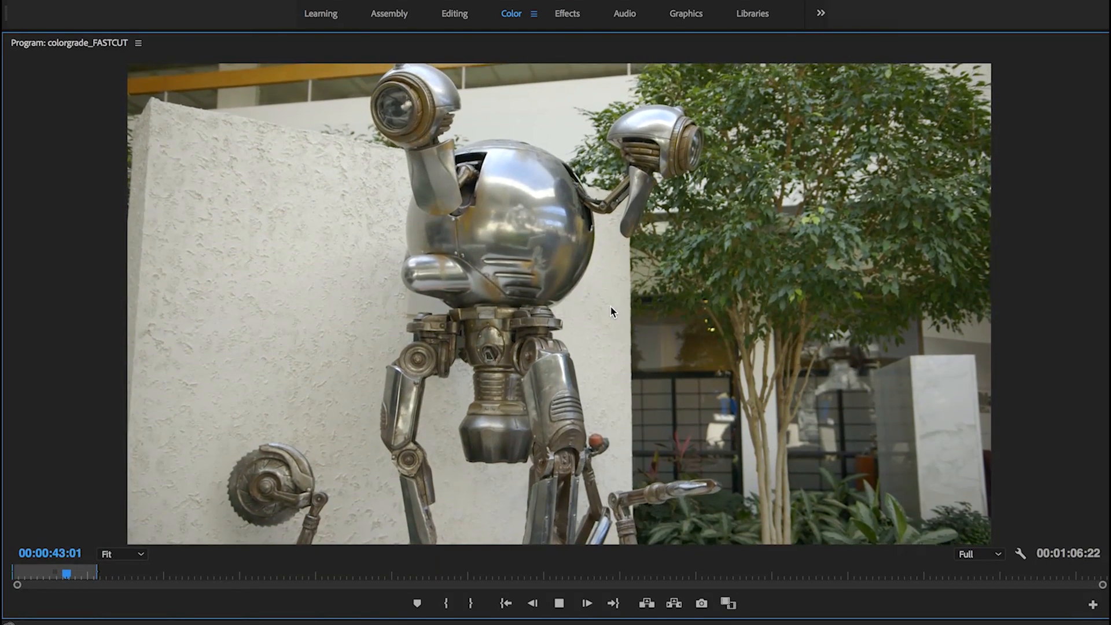
key("space")
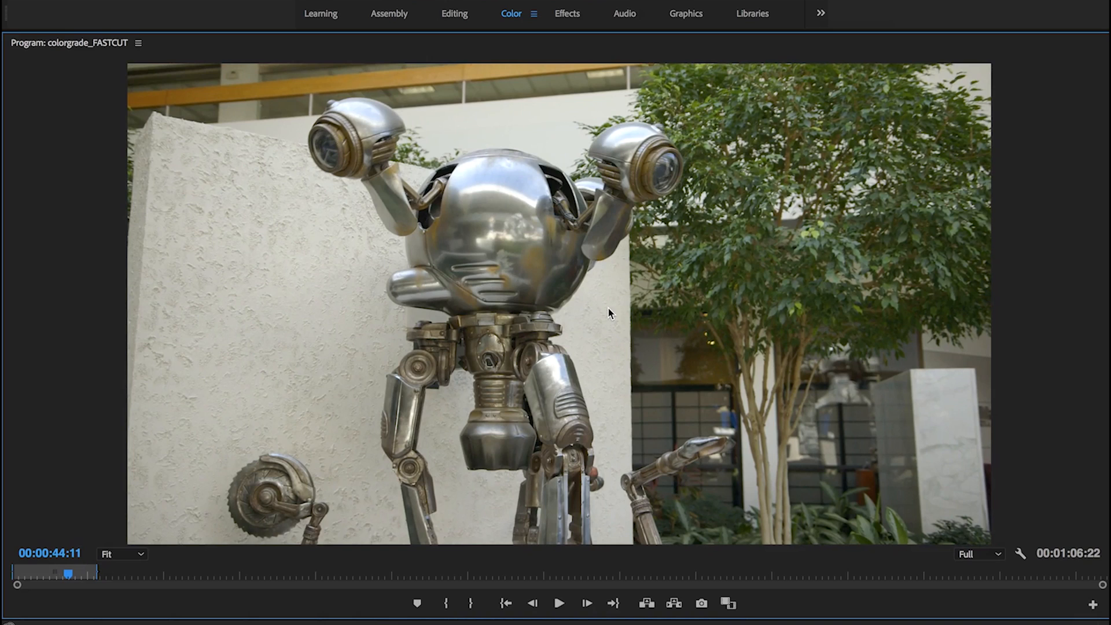
key("grave")
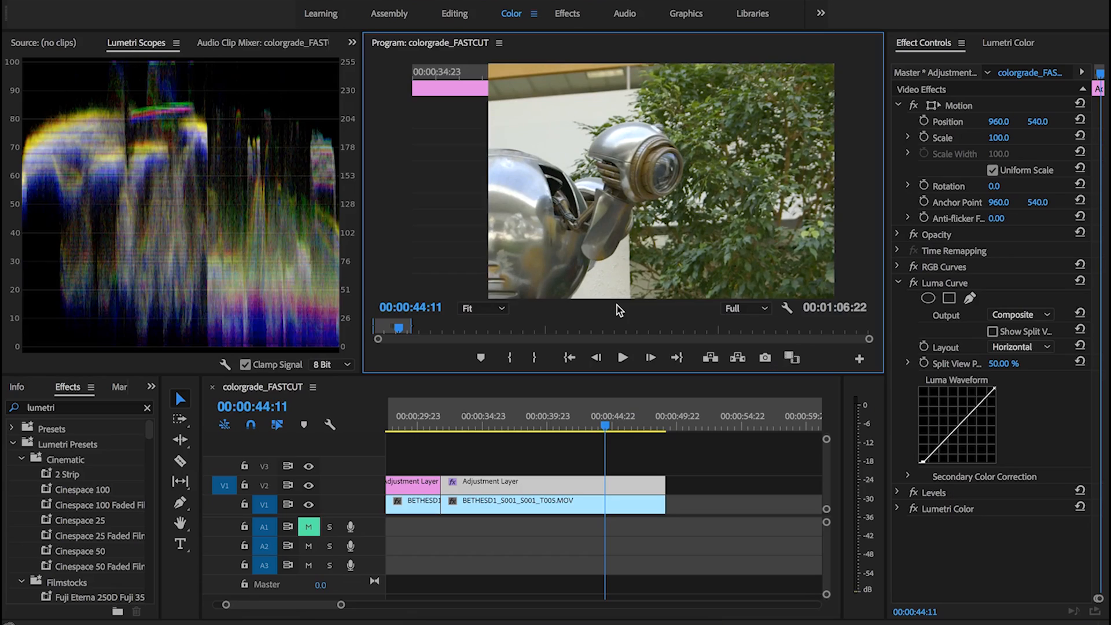
At 00:00:42:15 in the robot statue clip, set the Levels (RGB) Black Input Level to 2
mouse_move(590, 422)
left_mouse_down()
mouse_move(573, 427)
mouse_move(585, 433)
left_mouse_up()
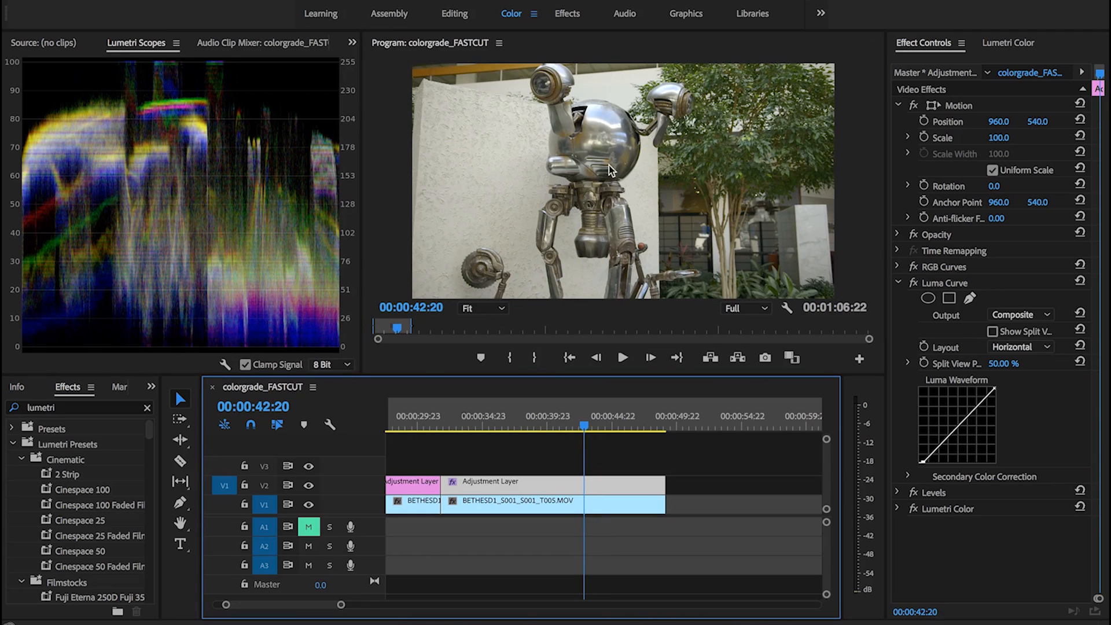
left_click(582, 406)
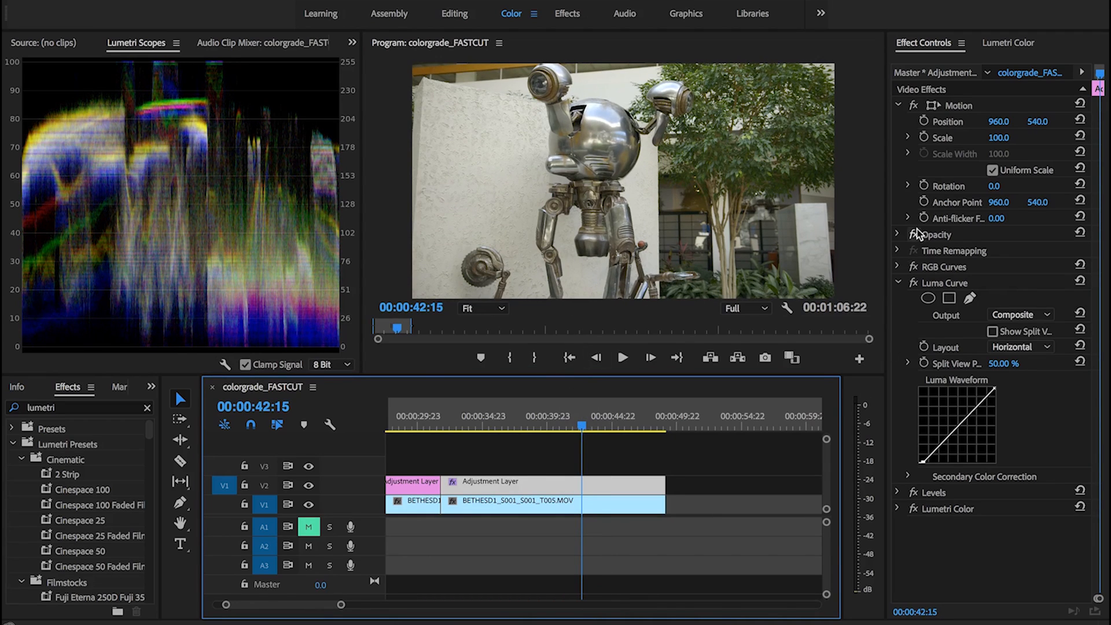
left_click(899, 281)
left_click(899, 299)
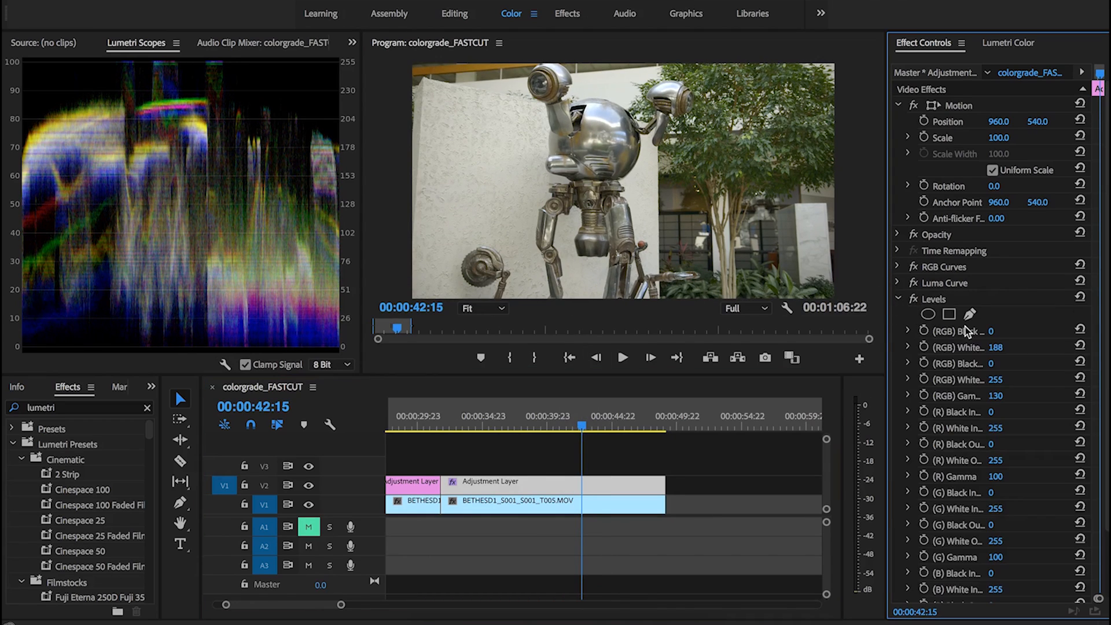
left_click(993, 332)
key("Return")
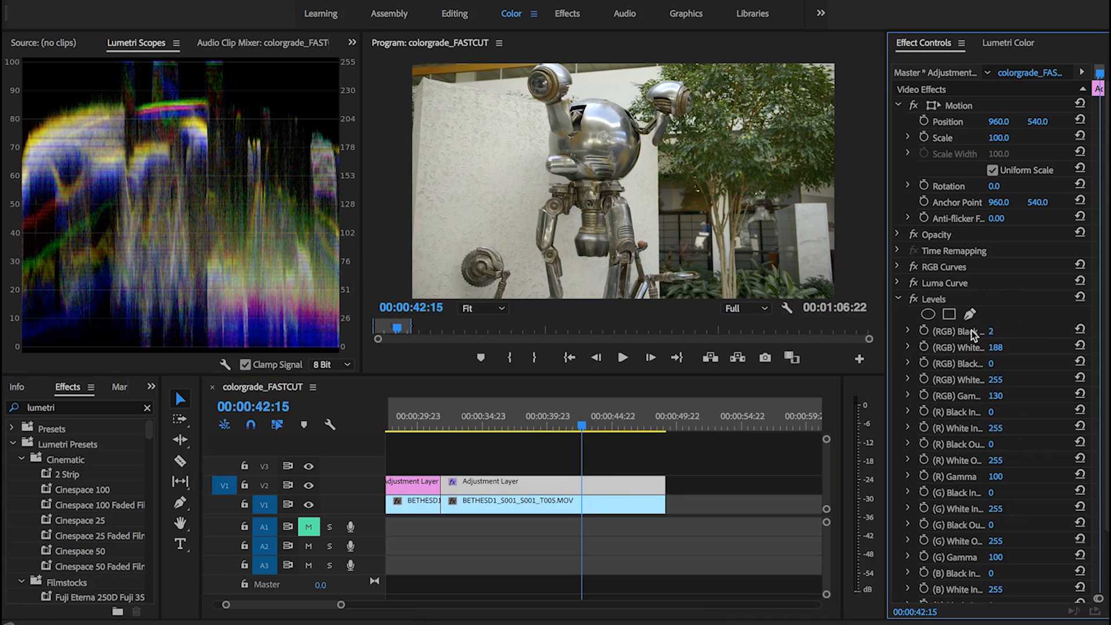
Widen the Effect Controls panel slightly to give the Levels parameters more room
left_click_drag(885, 354, 794, 354)
left_click_drag(993, 354, 1049, 351)
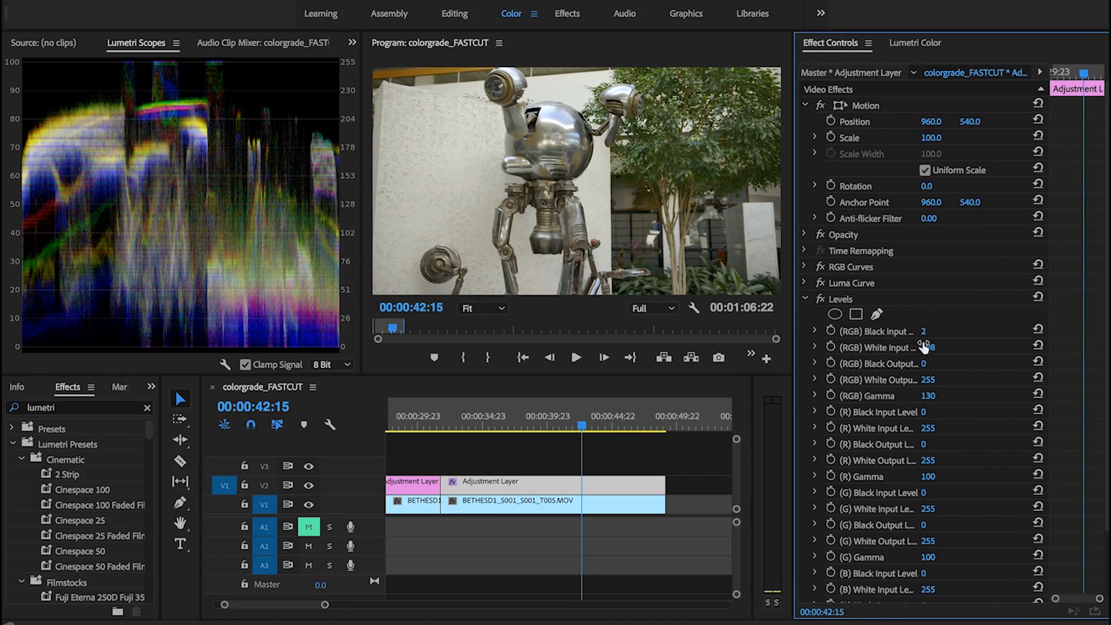
left_click_drag(794, 343, 852, 350)
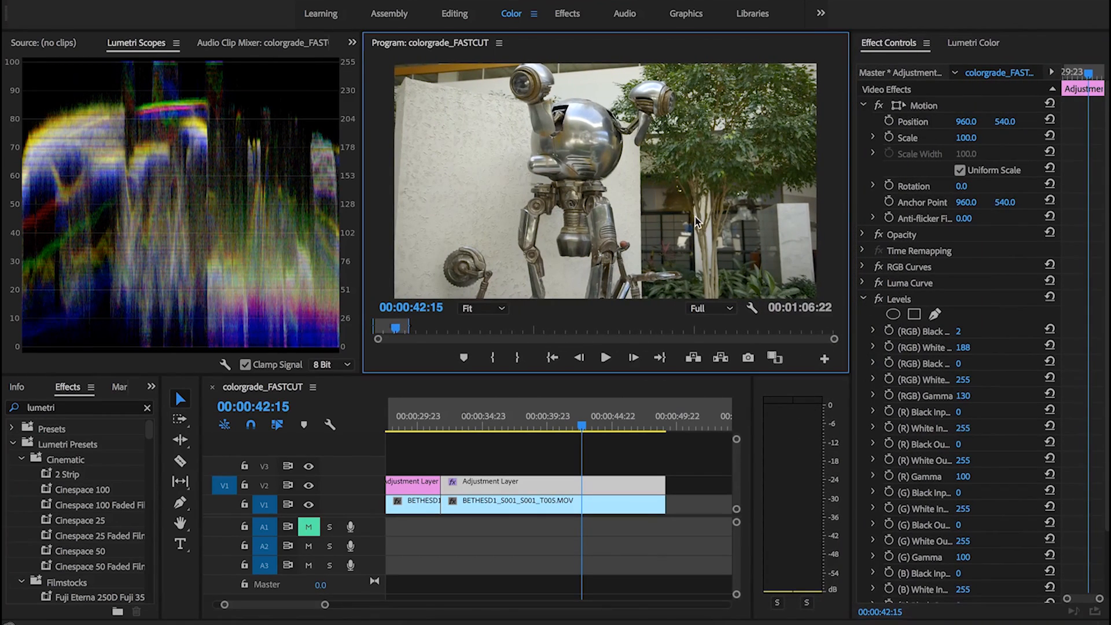
Play the statue clip from 00:00:42:15 to 00:00:45:15 in the enlarged program monitor to review the Levels change
key("grave")
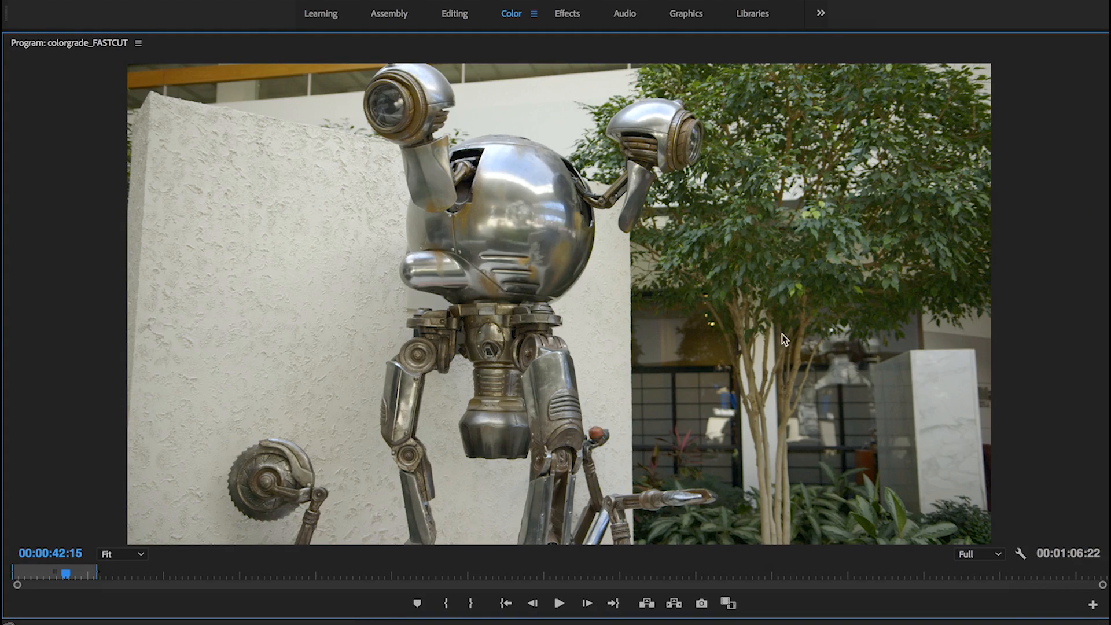
key("space")
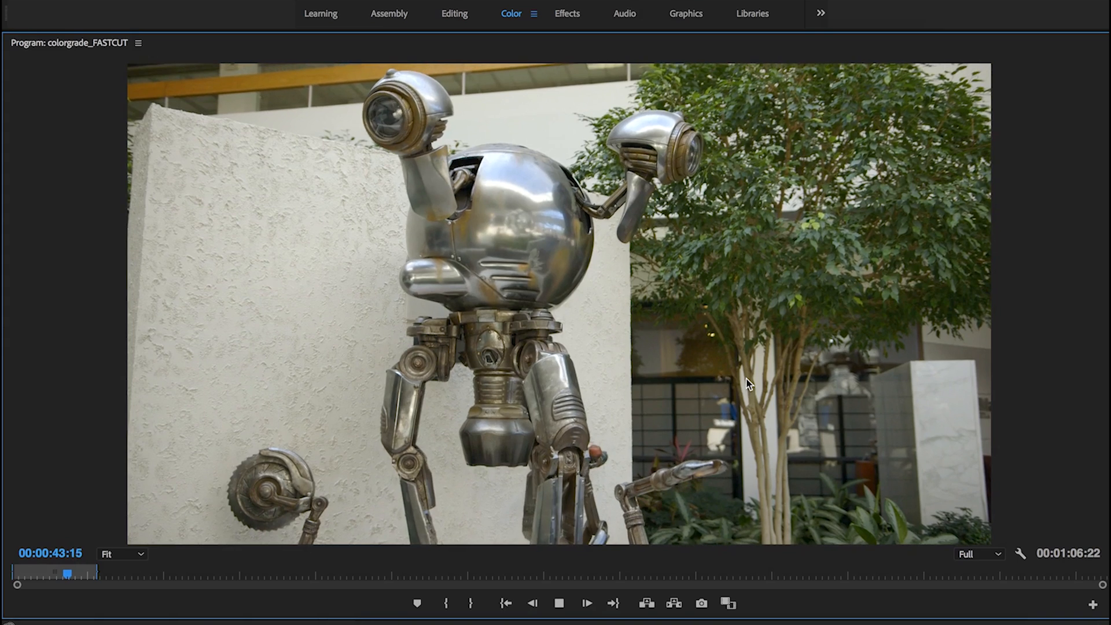
key("space")
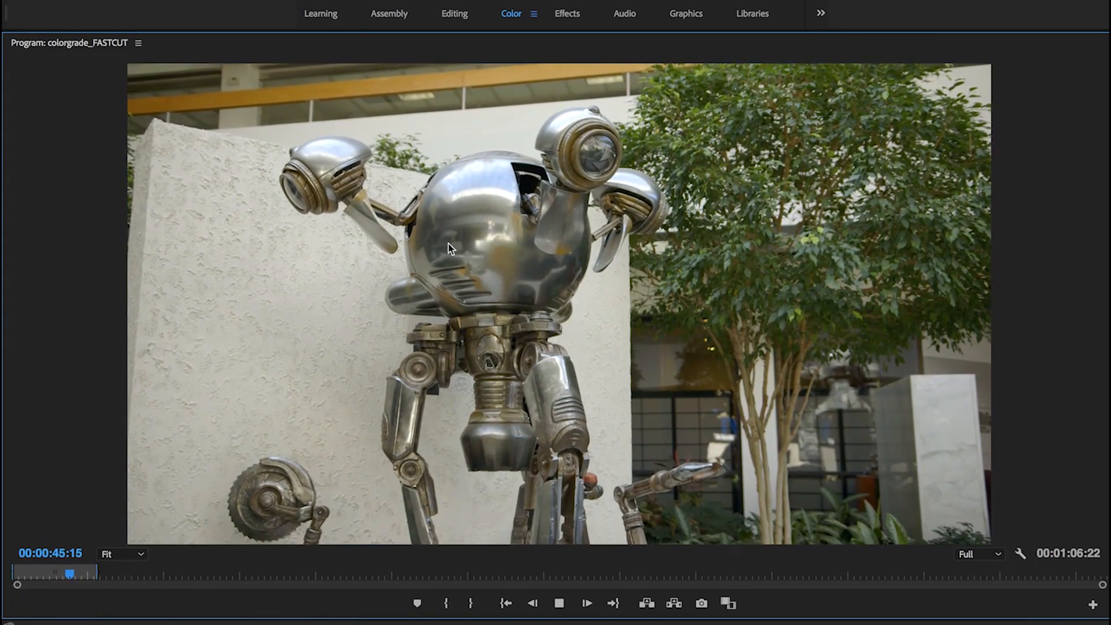
key("grave")
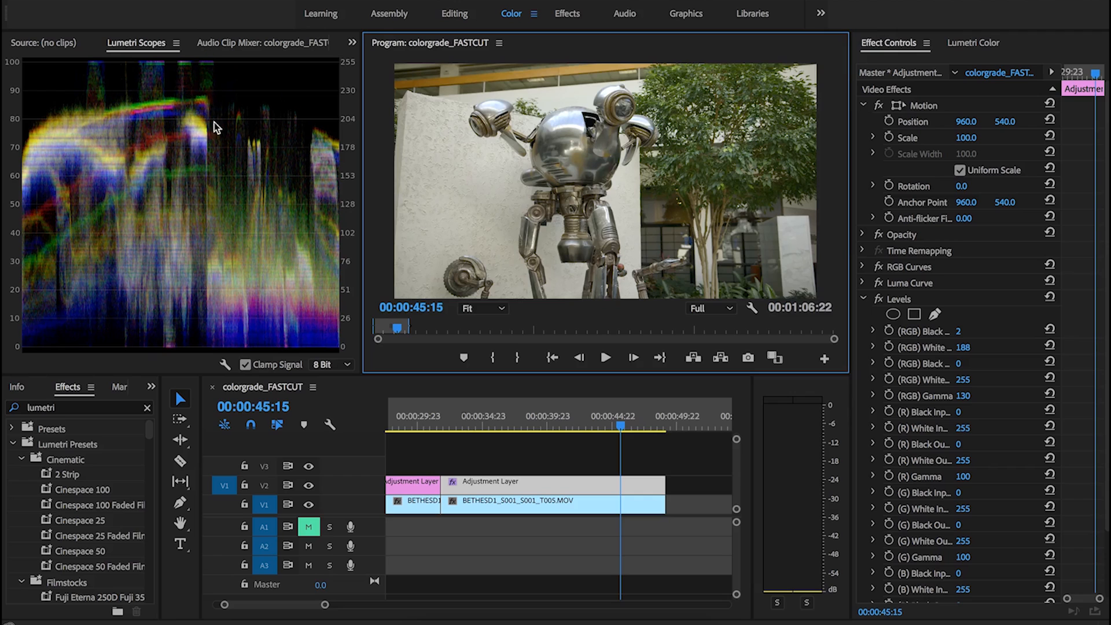
Play an earlier part of the statue clip up to 00:00:41:22 in the enlarged program monitor and save the project
left_click_drag(625, 428, 523, 426)
left_click(572, 162)
key("grave")
key("space")
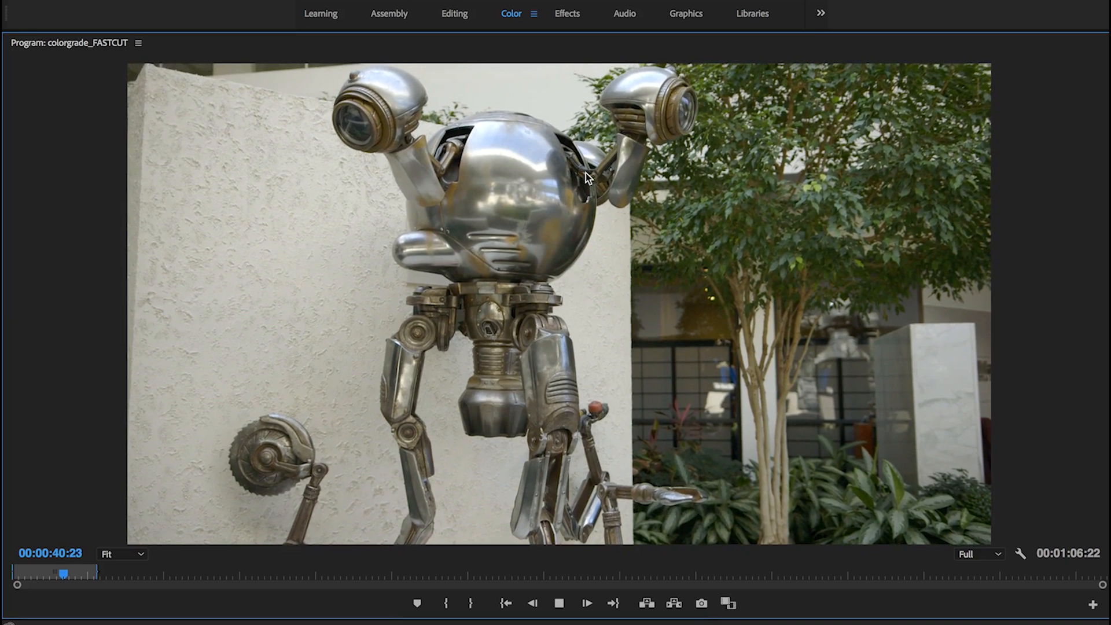
key("space")
key("ctrl+s")
key("grave")
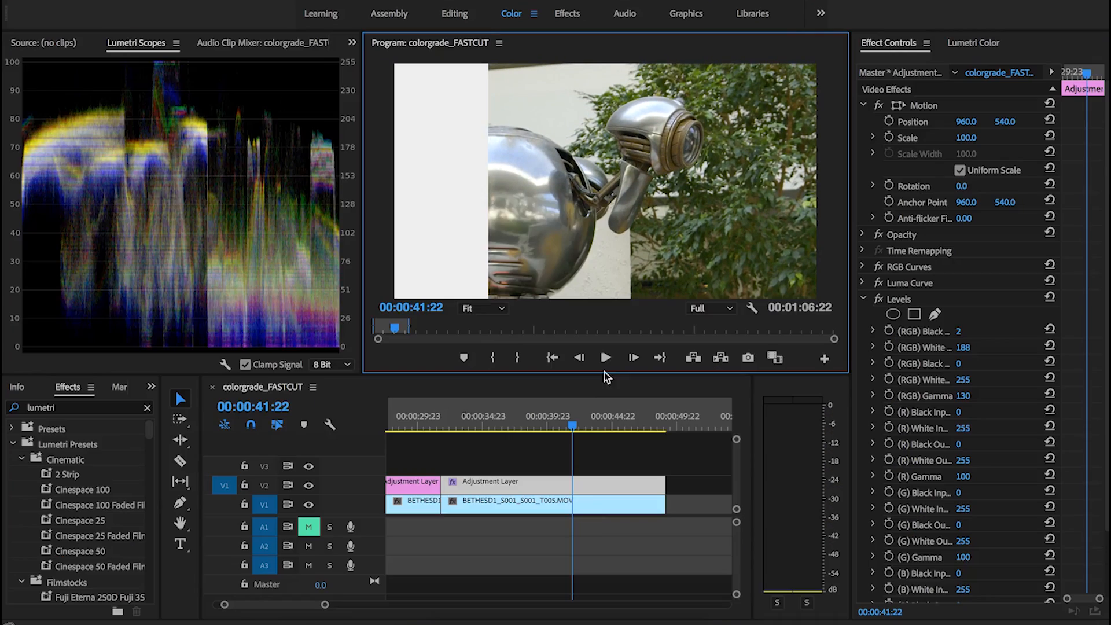
Lower the Green curve's white point slightly in the statue adjustment layer's RGB Curves
left_click(863, 299)
left_click(863, 266)
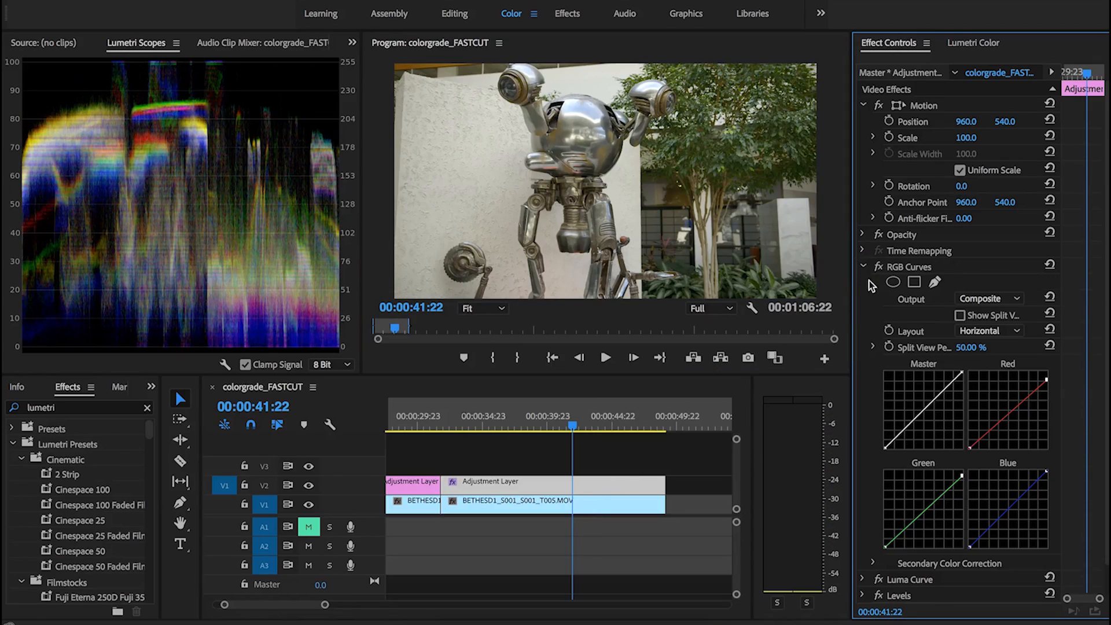
left_click_drag(961, 477, 963, 477)
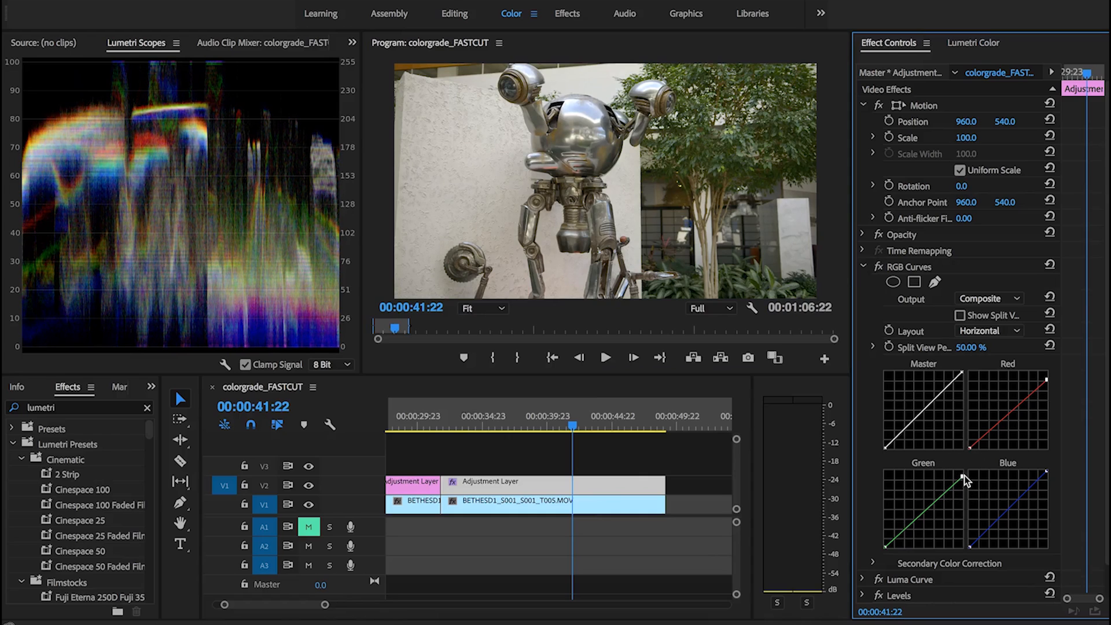
Play the statue clip from 00:00:41:22 to 00:00:42:16 in the enlarged program monitor and save the project
key("grave")
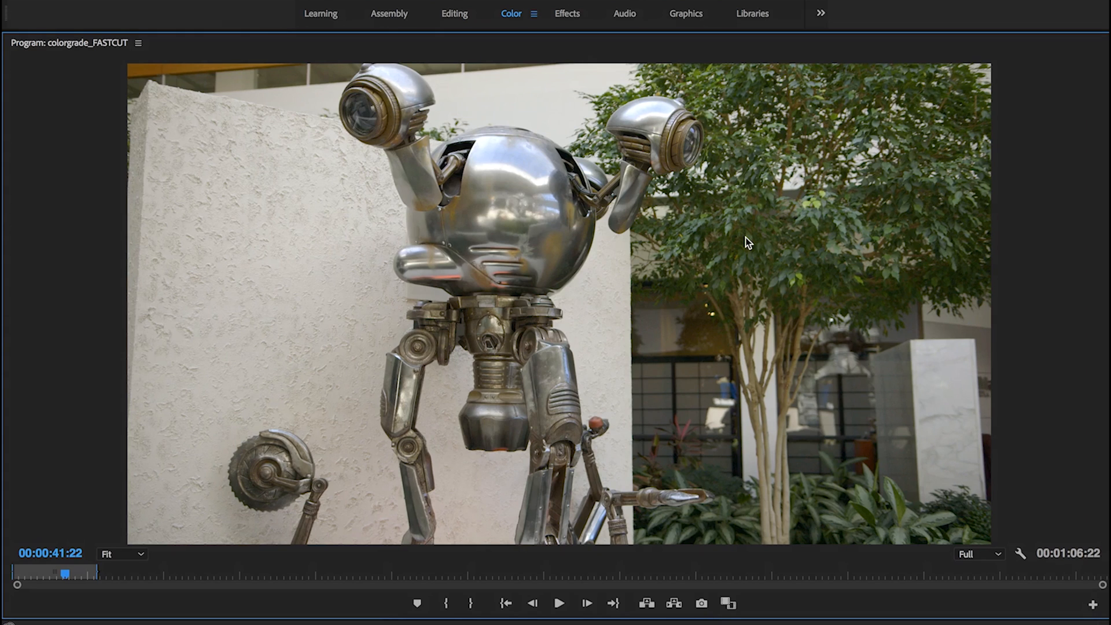
key("space")
key("super+s")
left_click(751, 283)
key("grave")
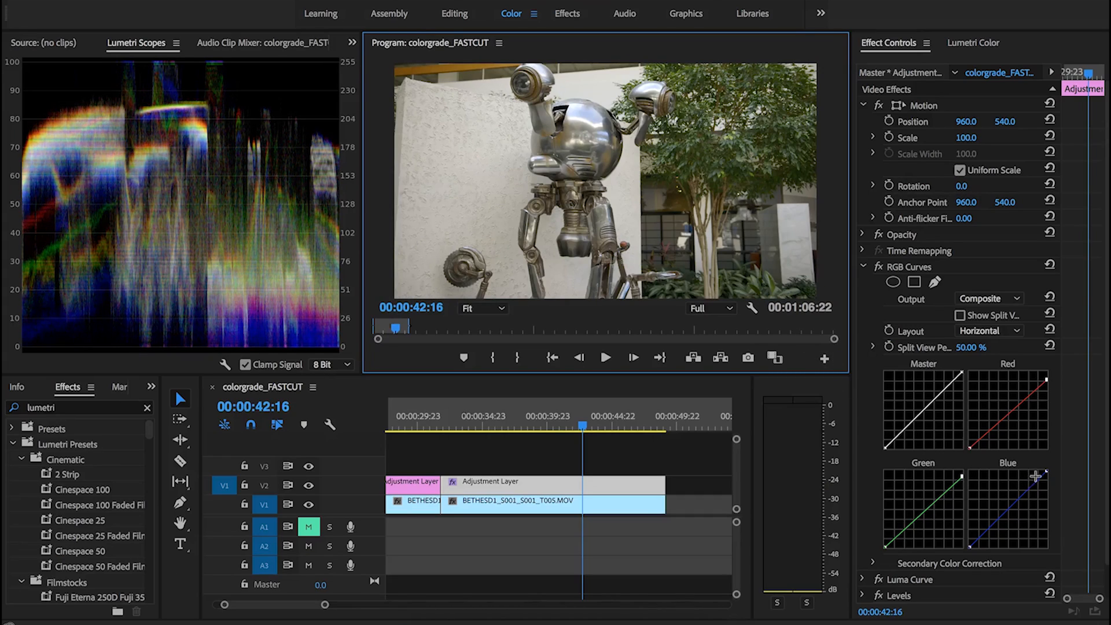
Lower the Green and Red curves' white points in RGB Curves and set the Levels (RGB) White Input Level to about 179
left_click_drag(964, 476, 965, 478)
left_click_drag(1049, 380, 1050, 383)
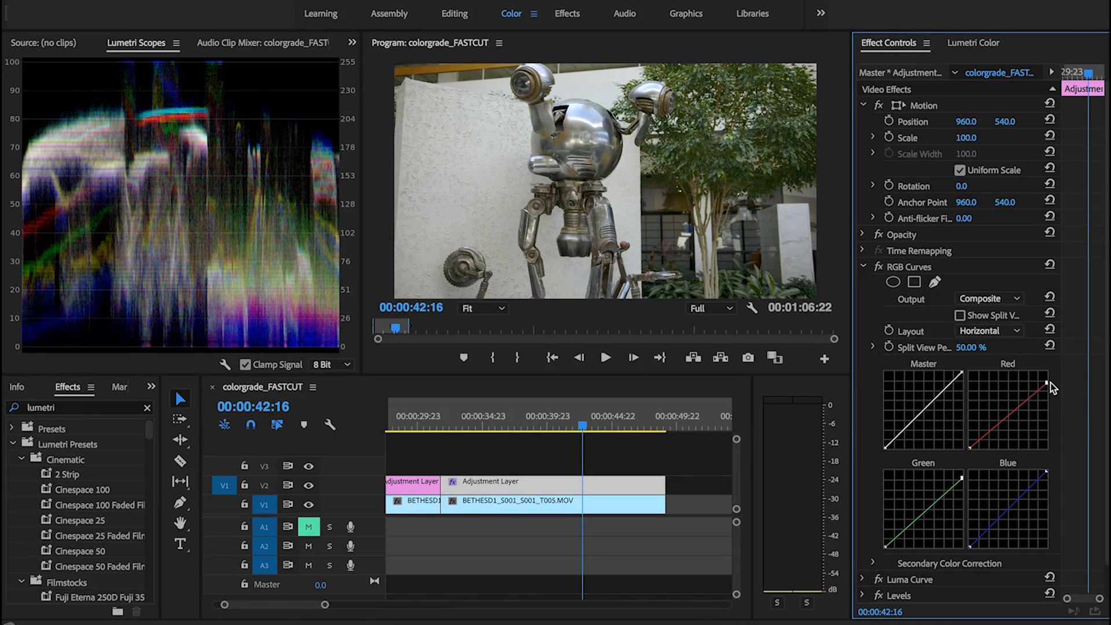
left_click(864, 267)
left_click(863, 298)
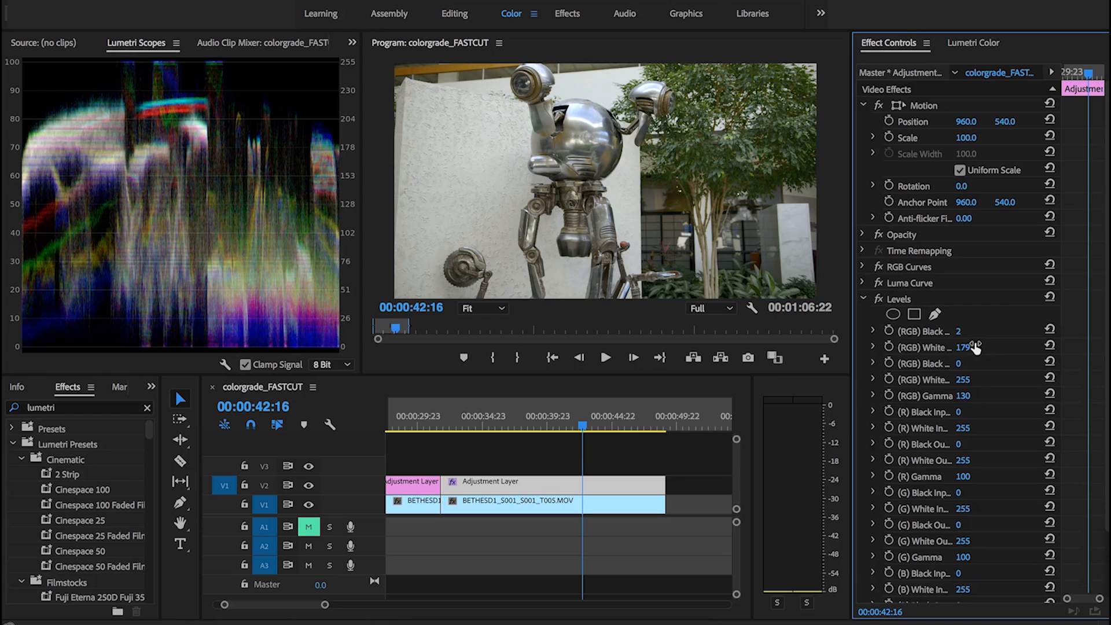
Play the statue clip from 00:00:42:16 to 00:00:46:01 in the enlarged program monitor and save the project
key("grave")
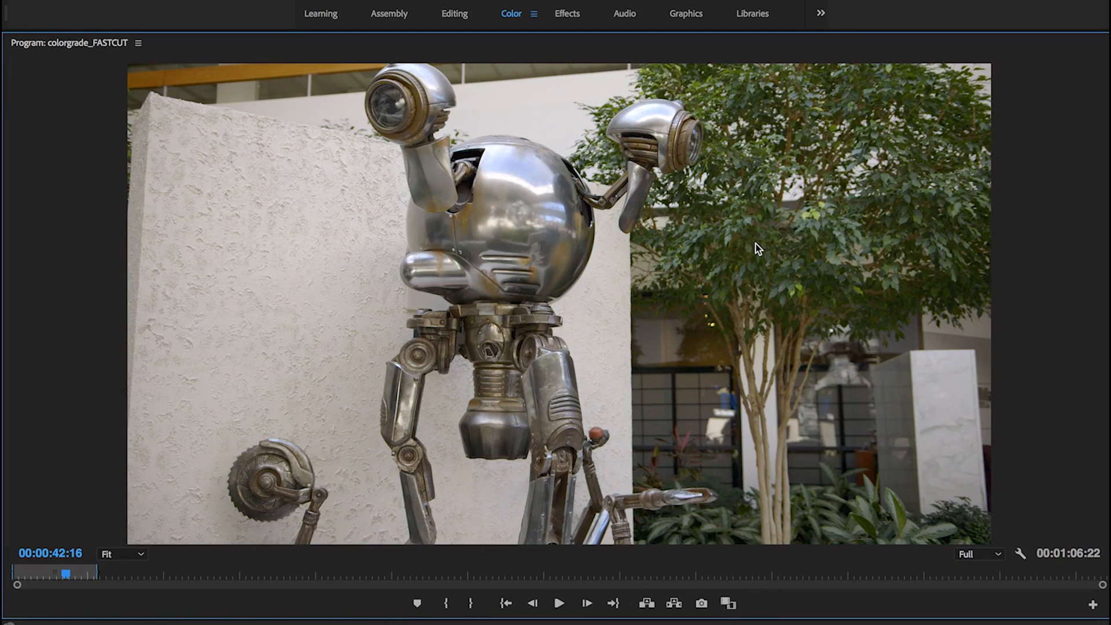
key("space")
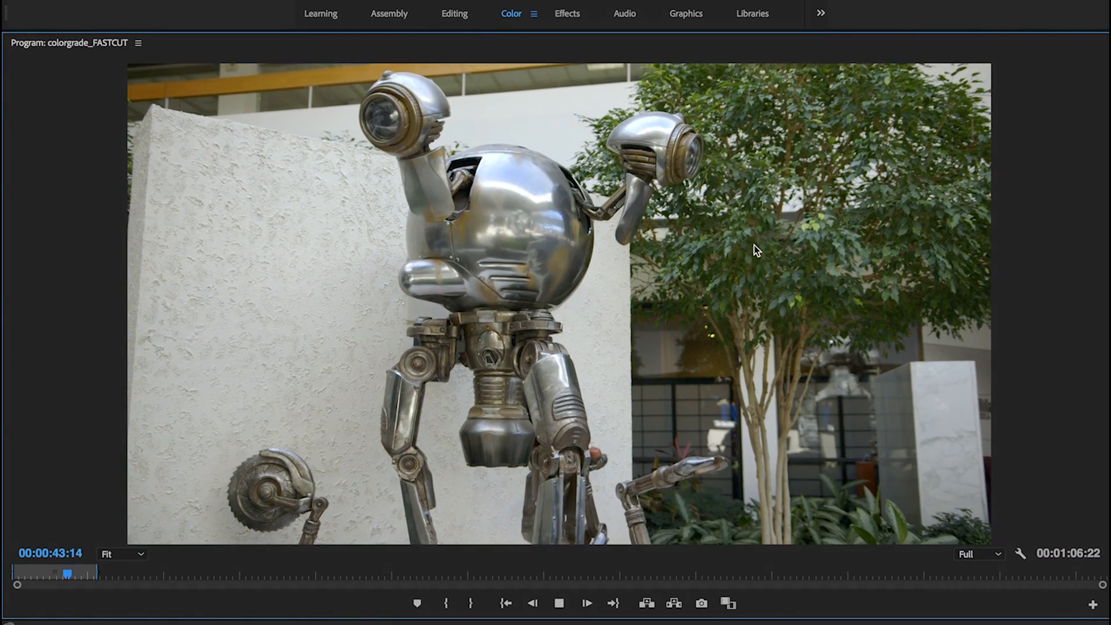
key("ctrl+s")
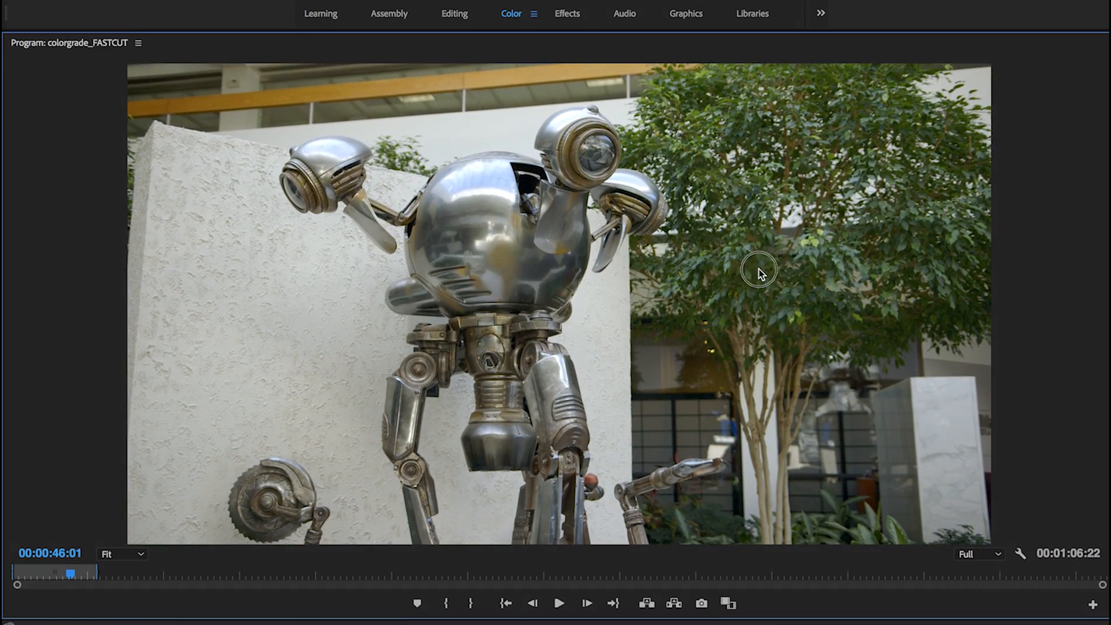
key("grave")
key("ctrl+s")
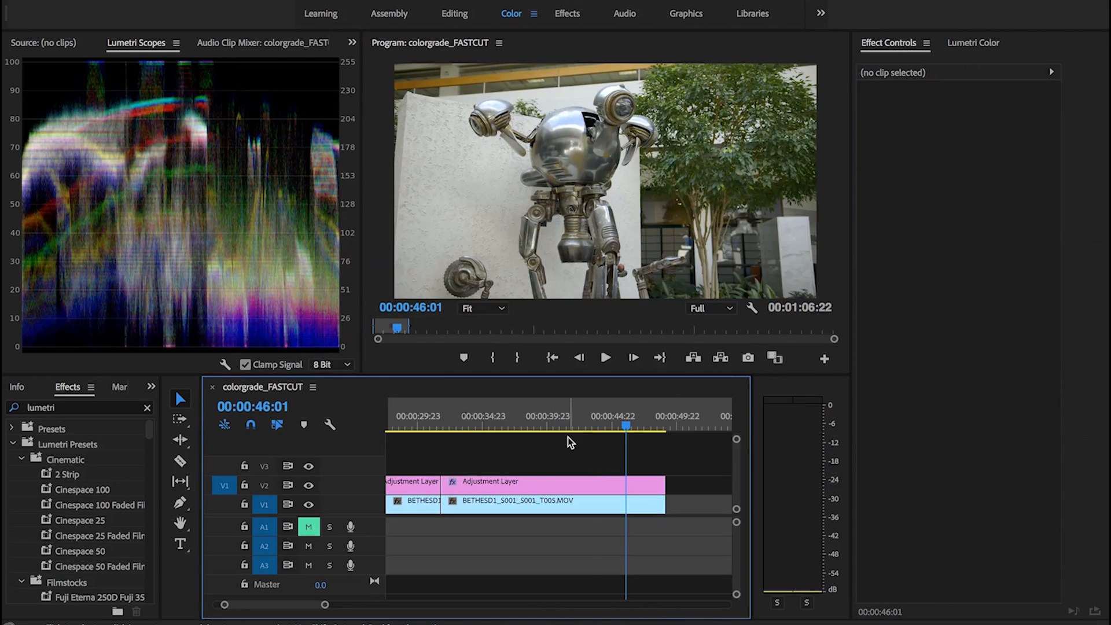
Return to the first interview clip at 00:00:05:18 and play it to 00:00:08:18 in the enlarged program monitor
key("minus")
key("minus")
key("minus")
key("minus")
left_click(392, 428)
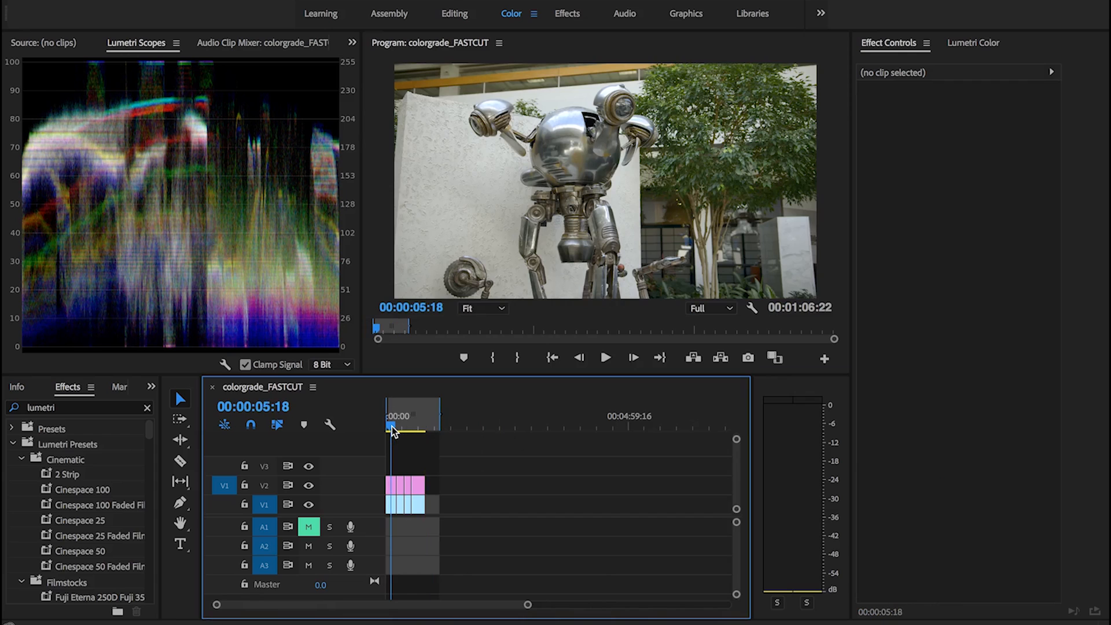
key("equals")
key("equals")
key("equals")
key("equals")
left_click(569, 201)
key("grave")
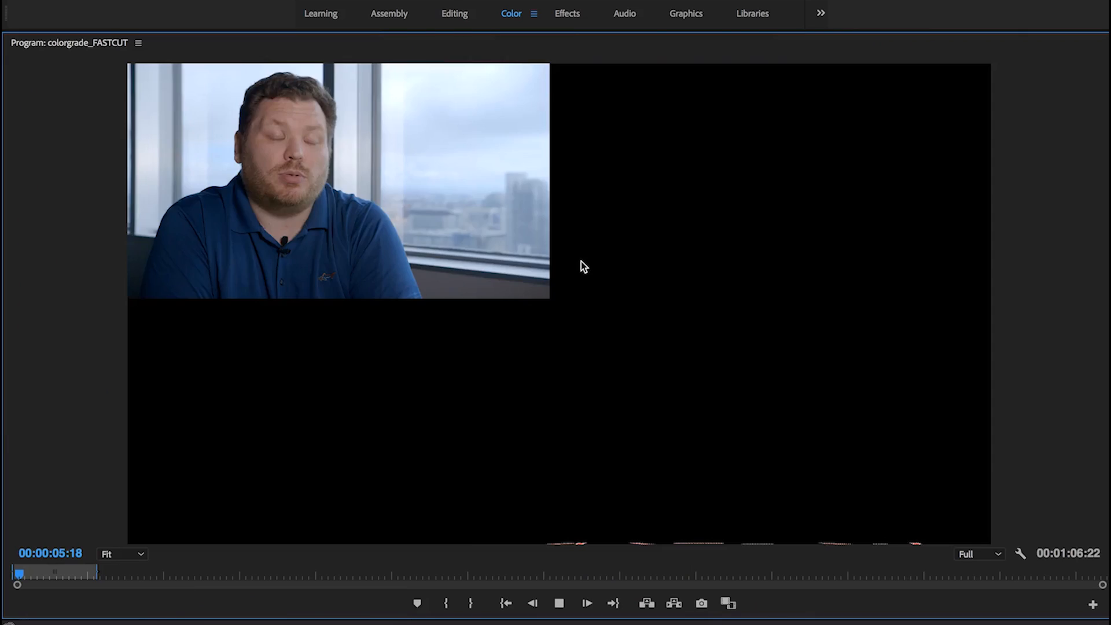
key("space")
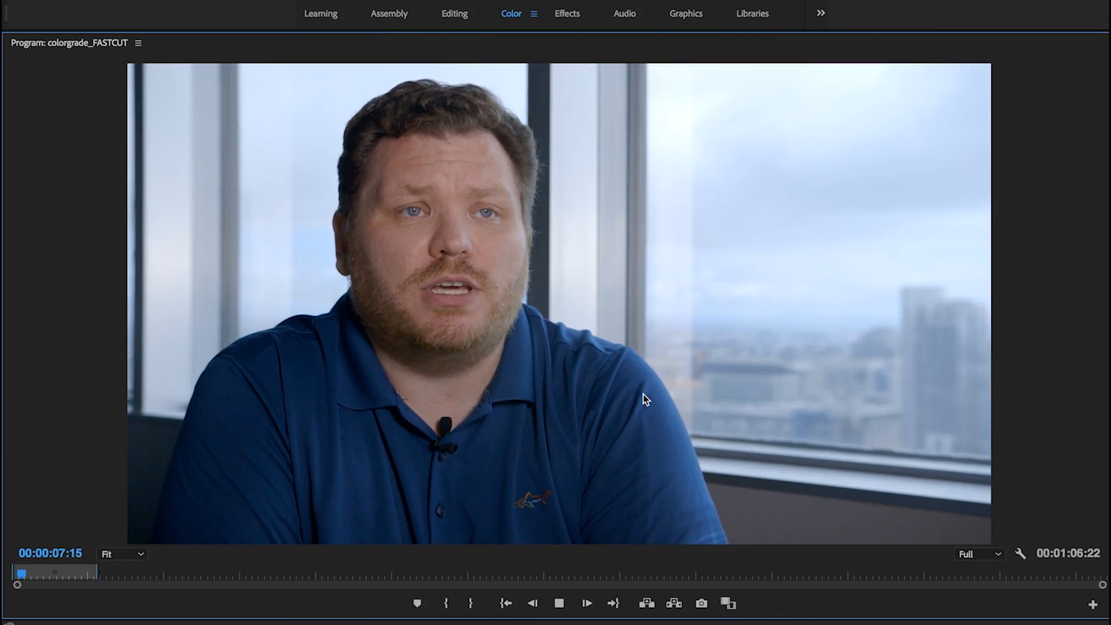
key("space")
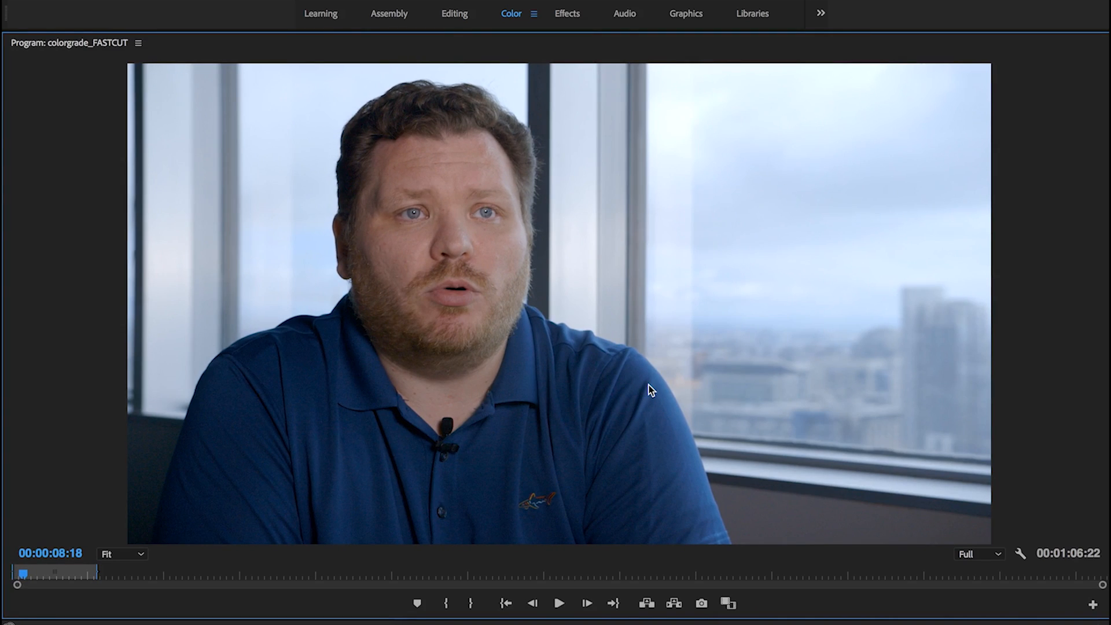
Set the Levels (RGB) Gamma of the first interview's adjustment layer to 149 and play to 00:00:09:20 in the enlarged monitor
key("grave")
left_click(648, 486)
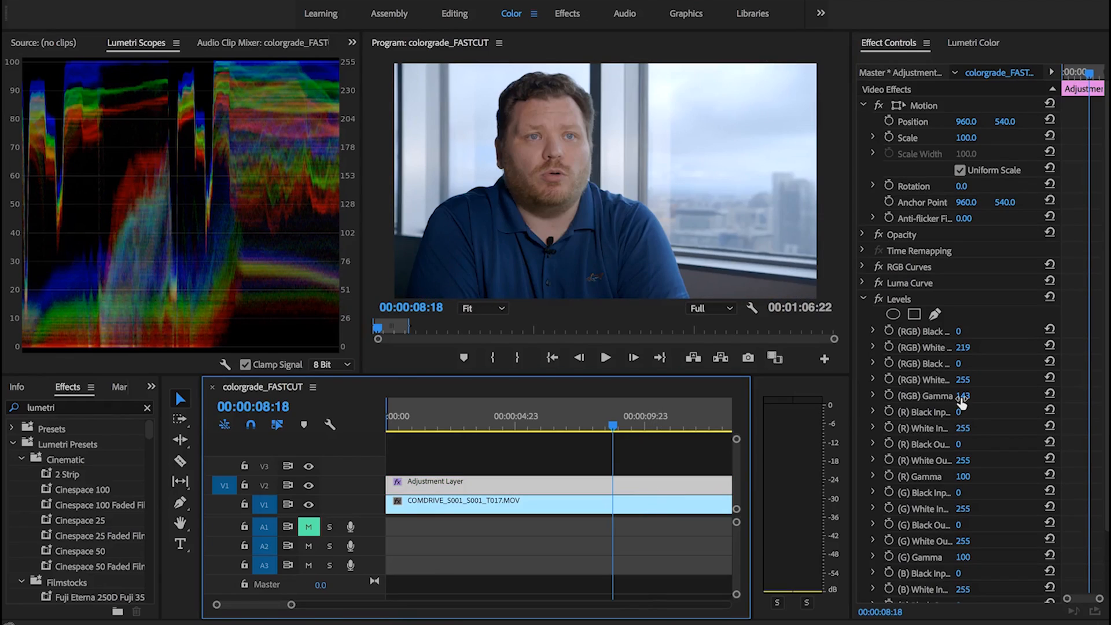
key("grave")
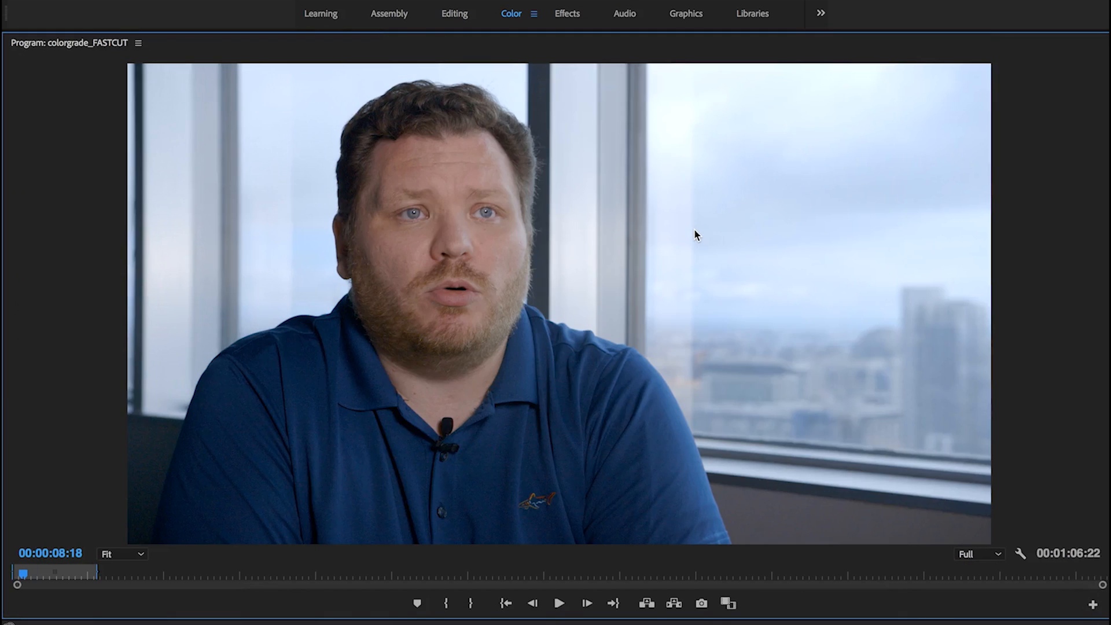
key("space")
key("space")
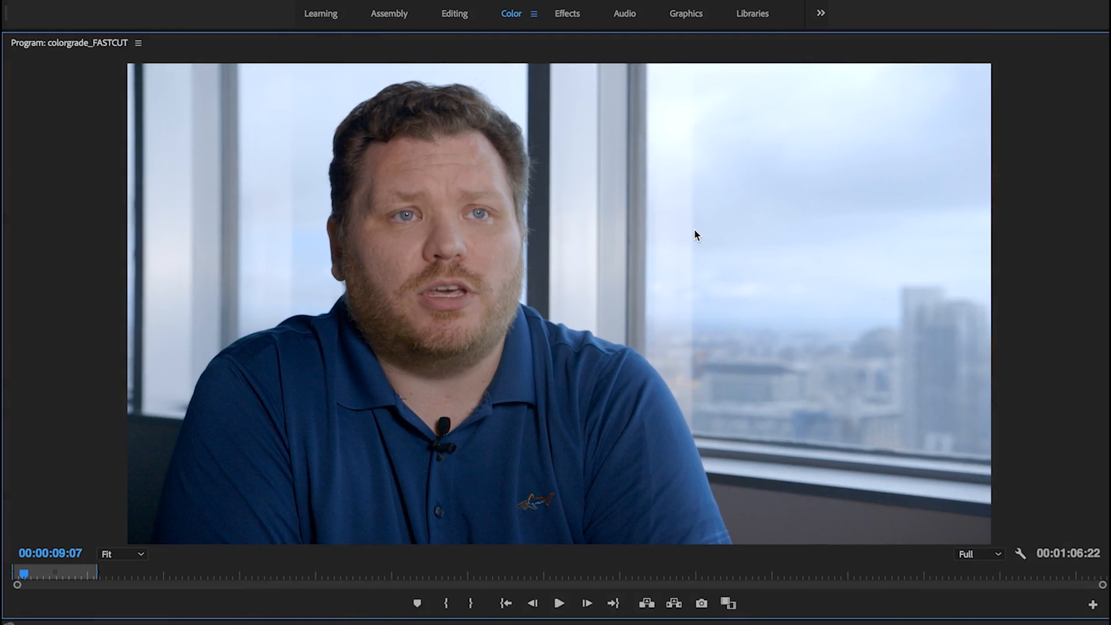
key("space")
key("space")
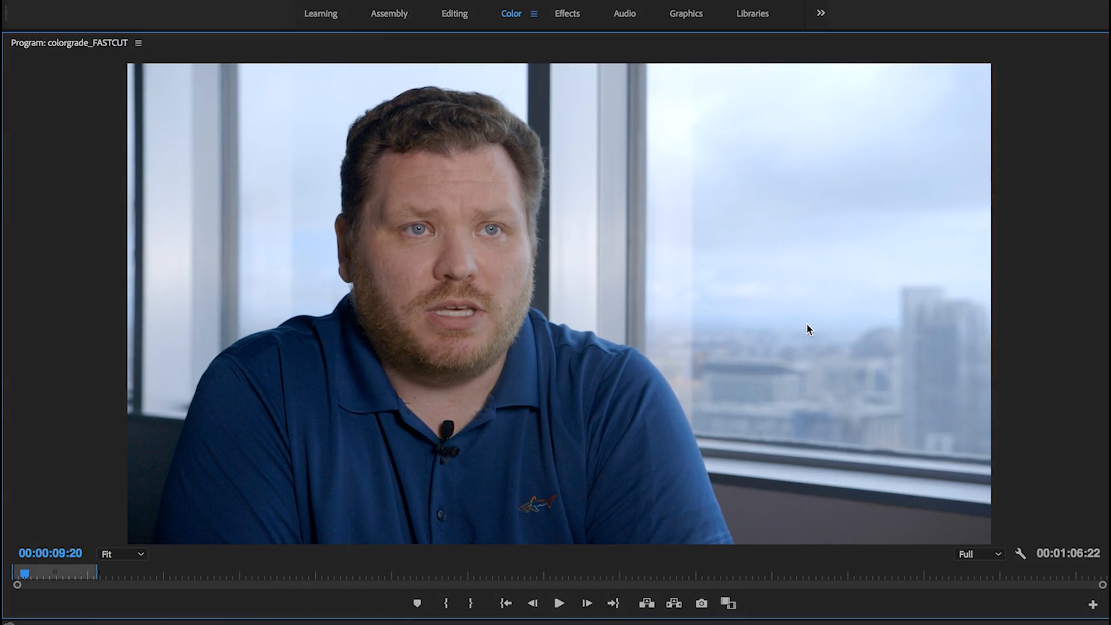
Fine-tune the Master curve's black point in the first interview's RGB Curves and check the frame in the enlarged program monitor
key("grave")
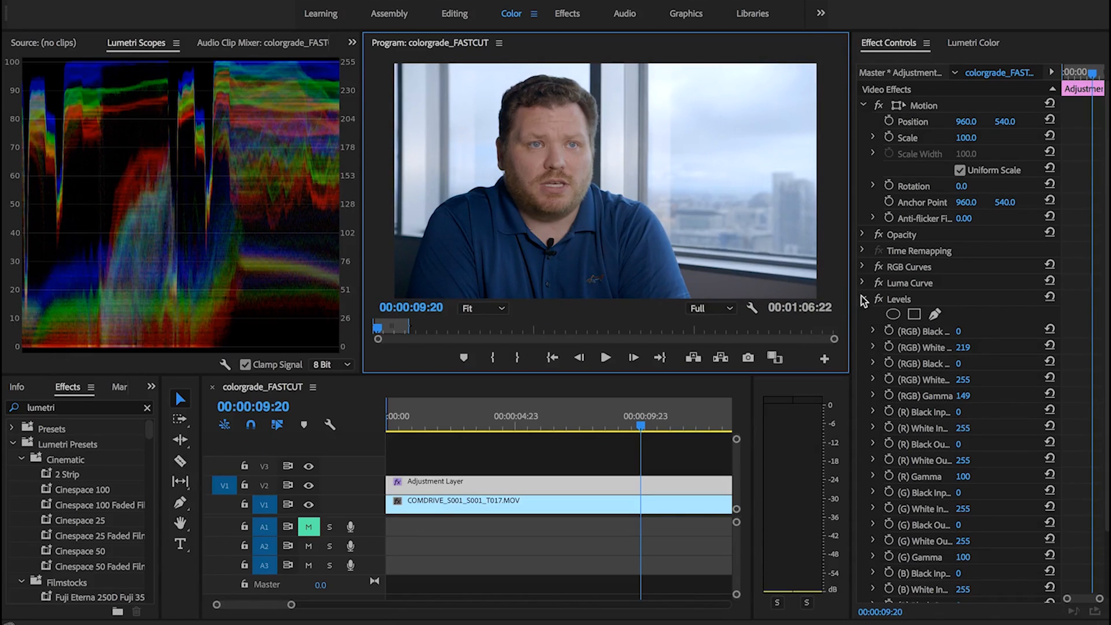
left_click(862, 267)
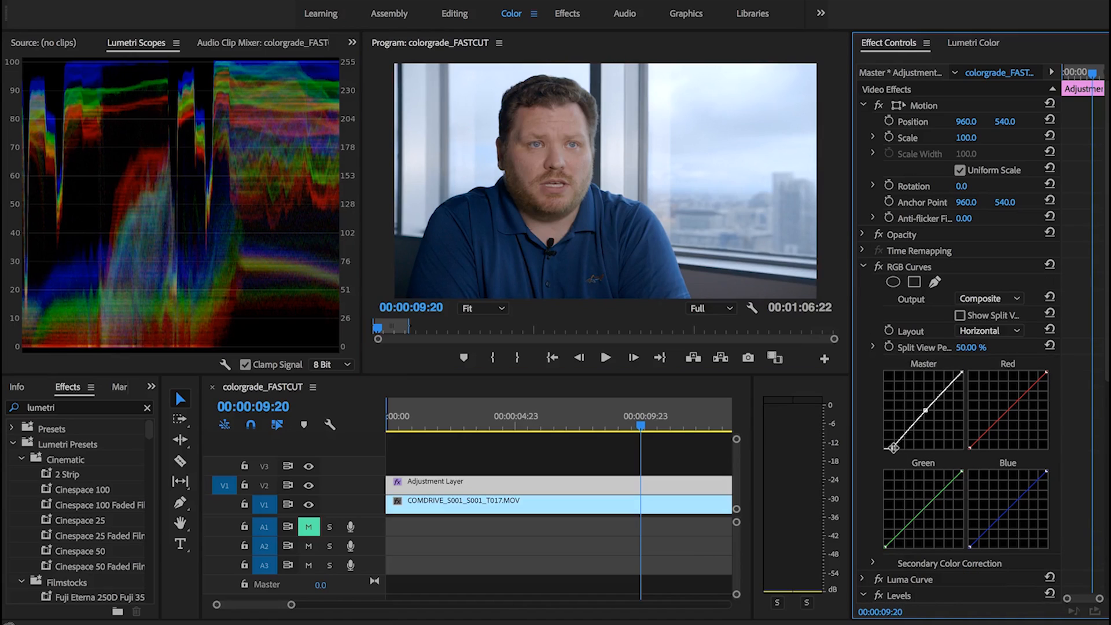
left_click_drag(892, 449, 891, 449)
key("grave")
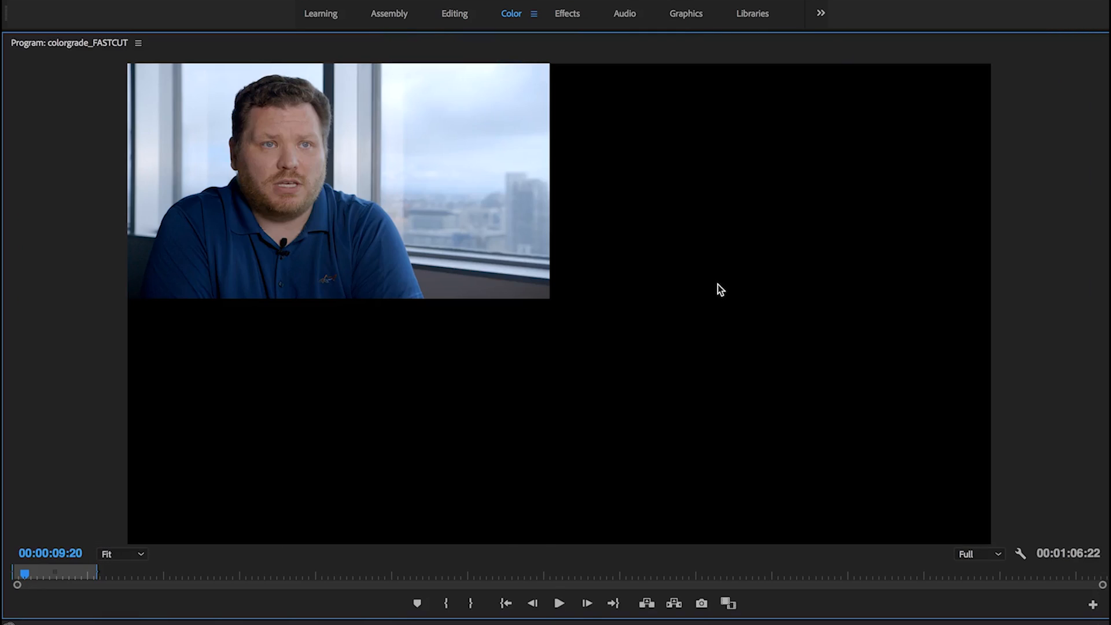
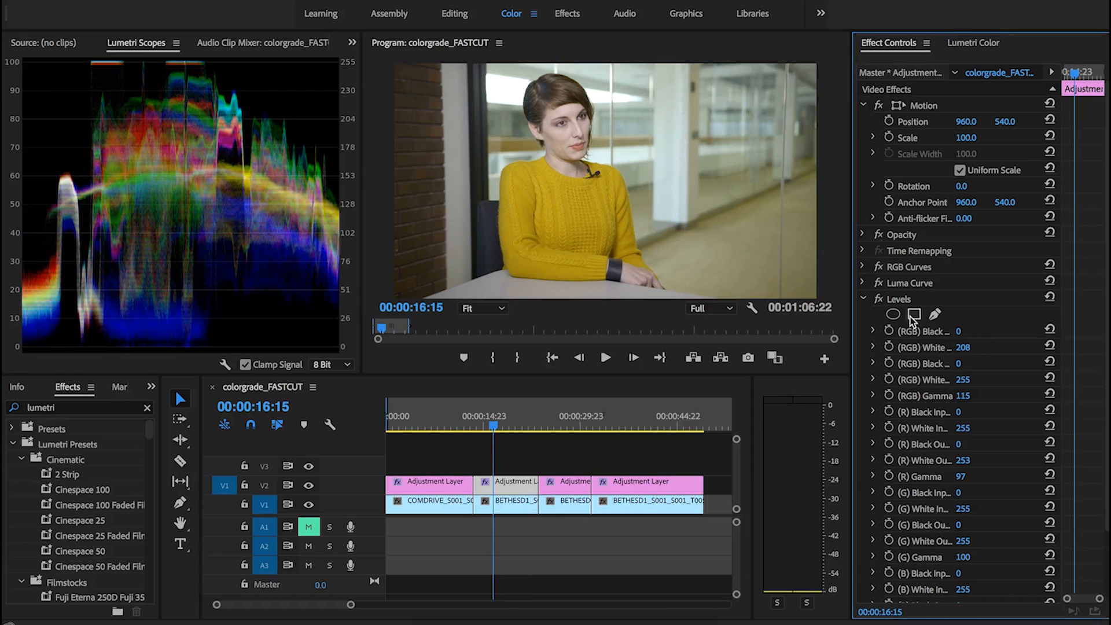
Play the second interview clip from 00:00:16:15 to 00:00:21:11 in the enlarged program monitor and save the project
key("space")
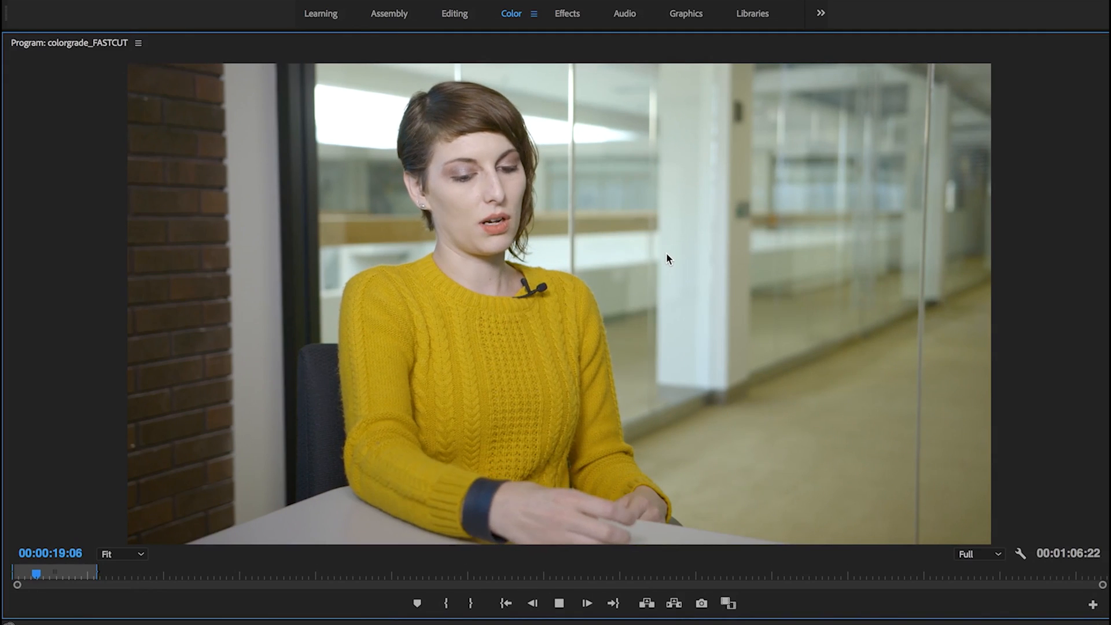
key("space")
key("ctrl+s")
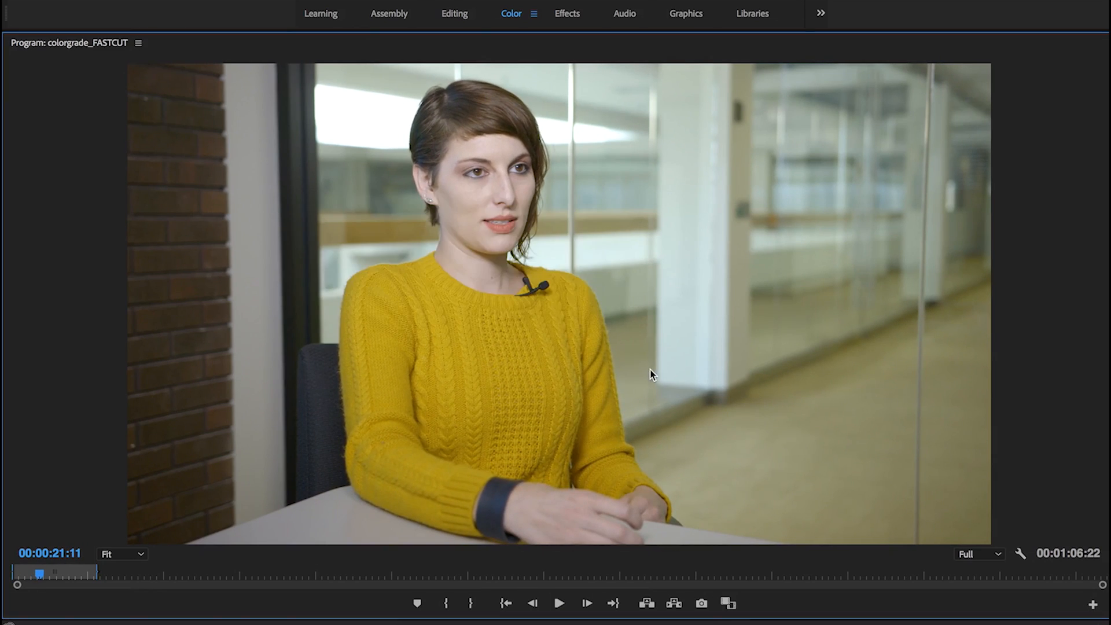
Move to the artwork clip at 00:00:26:17, select its adjustment layer and play to 00:00:27:08 in the enlarged program monitor
key("grave")
left_click(620, 464)
left_click(560, 426)
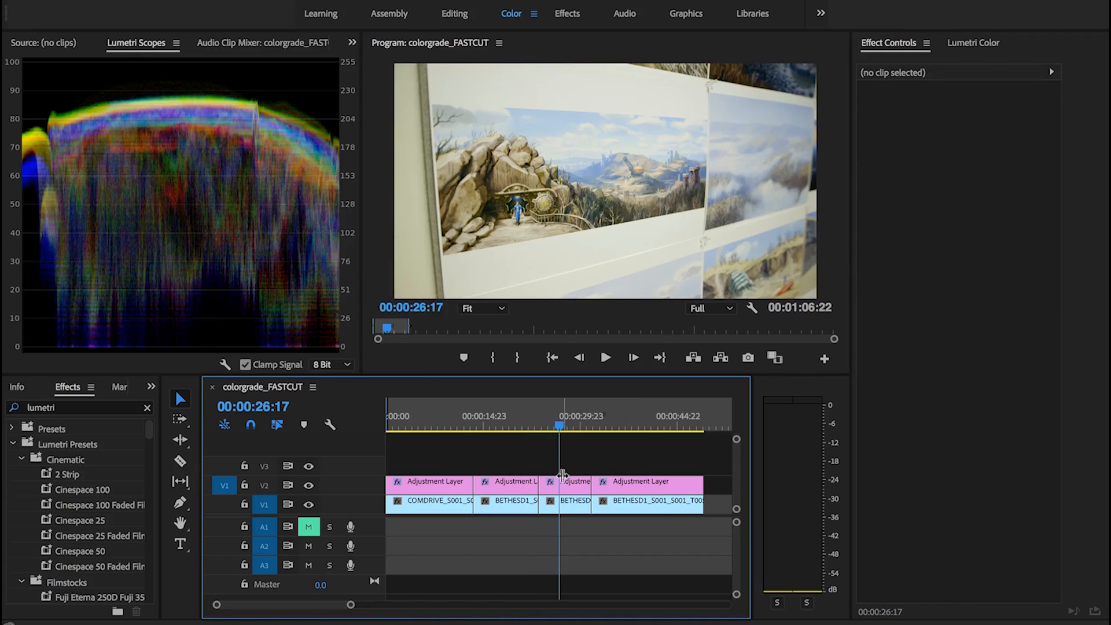
left_click(561, 488)
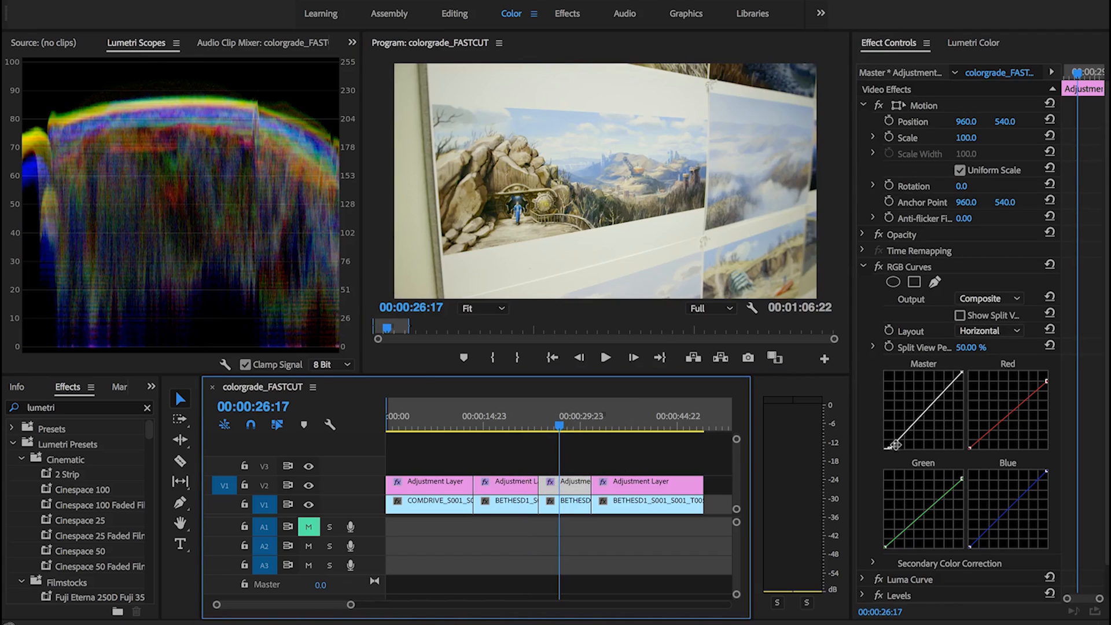
left_click(649, 226)
key("grave")
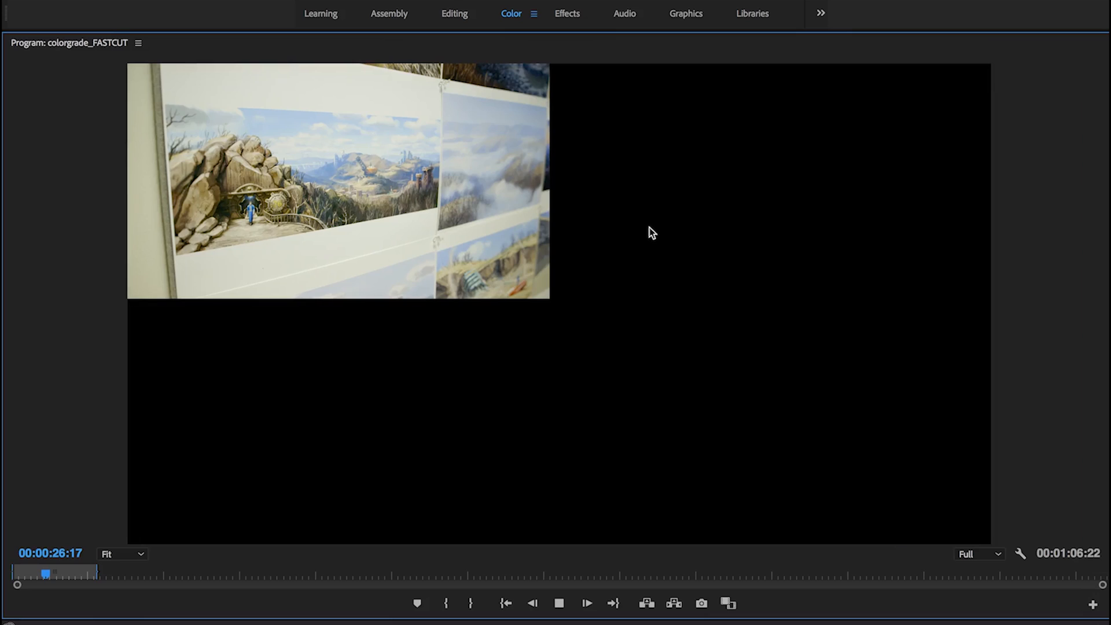
key("space")
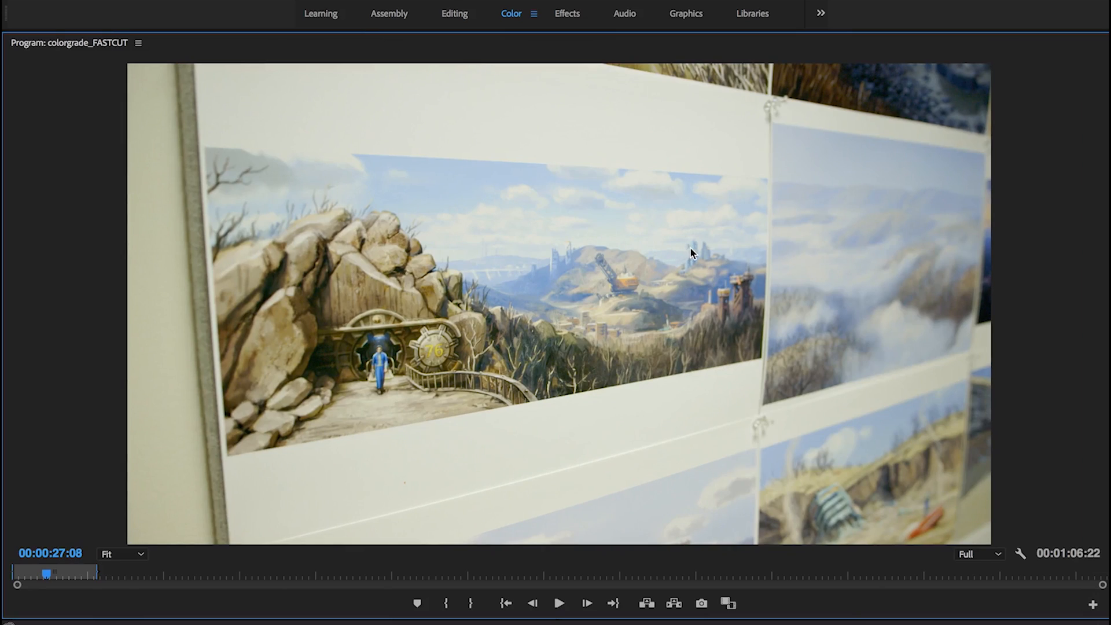
Try a Levels (RGB) White Input of 180 on the artwork's adjustment layer and check the frame in the enlarged monitor
key("grave")
left_click(864, 300)
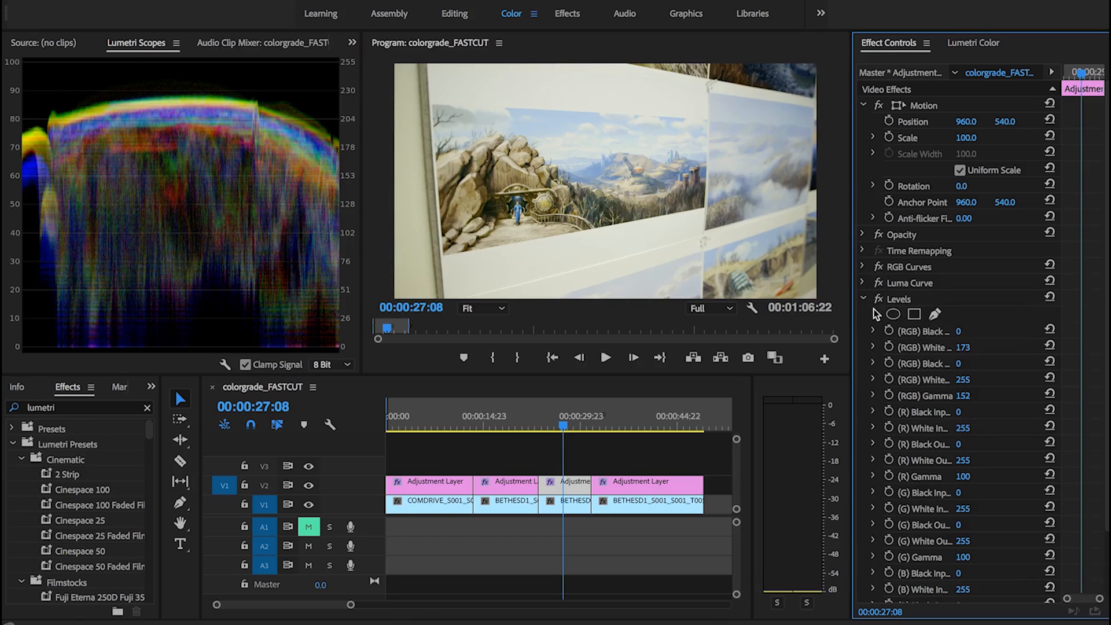
left_click_drag(964, 350, 972, 350)
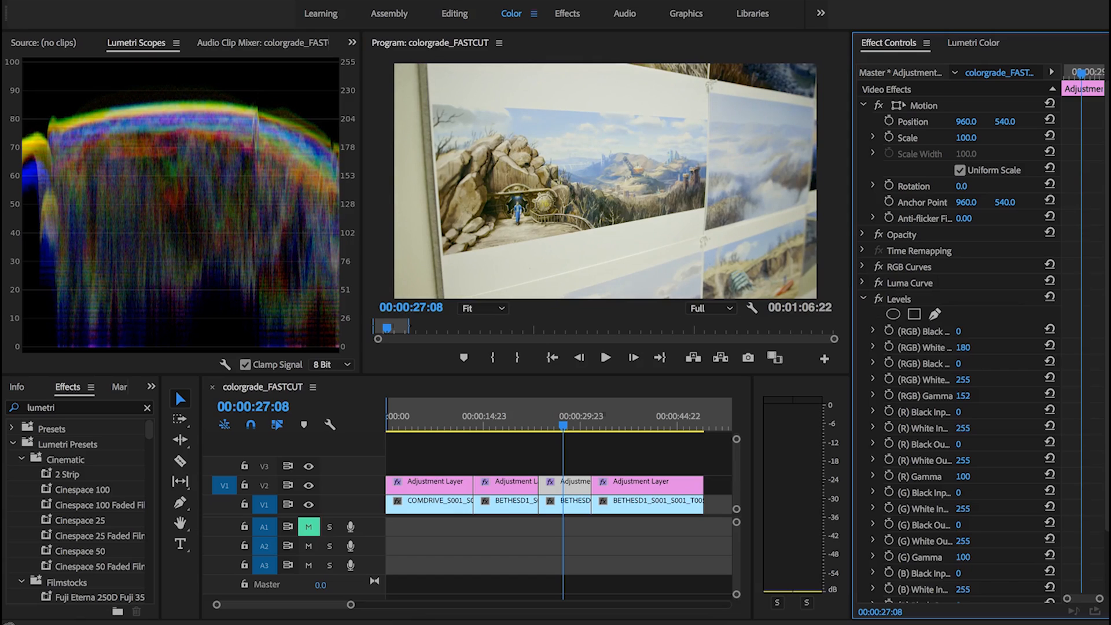
key("grave")
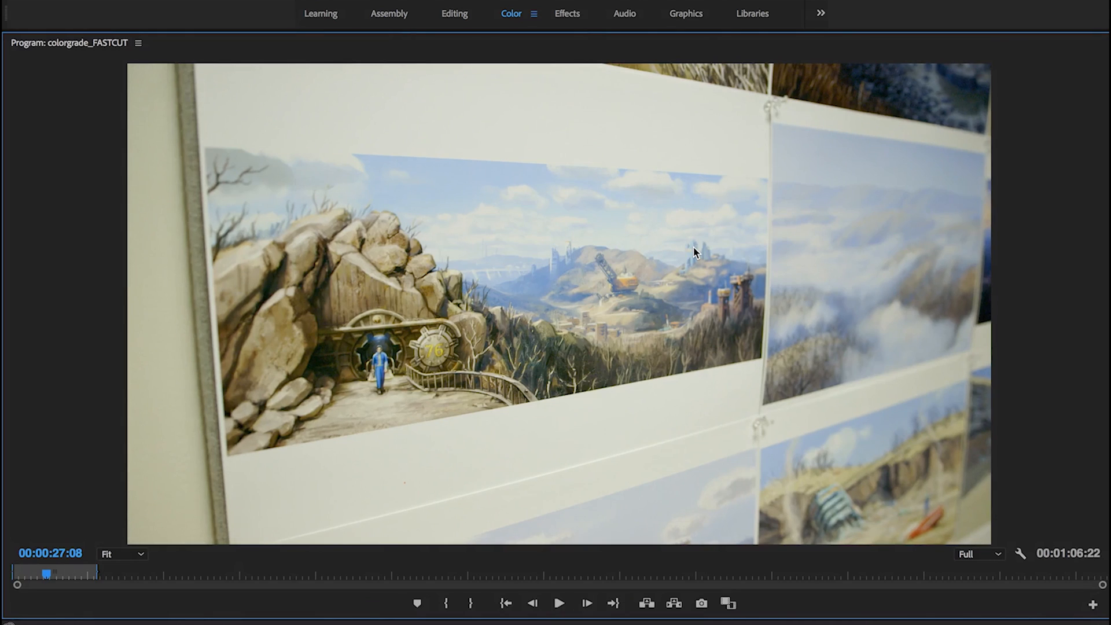
key("grave")
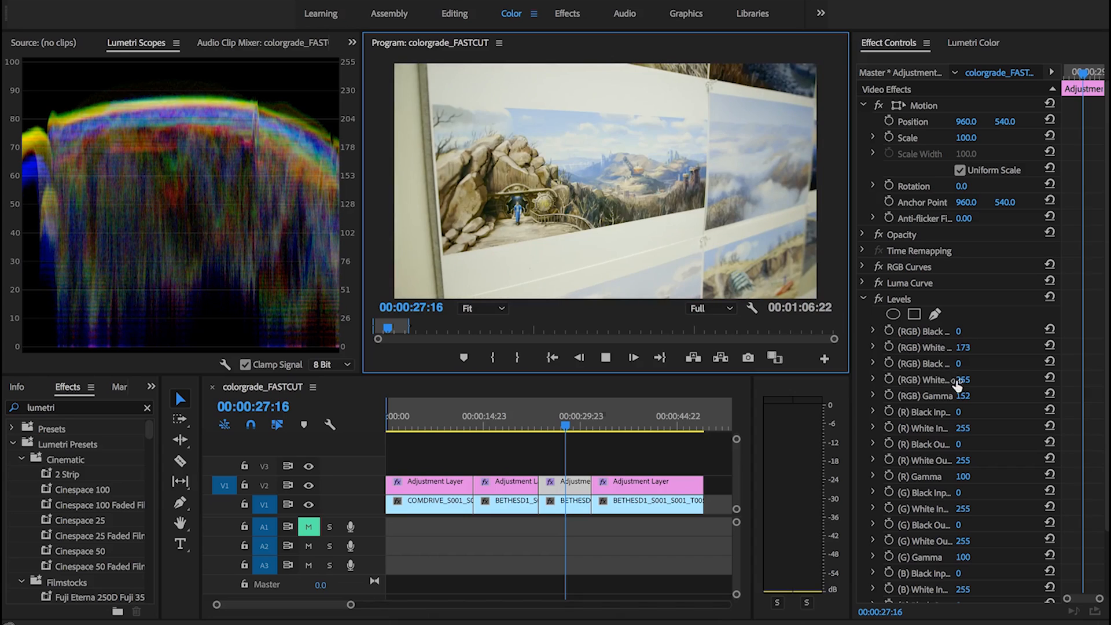
Lower the Levels (RGB) Gamma of the artwork's adjustment layer to 136, checking playback in the enlarged program monitor
left_click(566, 425)
left_click_drag(968, 397, 968, 397)
key("space")
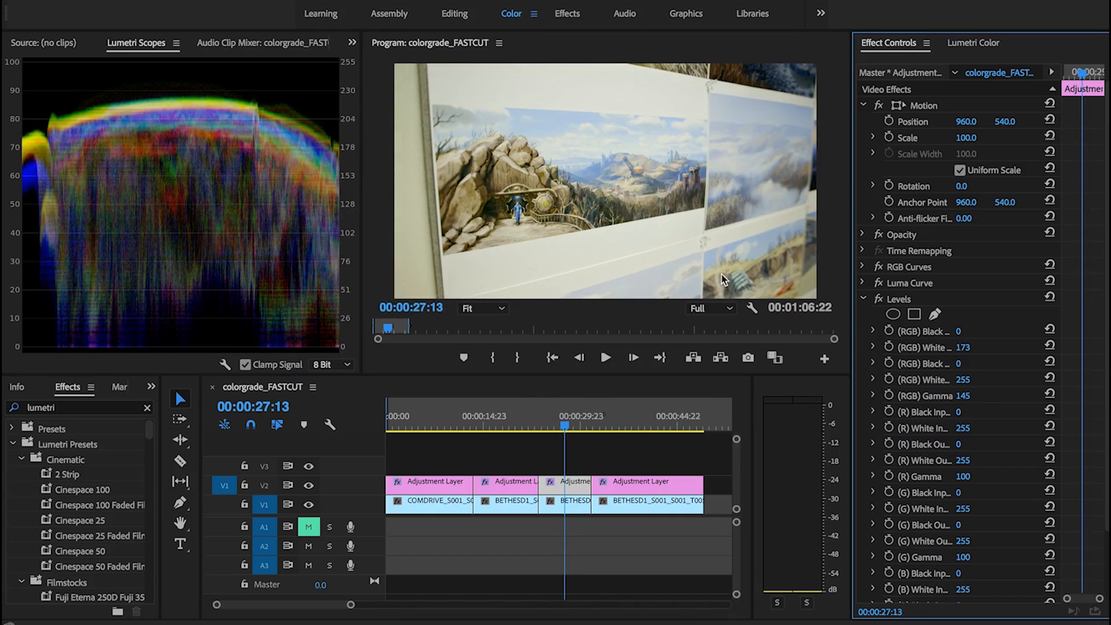
key("grave")
key("space")
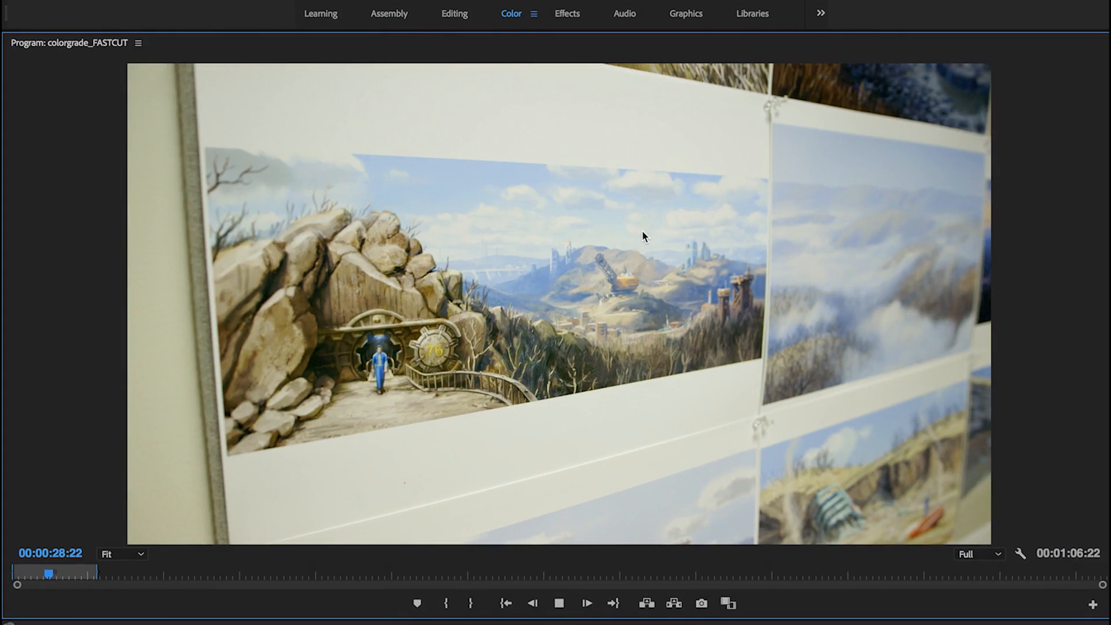
key("grave")
left_click(566, 427)
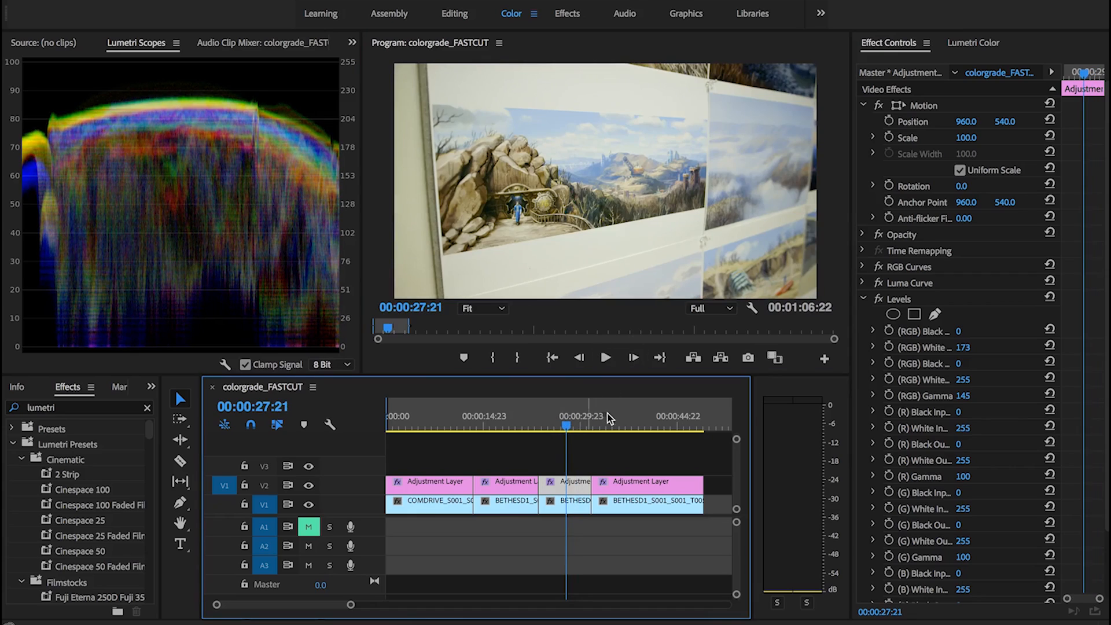
left_click_drag(948, 391, 946, 391)
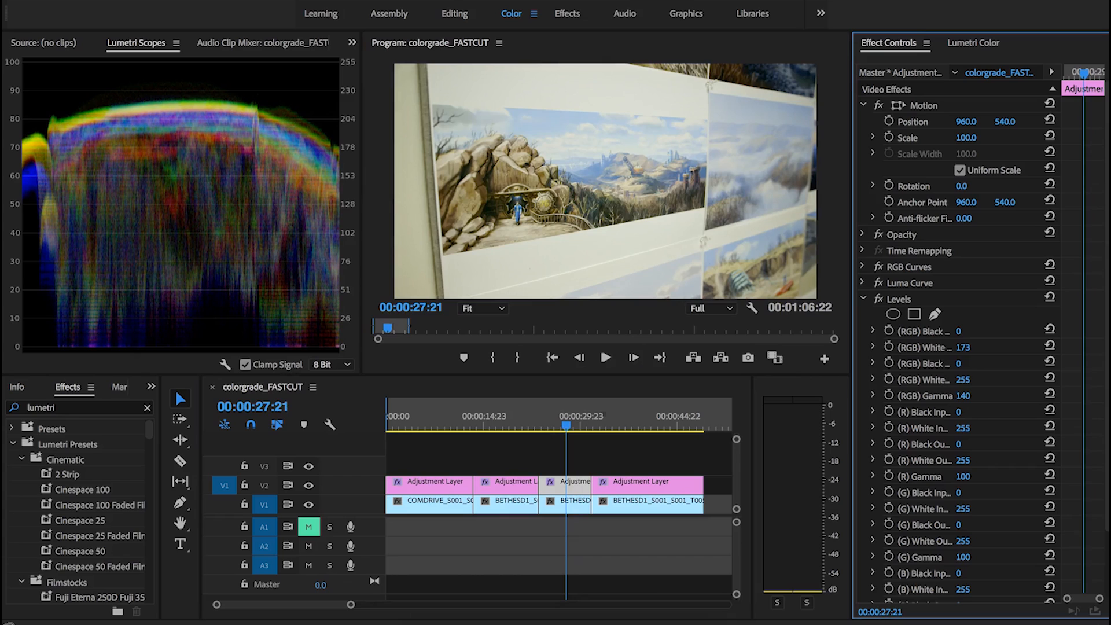
key("grave")
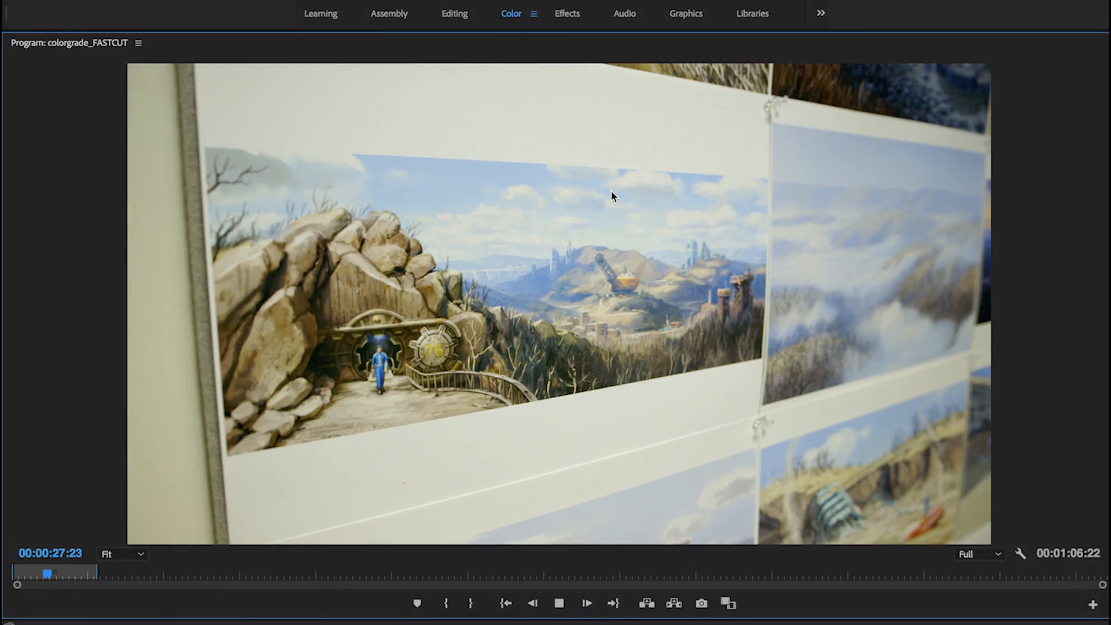
key("grave")
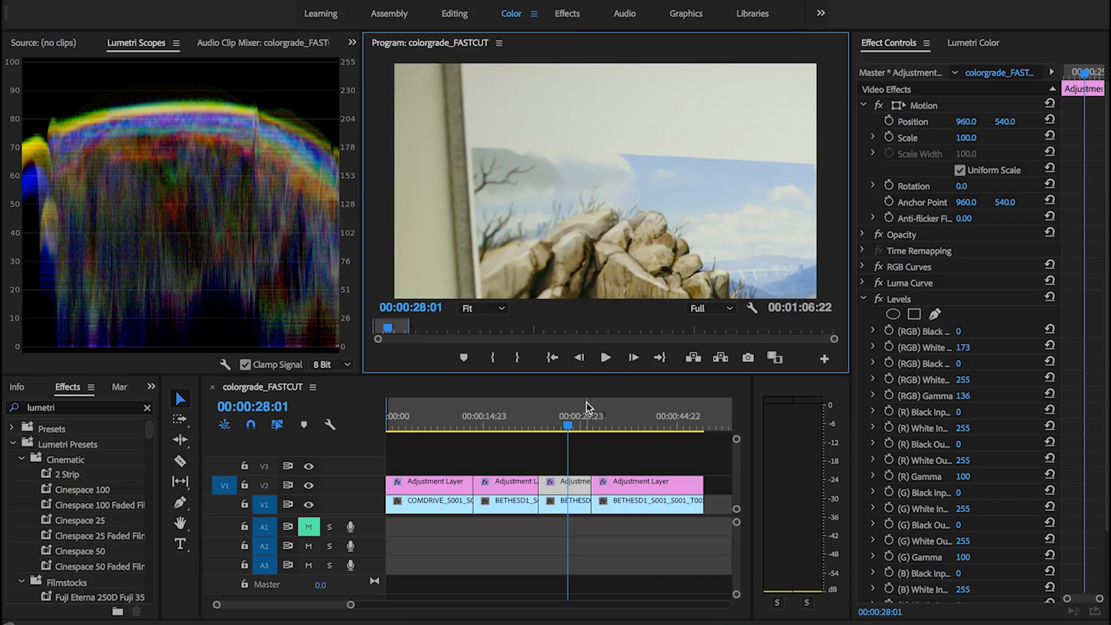
Set the artwork's Levels (RGB) White Input to 166 and (RGB) Gamma to 134, and play the clip enlarged from 00:00:26:05
left_click(865, 283)
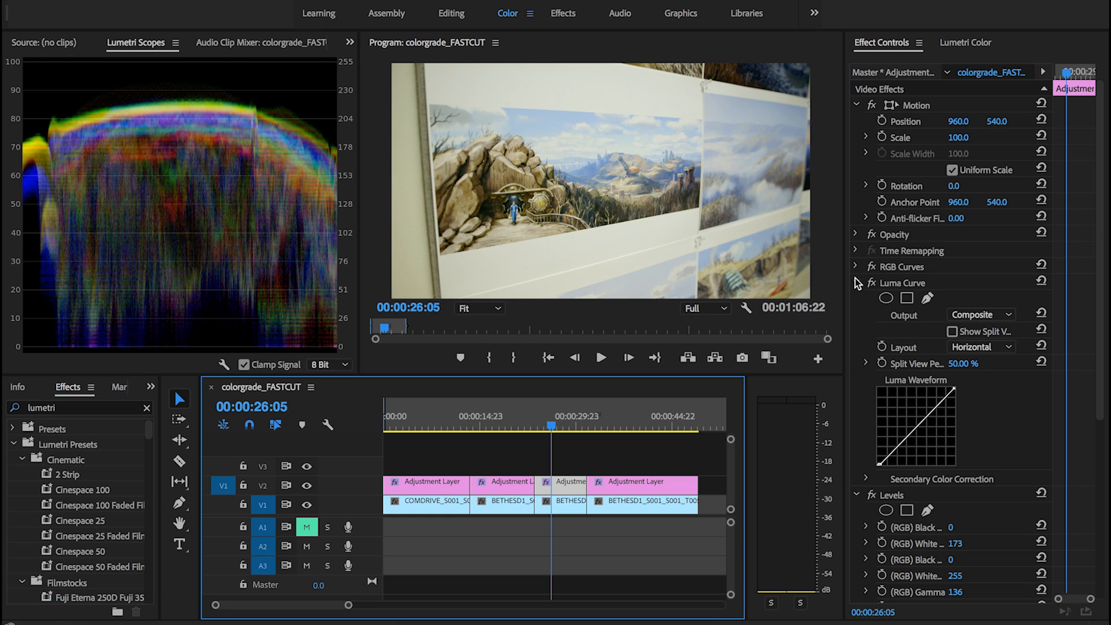
left_click(856, 283)
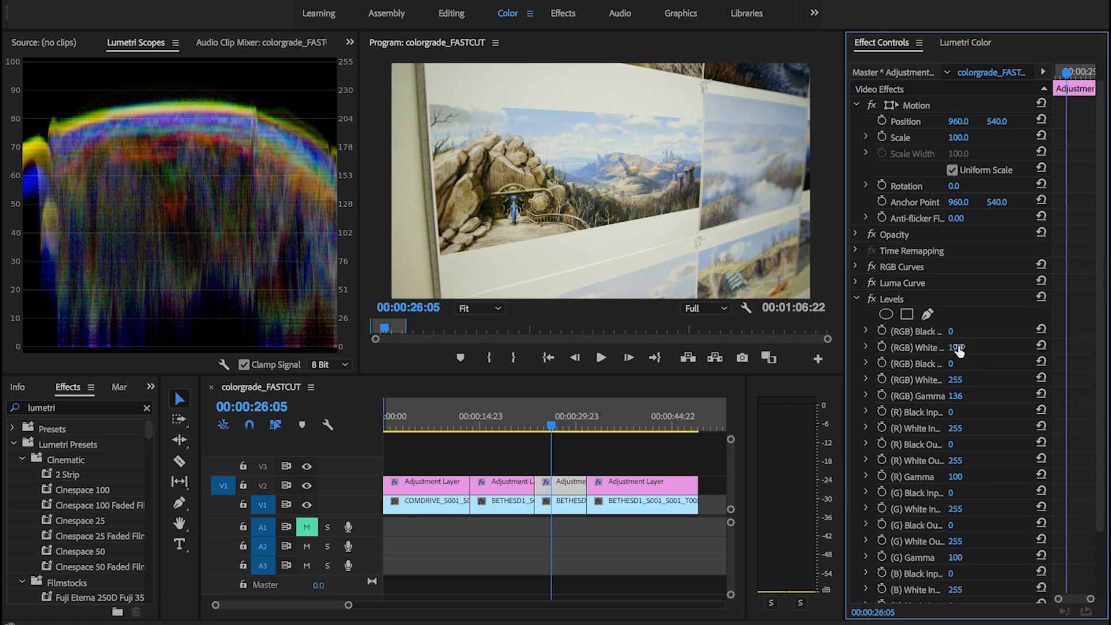
left_click_drag(960, 349, 956, 349)
key("space")
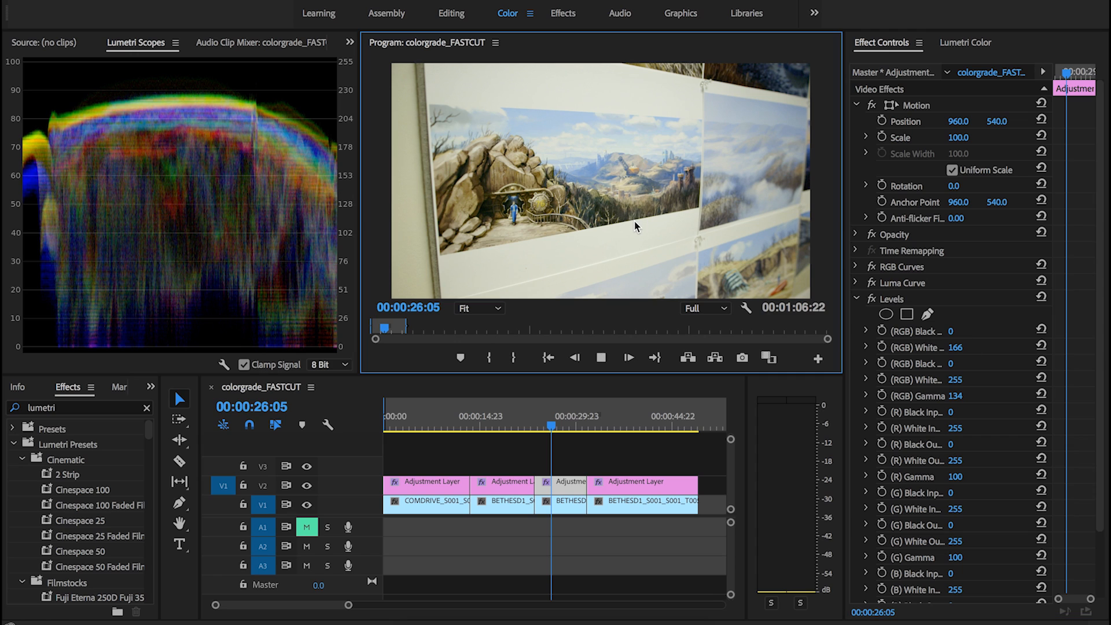
key("grave")
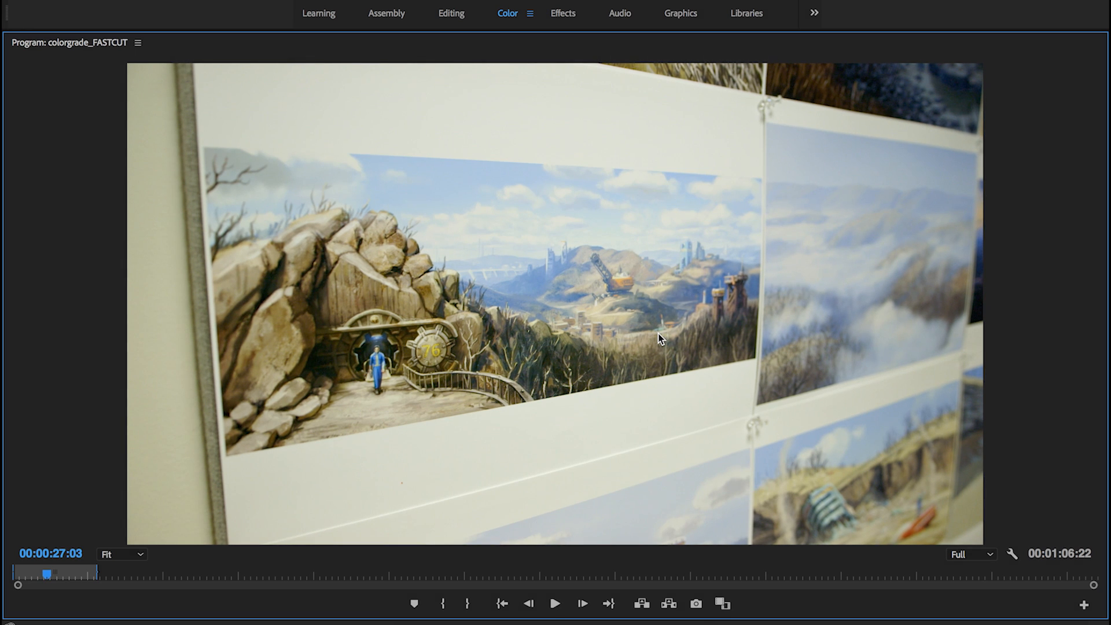
key("space")
key("grave")
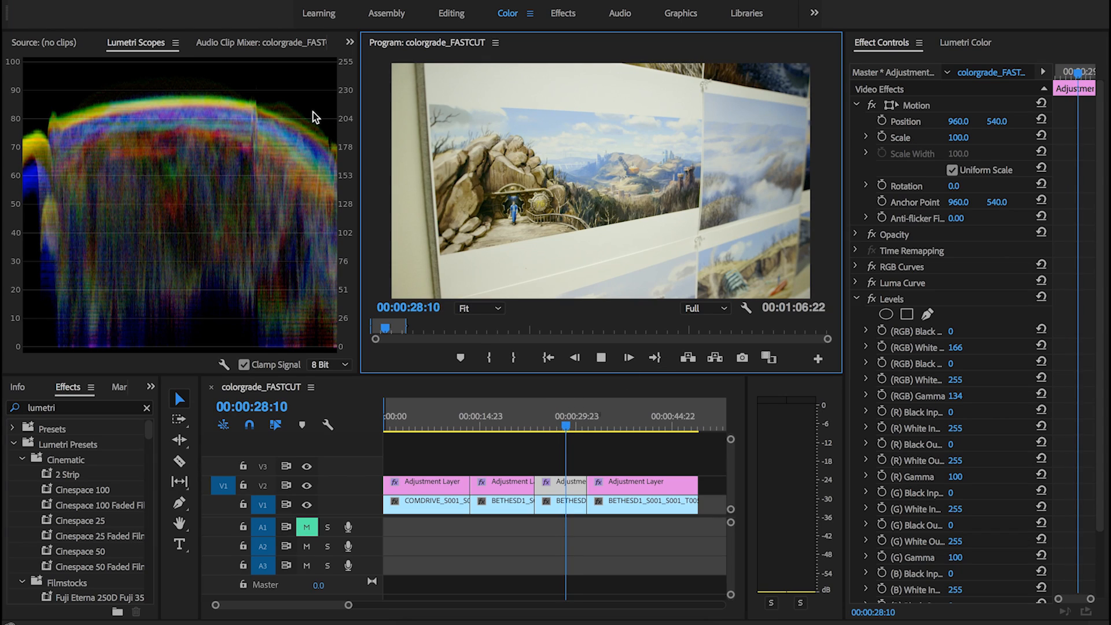
Set the artwork's Levels (RGB) White Input to 154, comparing the frame at 00:00:26:22 in the enlarged monitor, and save the project
left_click(557, 425)
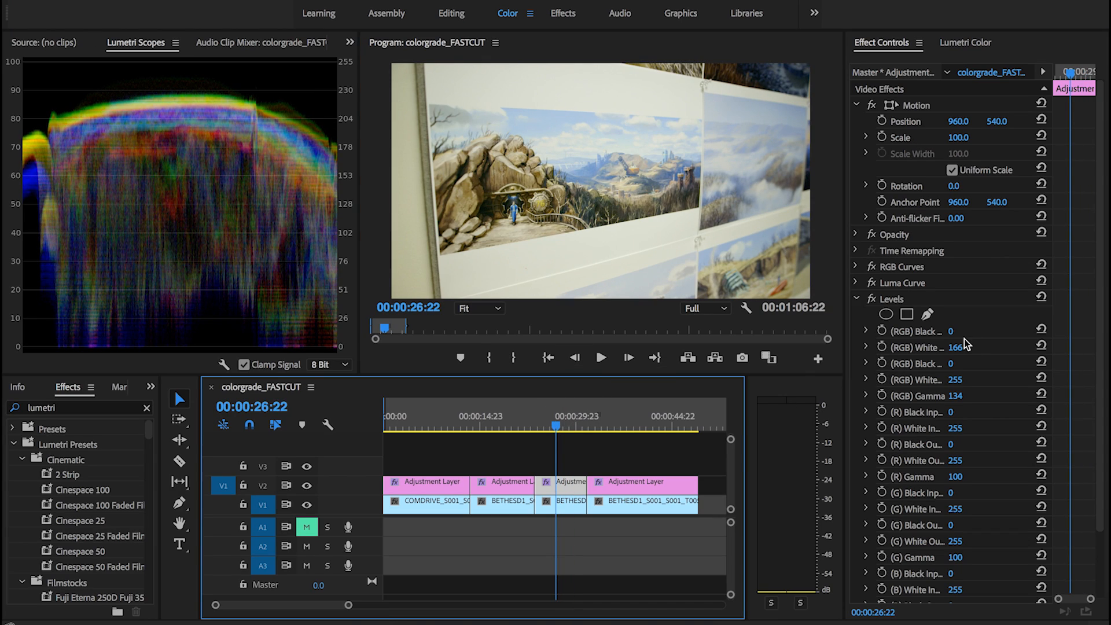
key("grave")
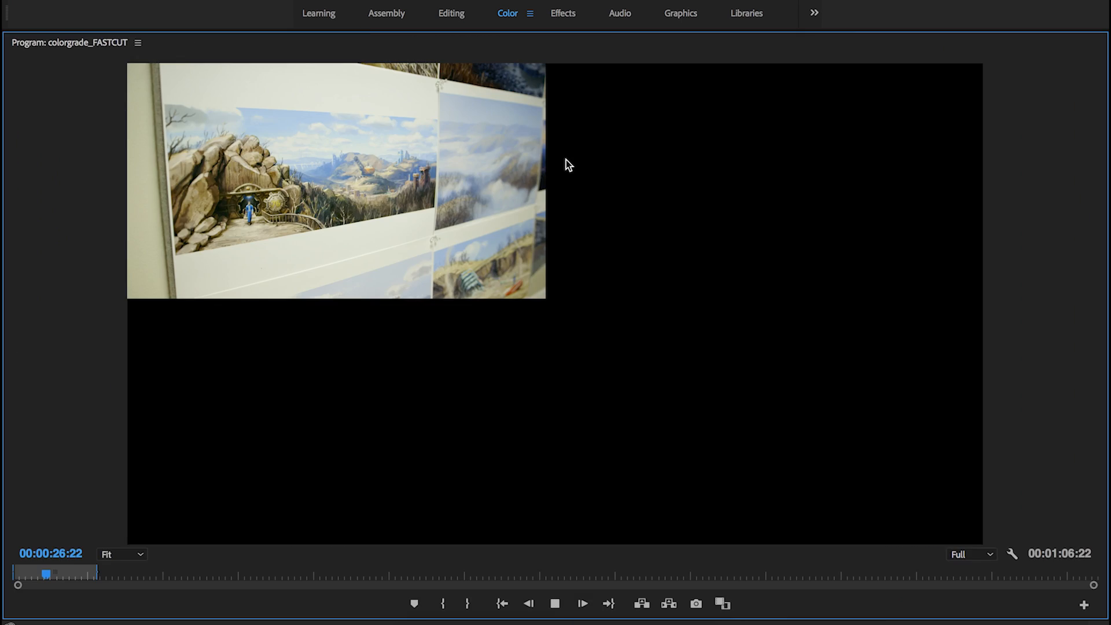
key("grave")
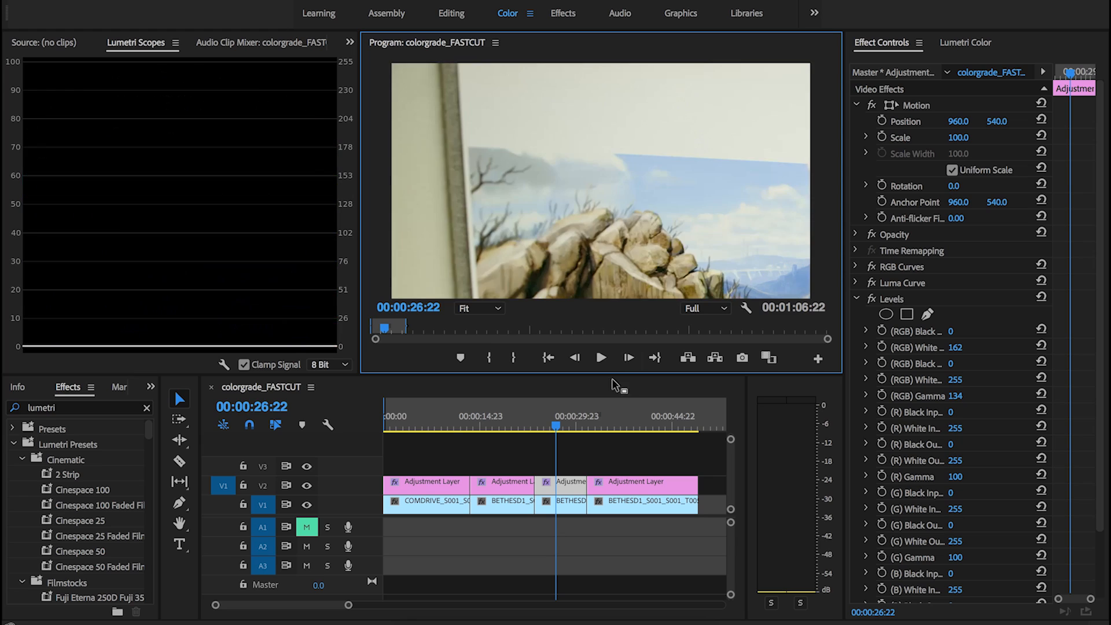
left_click(559, 420)
key("grave")
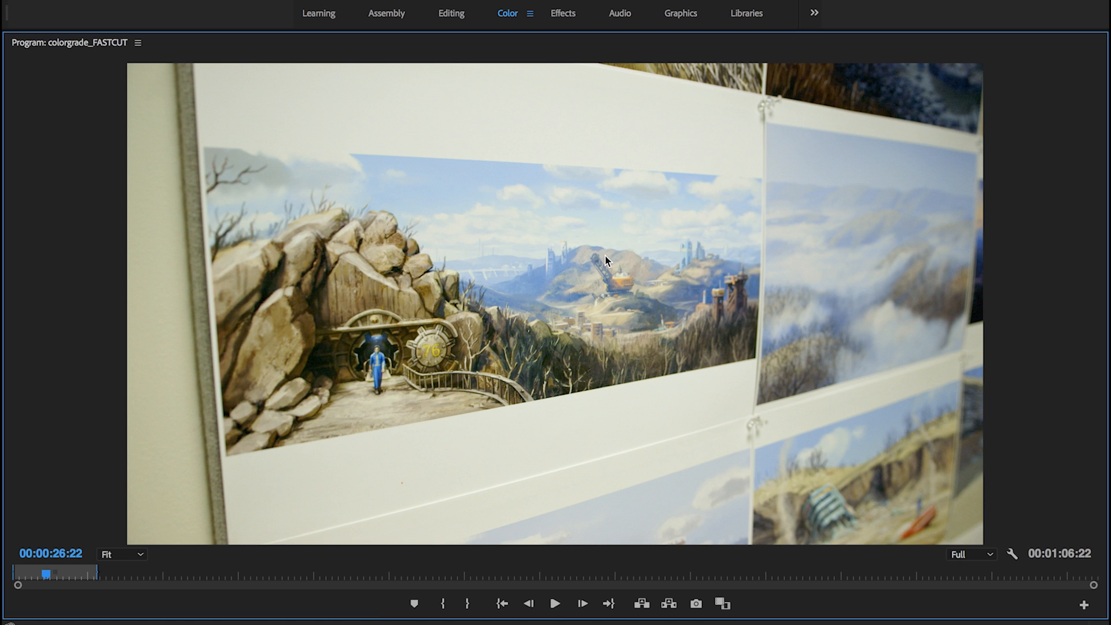
key("cmd+s")
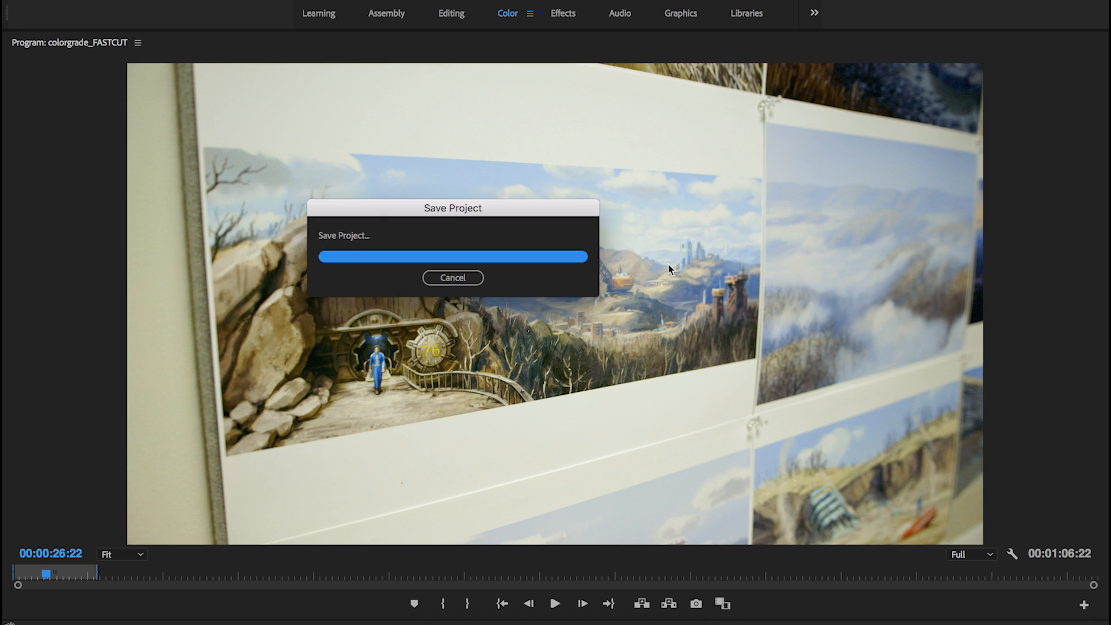
key("grave")
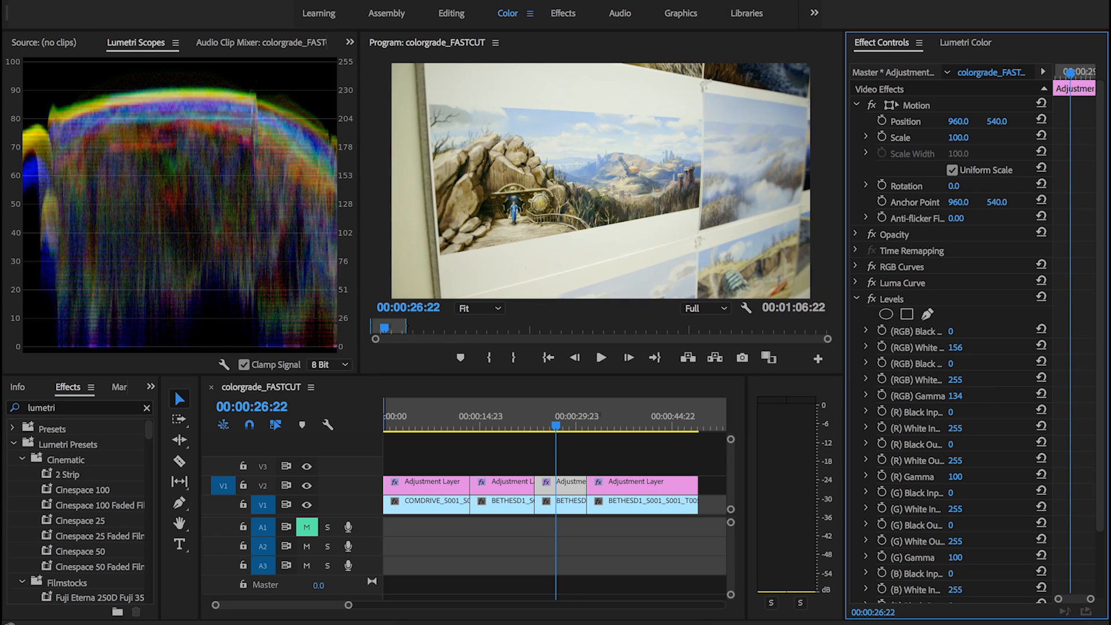
key("grave")
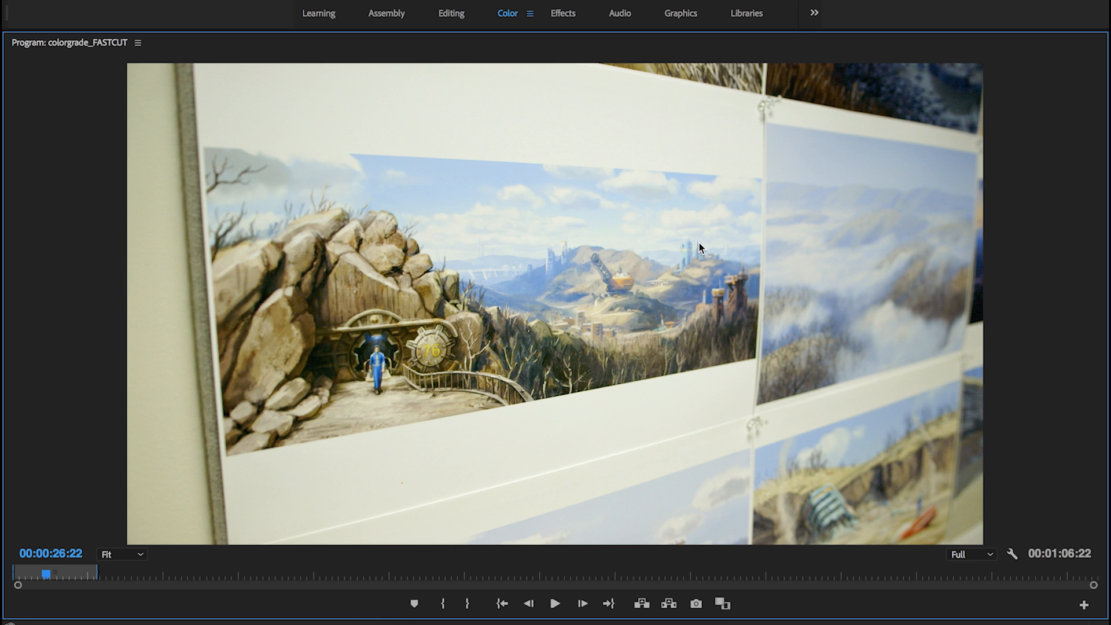
key("grave")
scroll(560, 208, "up", 10)
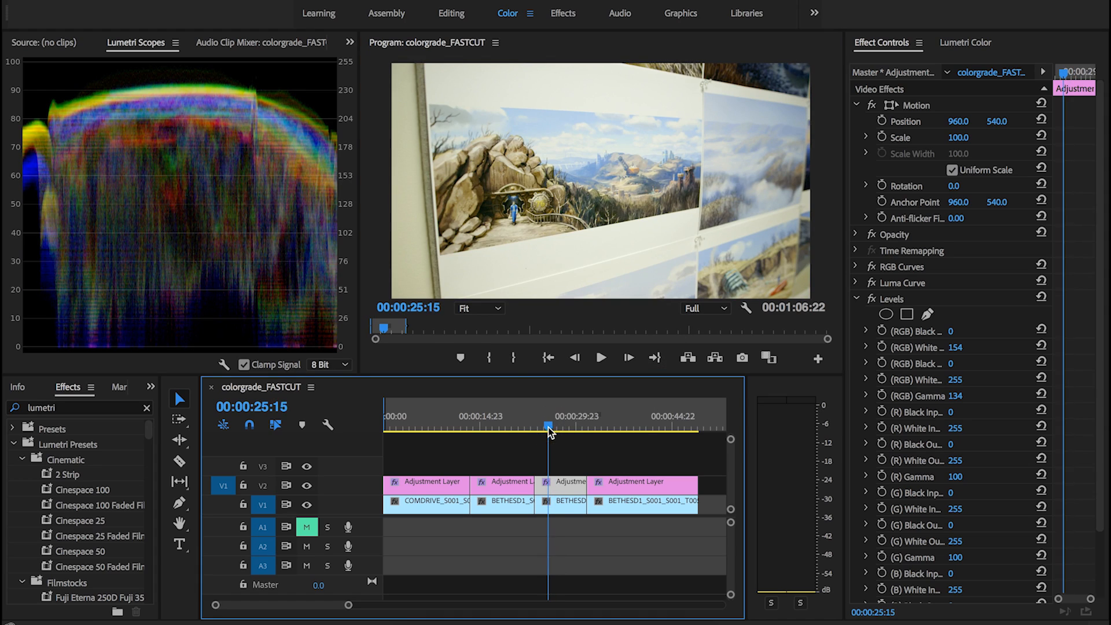
Slightly lower the white points of the Green and Red curves in the artwork's RGB Curves and play from 00:00:25:09 in the enlarged monitor
left_click(856, 268)
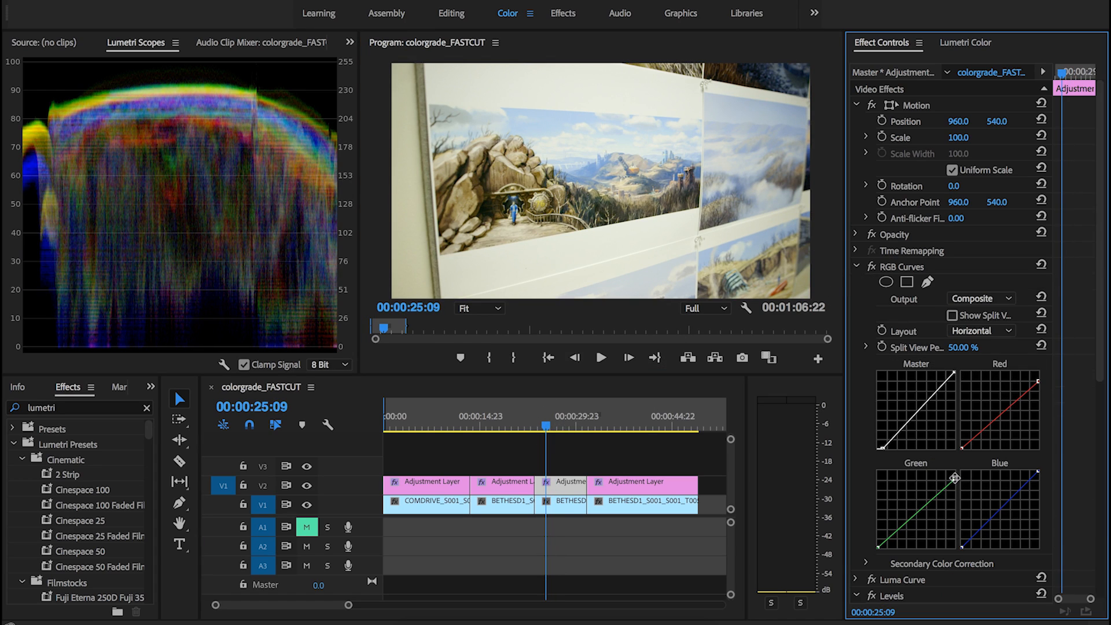
left_click_drag(954, 478, 953, 482)
left_click_drag(1040, 380, 1044, 384)
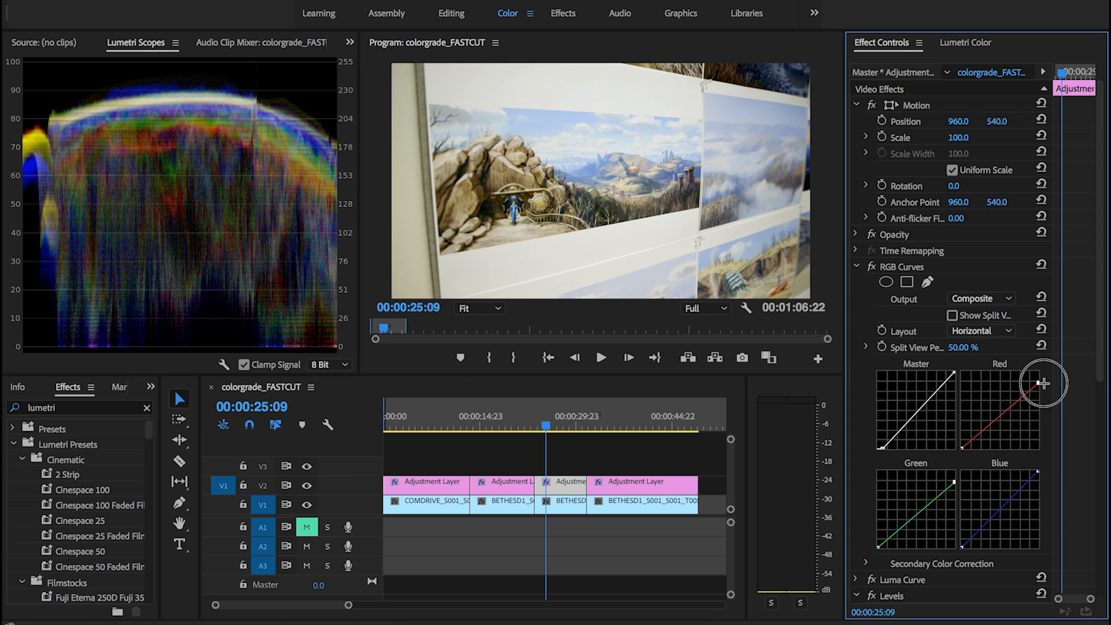
key("grave")
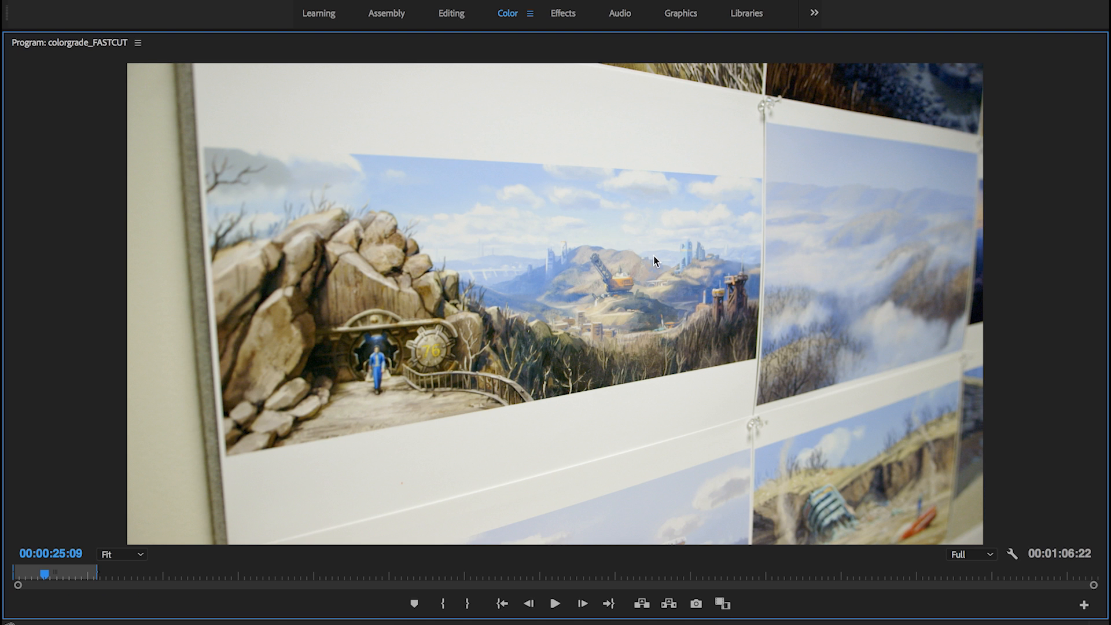
key("space")
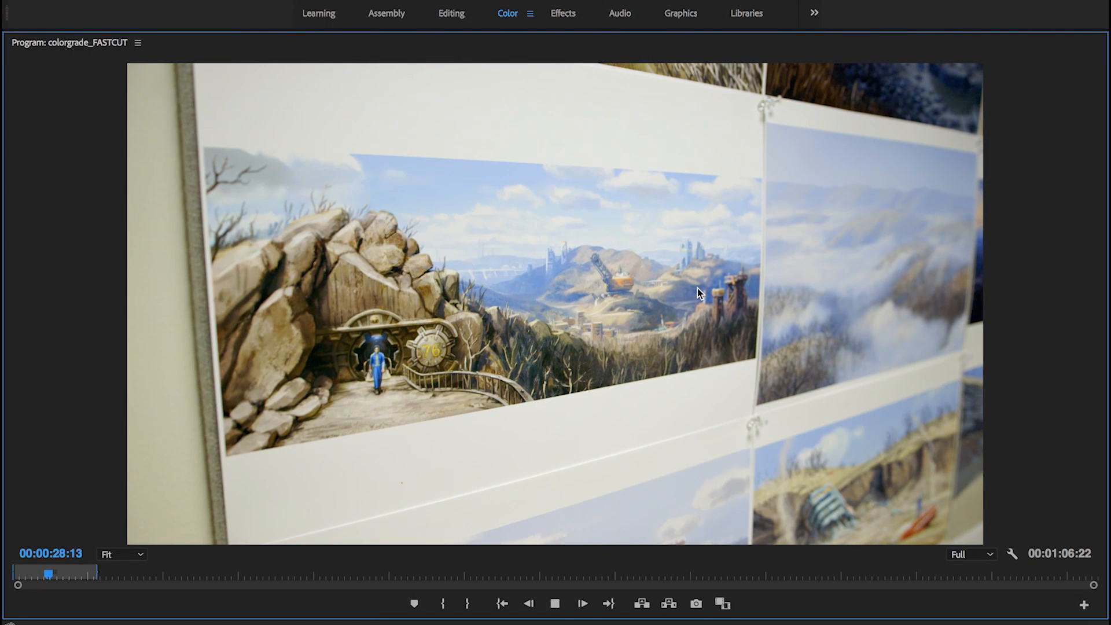
Return to the start of the artwork clip and replay it in the enlarged program monitor to review the white balance
key("grave")
left_click_drag(565, 427, 551, 425)
key("grave")
key("space")
key("grave")
Move the playhead to 00:00:26:05 and add a control point on the upper half of the artwork's Master curve
left_click(548, 425)
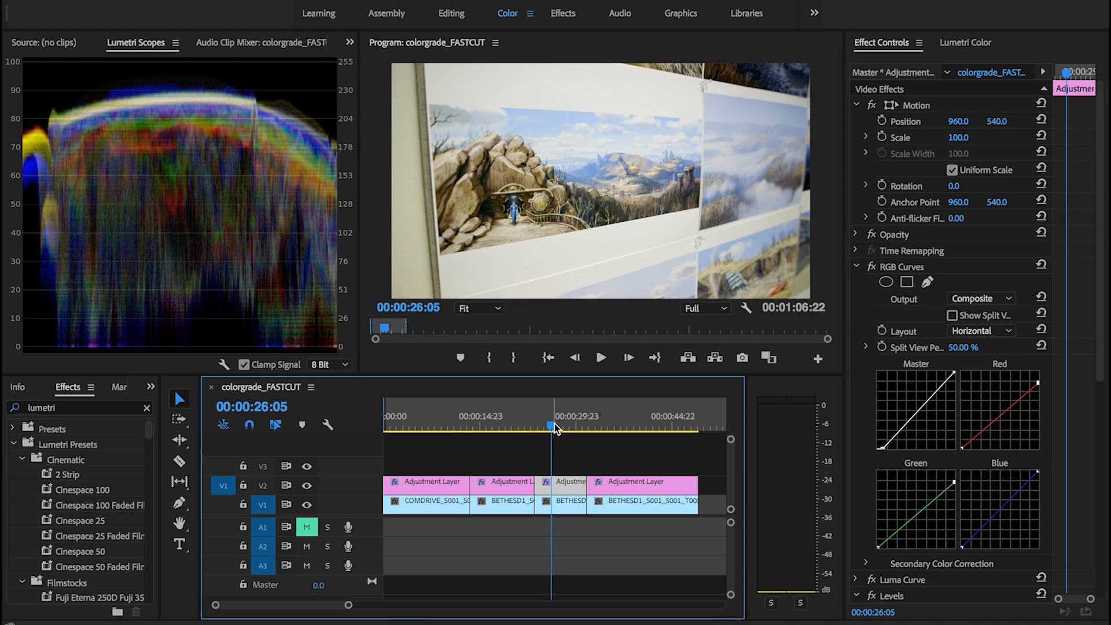
left_click(931, 396)
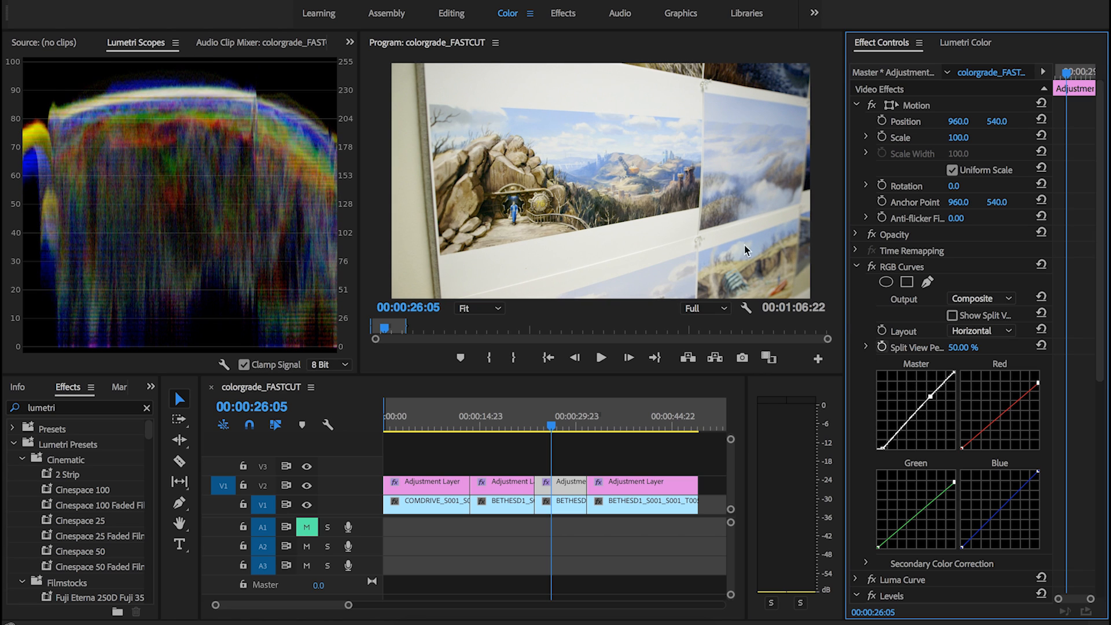
Play the artwork clip from 00:00:26:05 in the enlarged program monitor and move the playhead to 00:00:27:13
key("grave")
key("space")
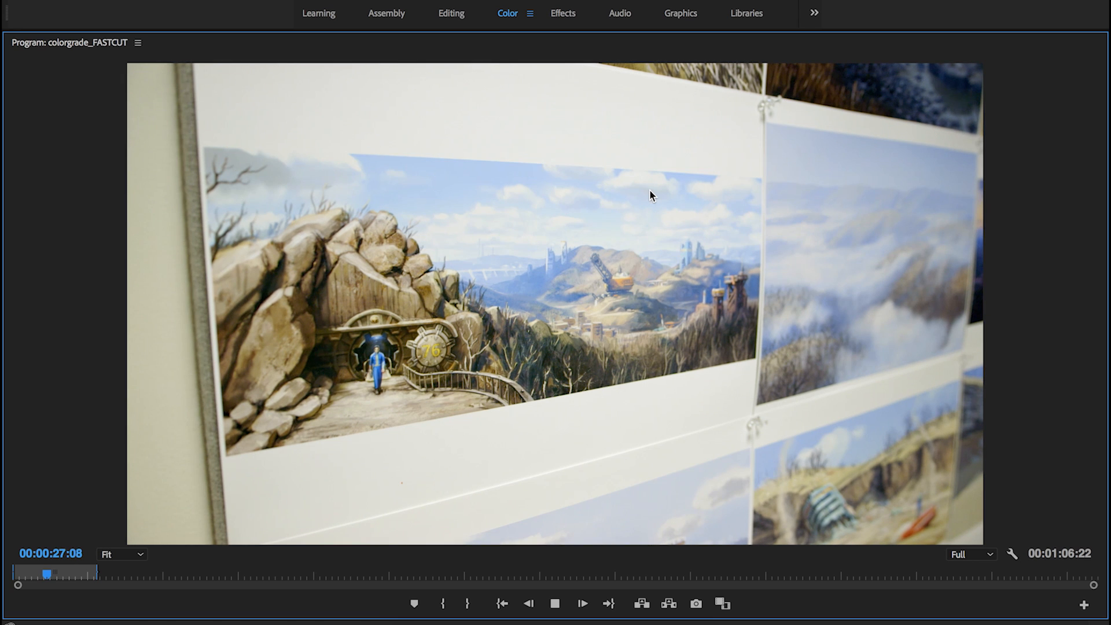
key("grave")
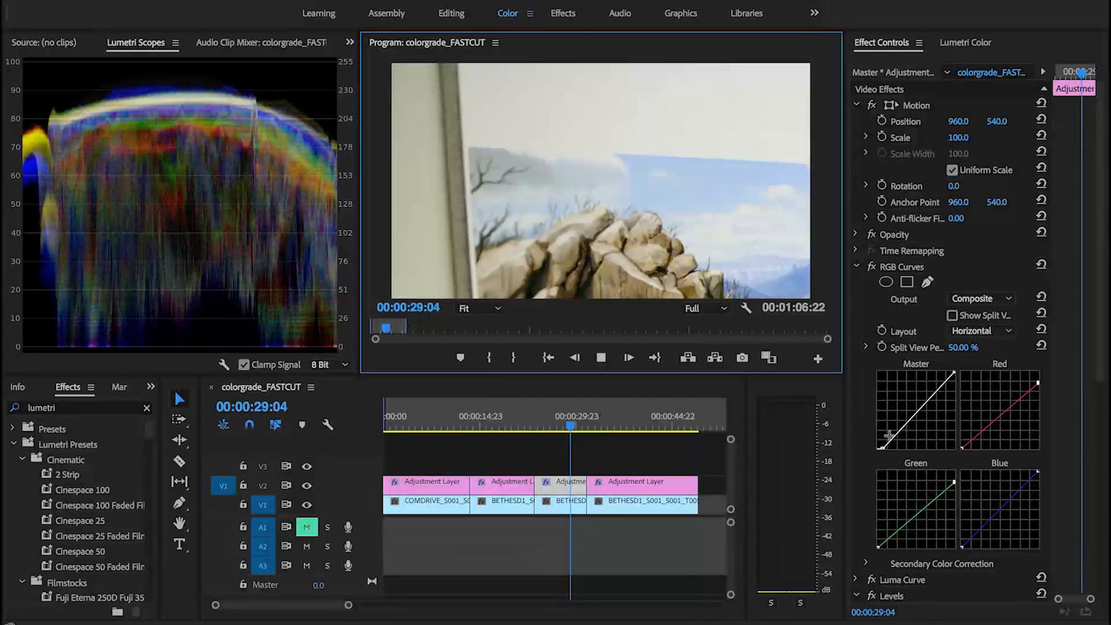
left_click(560, 421)
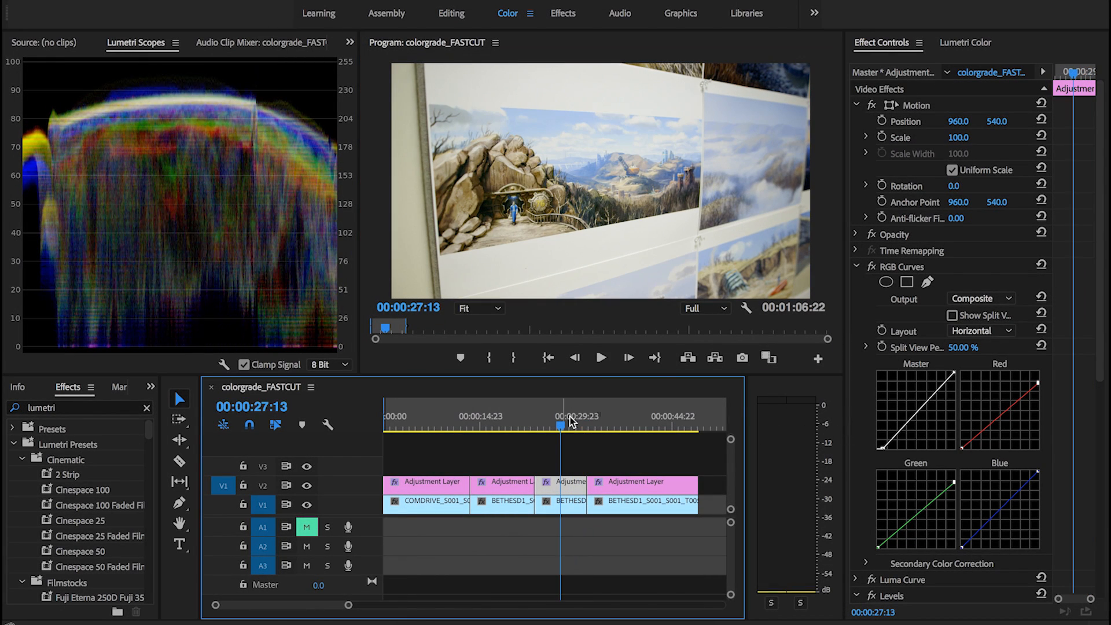
Nudge the upper control point of the artwork's Master curve, replay the clip in the enlarged monitor, and save the project
left_click(931, 397)
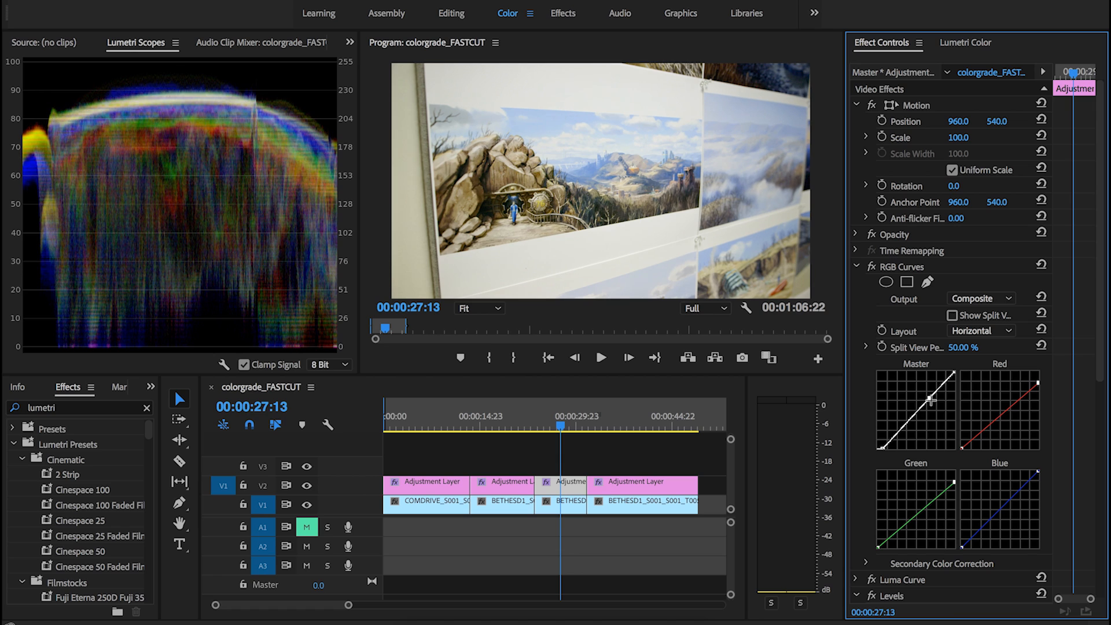
left_click(548, 423)
key("grave")
key("space")
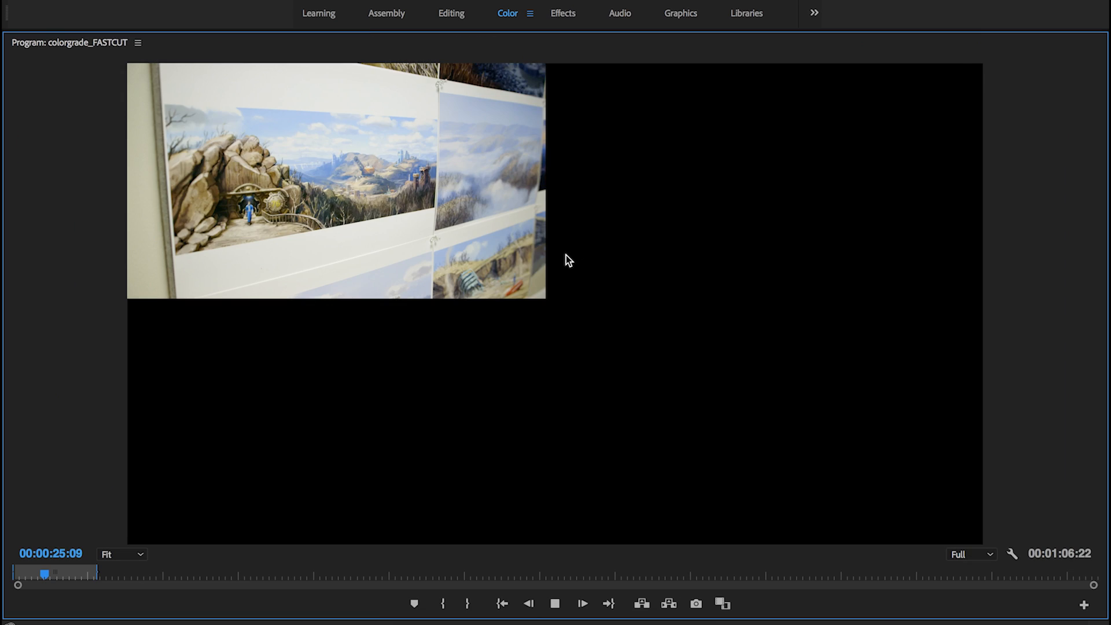
key("ctrl+s")
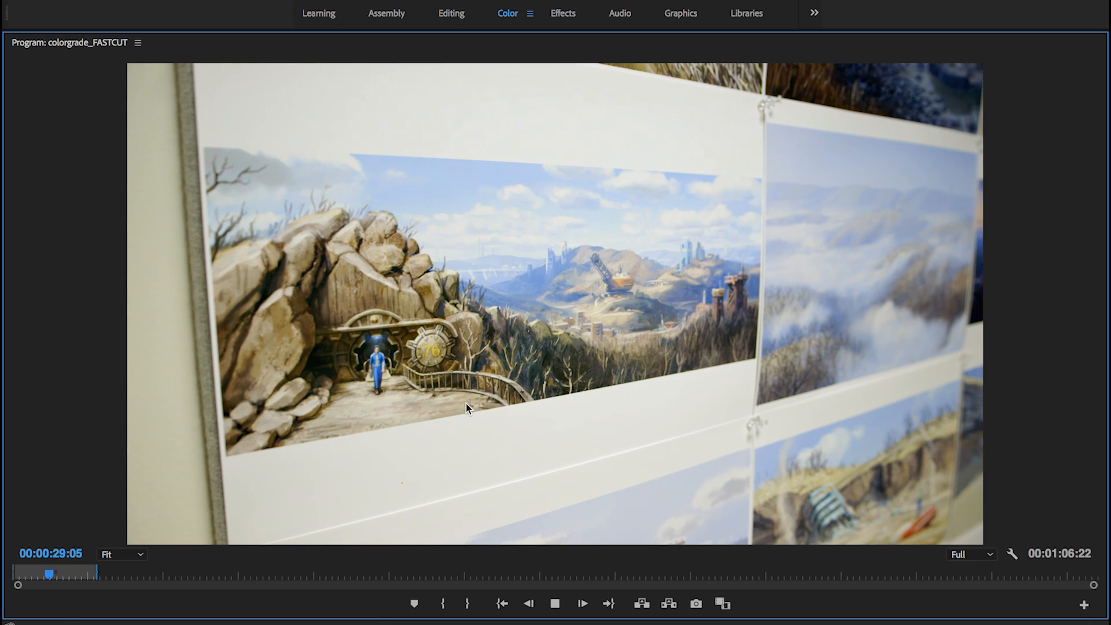
key("ctrl+s")
key("grave")
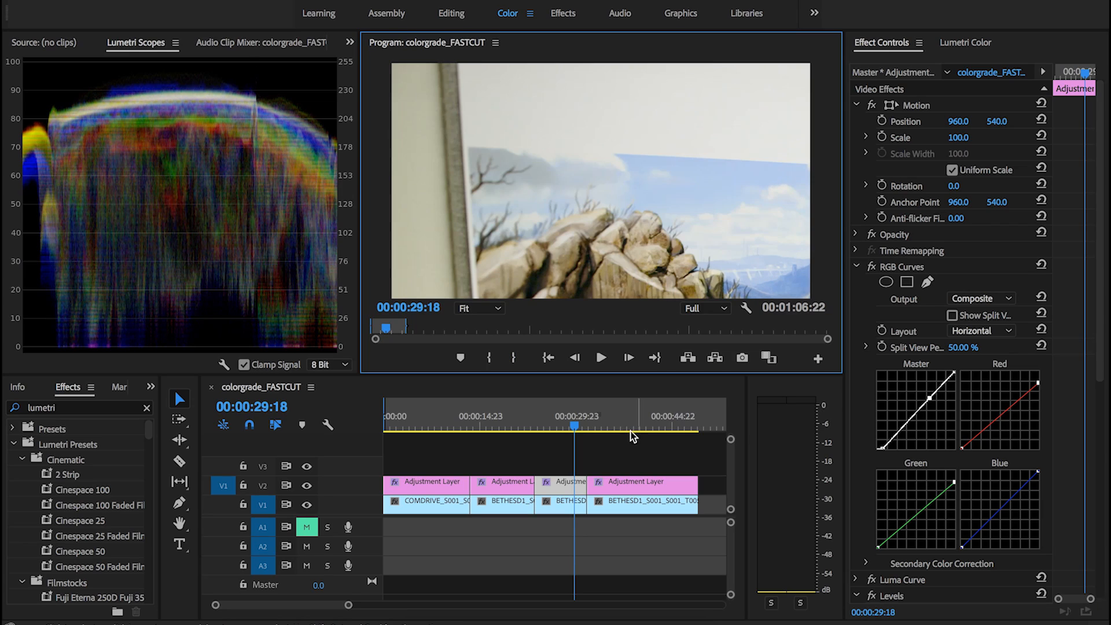
Select the statue clip's adjustment layer with the playhead at 00:00:32:05 and play the clip in the enlarged monitor
left_click(590, 422)
left_click(643, 486)
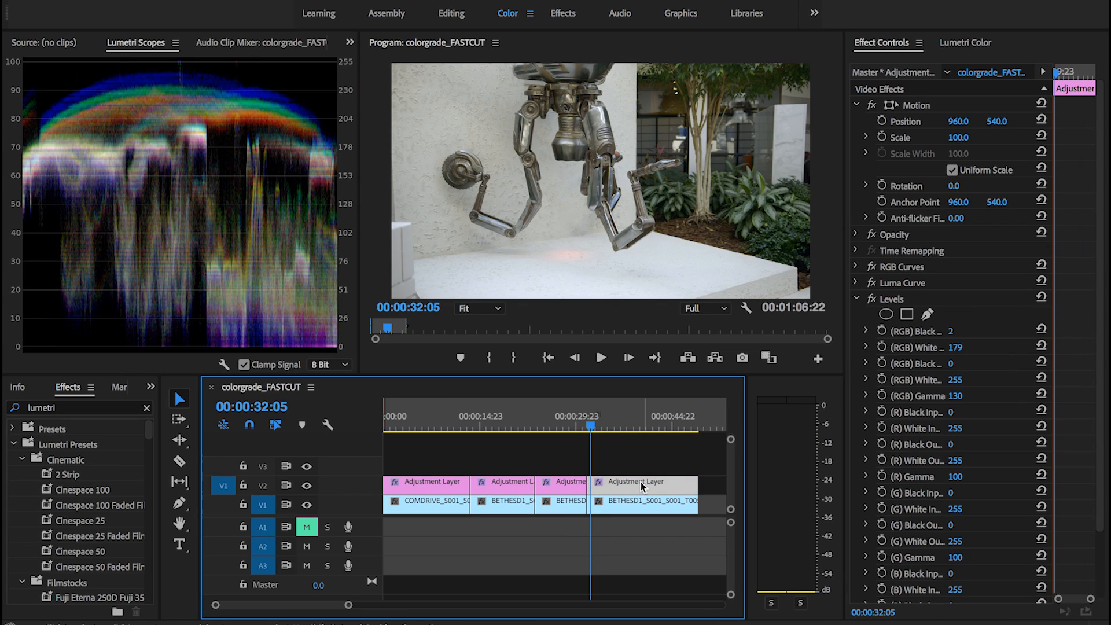
key("space")
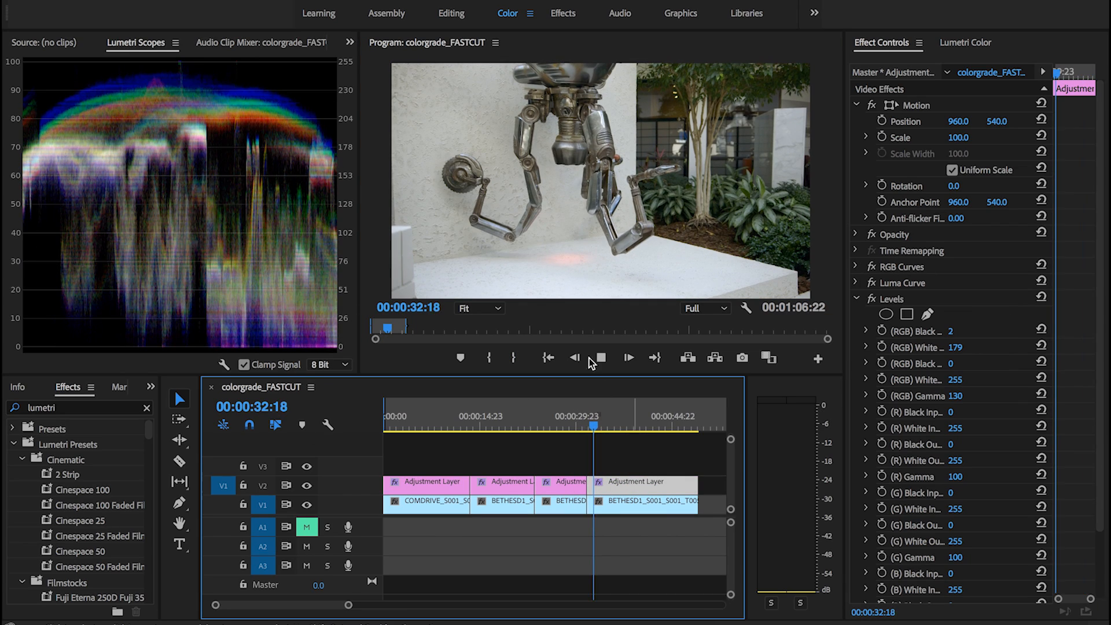
key("grave")
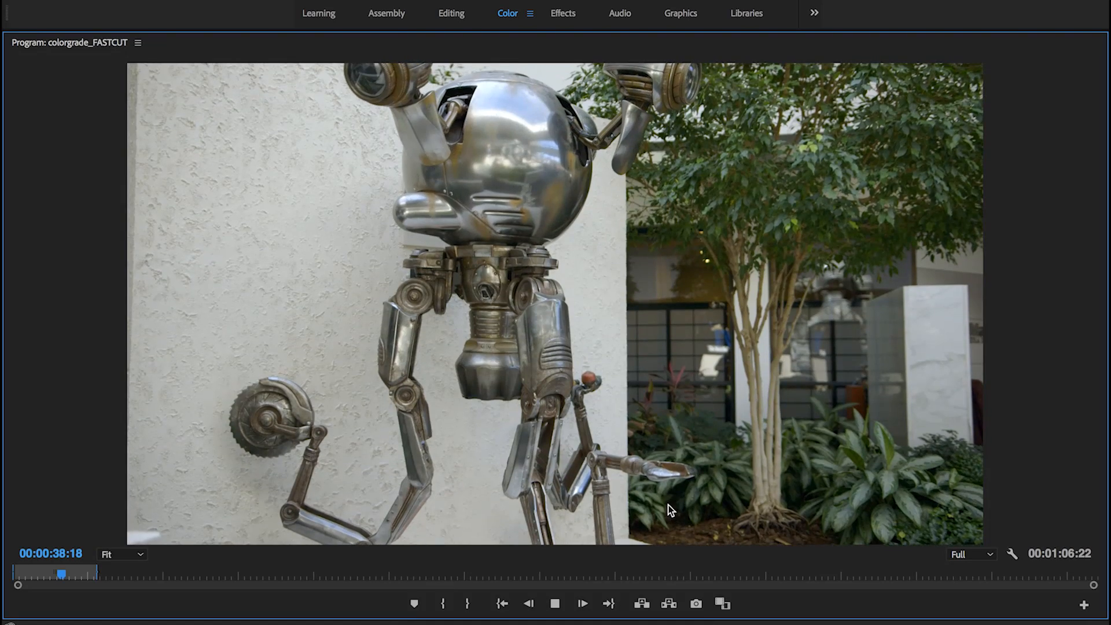
key("grave")
key("space")
At 00:00:43:00, slightly raise the white point of the Red curve in the statue's RGB Curves and check the enlarged frame
left_click_drag(631, 425, 662, 429)
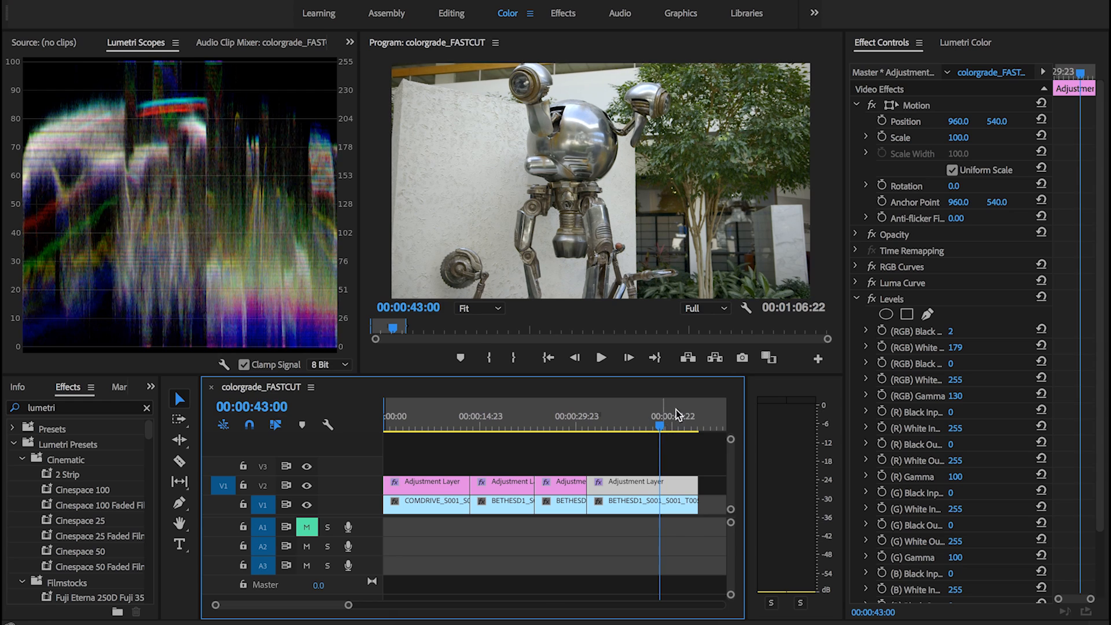
left_click(855, 267)
left_click_drag(1040, 383, 1039, 381)
key("grave")
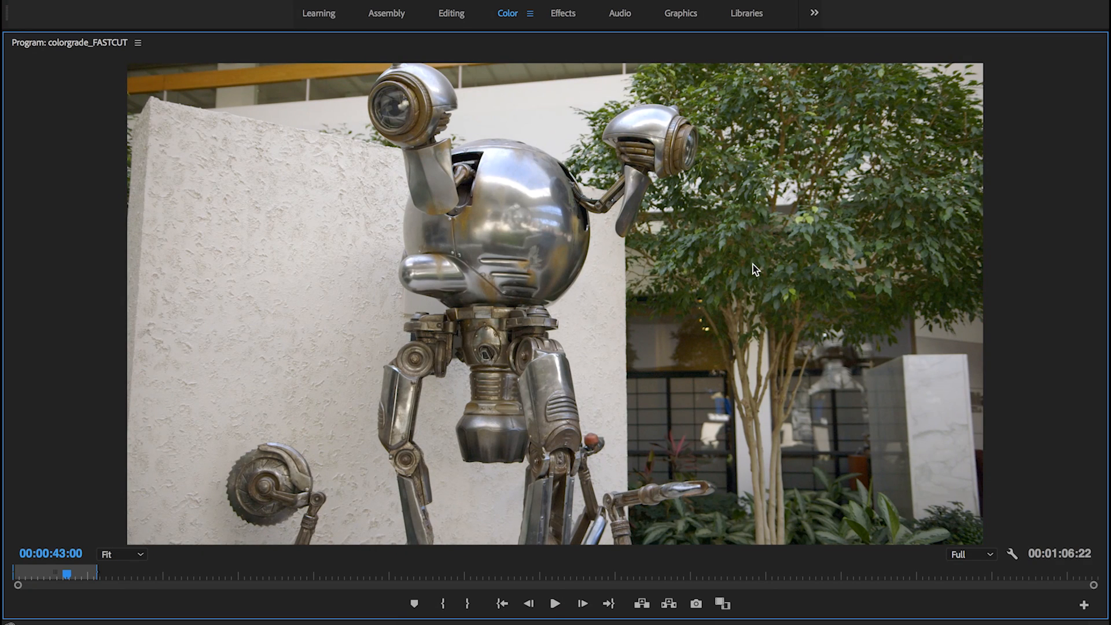
key("grave")
Play the statue clip from 00:00:38:05 to 00:00:43:19 in the enlarged monitor to review the curve adjustment
left_click_drag(661, 428, 629, 427)
key("grave")
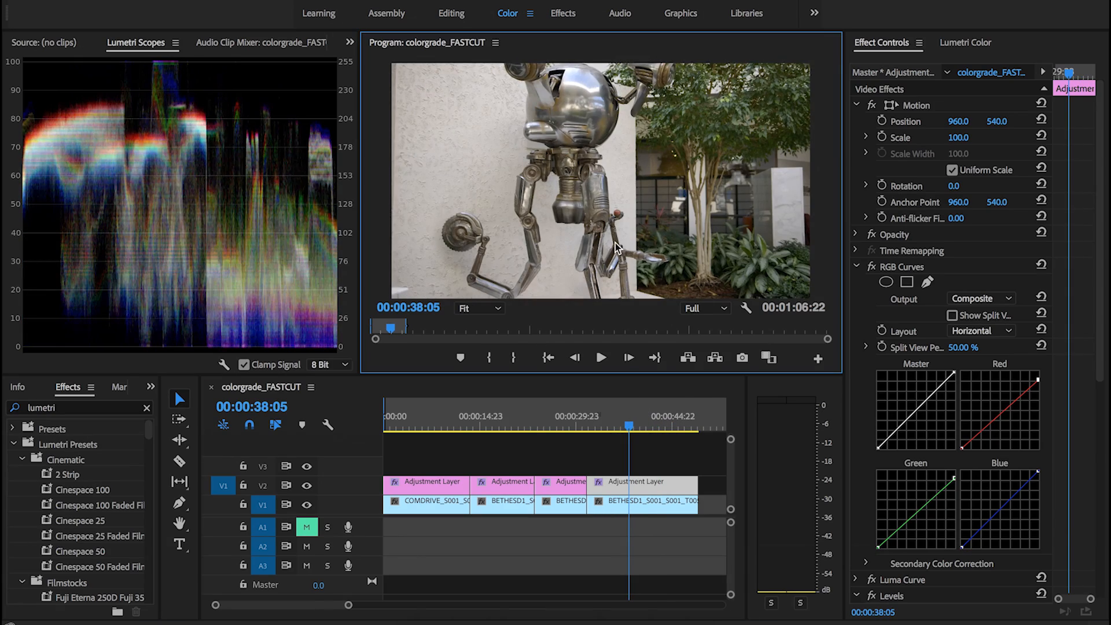
key("grave")
key("space")
key("space")
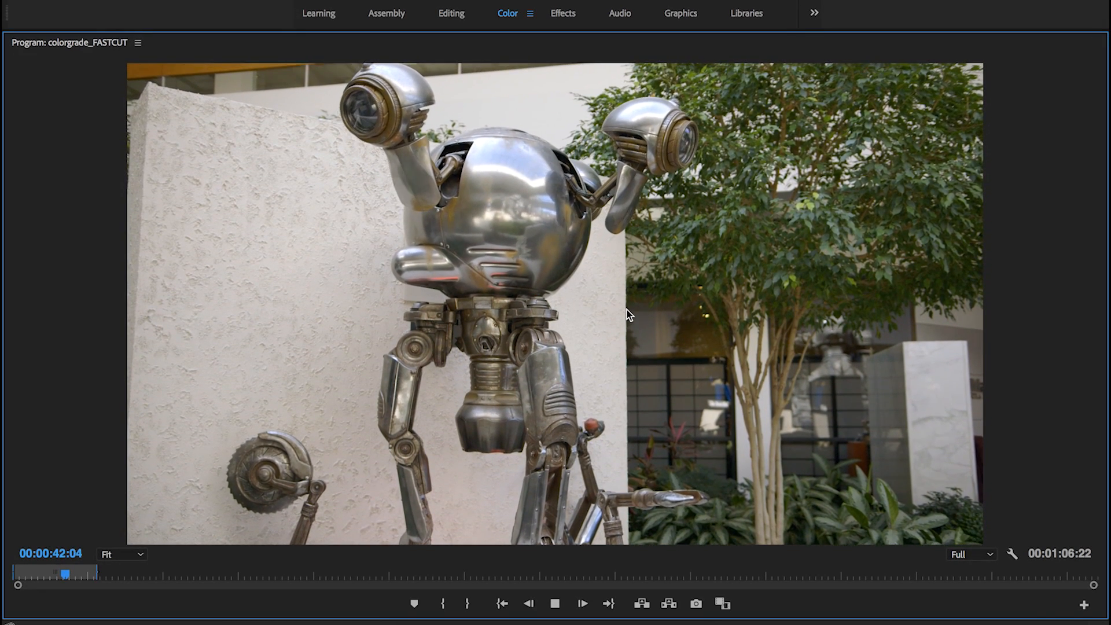
key("space")
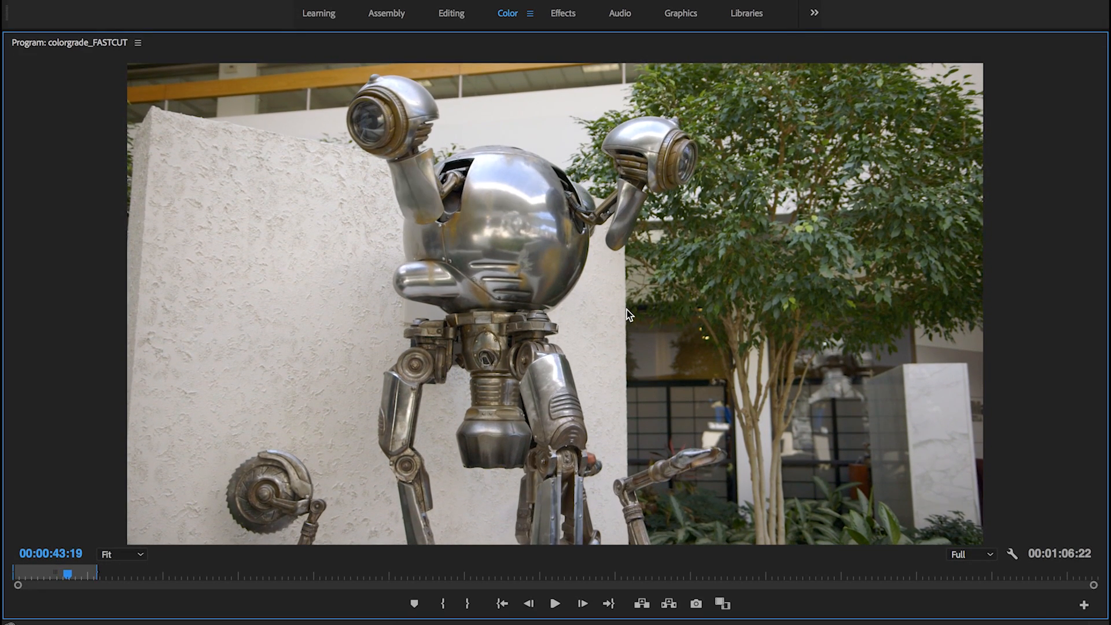
key("grave")
At 00:00:40:03, set the statue's Levels (RGB) White Input to 174 and play the clip in the enlarged monitor
left_click_drag(665, 426, 642, 429)
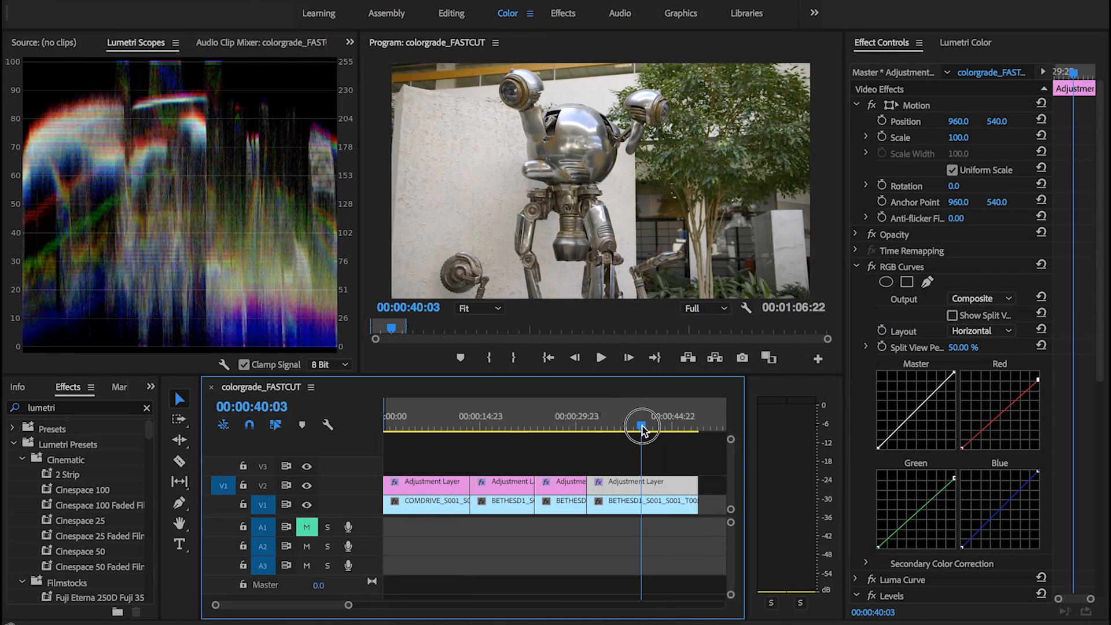
left_click(856, 266)
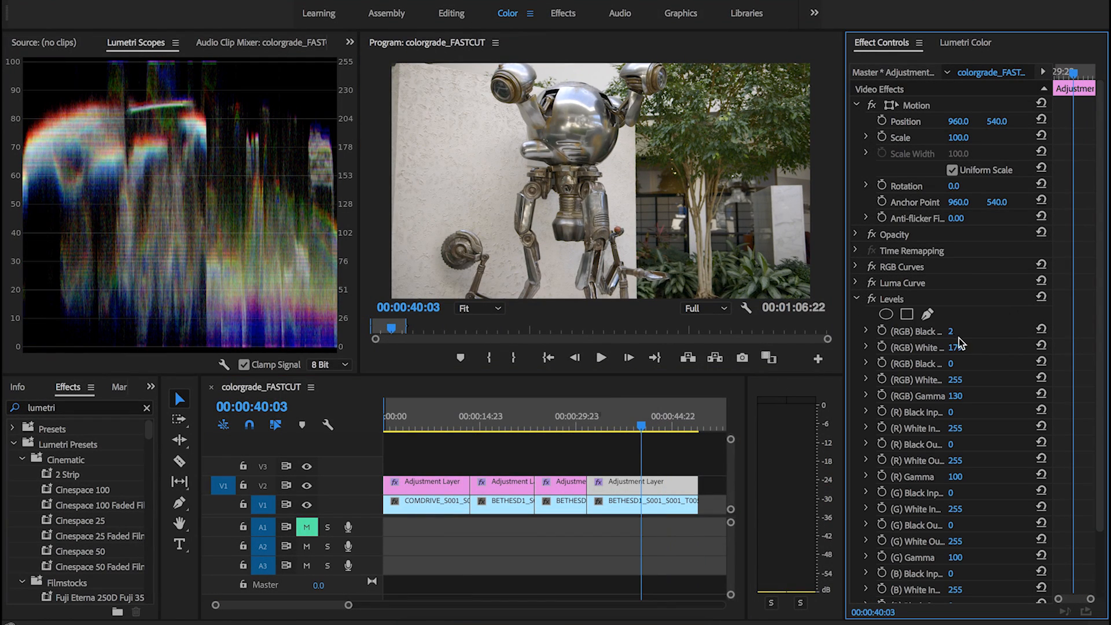
left_click(671, 257)
key("grave")
key("space")
key("grave")
Move the playhead back within the statue clip and replay it in the enlarged monitor up to 00:00:38:23
left_click(624, 427)
left_click_drag(625, 426, 623, 427)
left_click(638, 197)
key("space")
key("grave")
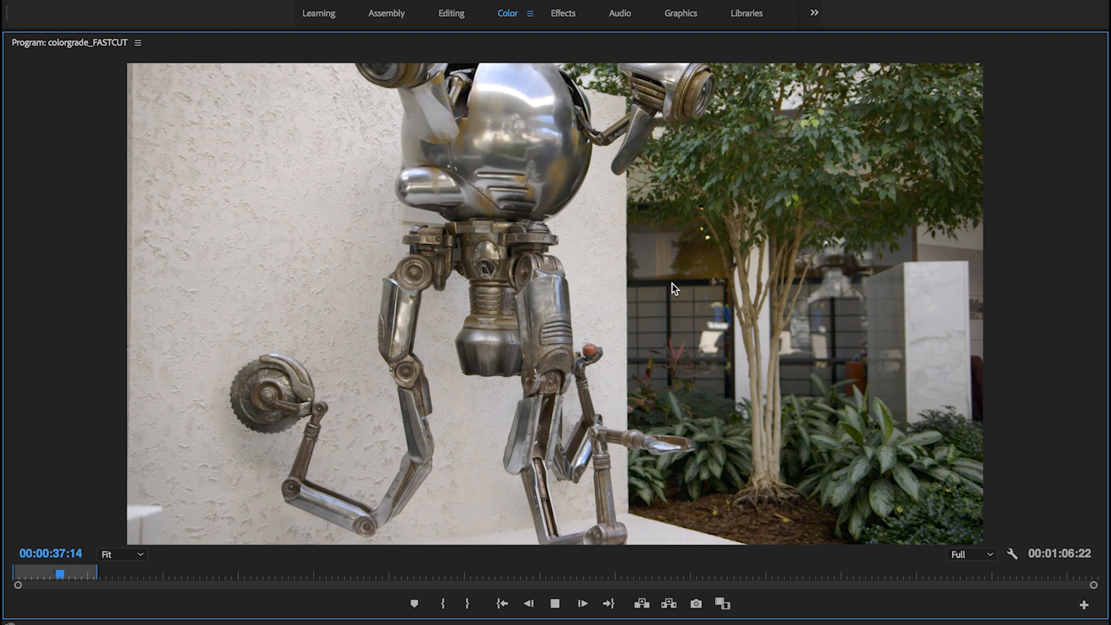
key("grave")
key("space")
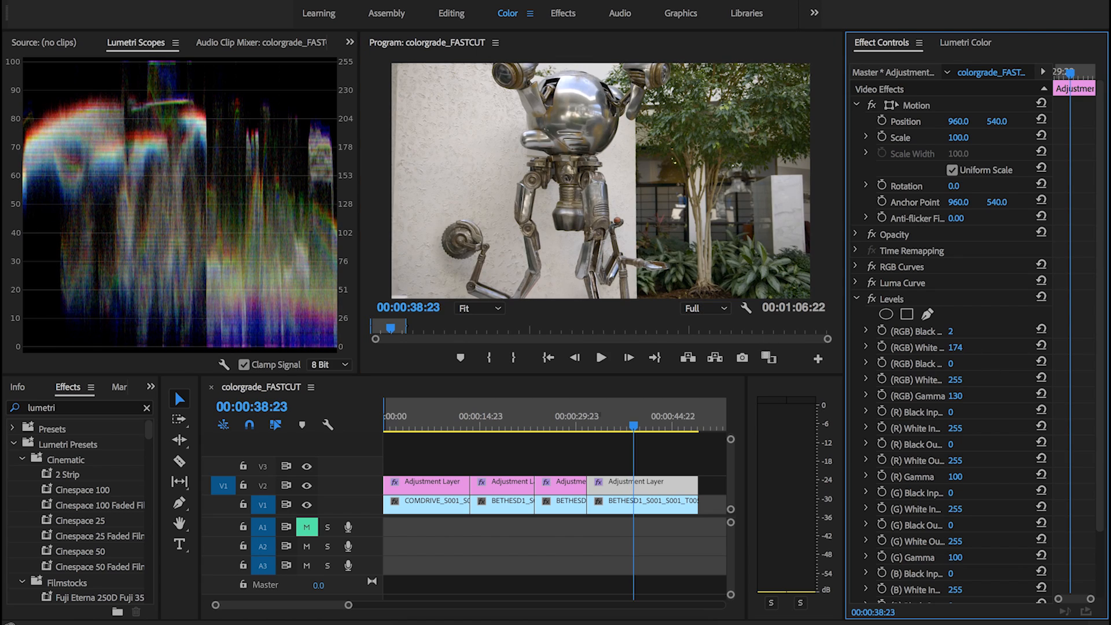
Continue playing the statue clip in the enlarged monitor to 00:00:42:05 and save the project
key("grave")
key("space")
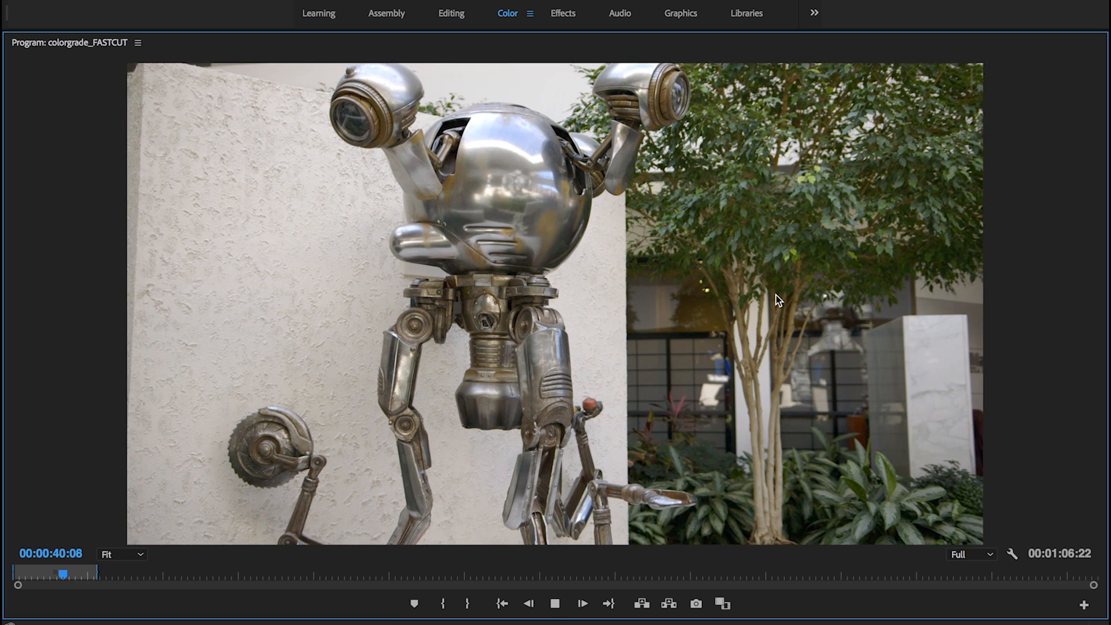
key("space")
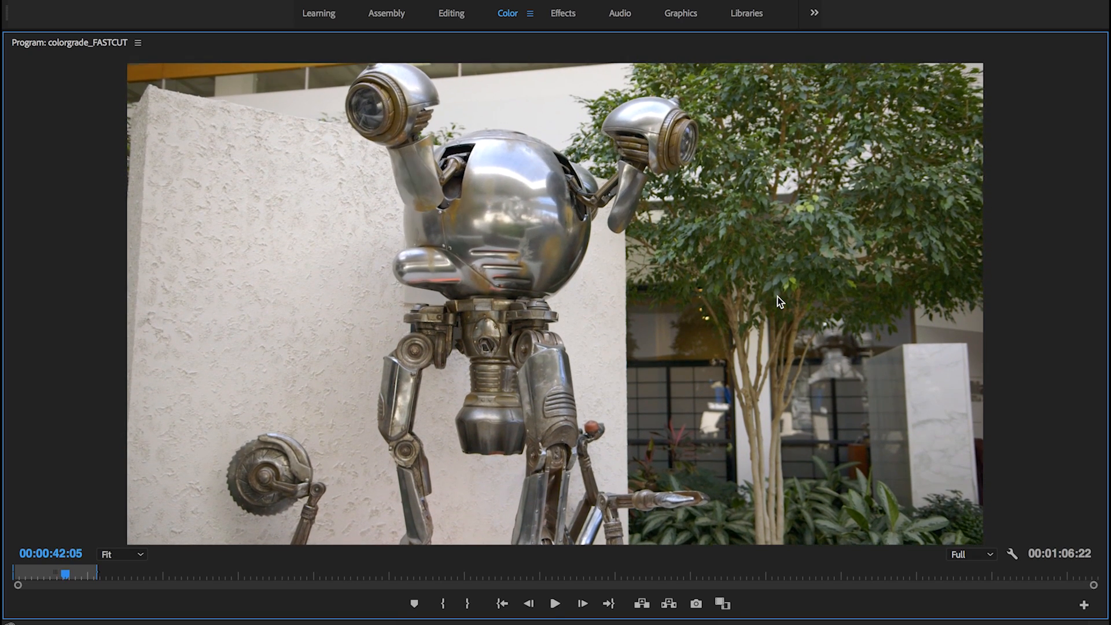
key("ctrl+s")
key("grave")
Move the playhead back to around the start of the statue clip and play it in the enlarged monitor
left_click_drag(603, 412, 577, 408)
key("grave")
key("space")
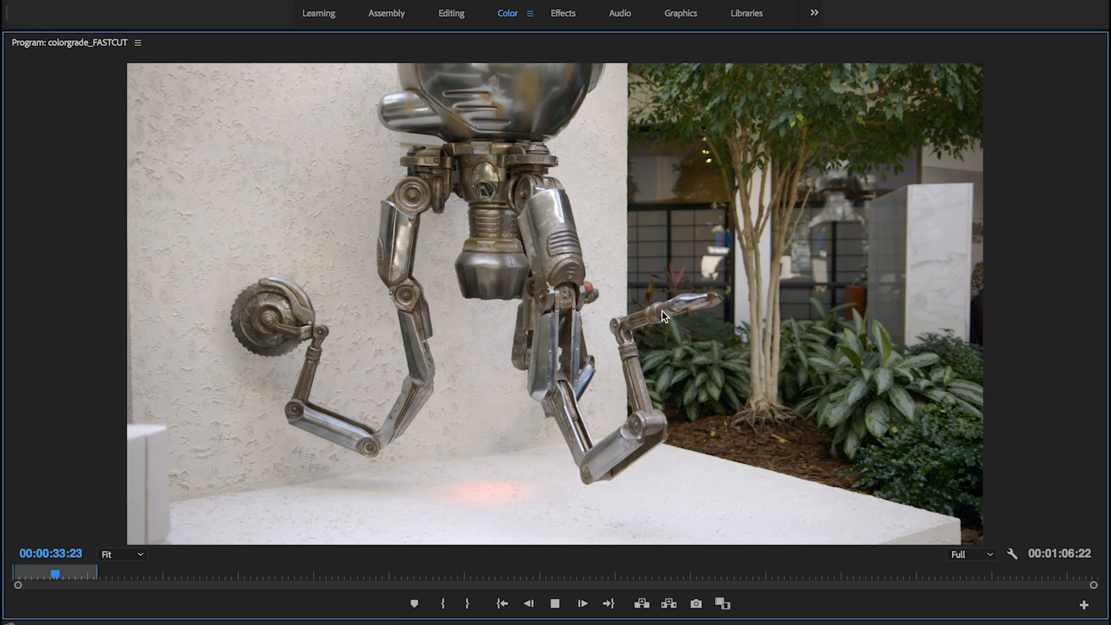
key("grave")
At 00:00:40:03, set the statue's Levels (RGB) Gamma to 132 and White Input to 173, and play the clip enlarged
left_click(641, 427)
left_click_drag(955, 396, 956, 396)
left_click_drag(957, 348, 955, 347)
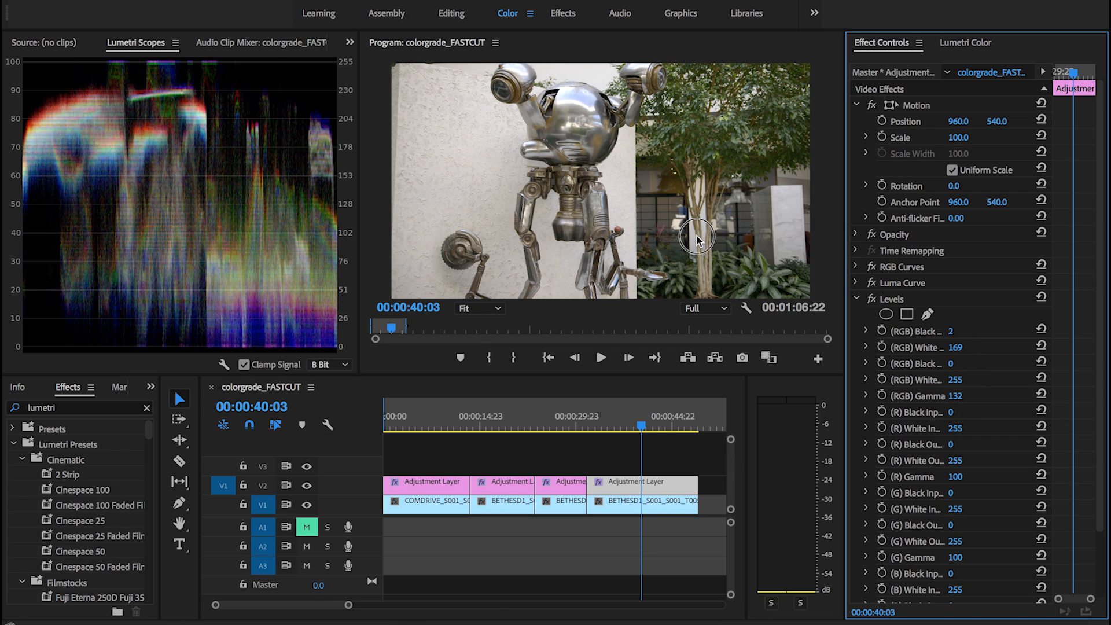
key("grave")
key("space")
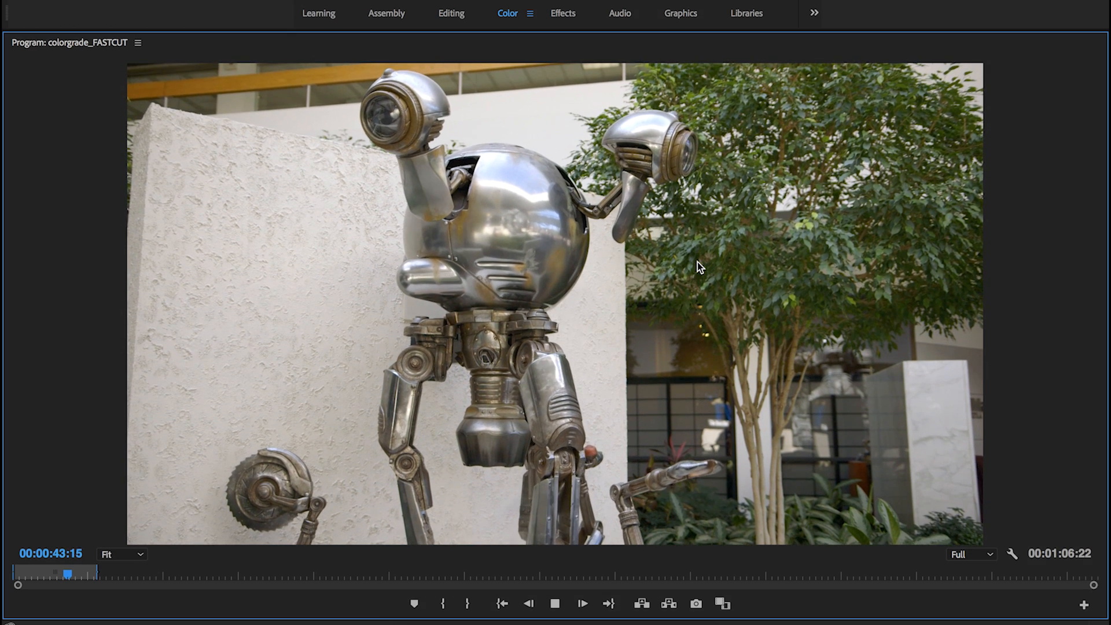
key("space")
key("grave")
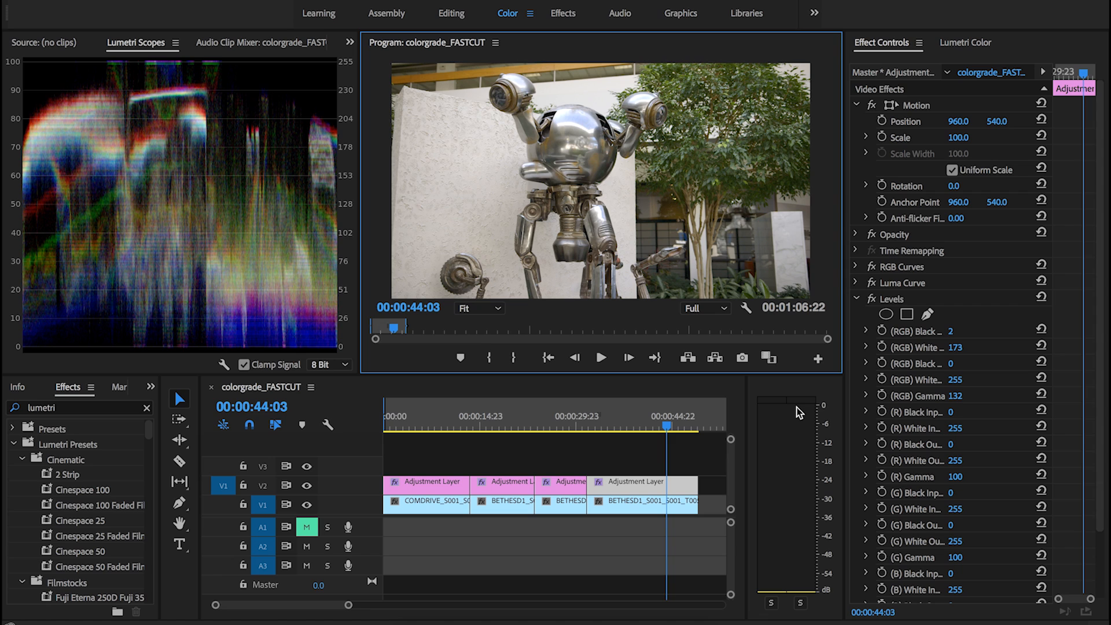
Review the statue clip from 00:00:39:01 in the enlarged monitor, save the project, and deselect the adjustment layer
left_click(634, 420)
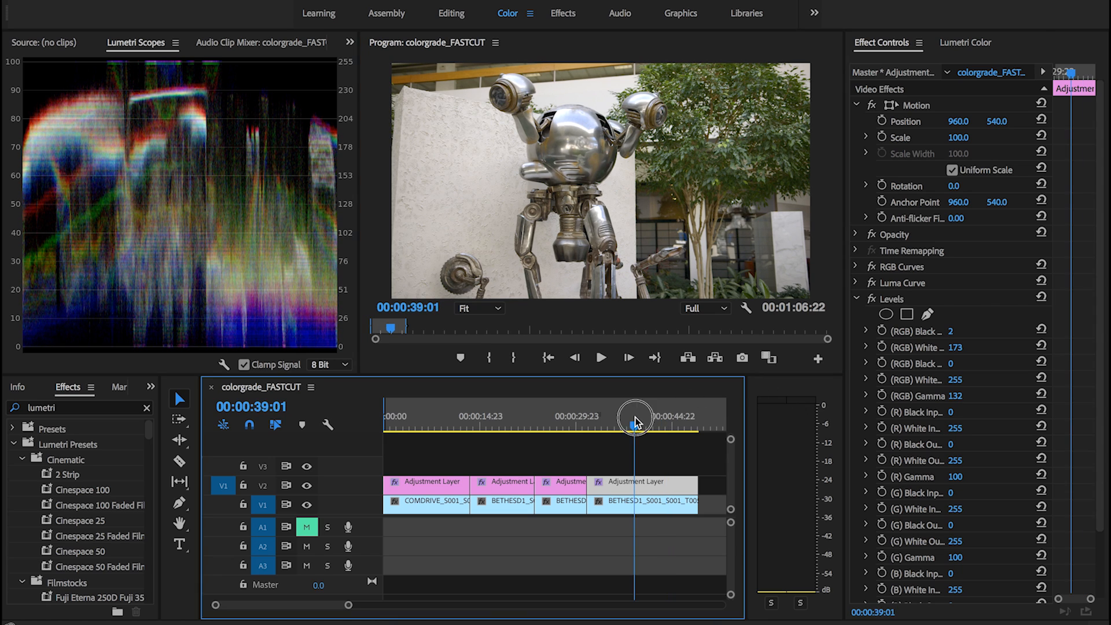
key("grave")
key("ctrl+s")
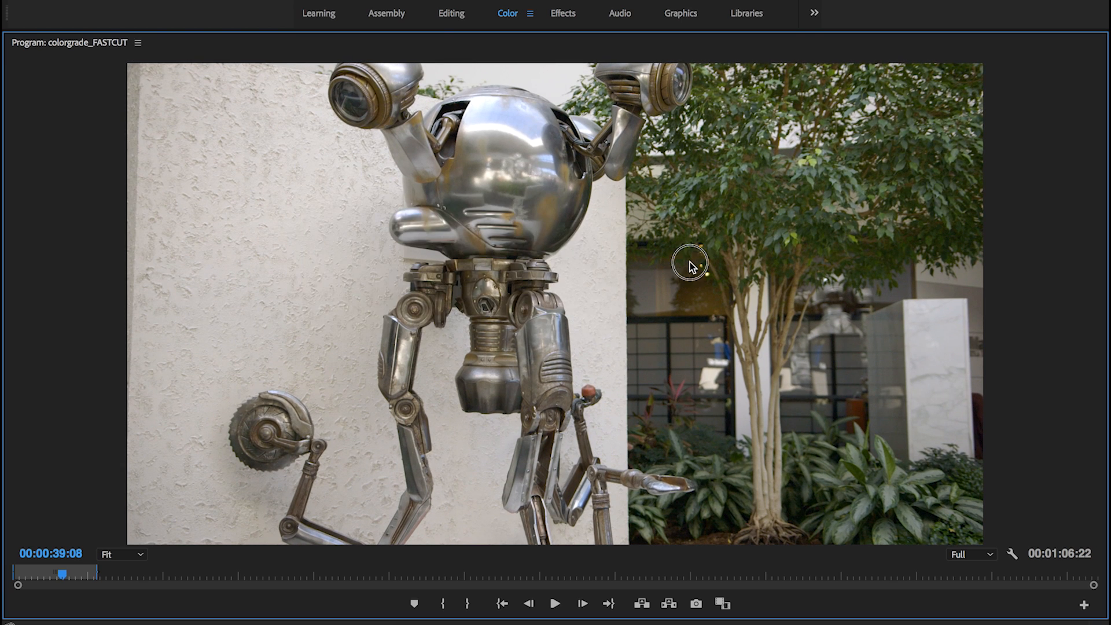
key("grave")
key("ctrl+s")
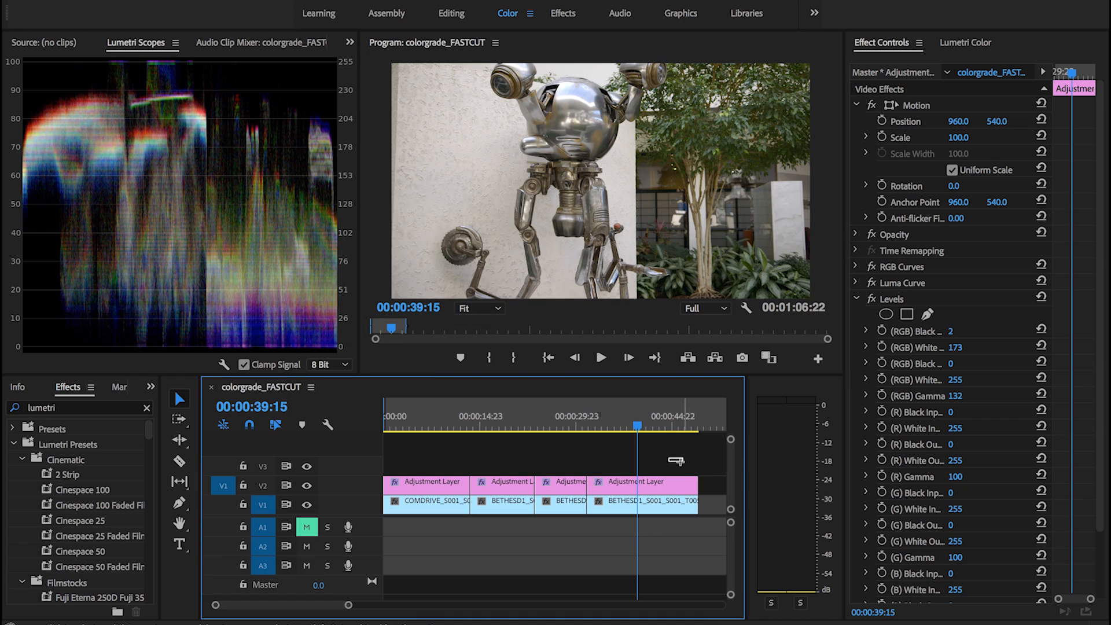
left_click(677, 461)
Return the playhead to 00:00:00:00 and play the start of the interview clip in the enlarged monitor
left_click_drag(416, 420, 368, 434)
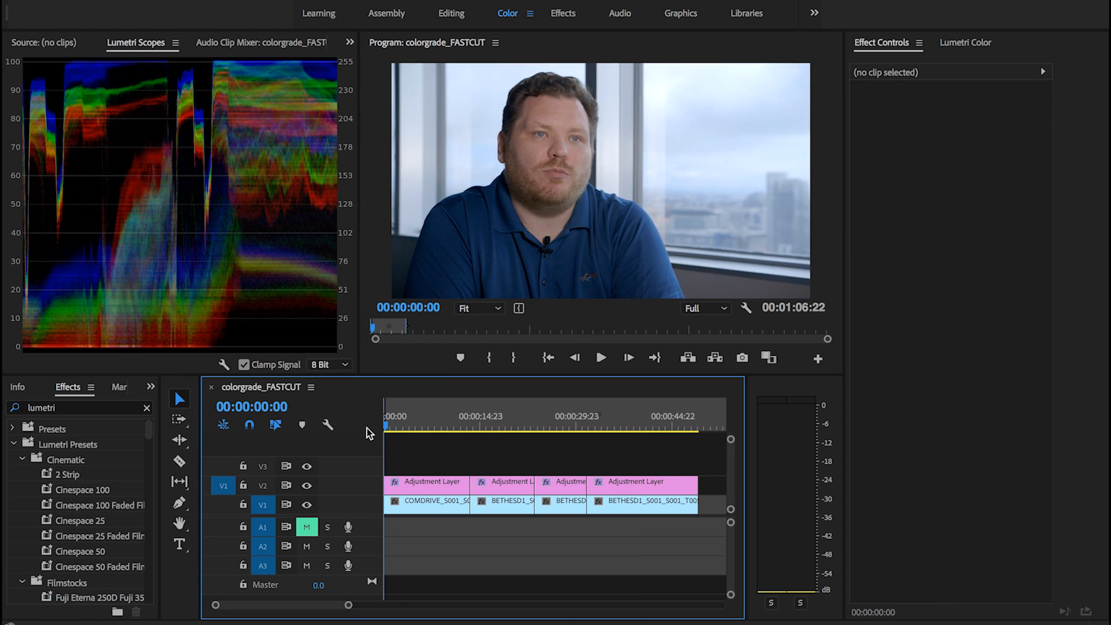
key("grave")
key("space")
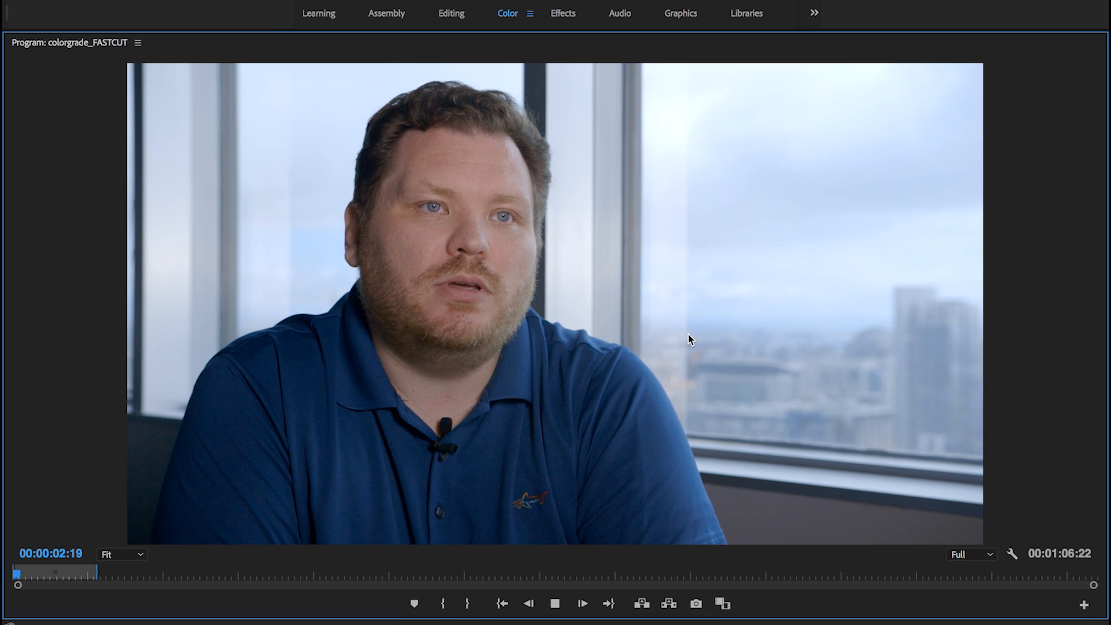
key("space")
key("grave")
Slightly lift the middle control point of the interview adjustment layer's Master curve and play from 00:00:02:22 in the enlarged monitor
left_click(433, 484)
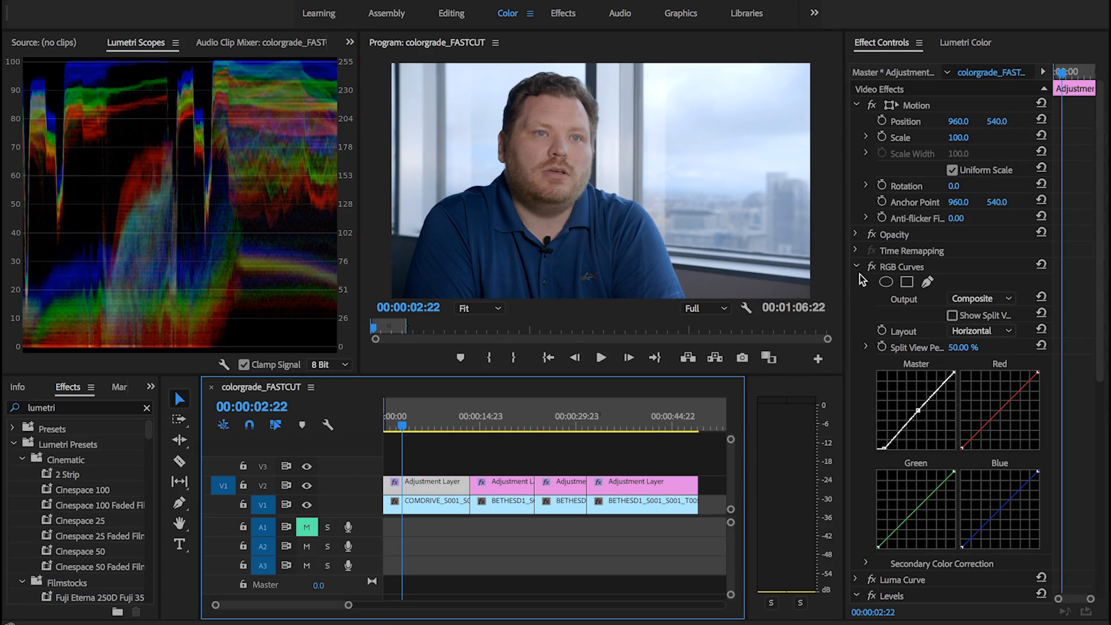
left_click(919, 411)
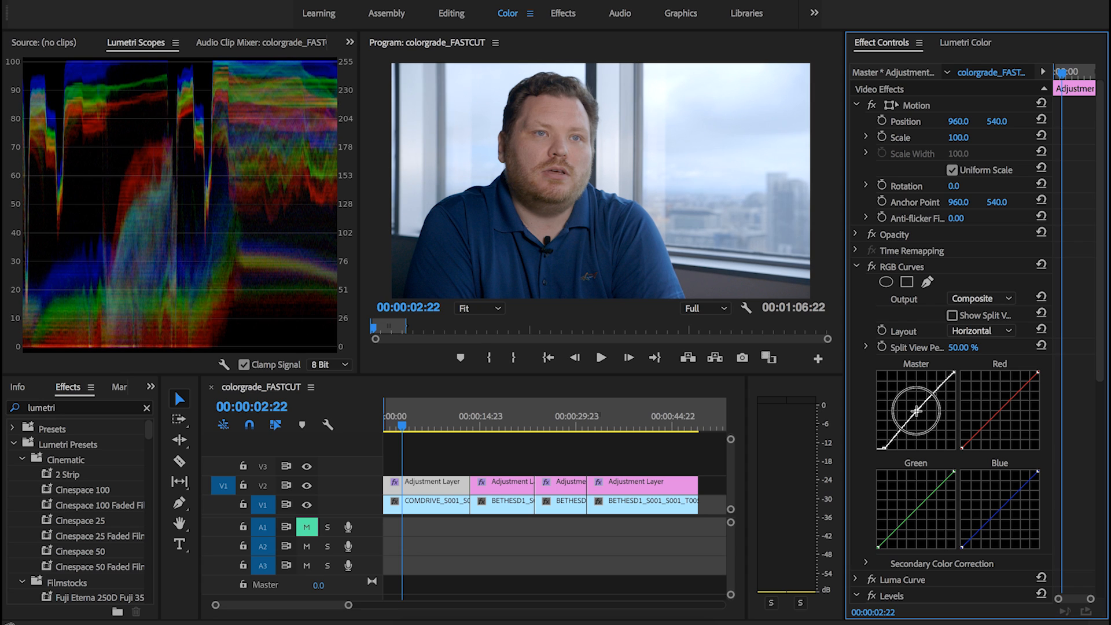
key("grave")
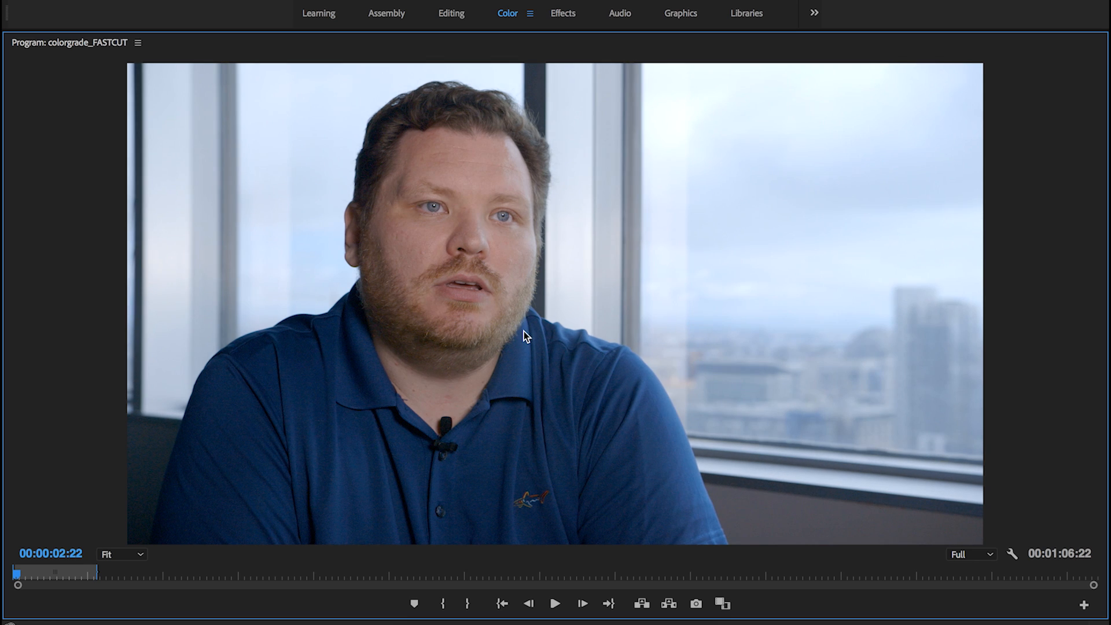
key("space")
key("space")
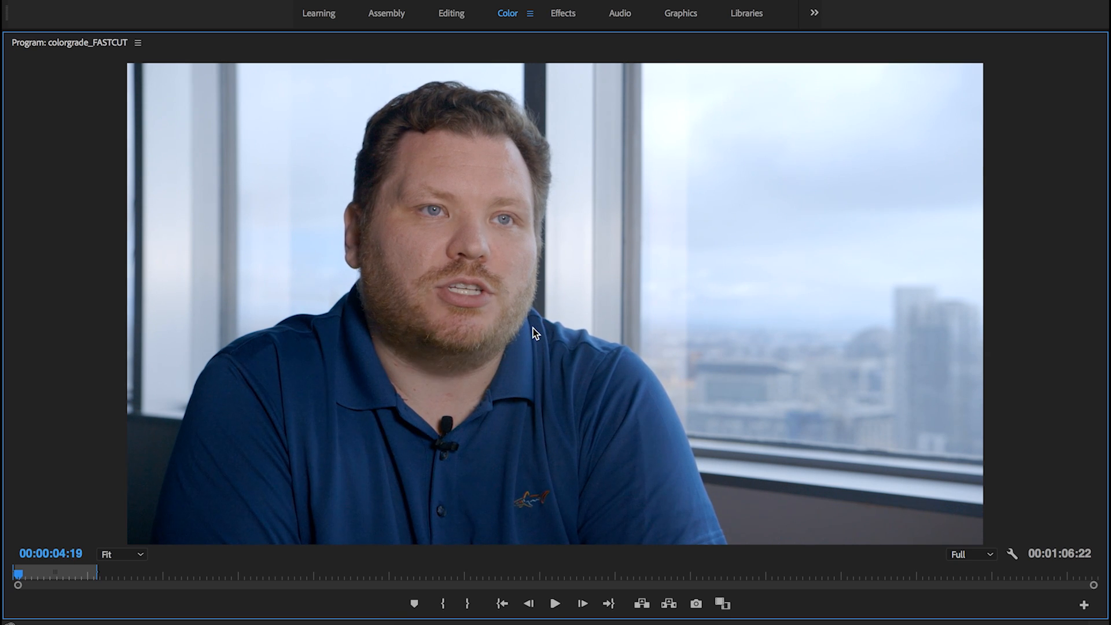
key("grave")
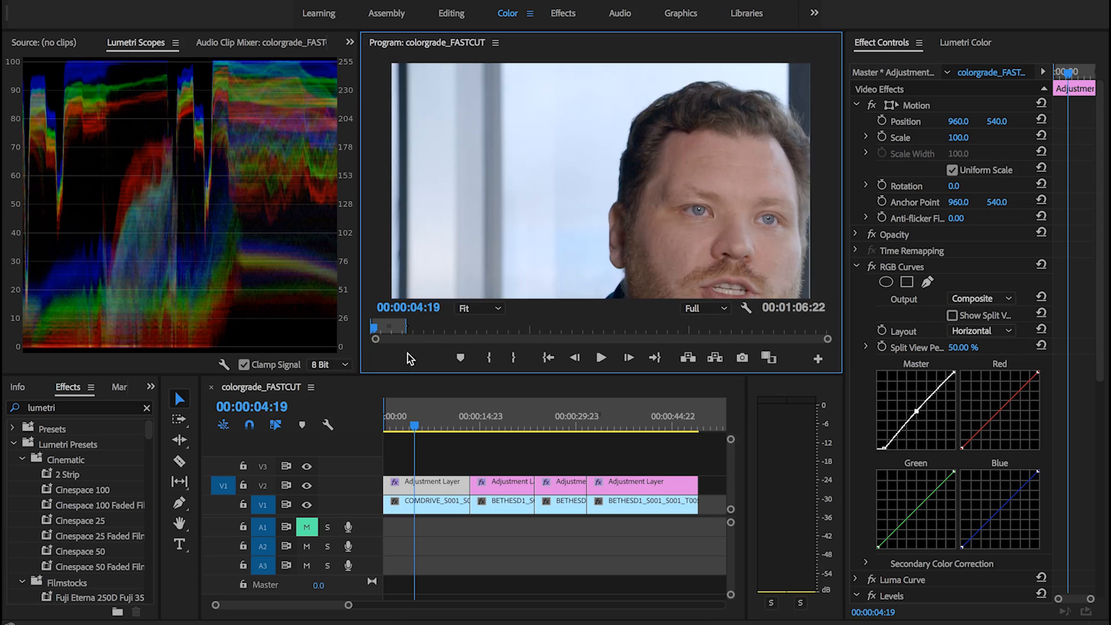
Inspect the interview frame at 00:00:04:19 in the enlarged monitor, save the project, and deselect the adjustment layer
key("grave")
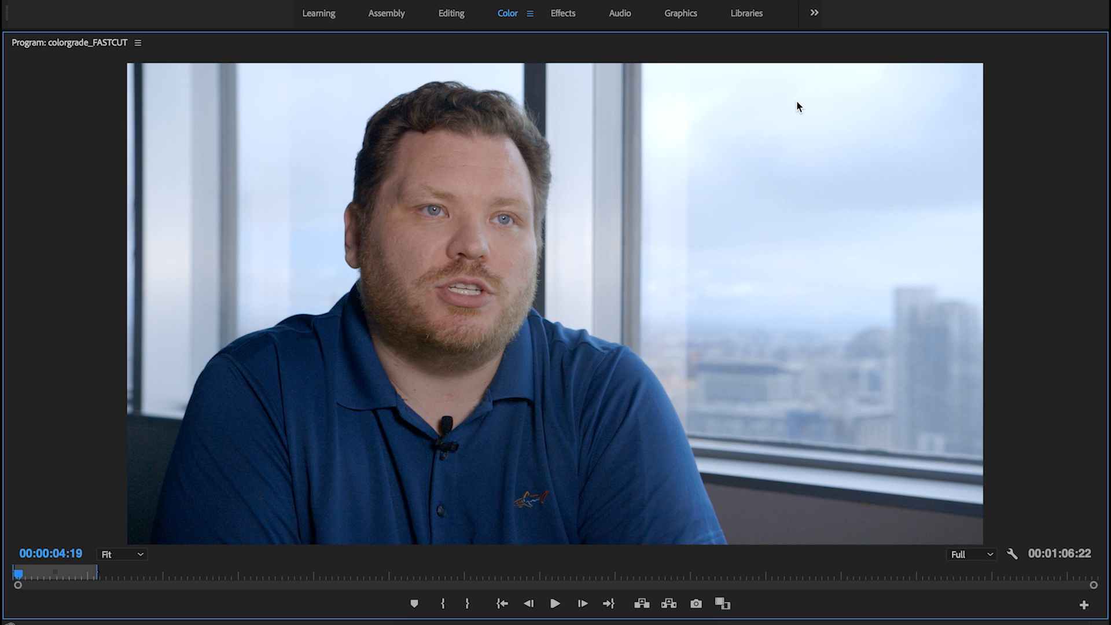
key("super+s")
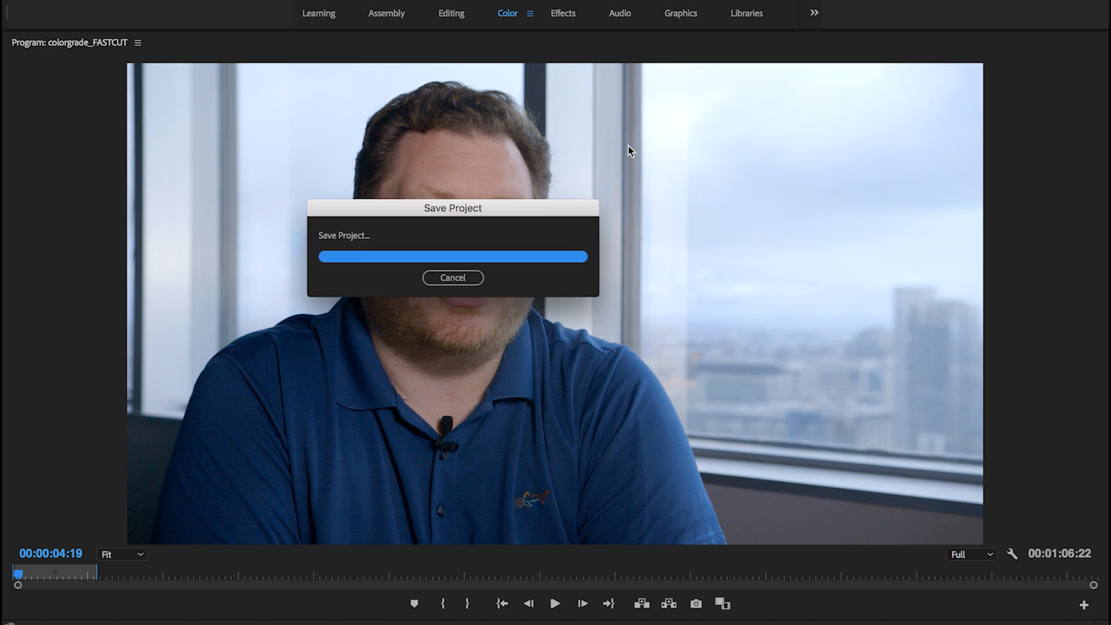
key("super+s")
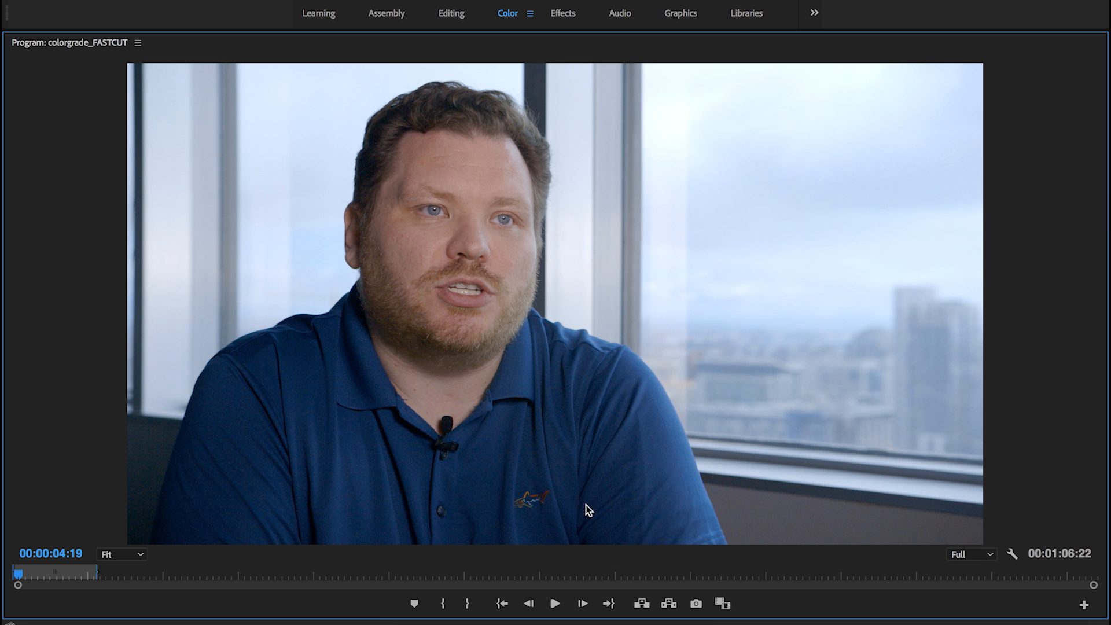
key("grave")
left_click(449, 440)
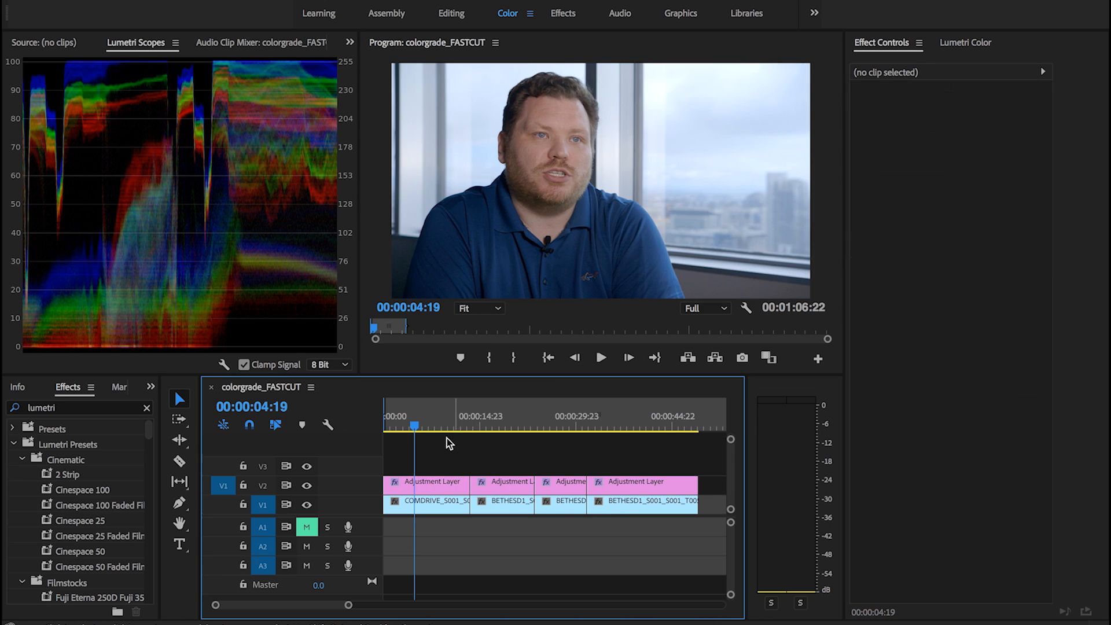
Move further through the first interview clip, play it briefly, and save the project at 00:00:09:22
left_click(437, 429)
key("super+s")
left_click_drag(443, 428, 450, 429)
left_click(507, 225)
key("space")
left_click(446, 425)
key("super+s")
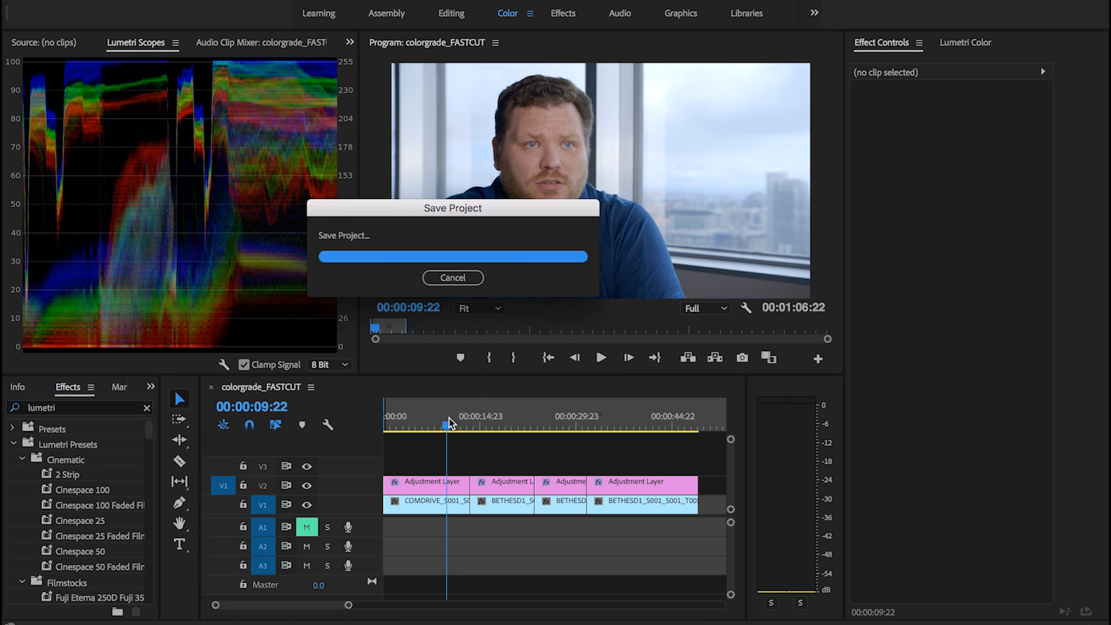
Play the first interview clip in the enlarged monitor up to 00:00:08:11, restore the layout, and save the project
left_click(399, 427)
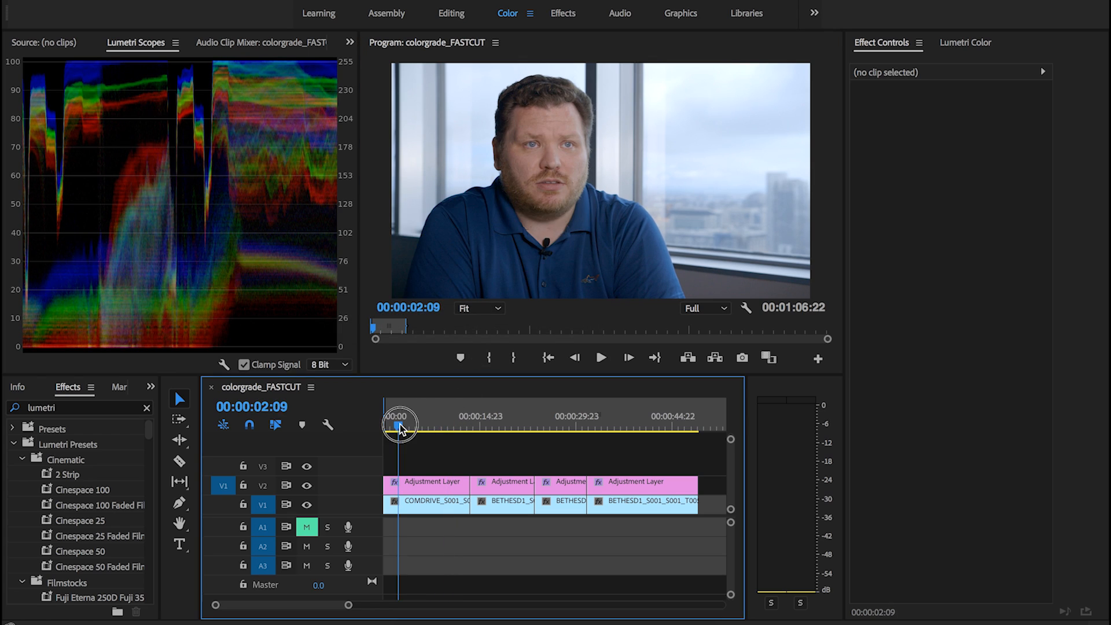
left_click(428, 425)
left_click(495, 228)
key("grave")
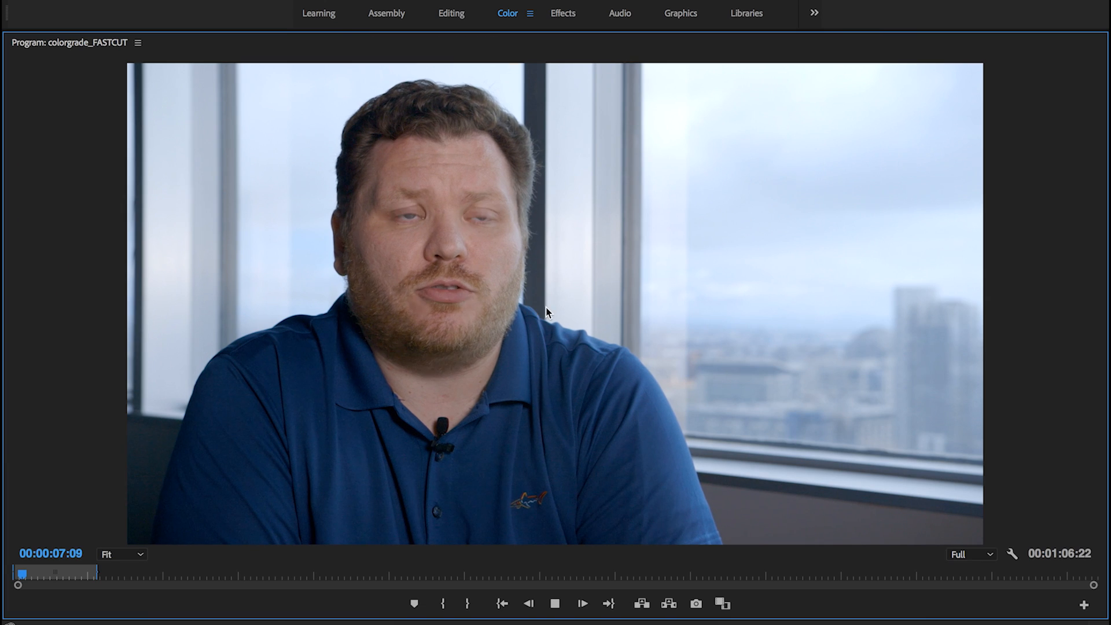
key("space")
key("super+s")
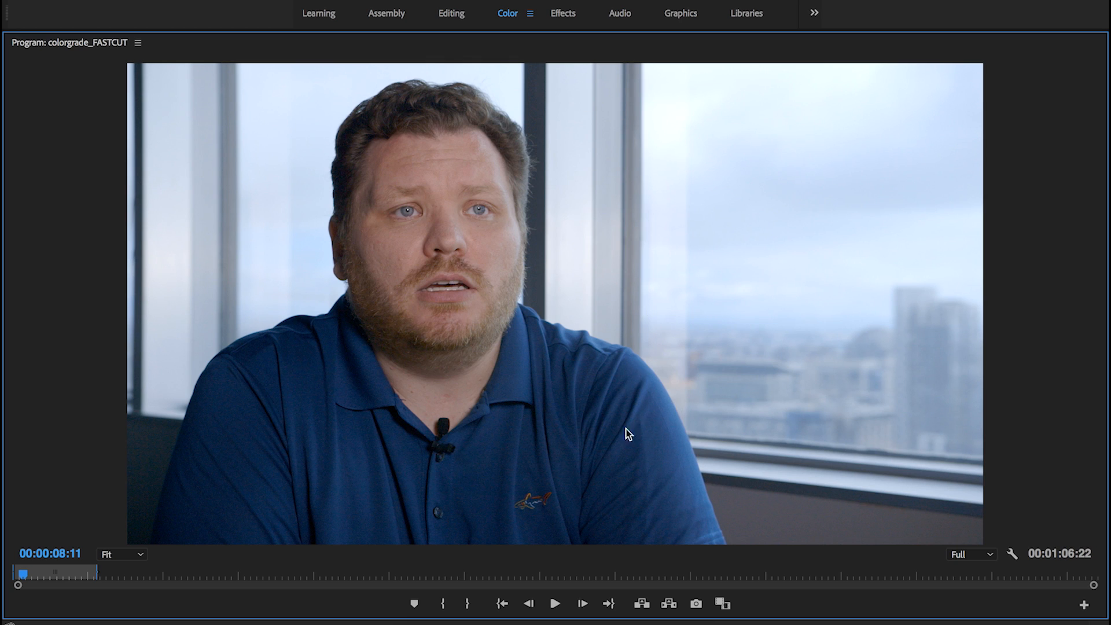
key("grave")
key("super+s")
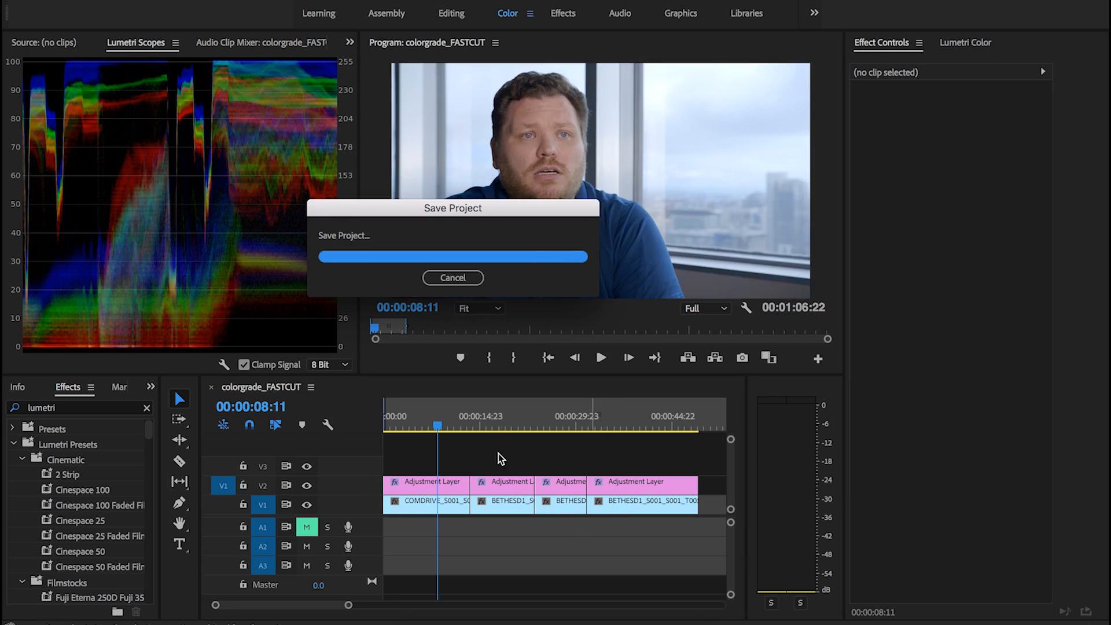
left_click(512, 453)
Select the adjustment layer over the yellow-sweater interview and play that clip from 00:00:16:18 in the enlarged monitor
left_click(484, 414)
left_click(491, 414)
left_click(495, 483)
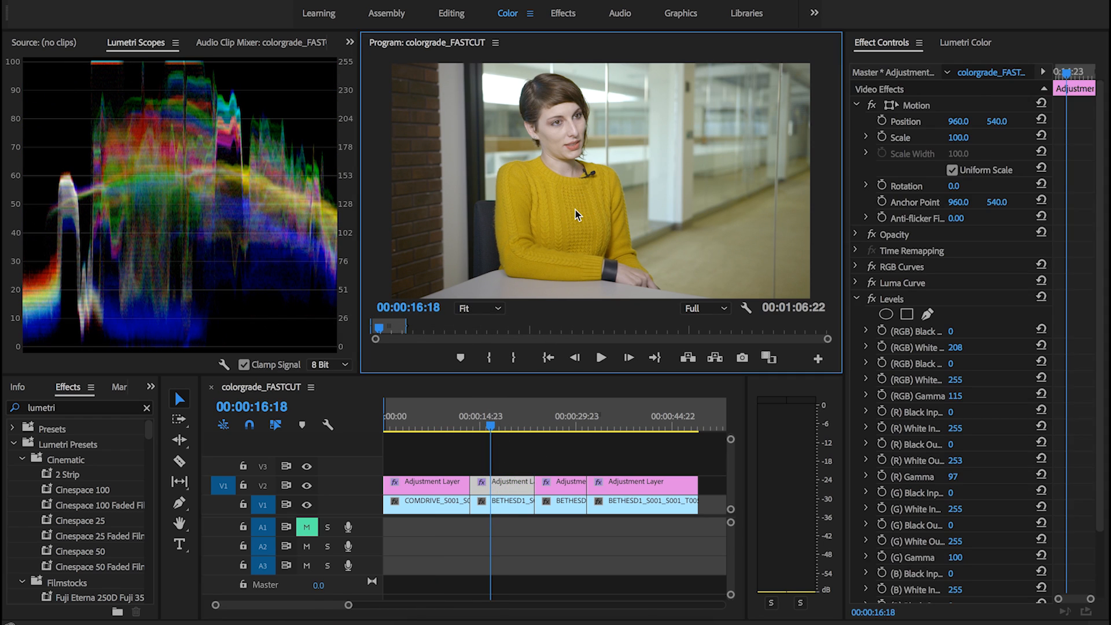
key("grave")
key("space")
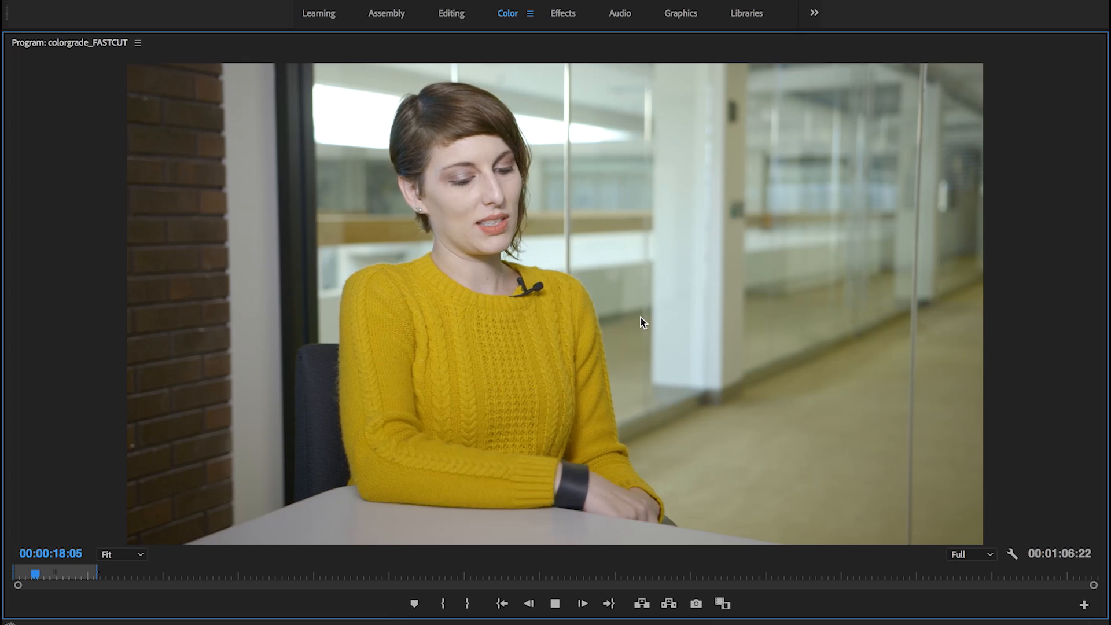
key("space")
key("grave")
At 00:00:19:01, set the yellow-sweater clip's Levels (RGB) Gamma to 118 and play it in the enlarged monitor
left_click_drag(504, 426, 508, 427)
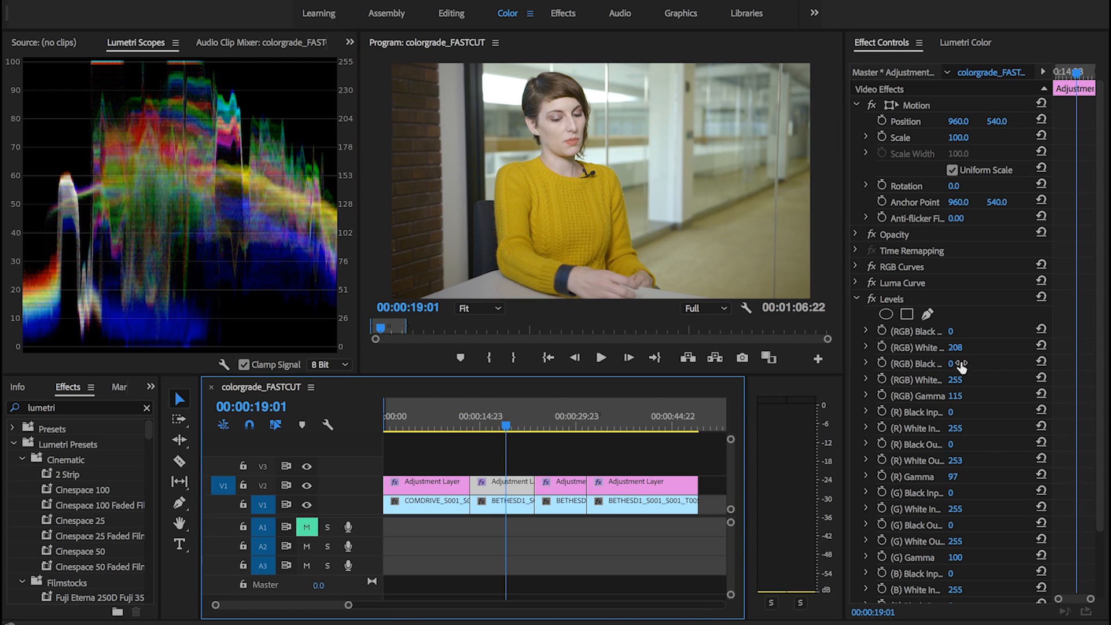
left_click_drag(955, 396, 959, 396)
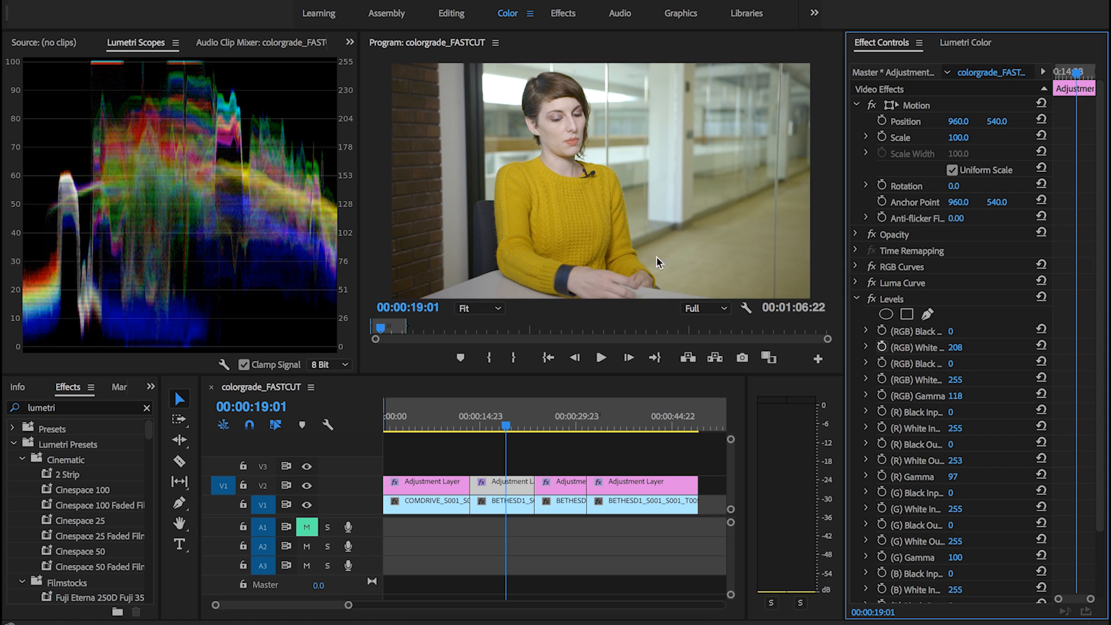
key("grave")
key("space")
key("space")
key("space")
key("space")
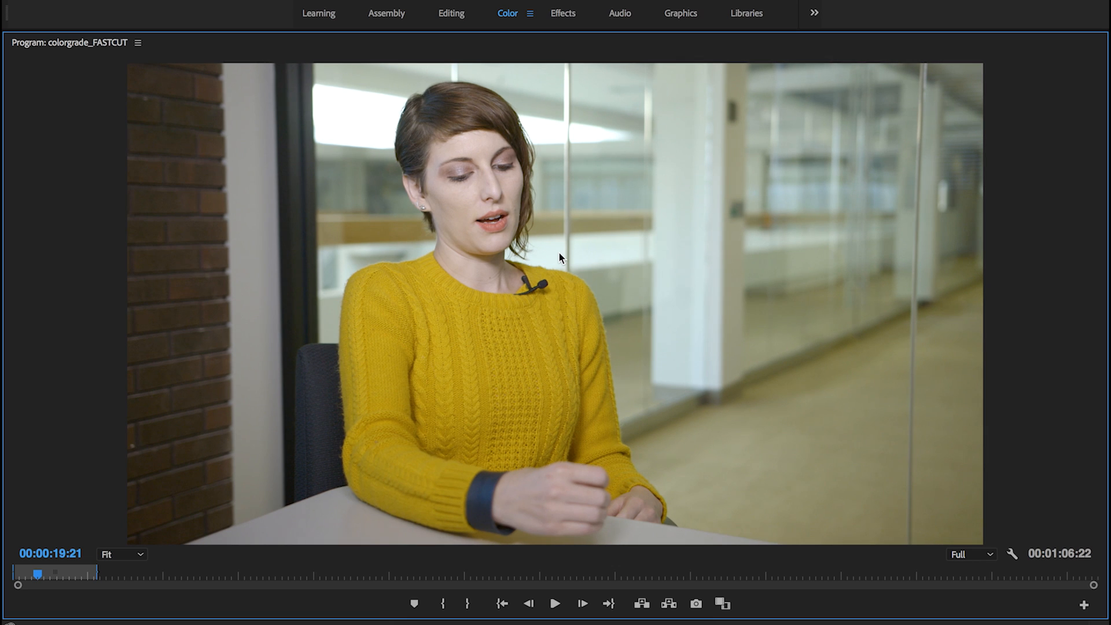
key("grave")
At 00:00:17:06, try moving the black point of the RGB Curves Master curve back to the corner
left_click(494, 429)
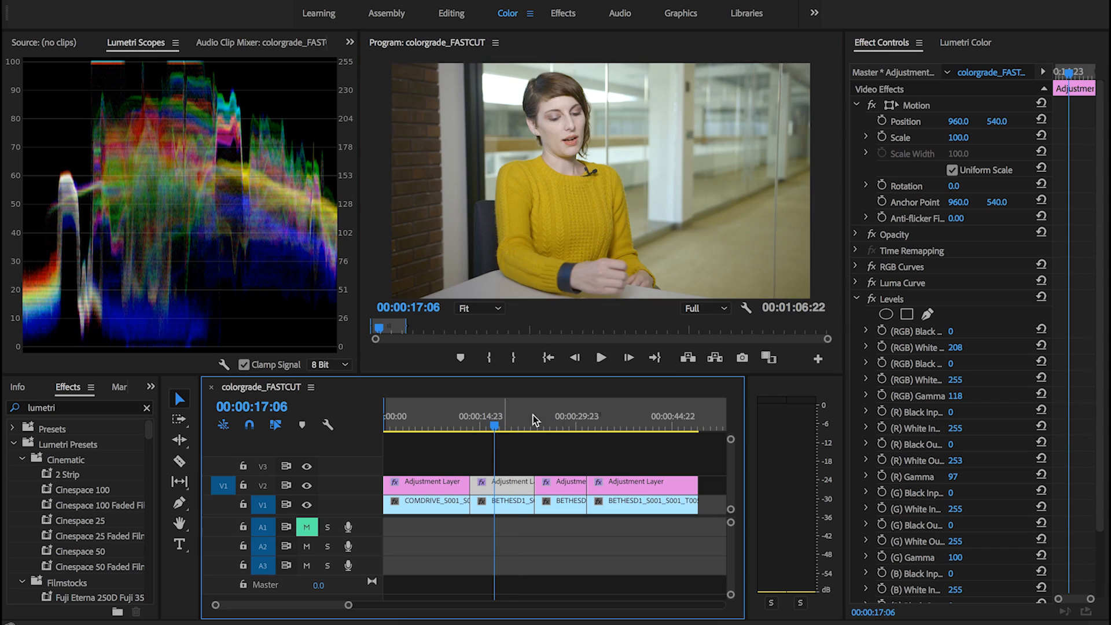
left_click(856, 267)
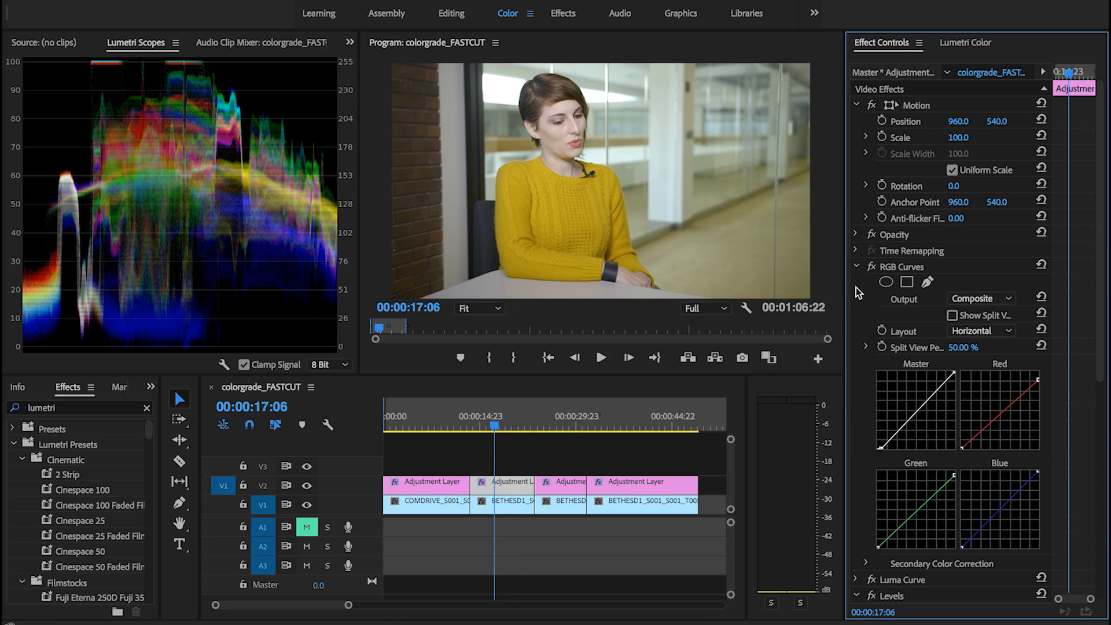
left_click(882, 448)
key("grave")
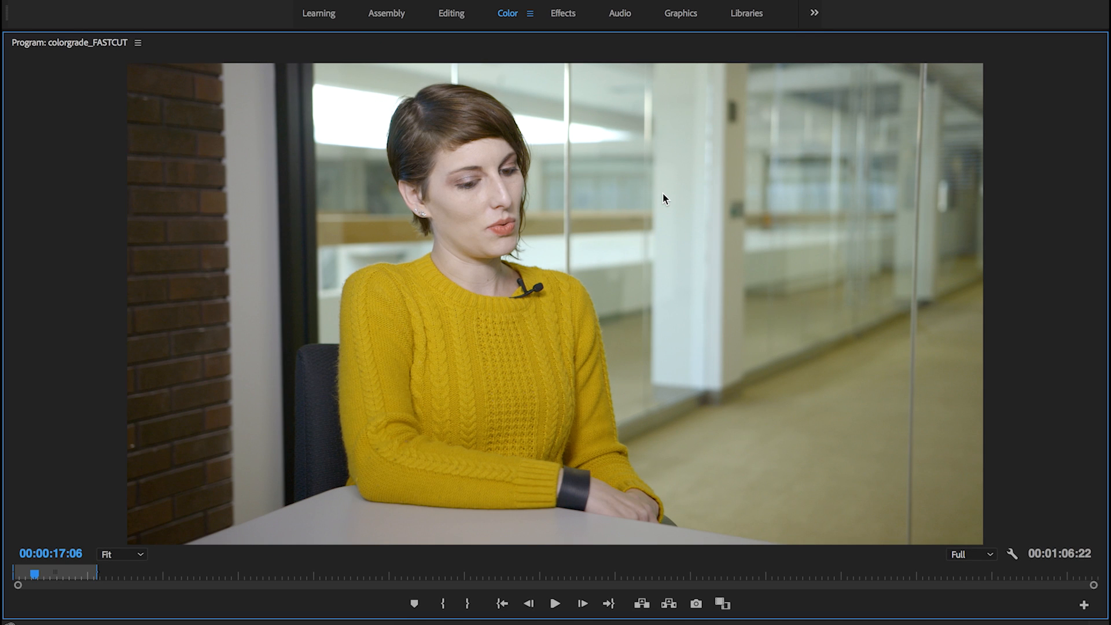
key("grave")
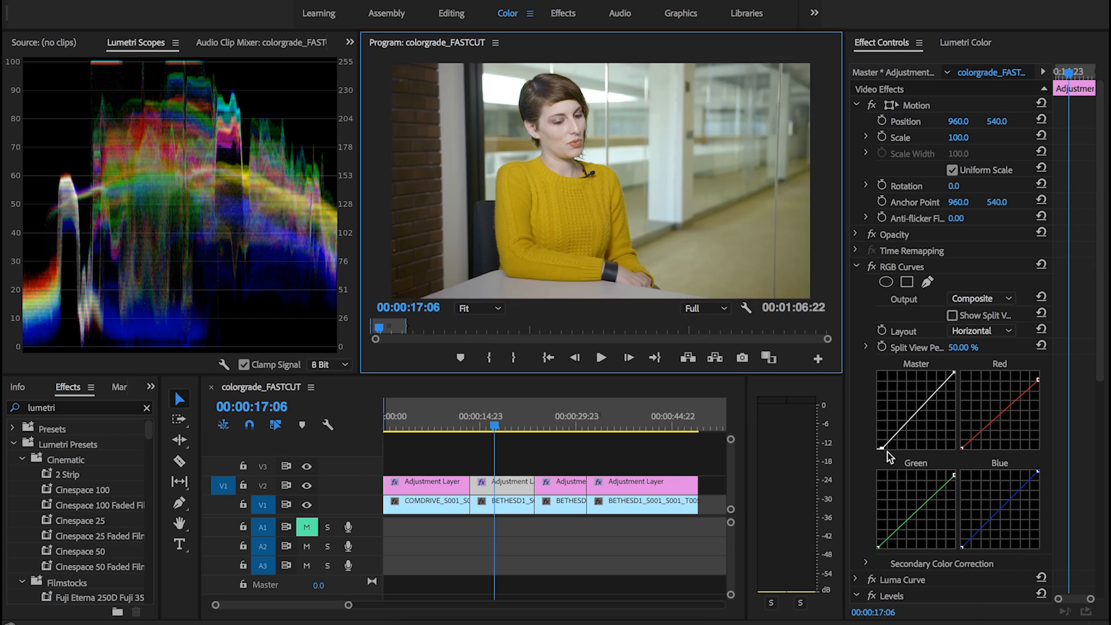
left_click_drag(883, 451, 866, 455)
Try shifting the Luma Curve's black point slightly inward to deepen the blacks, and play the clip in the enlarged monitor
left_click(857, 267)
left_click(855, 283)
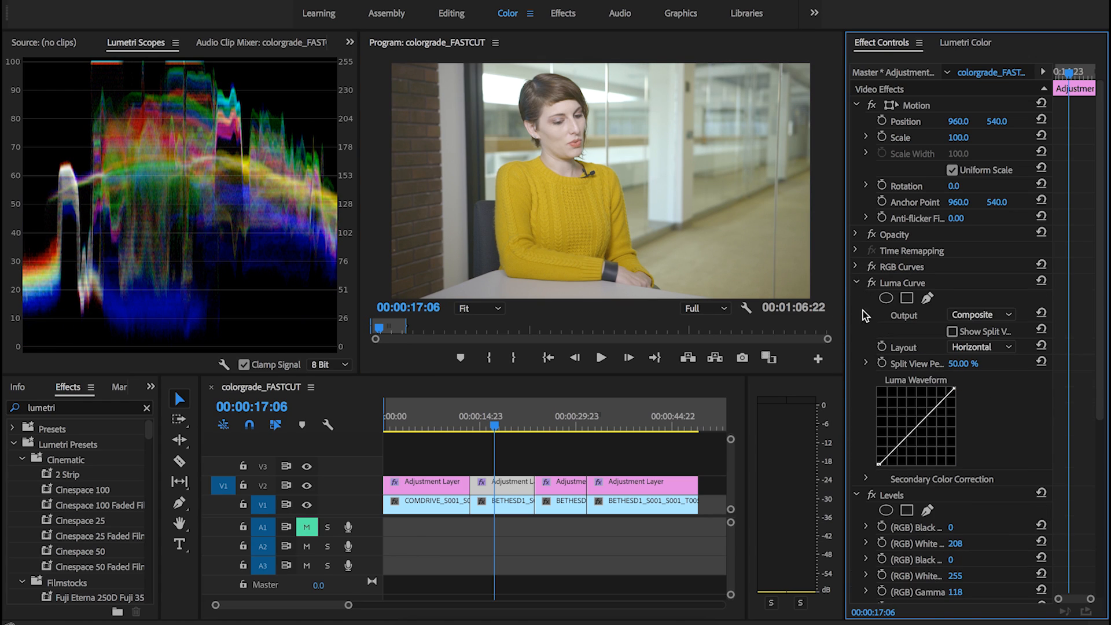
left_click(879, 464)
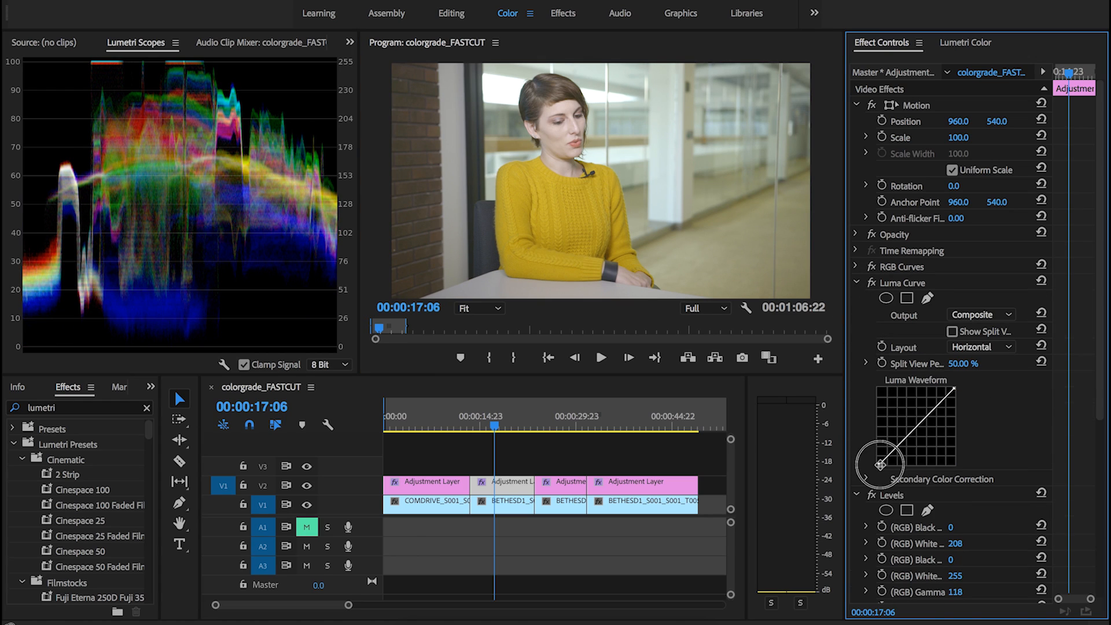
left_click_drag(880, 465, 883, 466)
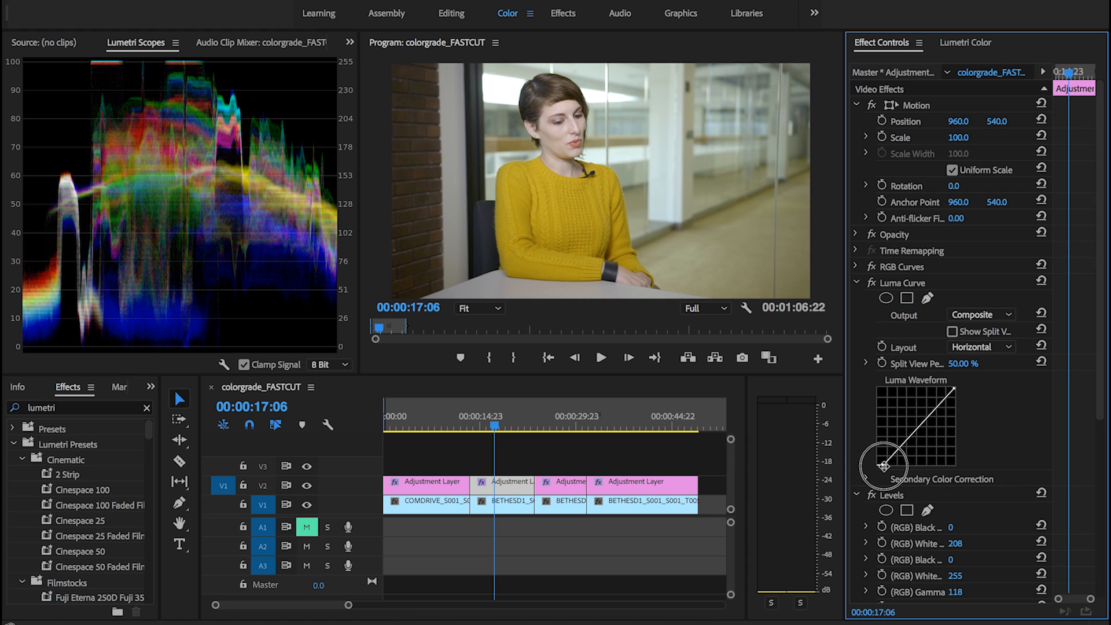
key("grave")
key("space")
key("space")
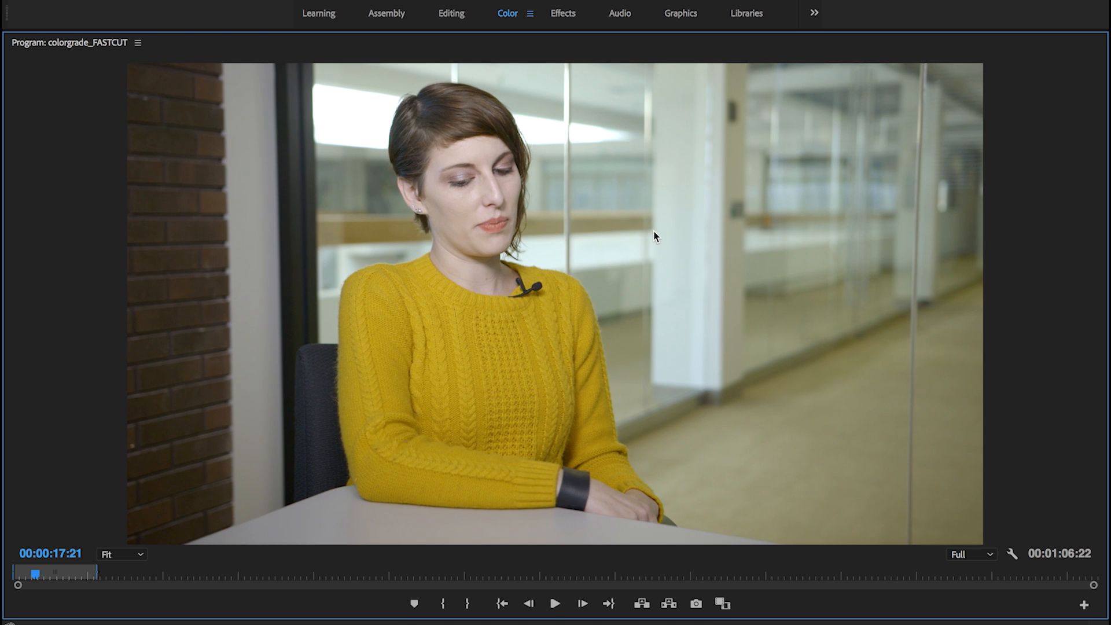
Compare the yellow-sweater clip with and without the curve changes using undo and redo, and play it in the enlarged monitor
key("super+z")
key("shift+super+z")
key("super+z")
key("shift+super+z")
key("space")
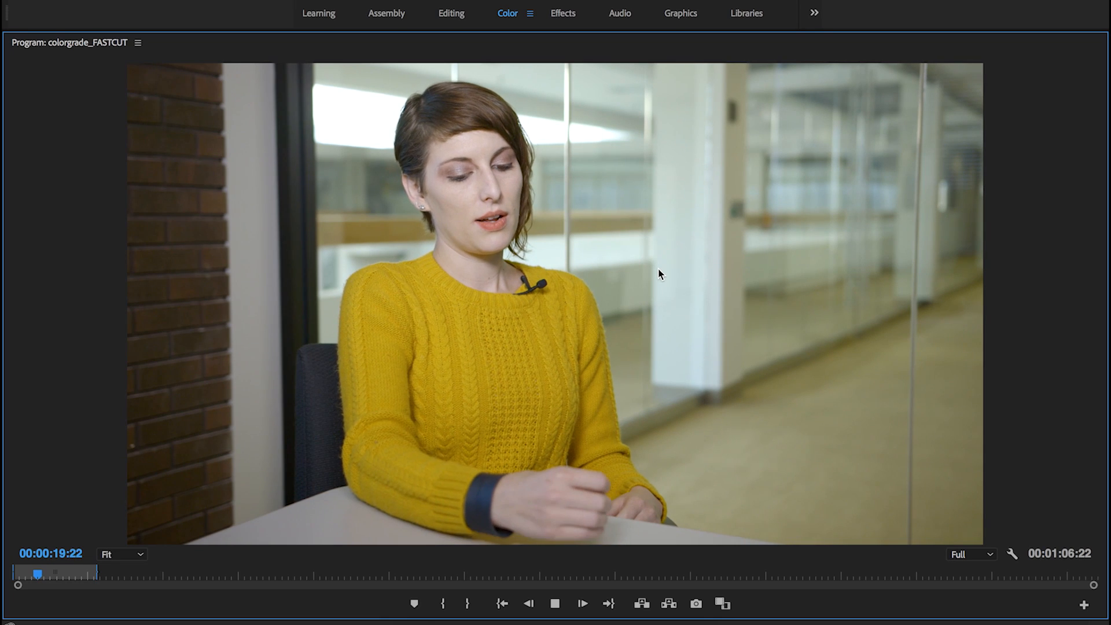
Save the project at 00:00:17:23 and replay the yellow-sweater clip in the enlarged monitor through 00:00:20:21
key("grave")
left_click_drag(519, 424, 499, 425)
key("super+s")
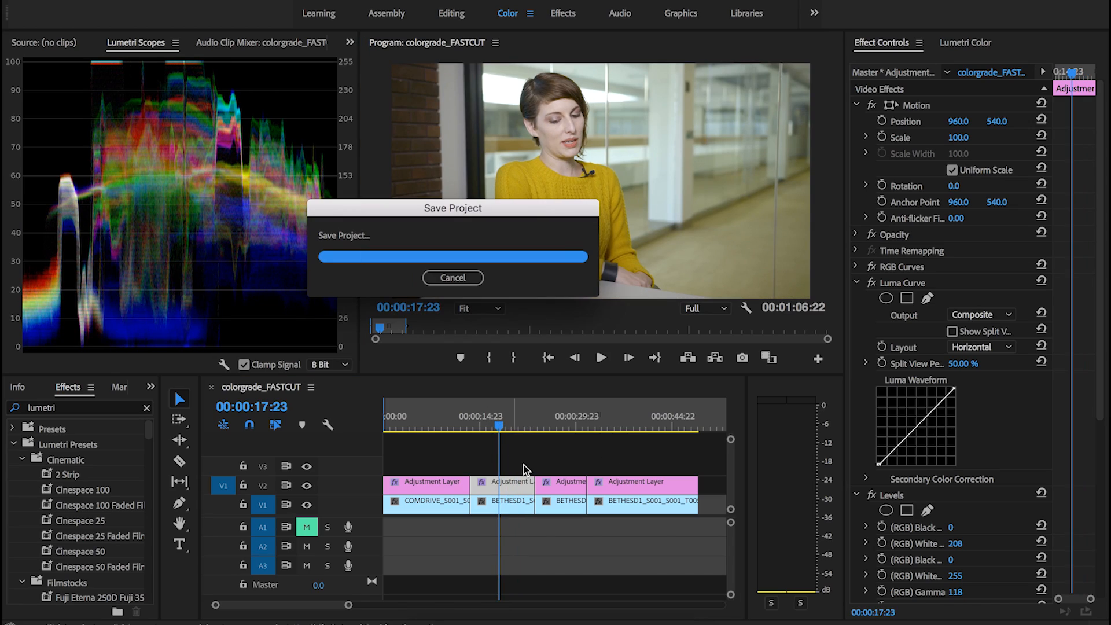
left_click(506, 426)
left_click(589, 215)
key("grave")
key("space")
key("grave")
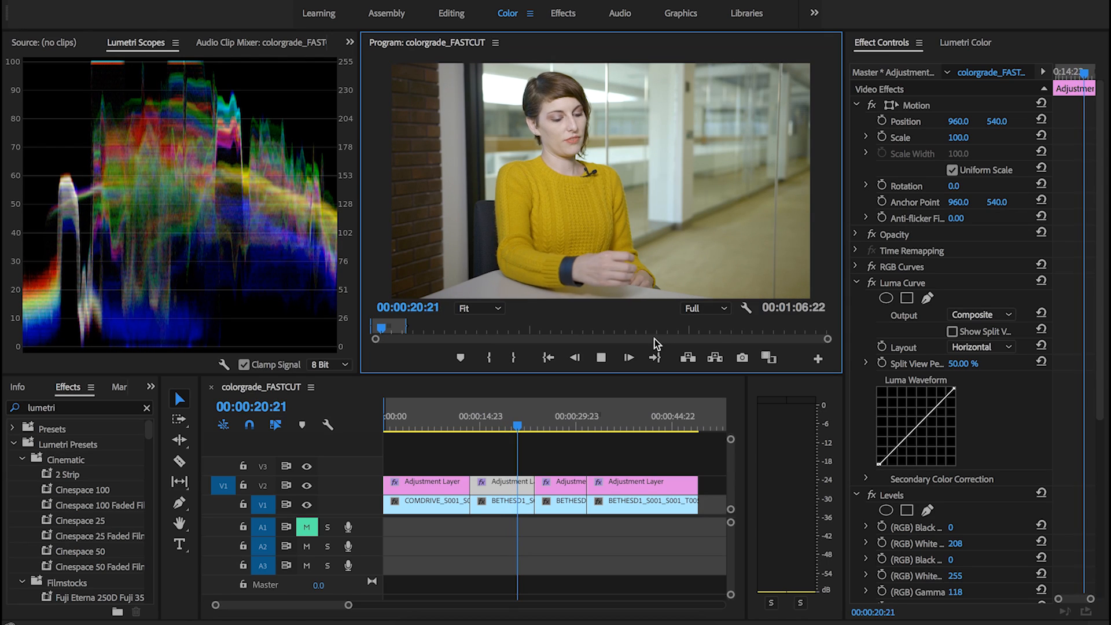
At 00:00:21:07, examine the yellow-sweater adjustment layer's RGB Curves and Levels settings
left_click(520, 427)
left_click_drag(521, 427, 520, 427)
left_click(857, 283)
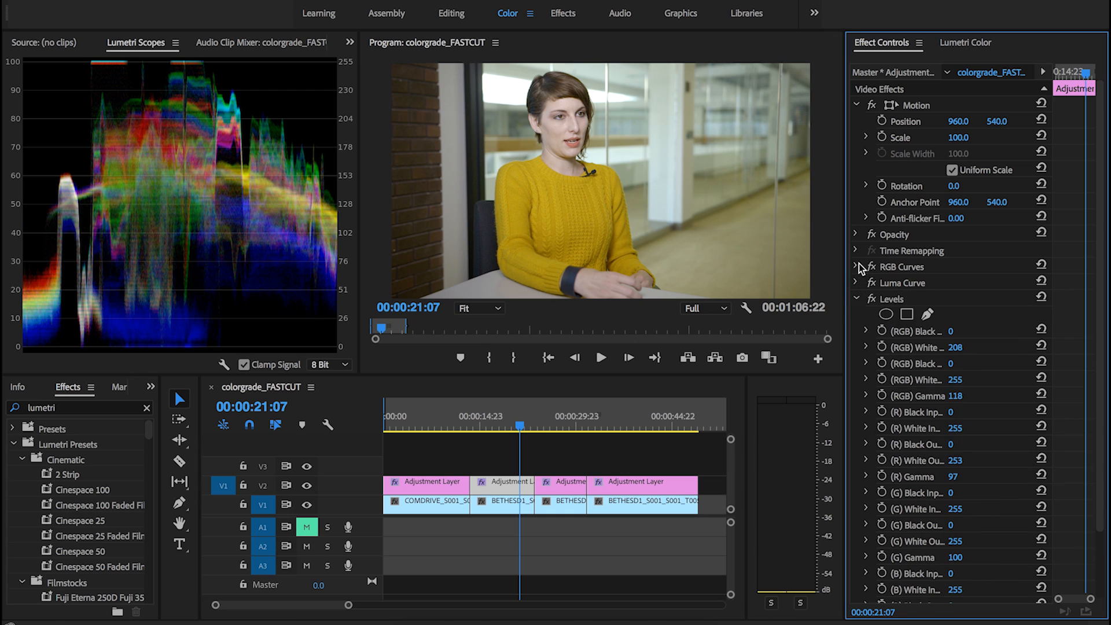
left_click(857, 267)
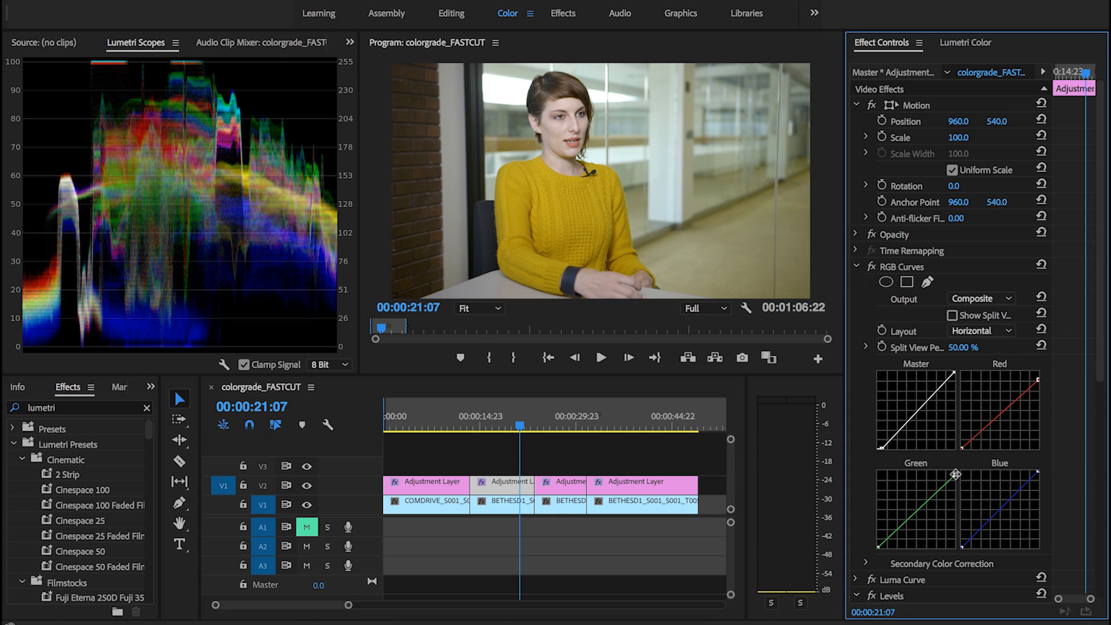
left_click(857, 269)
scroll(858, 342, "down", 3)
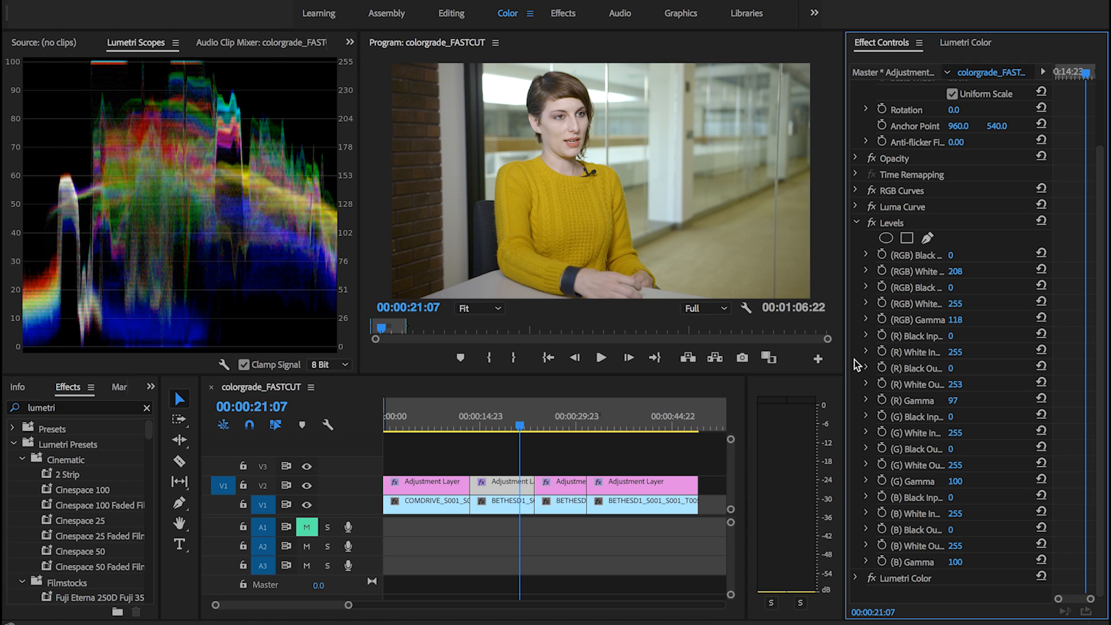
scroll(855, 359, "up", 2)
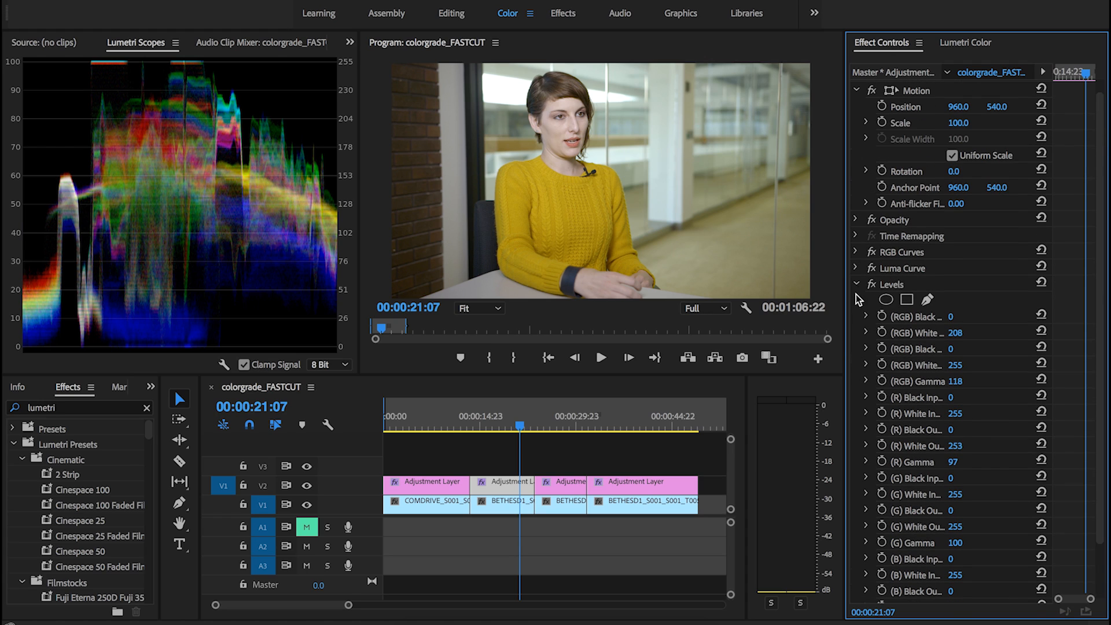
Slightly raise the white point of the RGB Curves Green curve and play the clip from 00:00:21:07 in the enlarged monitor
left_click(857, 252)
left_click_drag(956, 460, 958, 459)
key("space")
key("grave")
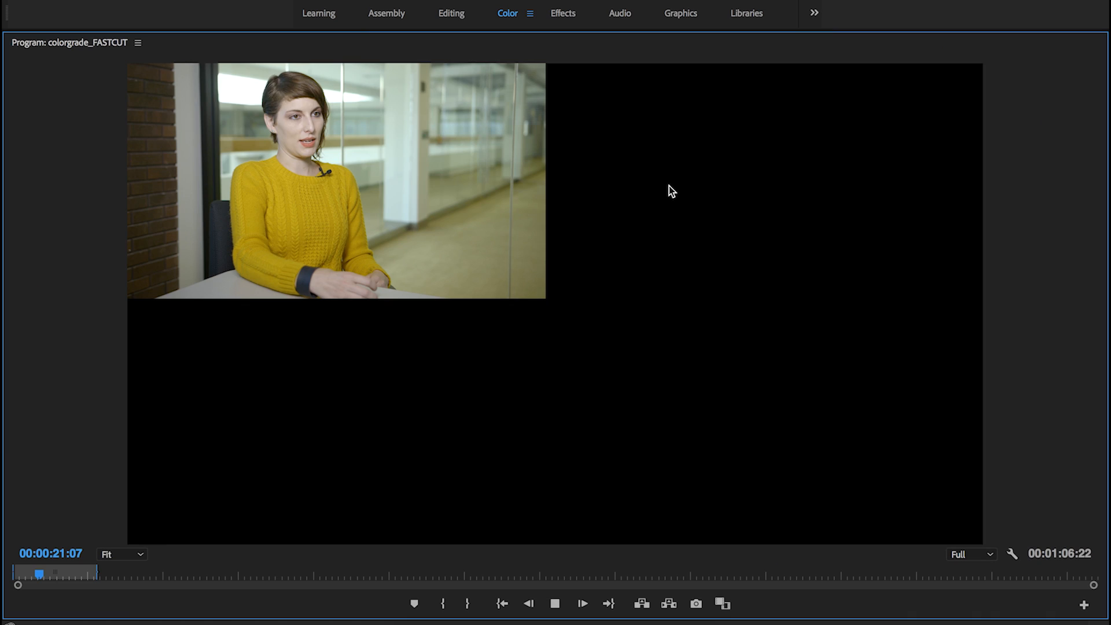
key("space")
key("grave")
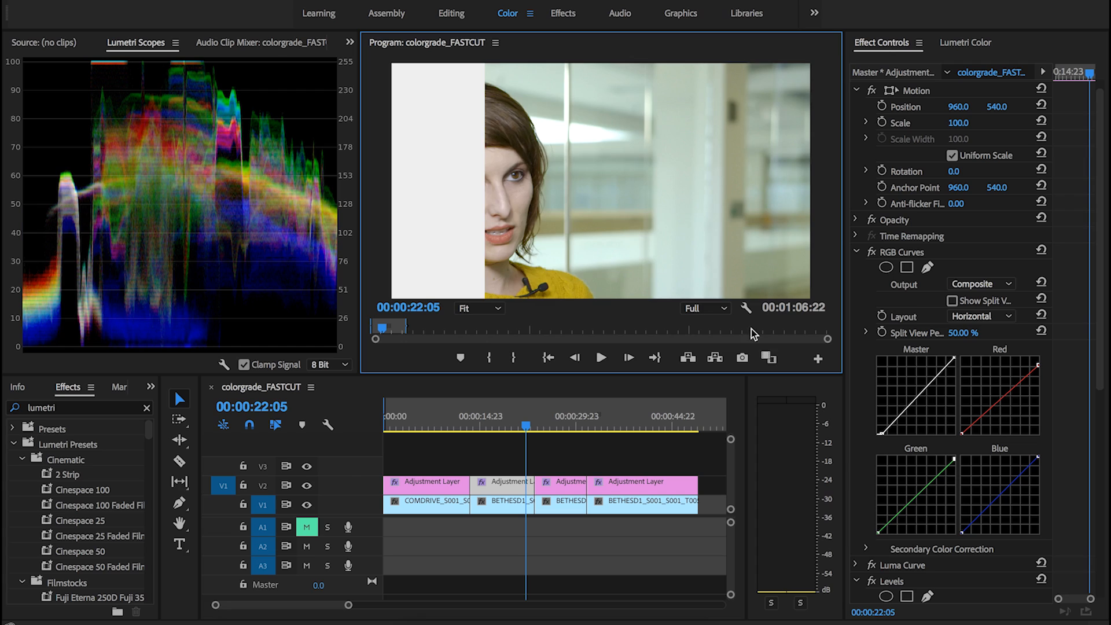
Play the yellow-sweater clip from 00:00:15:05 to 00:00:16:14 in the enlarged monitor
left_click(483, 418)
key("grave")
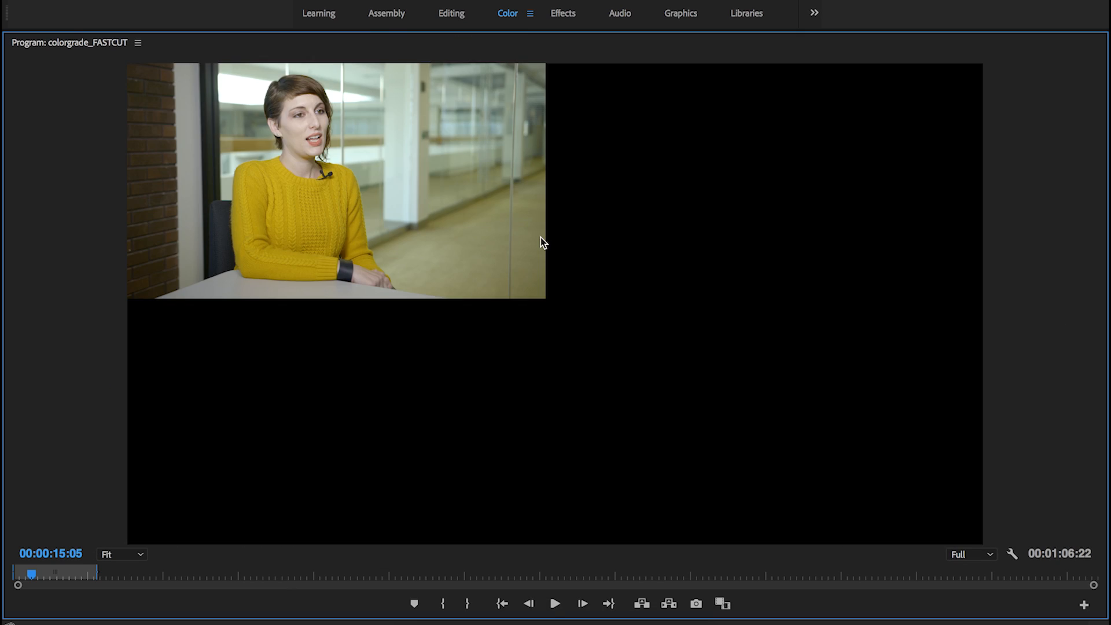
key("space")
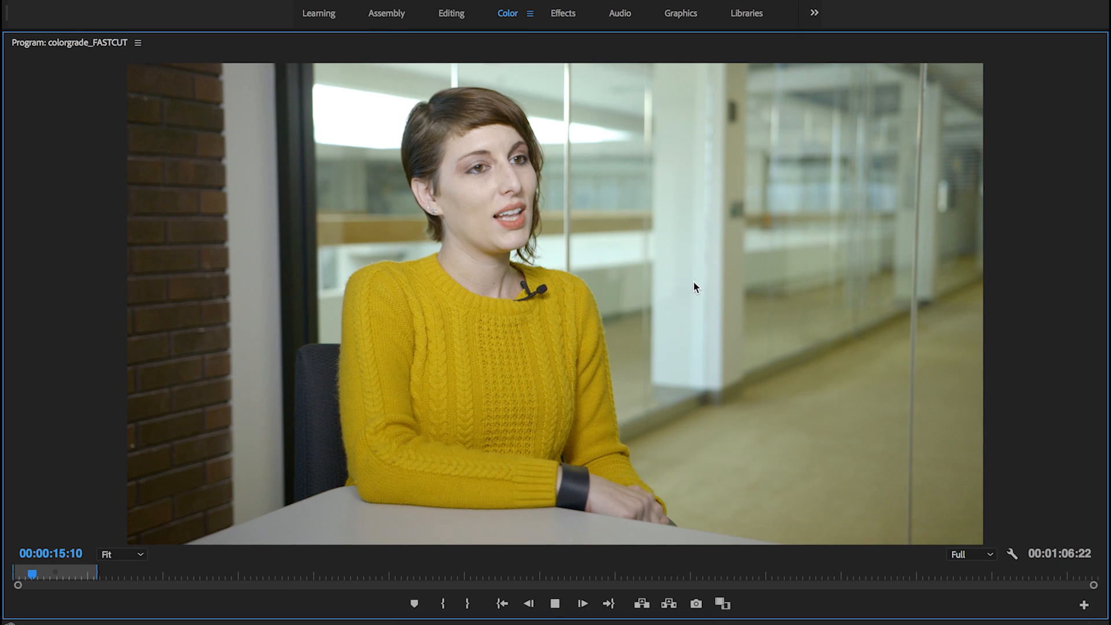
key("space")
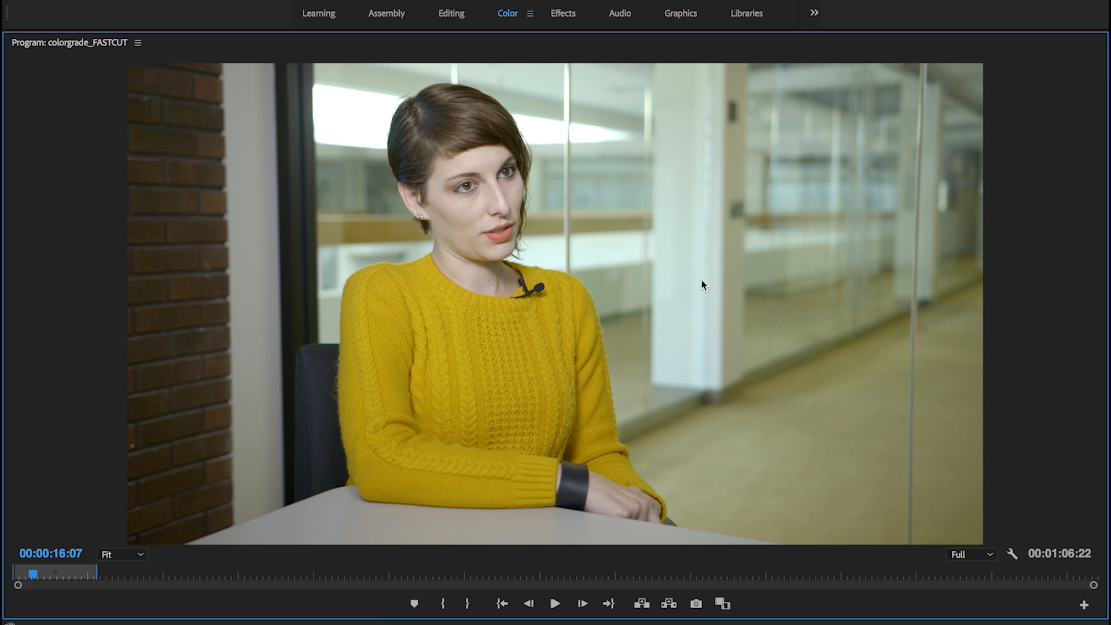
key("space")
key("space")
key("grave")
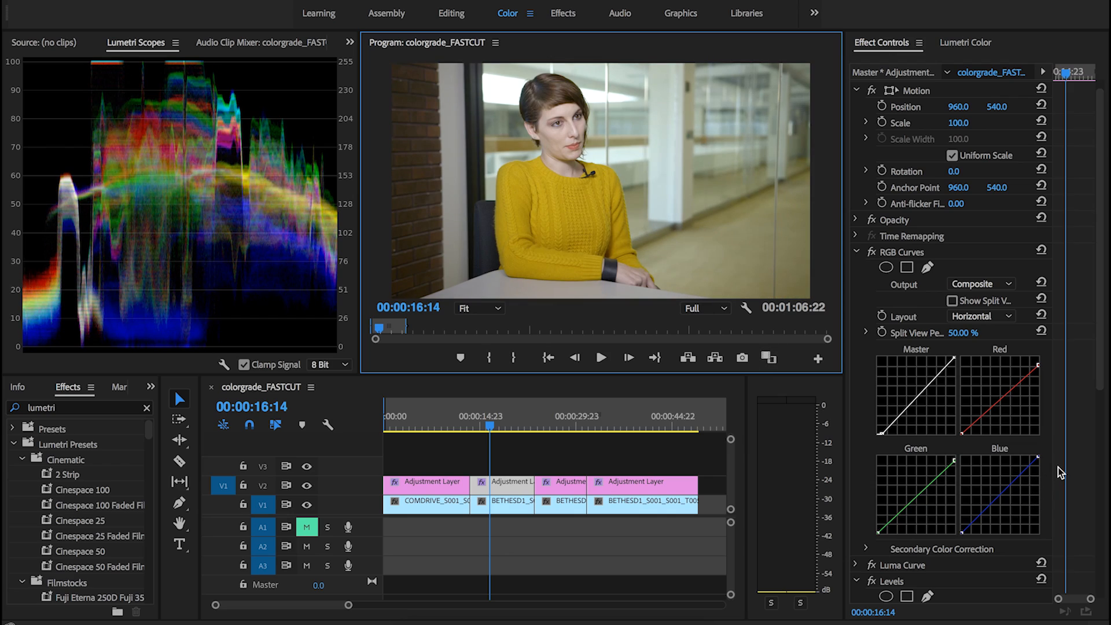
Enlarge the RGB Curves graphs, finely adjust the Green curve's white point, and play from 00:00:16:14 in the enlarged monitor
key("grave")
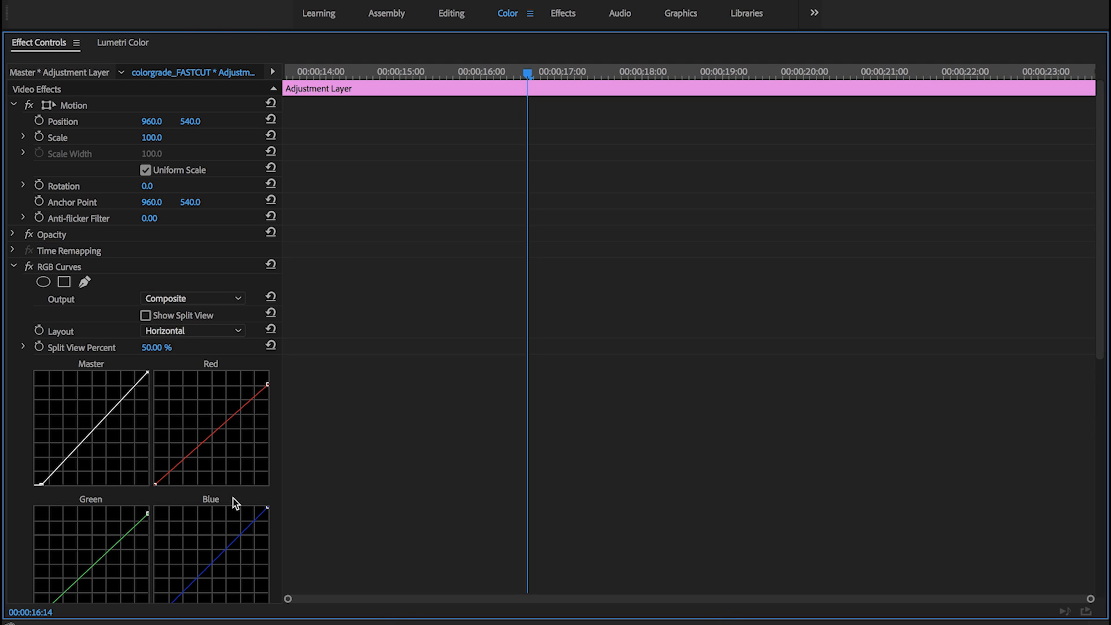
left_click_drag(286, 496, 605, 517)
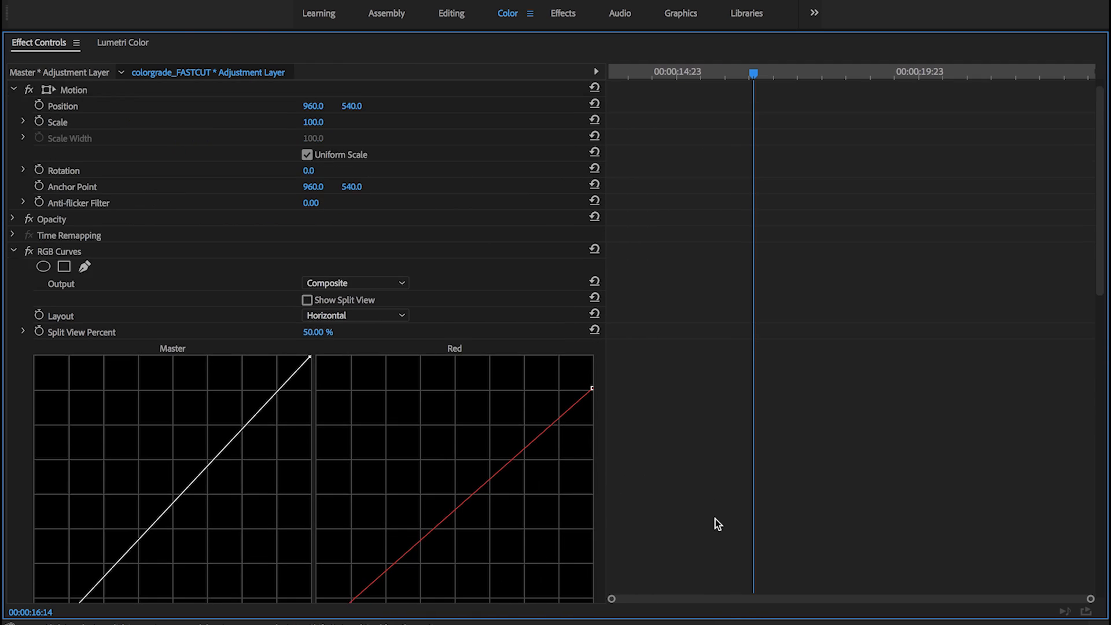
scroll(717, 525, "down", 8)
left_click_drag(327, 141, 315, 129)
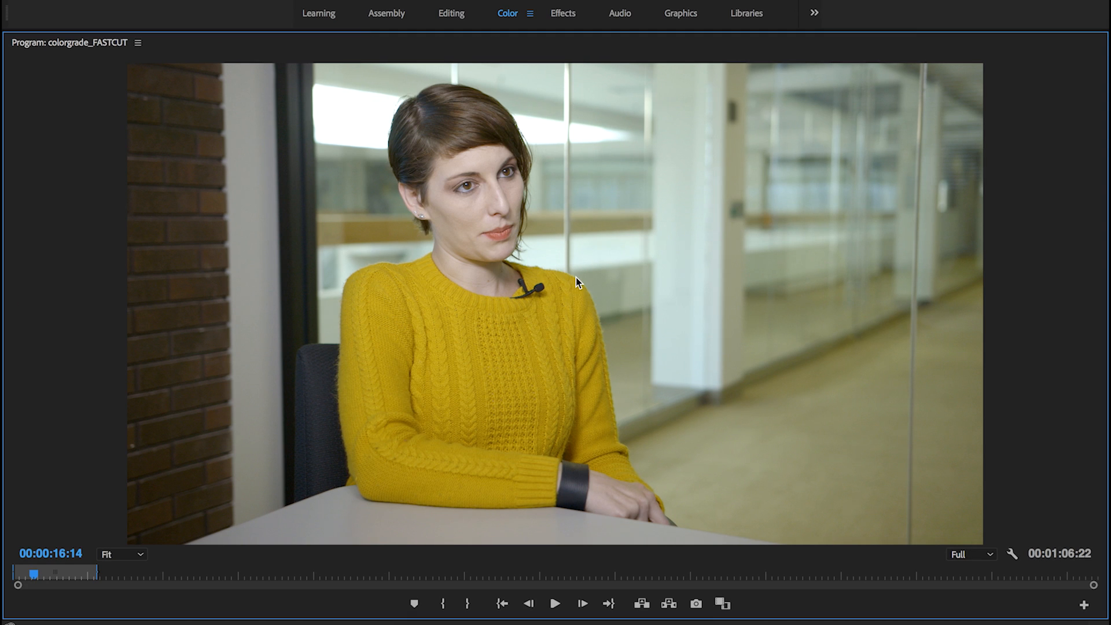
key("space")
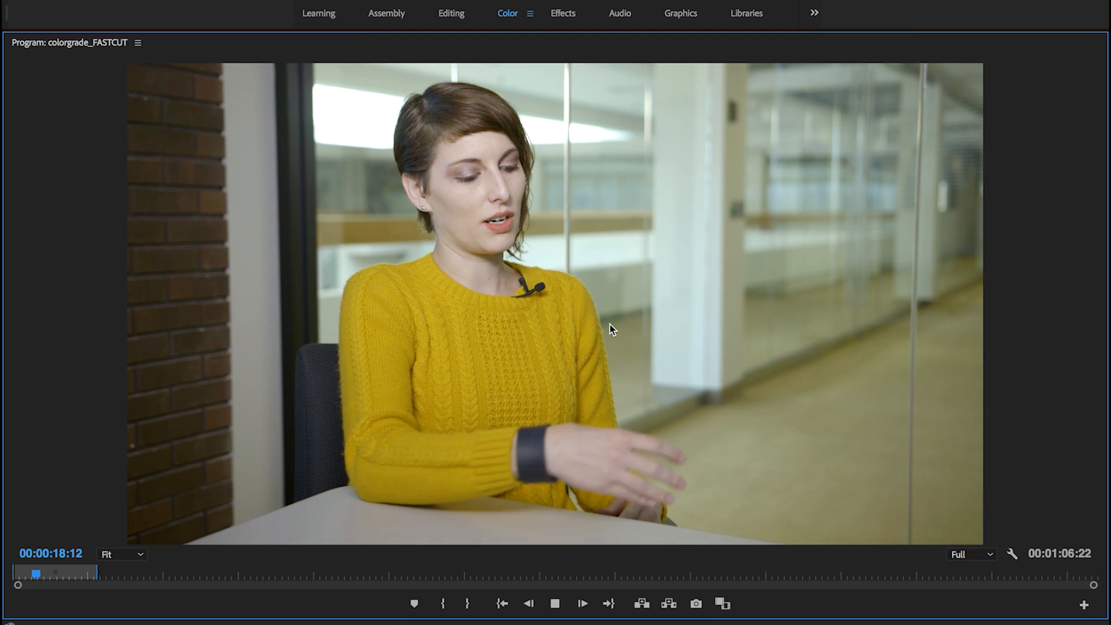